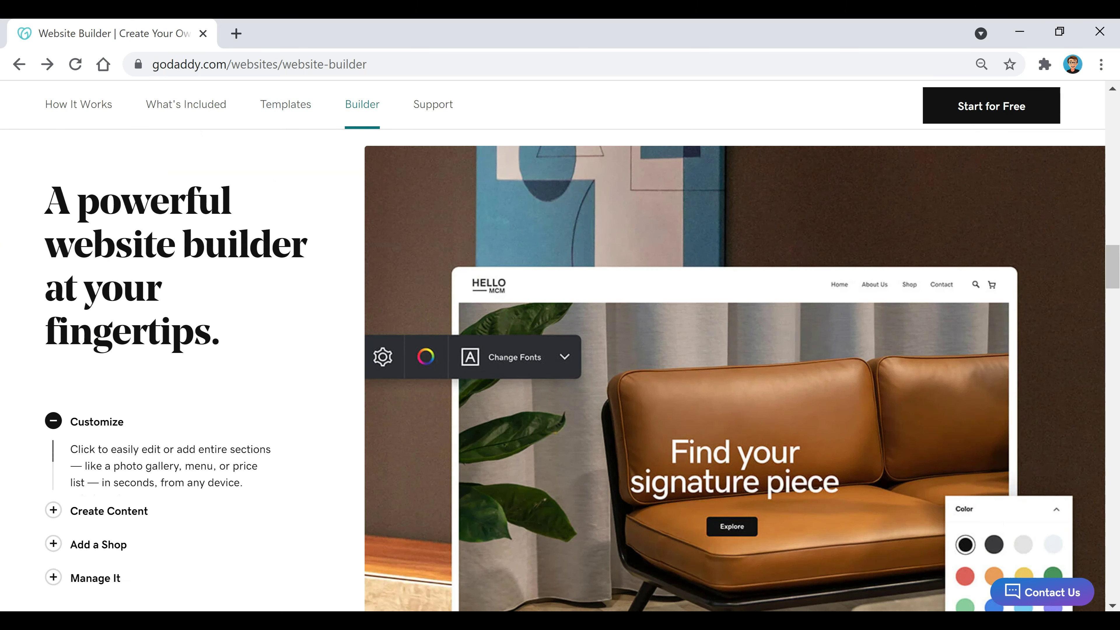
Look through the Website Builder page's sections on the builder, premium features and marketing tools.
{"action": "scroll", "coordinate": [560, 370], "scroll_direction": "down", "scroll_amount": 4}
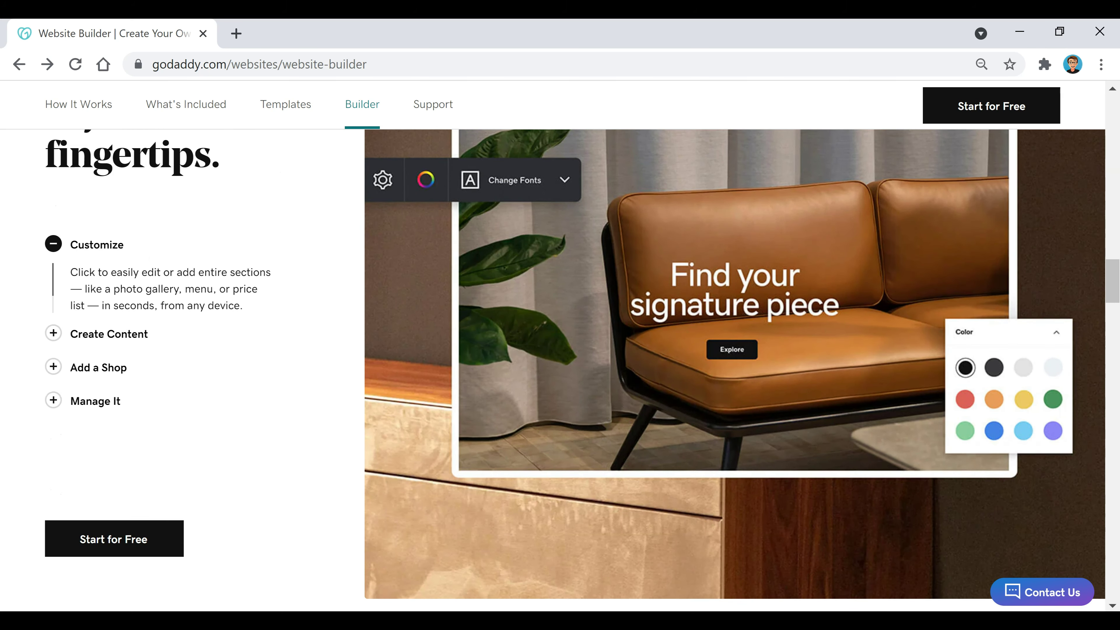
{"action": "scroll", "coordinate": [560, 371], "scroll_direction": "down", "scroll_amount": 10}
{"action": "scroll", "coordinate": [560, 371], "scroll_direction": "down", "scroll_amount": 6}
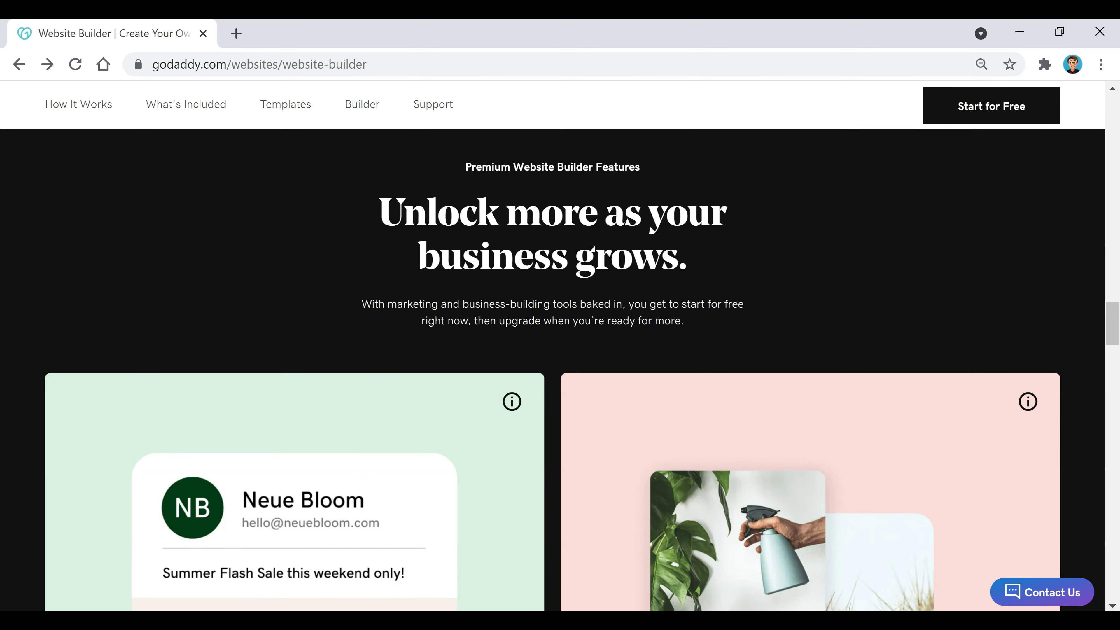
{"action": "scroll", "coordinate": [560, 371], "scroll_direction": "down", "scroll_amount": 12}
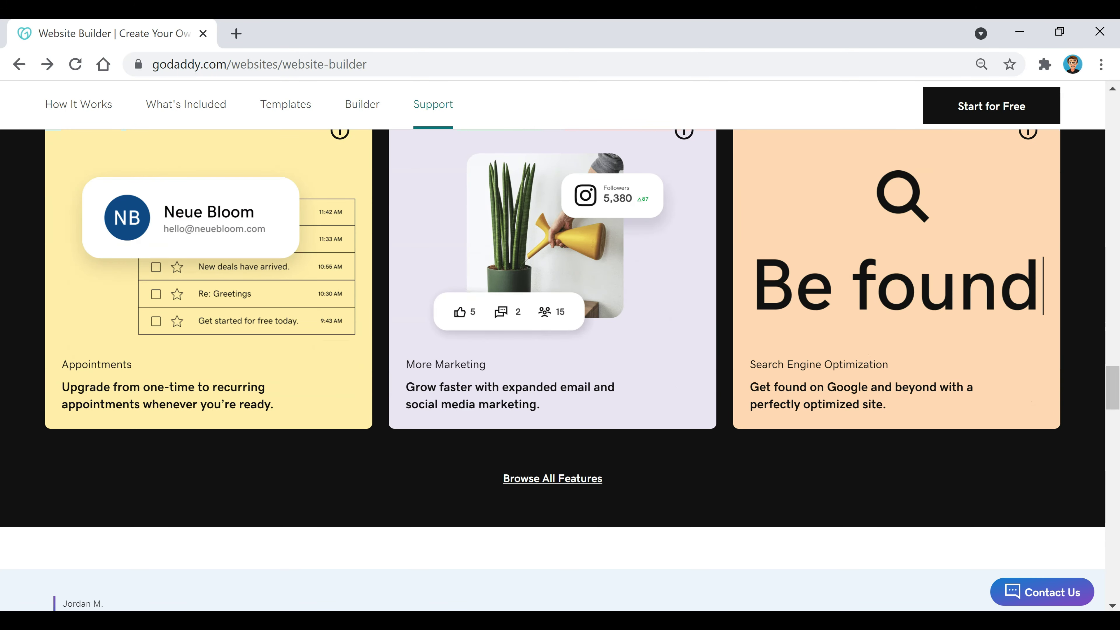
{"action": "scroll", "coordinate": [560, 371], "scroll_direction": "down", "scroll_amount": 6}
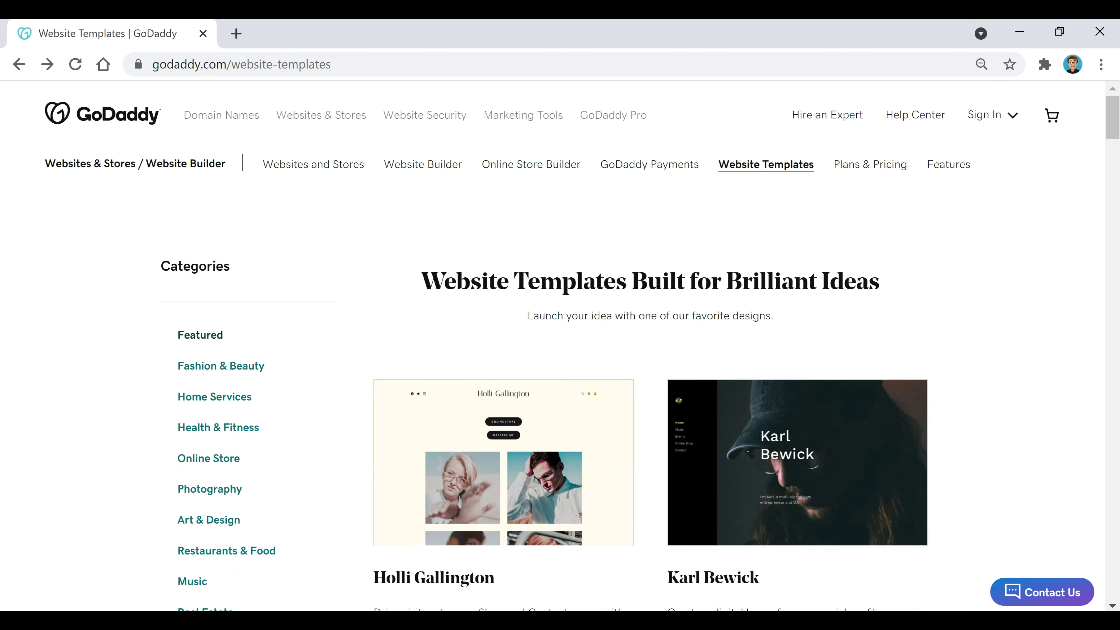
Browse the featured designs on the GoDaddy Website Templates page.
{"action": "scroll", "coordinate": [560, 344], "scroll_direction": "down", "scroll_amount": 6}
{"action": "scroll", "coordinate": [560, 344], "scroll_direction": "down", "scroll_amount": 6}
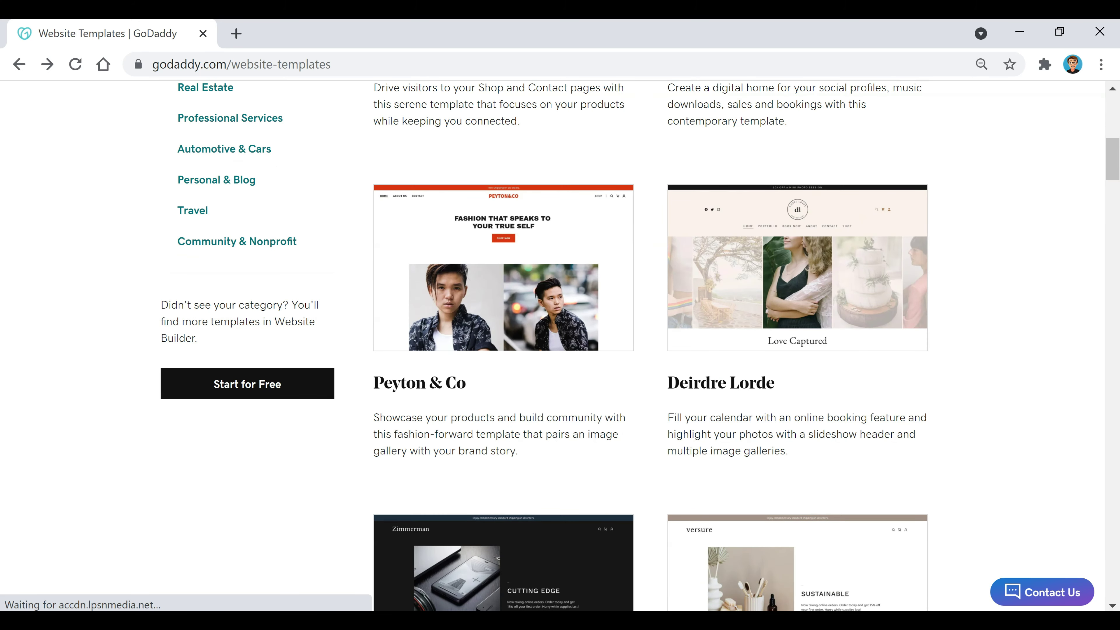
{"action": "scroll", "coordinate": [560, 344], "scroll_direction": "down", "scroll_amount": 7}
{"action": "scroll", "coordinate": [560, 344], "scroll_direction": "down", "scroll_amount": 6}
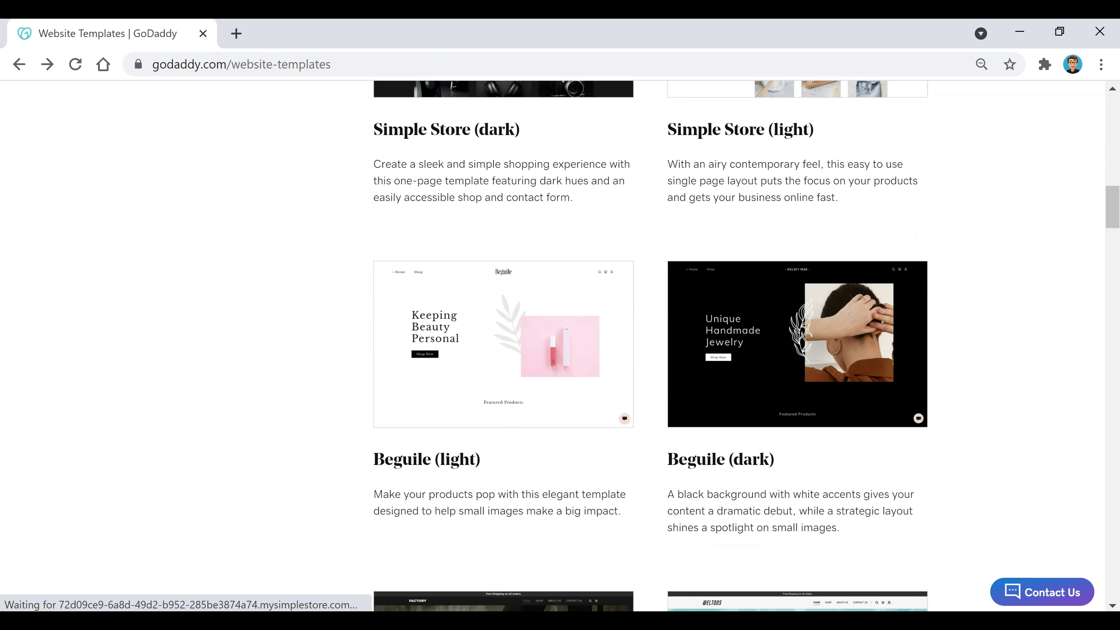
{"action": "scroll", "coordinate": [560, 344], "scroll_direction": "down", "scroll_amount": 8}
{"action": "scroll", "coordinate": [560, 344], "scroll_direction": "down", "scroll_amount": 18}
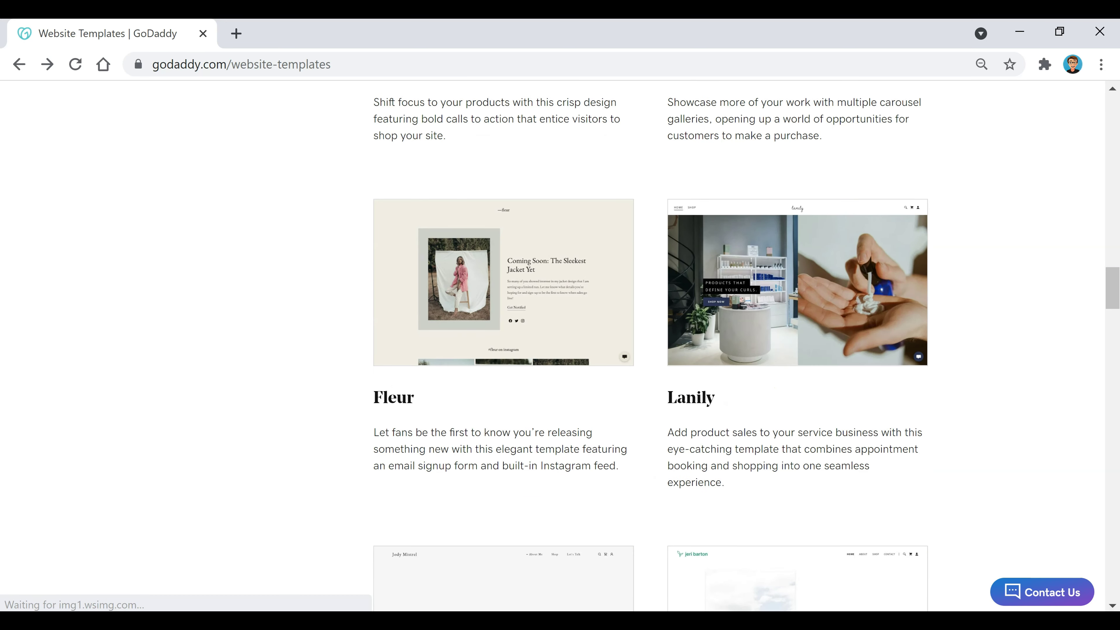
{"action": "scroll", "coordinate": [560, 344], "scroll_direction": "down", "scroll_amount": 8}
{"action": "scroll", "coordinate": [560, 344], "scroll_direction": "down", "scroll_amount": 8}
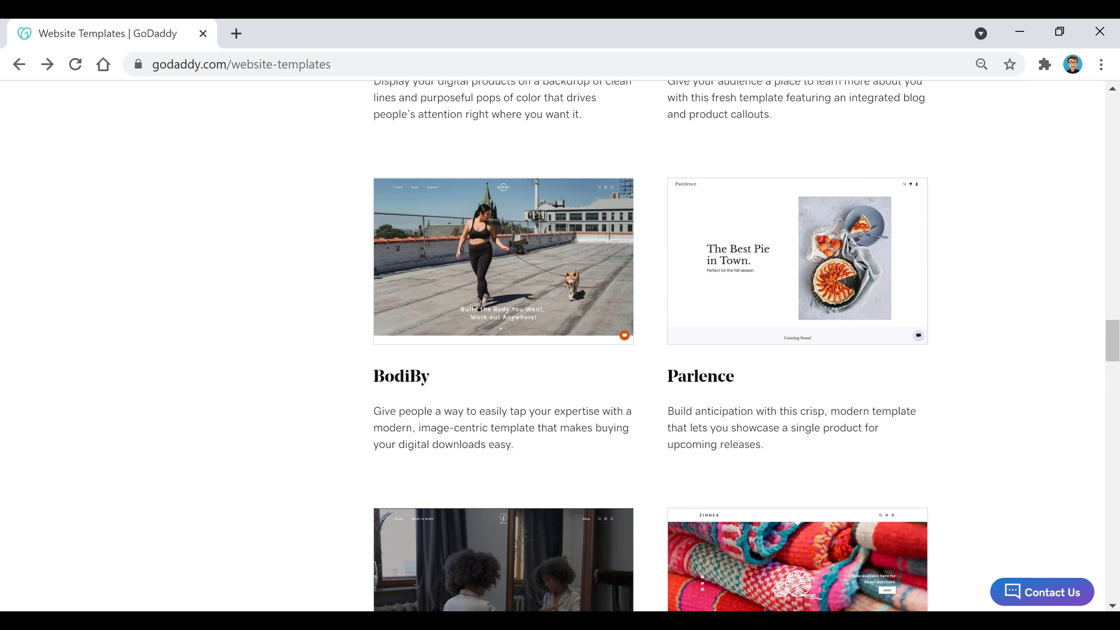
{"action": "scroll", "coordinate": [559, 344], "scroll_direction": "down", "scroll_amount": 6}
{"action": "scroll", "coordinate": [560, 344], "scroll_direction": "down", "scroll_amount": 16}
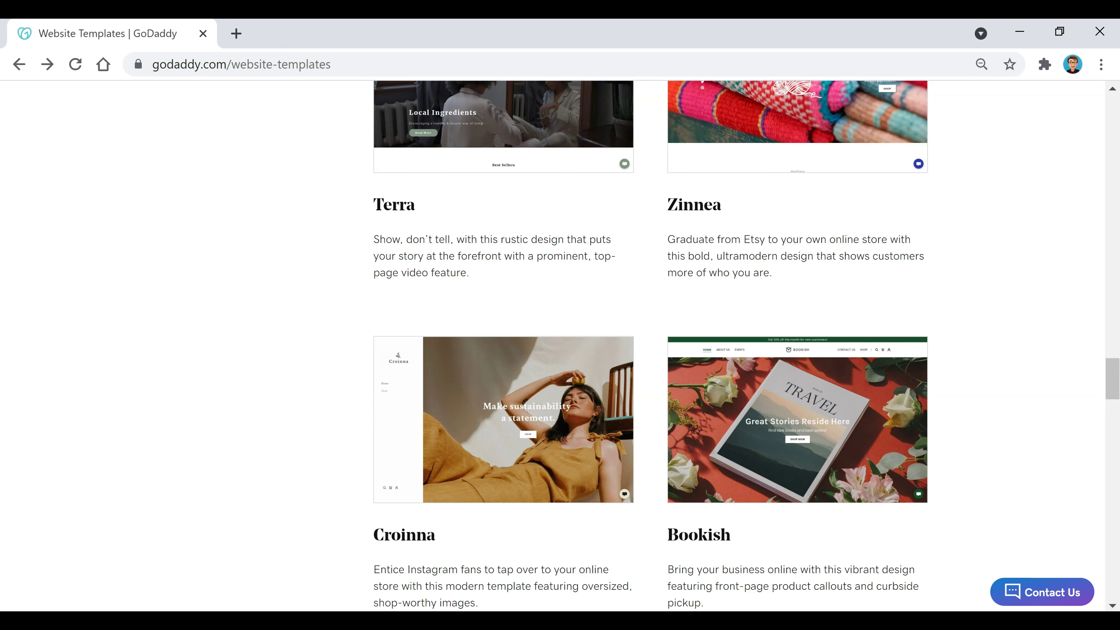
{"action": "scroll", "coordinate": [559, 344], "scroll_direction": "down", "scroll_amount": 10}
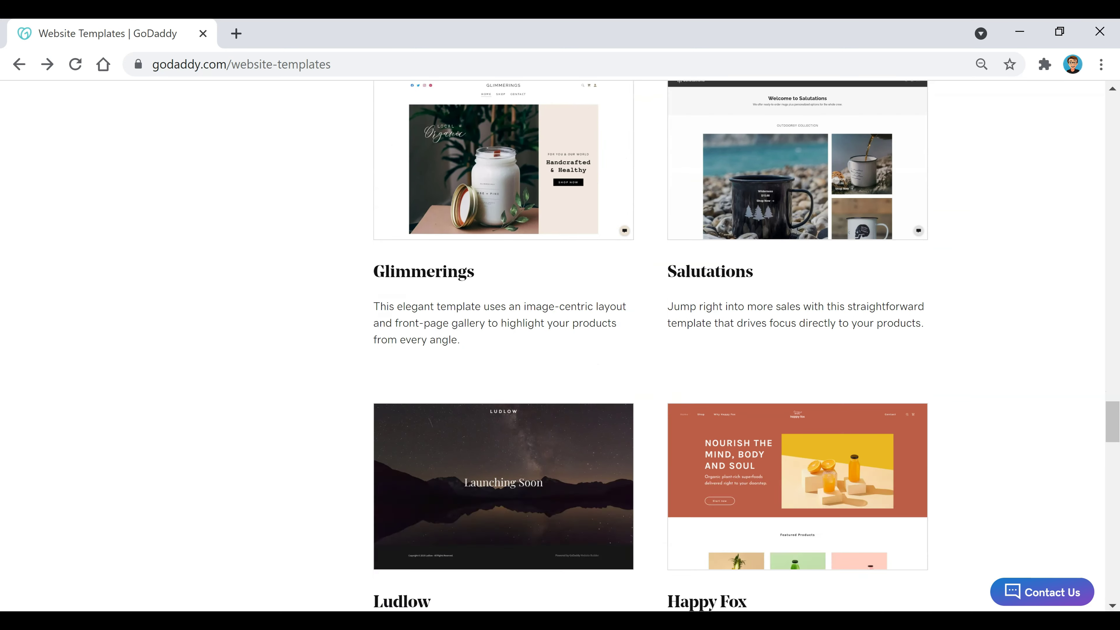
{"action": "scroll", "coordinate": [560, 344], "scroll_direction": "down", "scroll_amount": 8}
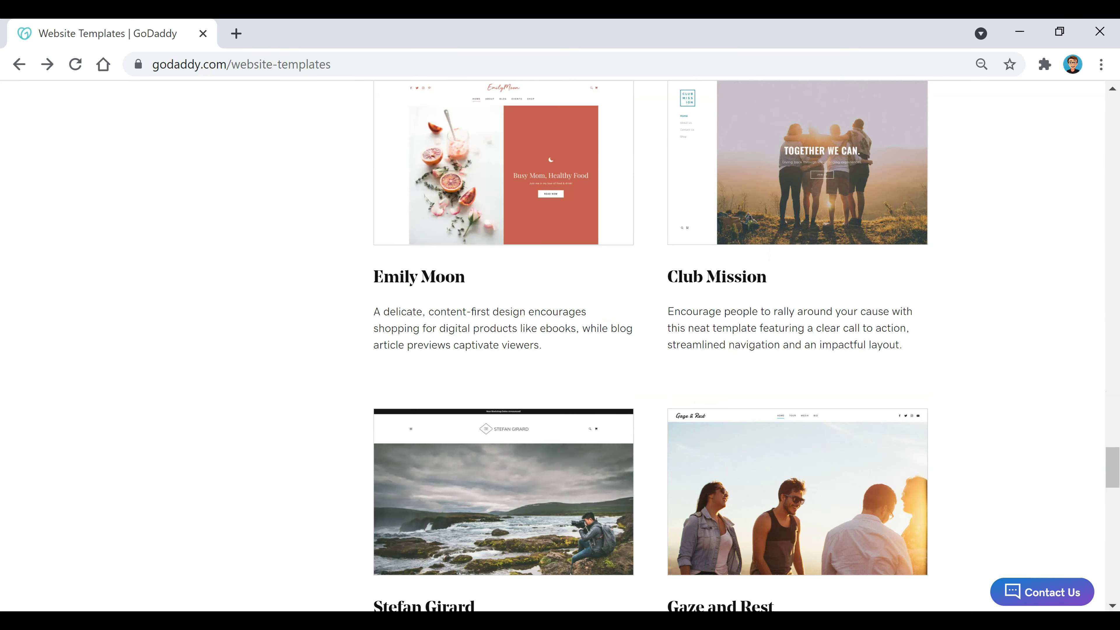
{"action": "scroll", "coordinate": [560, 344], "scroll_direction": "down", "scroll_amount": 8}
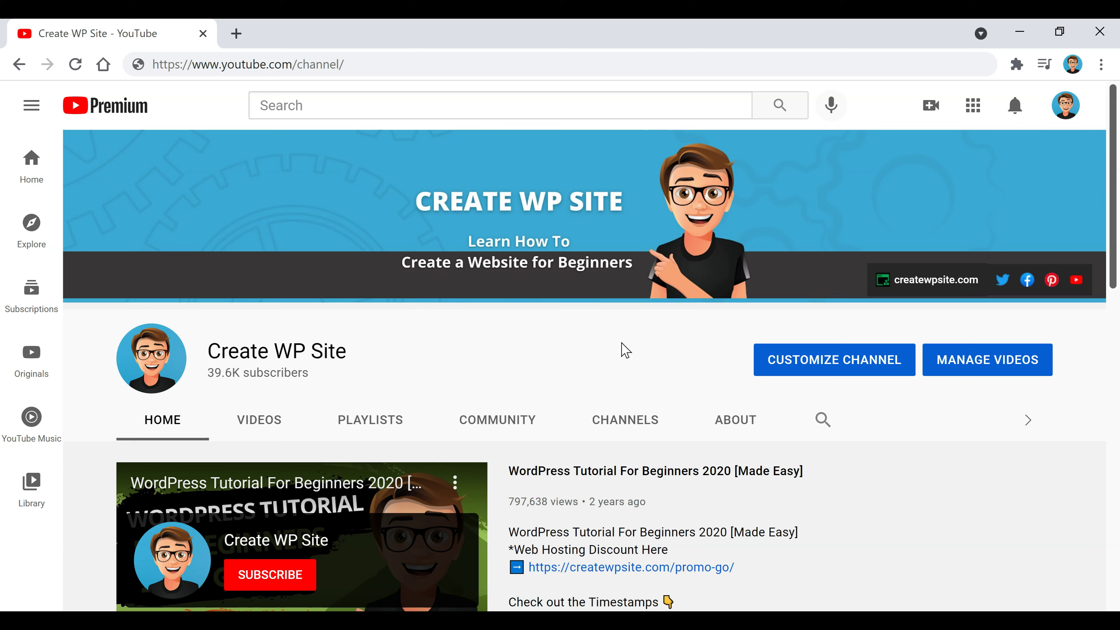
{"action": "left_click", "coordinate": [418, 60]}
{"action": "type", "text": "https://createwpsite.com/site-builder/"}
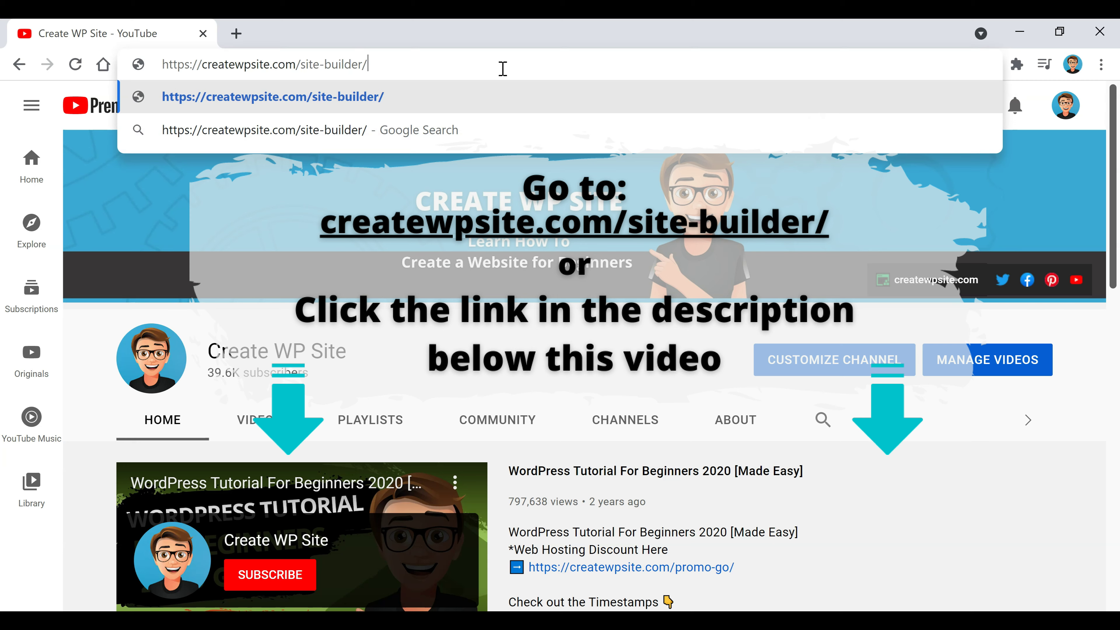
{"action": "key", "text": "Return"}
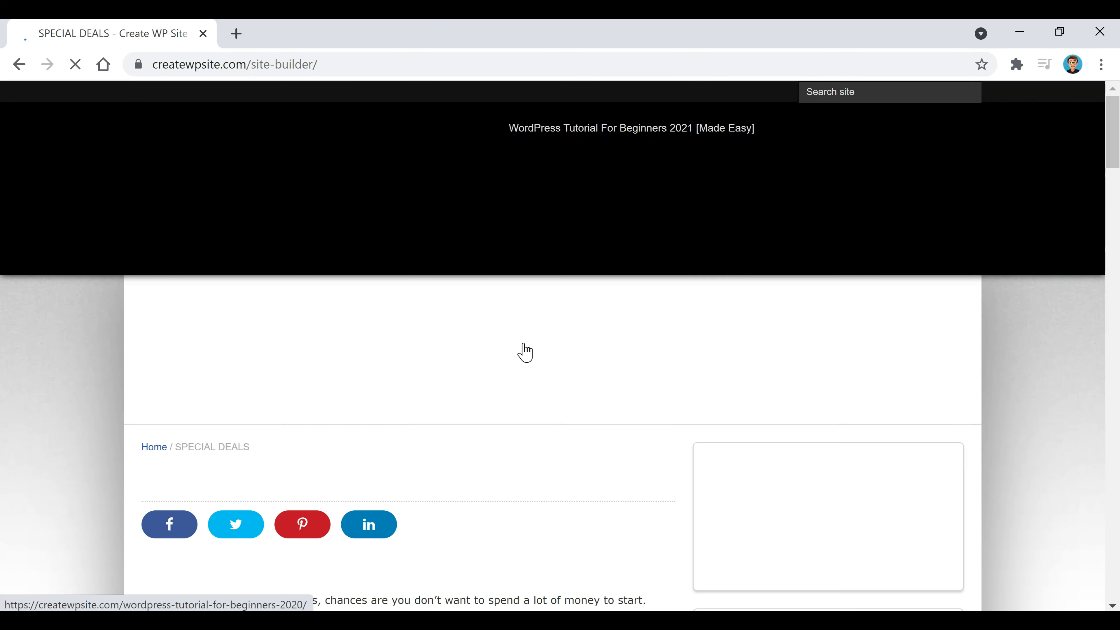
Find the GoDaddy Coupon among the hosting deals and open its Website Builder offer.
{"action": "scroll", "coordinate": [498, 358], "scroll_direction": "down", "scroll_amount": 3}
{"action": "scroll", "coordinate": [498, 358], "scroll_direction": "down", "scroll_amount": 4}
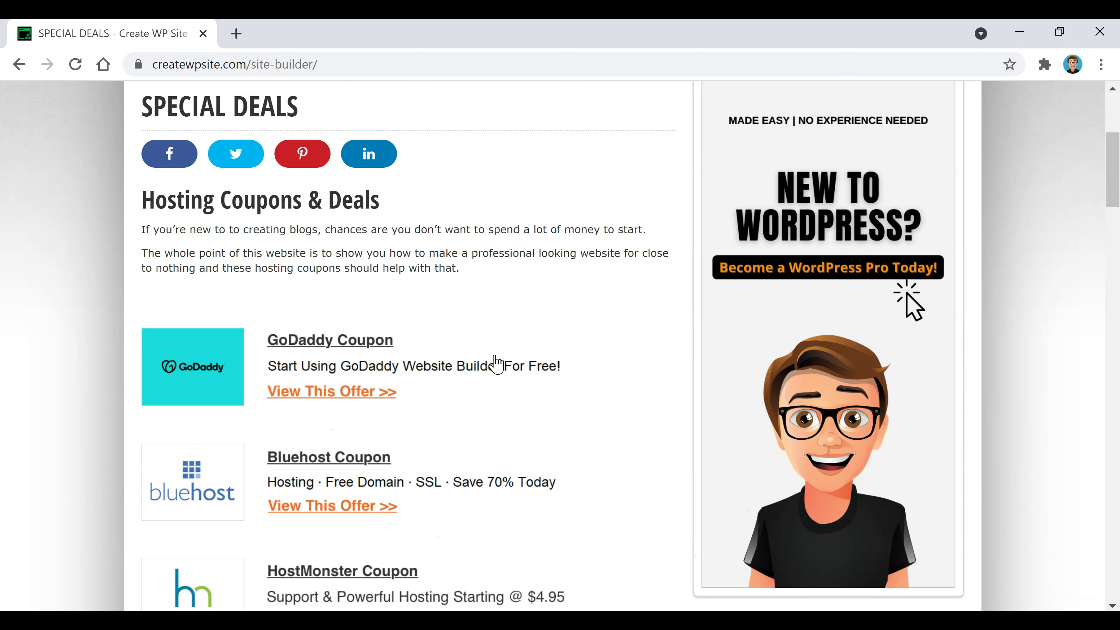
{"action": "scroll", "coordinate": [495, 363], "scroll_direction": "down", "scroll_amount": 2}
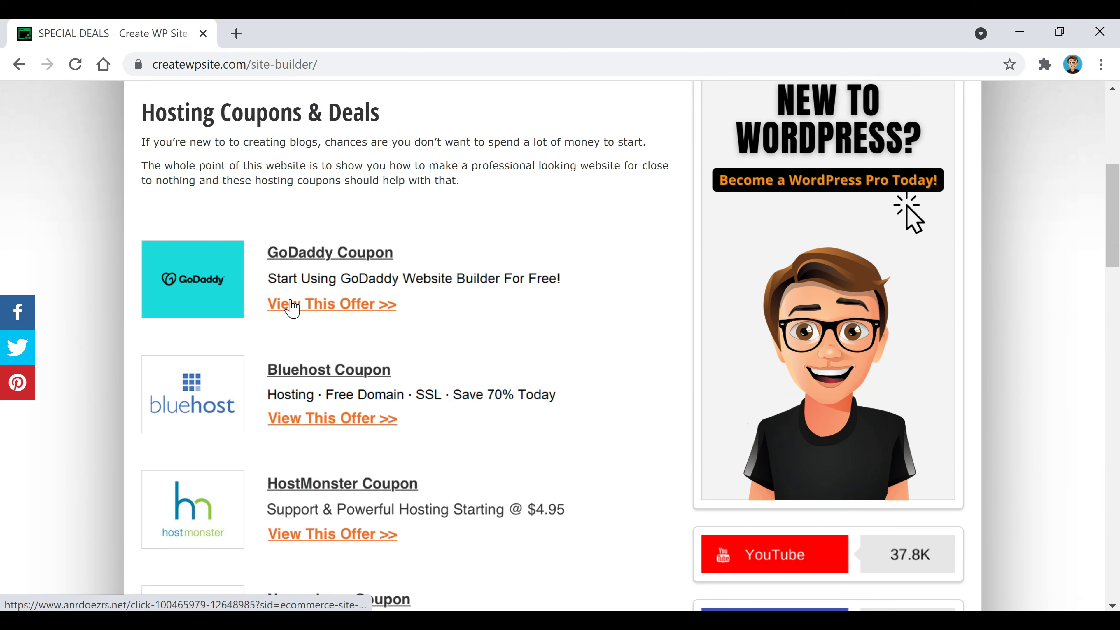
{"action": "left_click", "coordinate": [291, 307]}
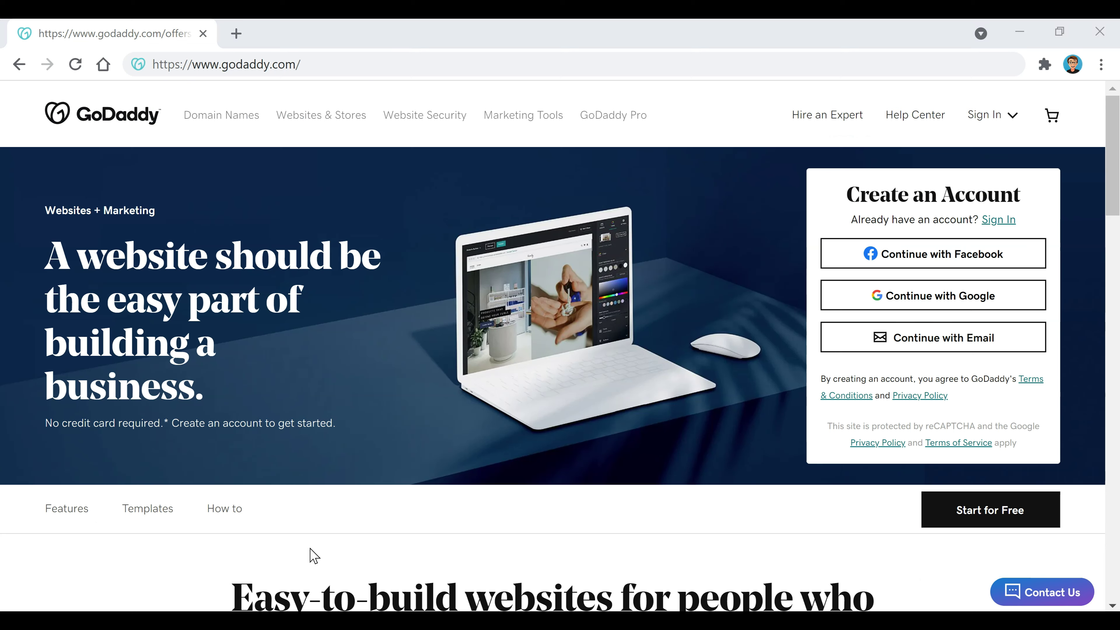
Start a free website by signing up with email, filling in the email, username and account password, and create the account.
{"action": "left_click", "coordinate": [1012, 515]}
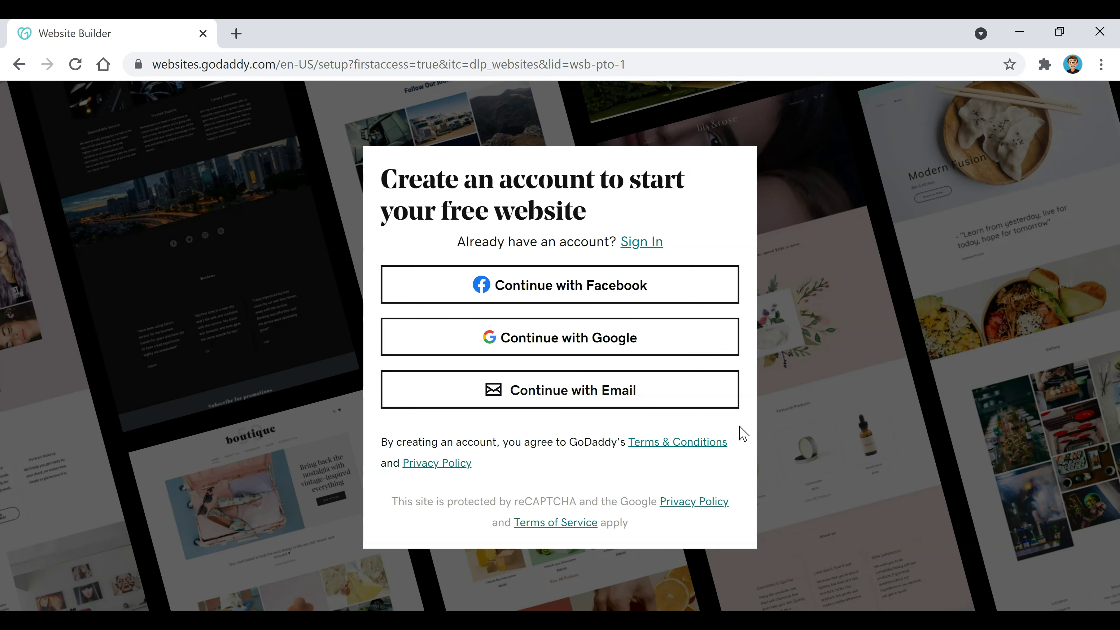
{"action": "left_click", "coordinate": [575, 397]}
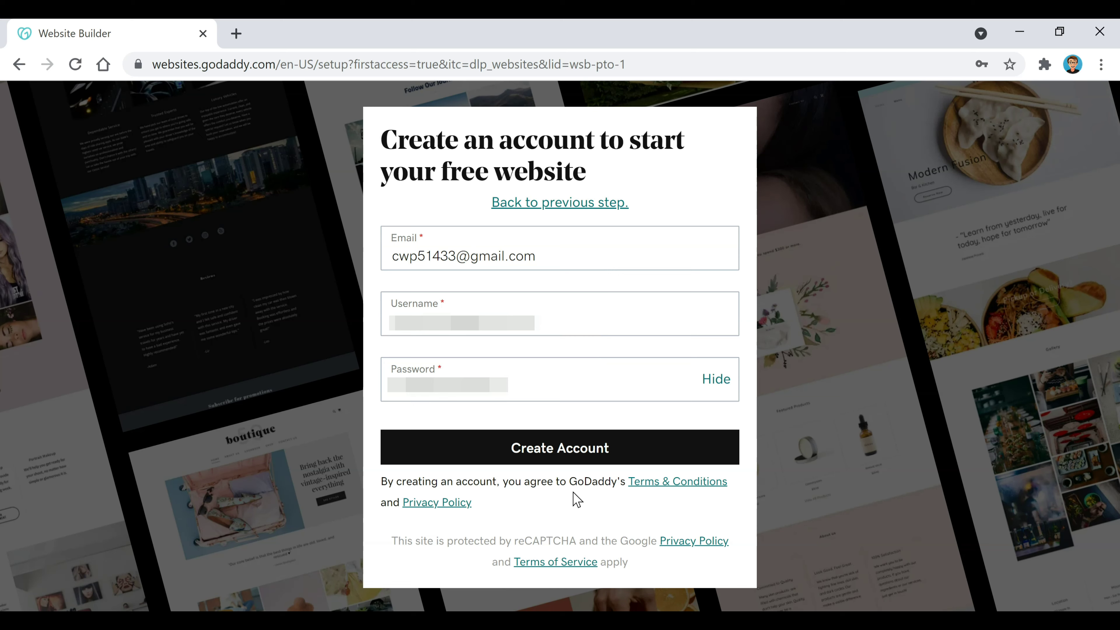
{"action": "left_click", "coordinate": [564, 458]}
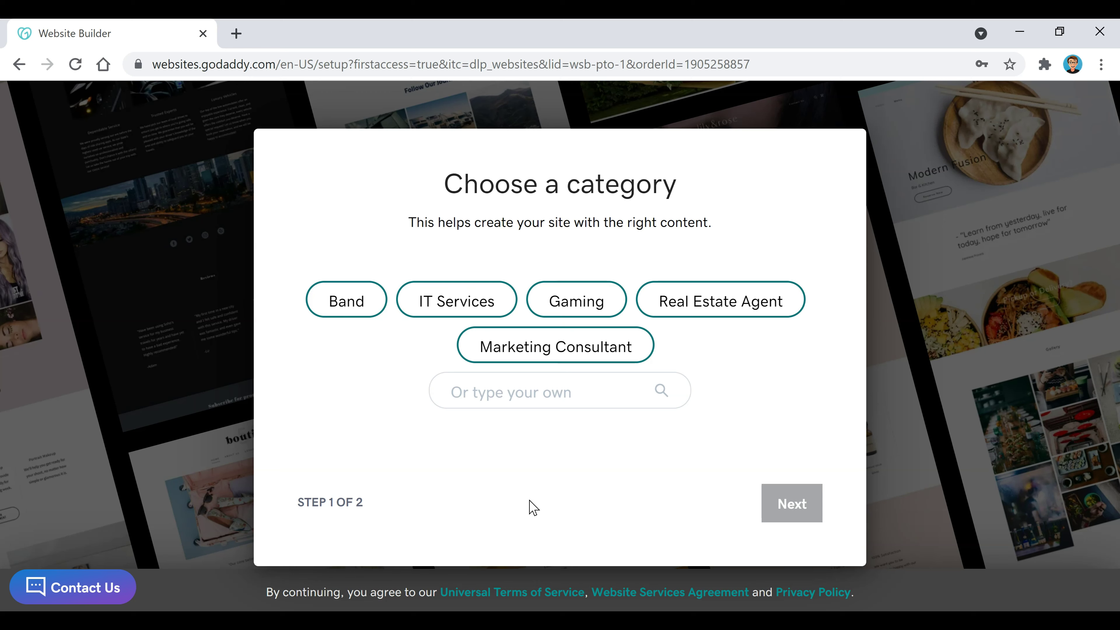
Search the site categories for "clothing s", choose Clothing Store and continue to the site naming stage.
{"action": "left_click", "coordinate": [590, 405]}
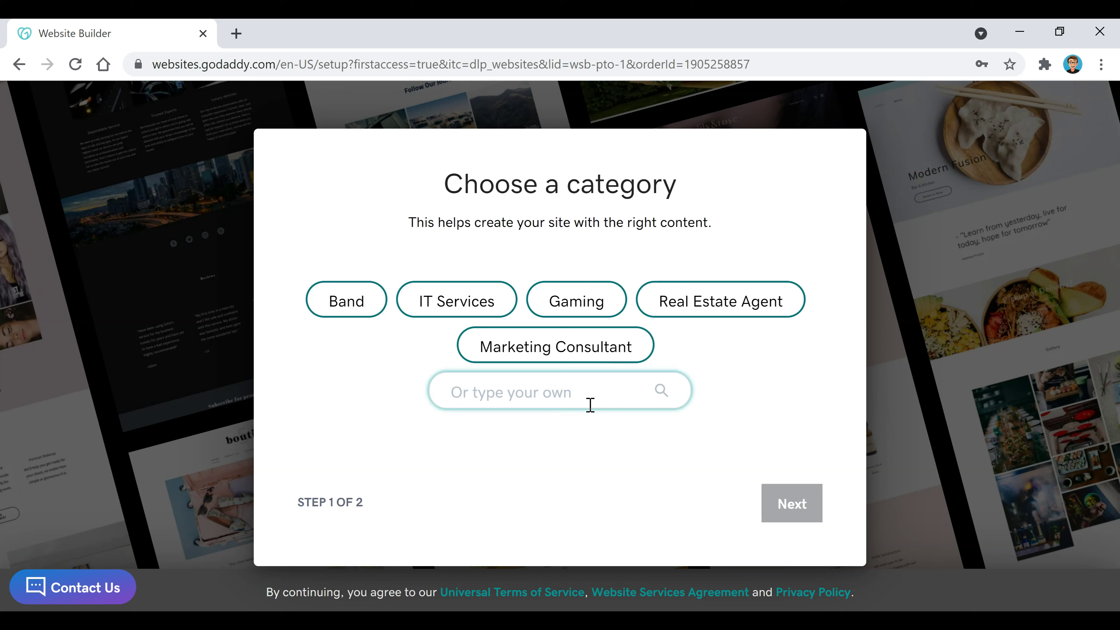
{"action": "type", "text": "clothing s"}
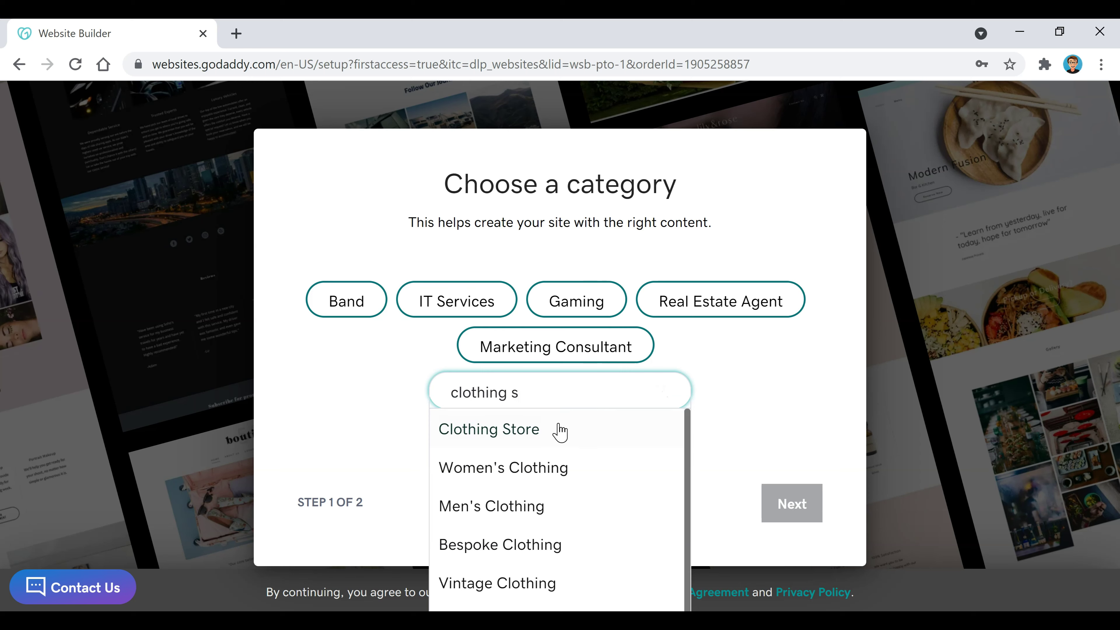
{"action": "scroll", "coordinate": [575, 486], "scroll_direction": "down", "scroll_amount": 1}
{"action": "scroll", "coordinate": [582, 525], "scroll_direction": "up", "scroll_amount": 1}
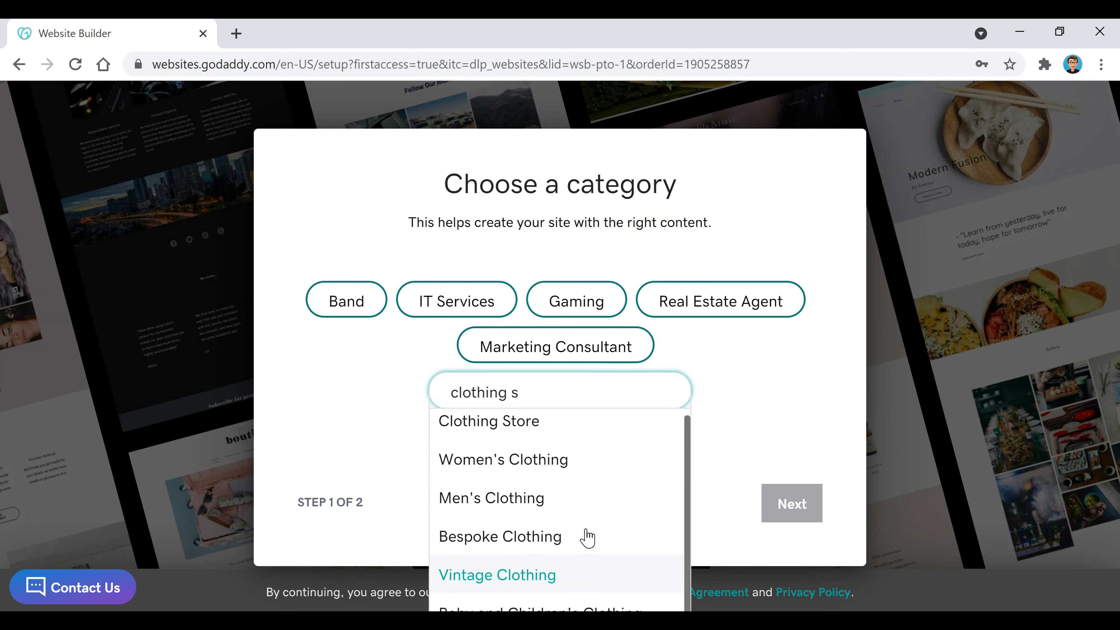
{"action": "left_click", "coordinate": [507, 438]}
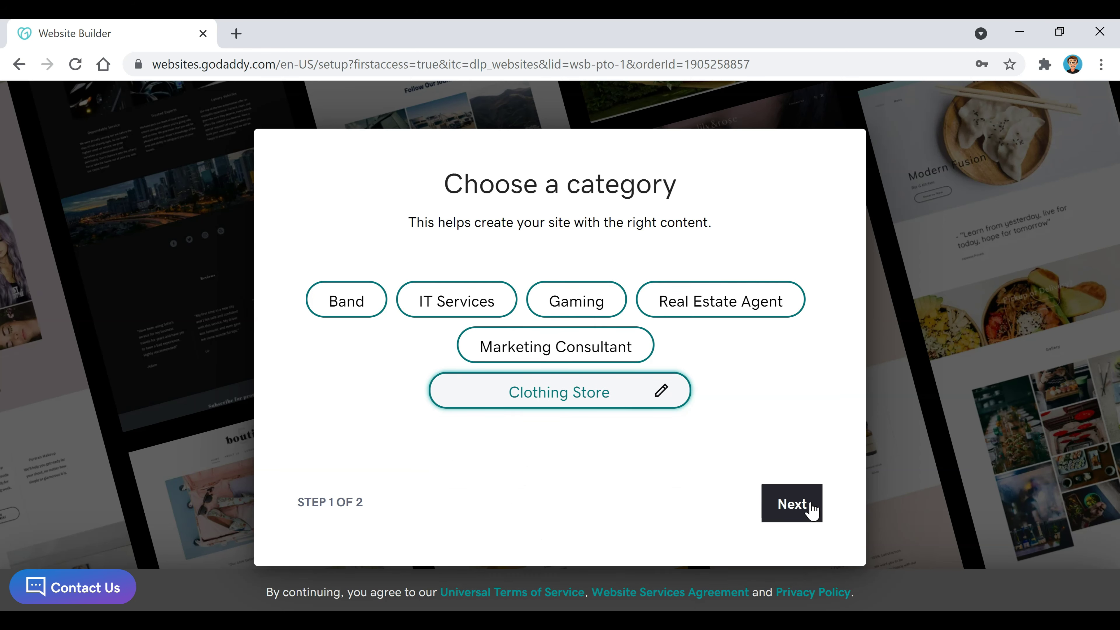
{"action": "left_click", "coordinate": [803, 514]}
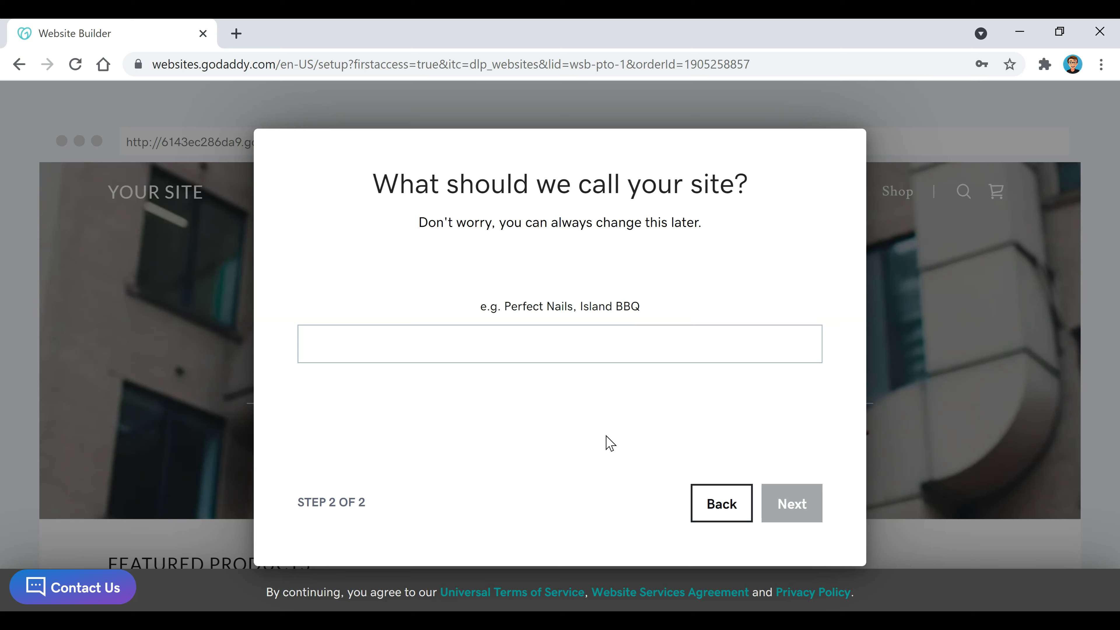
Name the site StreetFit Apparel and continue for free instead of choosing a paid plan.
{"action": "type", "text": "StreetFit Apparel"}
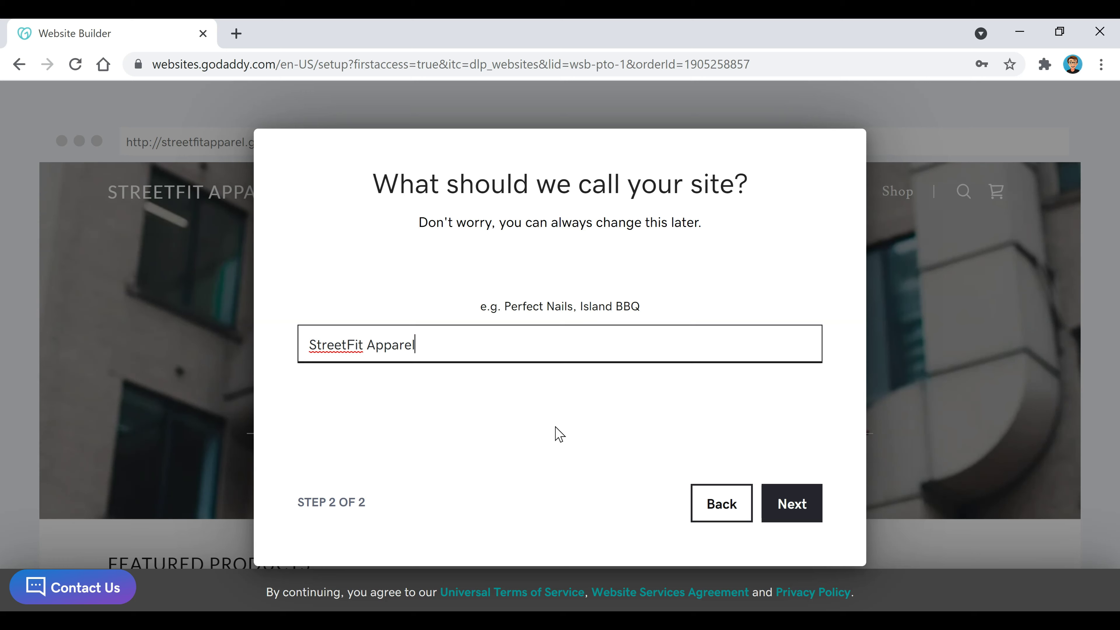
{"action": "left_click", "coordinate": [792, 507]}
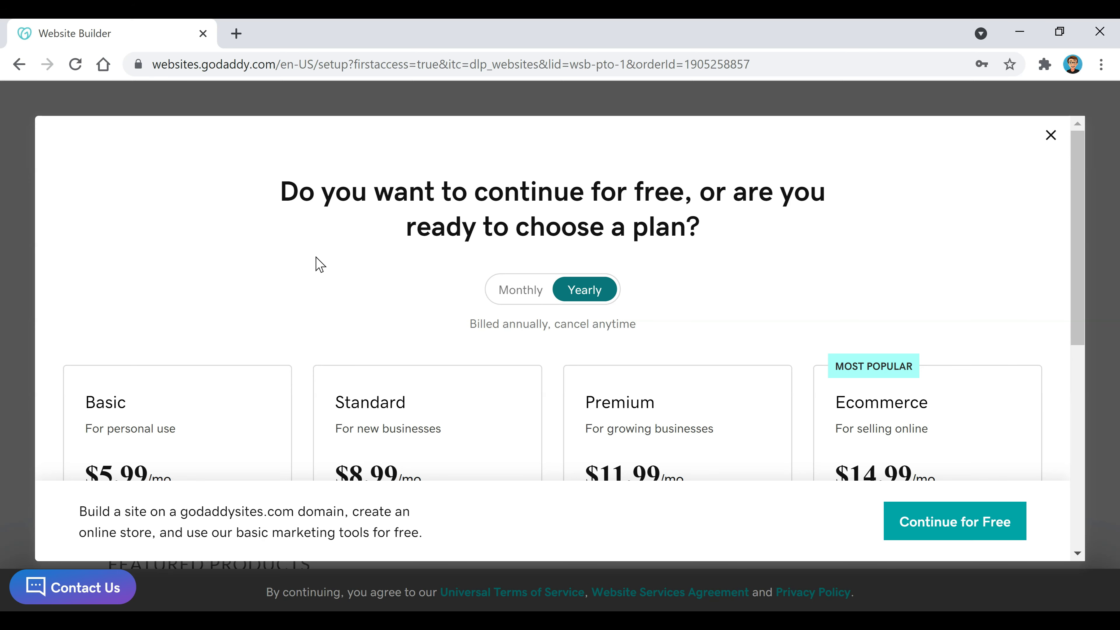
{"action": "scroll", "coordinate": [320, 265], "scroll_direction": "down", "scroll_amount": 1}
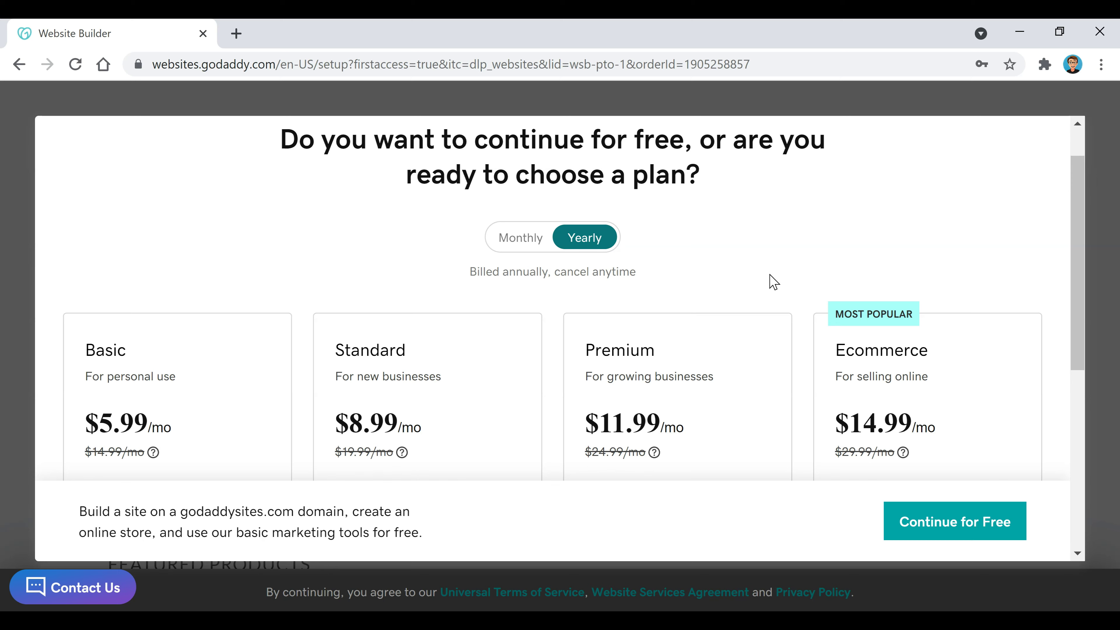
{"action": "left_click", "coordinate": [953, 532]}
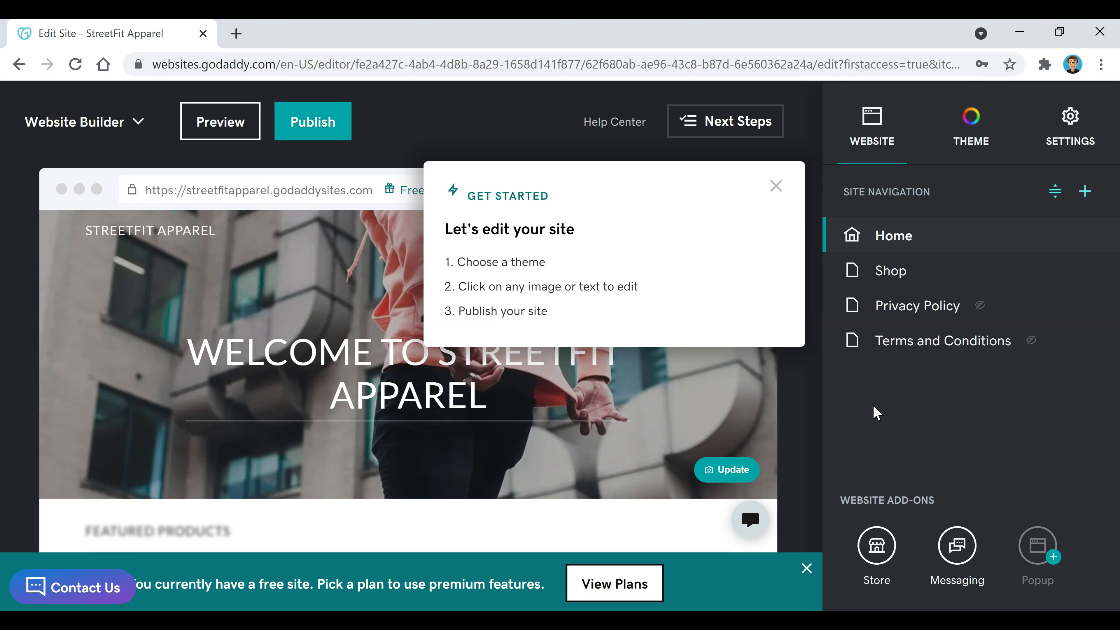
Dismiss the Get Started tips and open the theme gallery to try a new look for the site.
{"action": "left_click", "coordinate": [775, 194]}
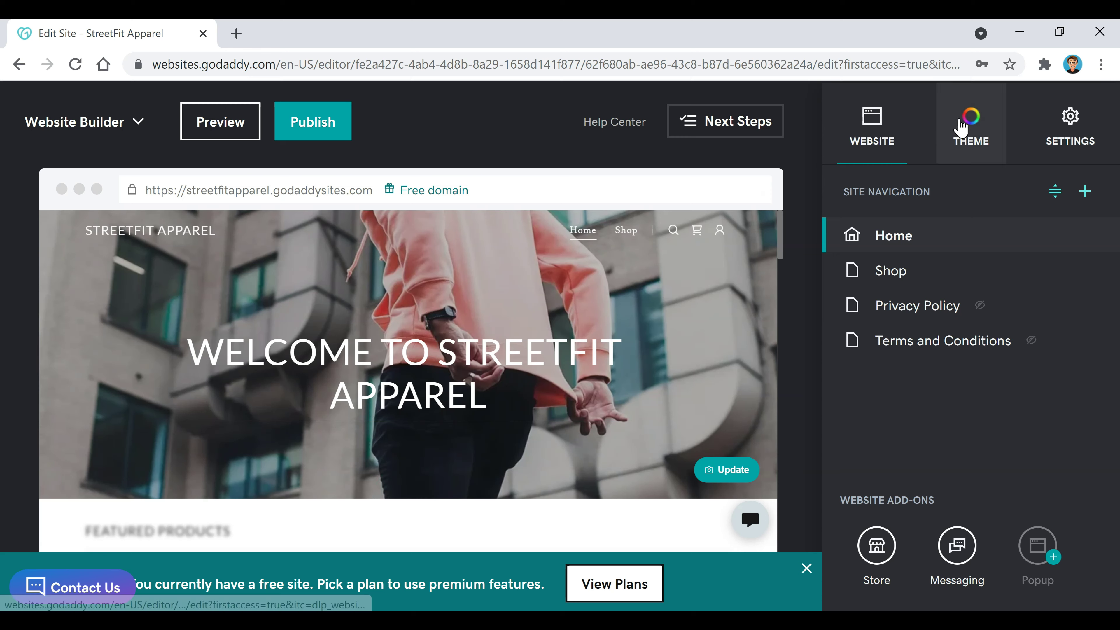
{"action": "left_click", "coordinate": [975, 139]}
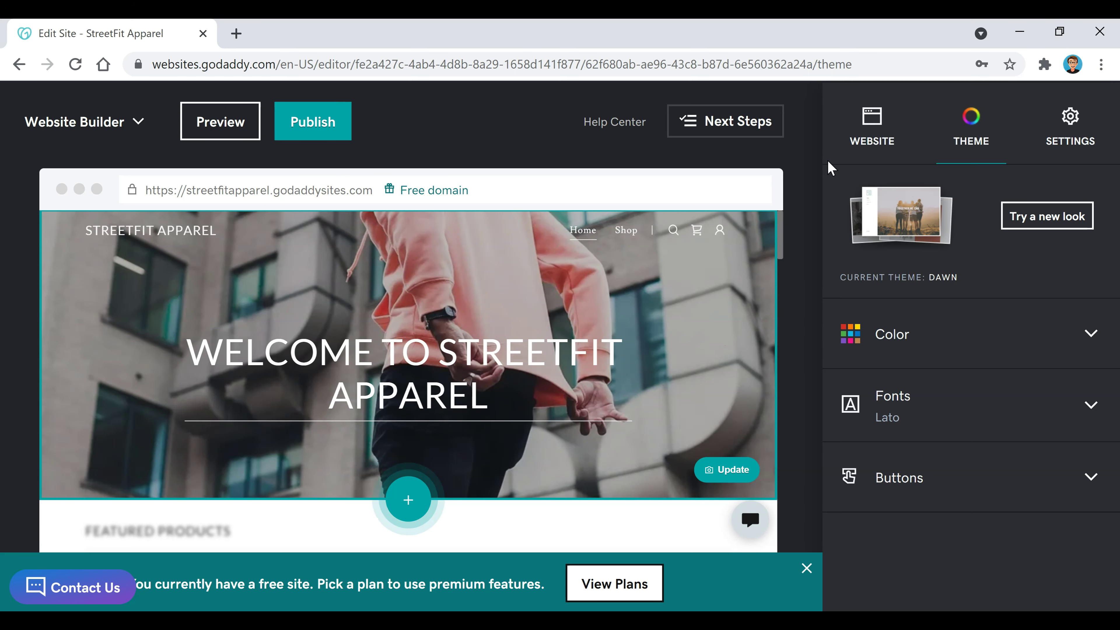
{"action": "left_click", "coordinate": [1034, 216]}
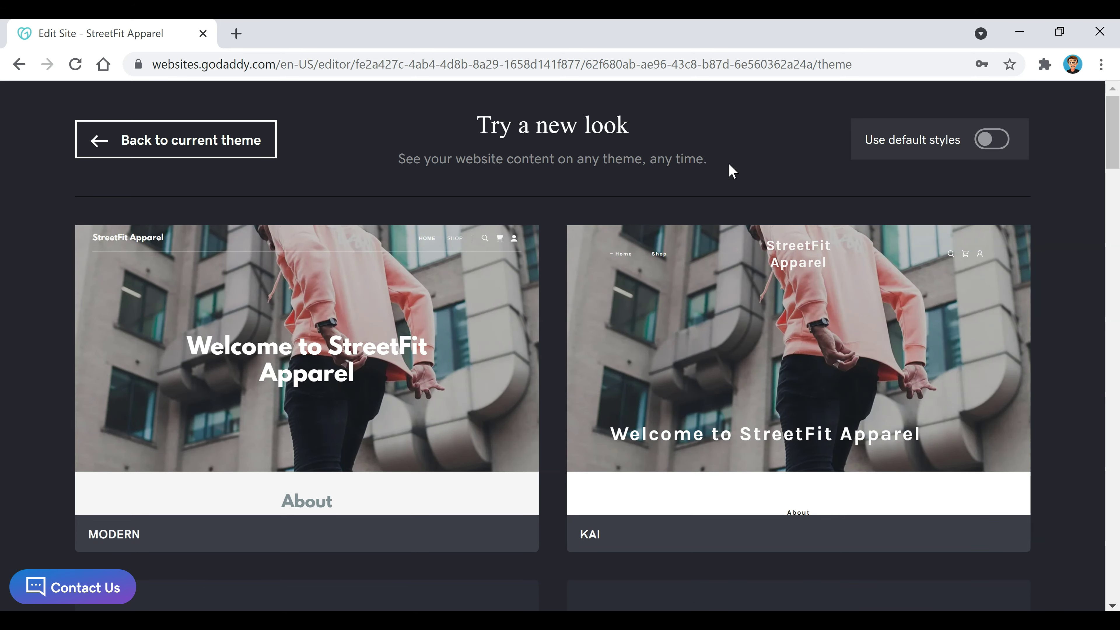
Browse the theme gallery and apply the Bright theme to the site.
{"action": "mouse_move", "coordinate": [753, 345]}
{"action": "scroll", "coordinate": [753, 344], "scroll_direction": "down", "scroll_amount": 5}
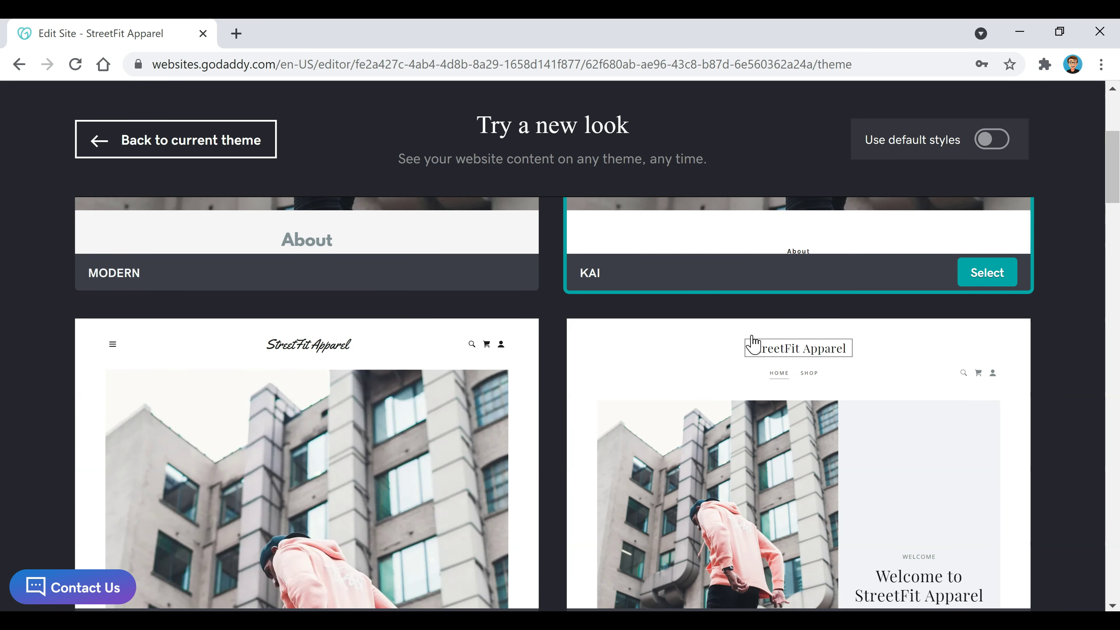
{"action": "scroll", "coordinate": [705, 375], "scroll_direction": "down", "scroll_amount": 5}
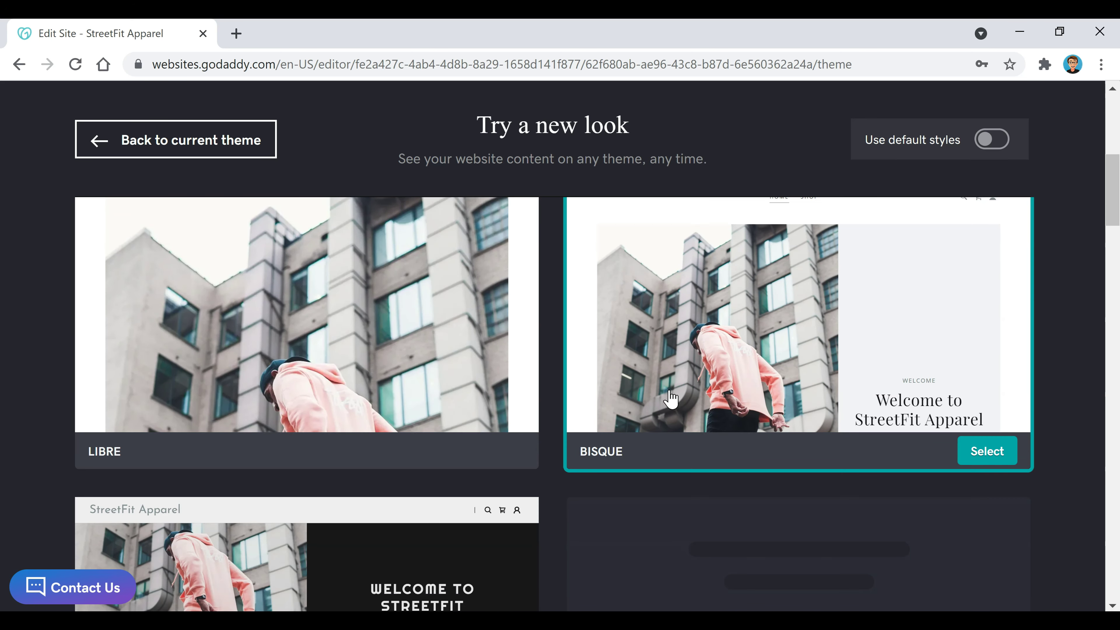
{"action": "scroll", "coordinate": [653, 410], "scroll_direction": "down", "scroll_amount": 2}
{"action": "scroll", "coordinate": [545, 438], "scroll_direction": "down", "scroll_amount": 2}
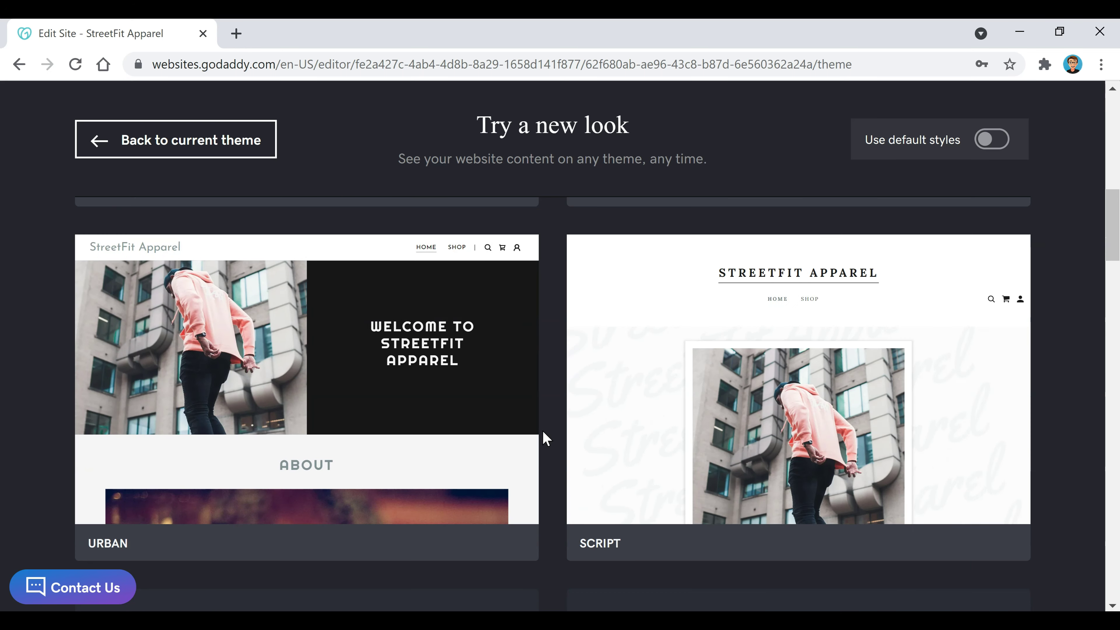
{"action": "scroll", "coordinate": [545, 439], "scroll_direction": "down", "scroll_amount": 4}
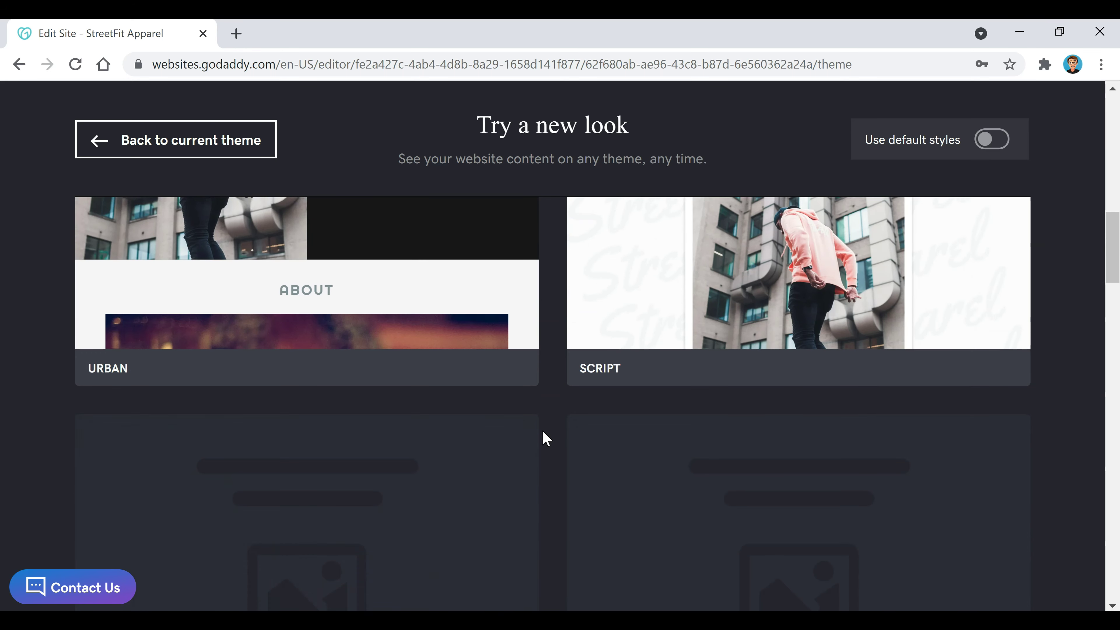
{"action": "scroll", "coordinate": [545, 439], "scroll_direction": "down", "scroll_amount": 4}
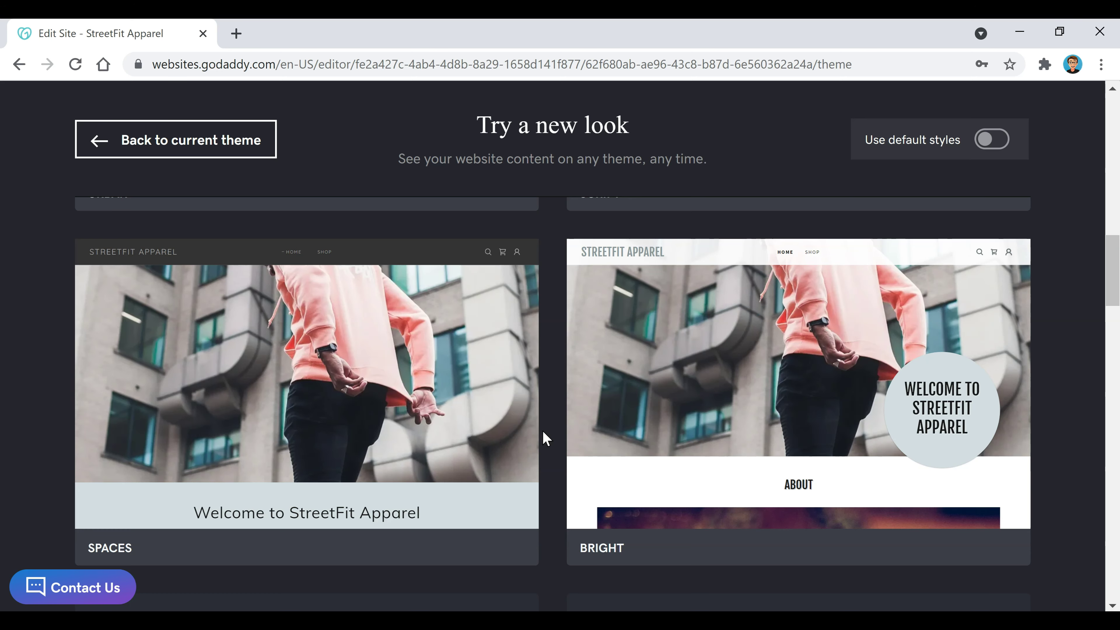
{"action": "scroll", "coordinate": [545, 439], "scroll_direction": "down", "scroll_amount": 4}
{"action": "scroll", "coordinate": [547, 438], "scroll_direction": "down", "scroll_amount": 4}
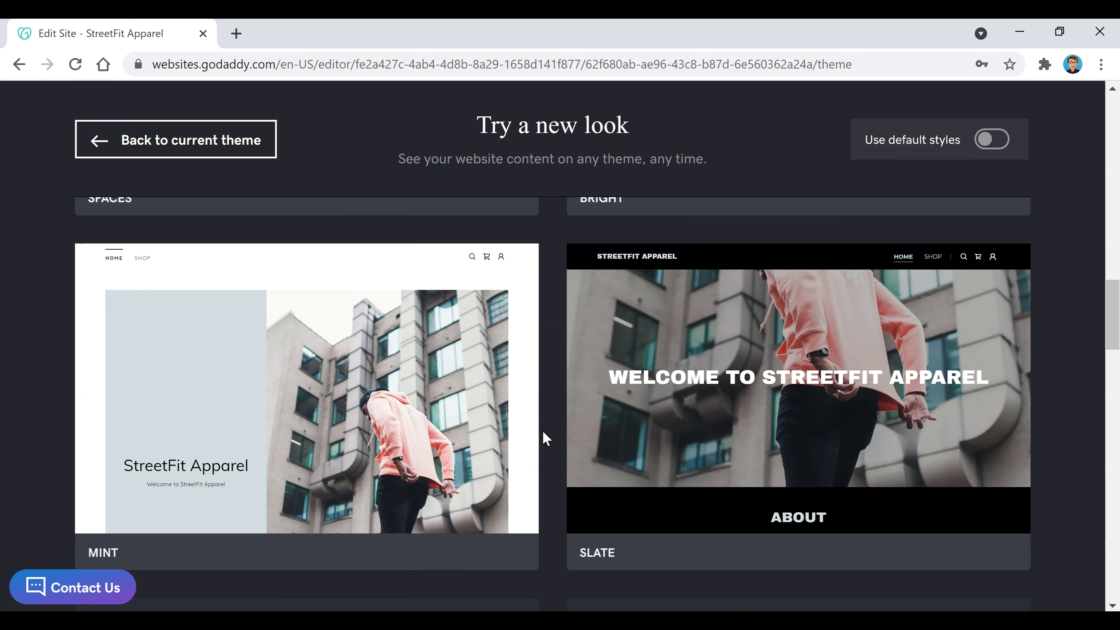
{"action": "scroll", "coordinate": [547, 439], "scroll_direction": "down", "scroll_amount": 4}
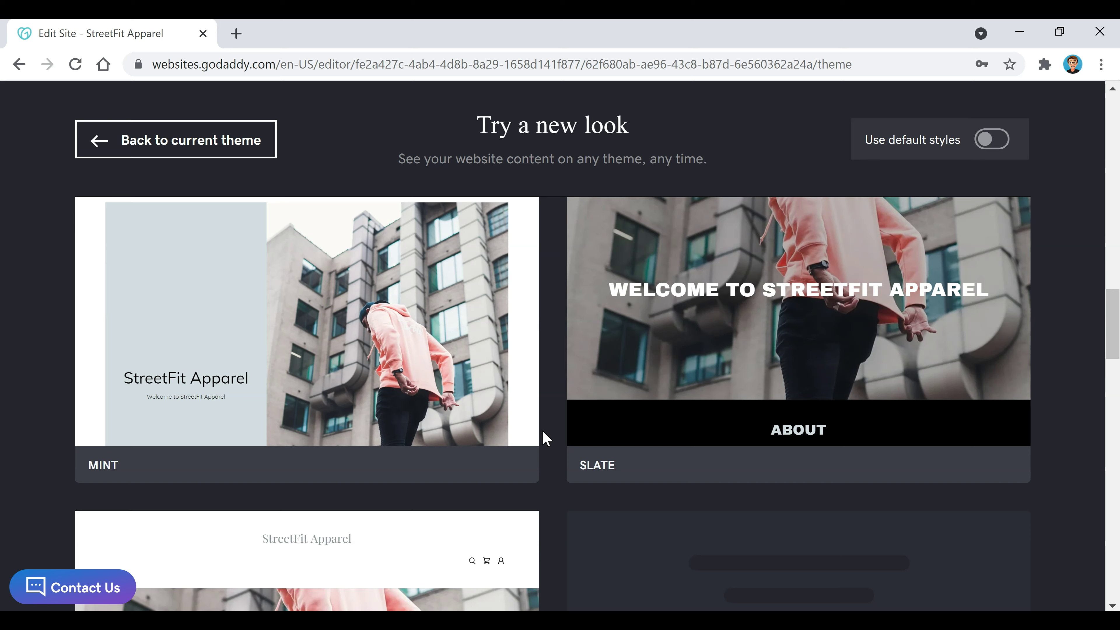
{"action": "scroll", "coordinate": [547, 439], "scroll_direction": "down", "scroll_amount": 2}
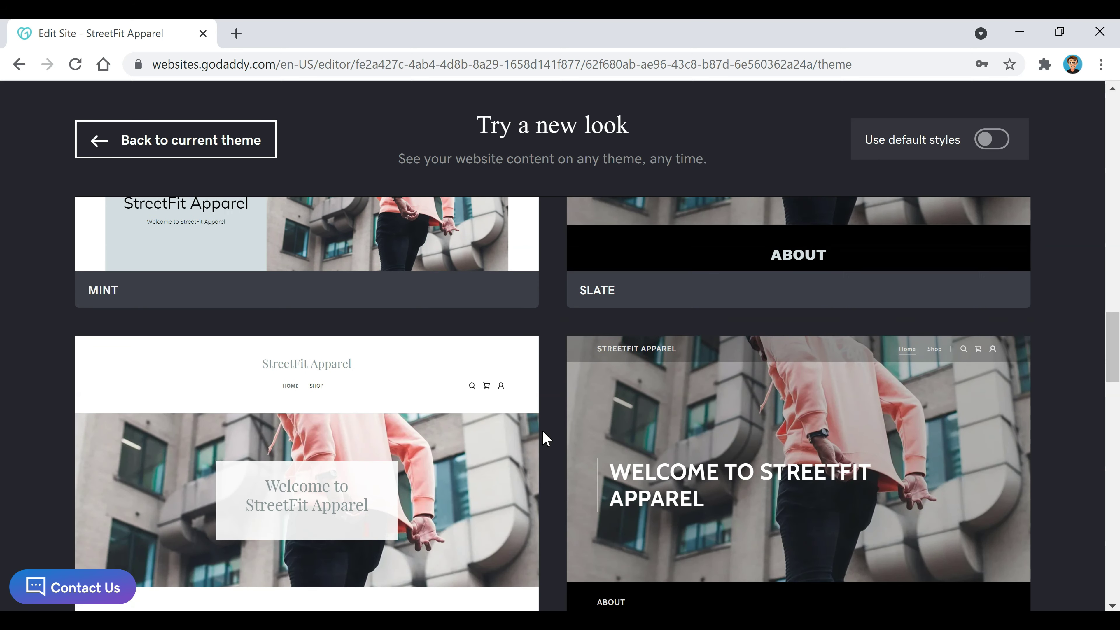
{"action": "scroll", "coordinate": [547, 438], "scroll_direction": "down", "scroll_amount": 4}
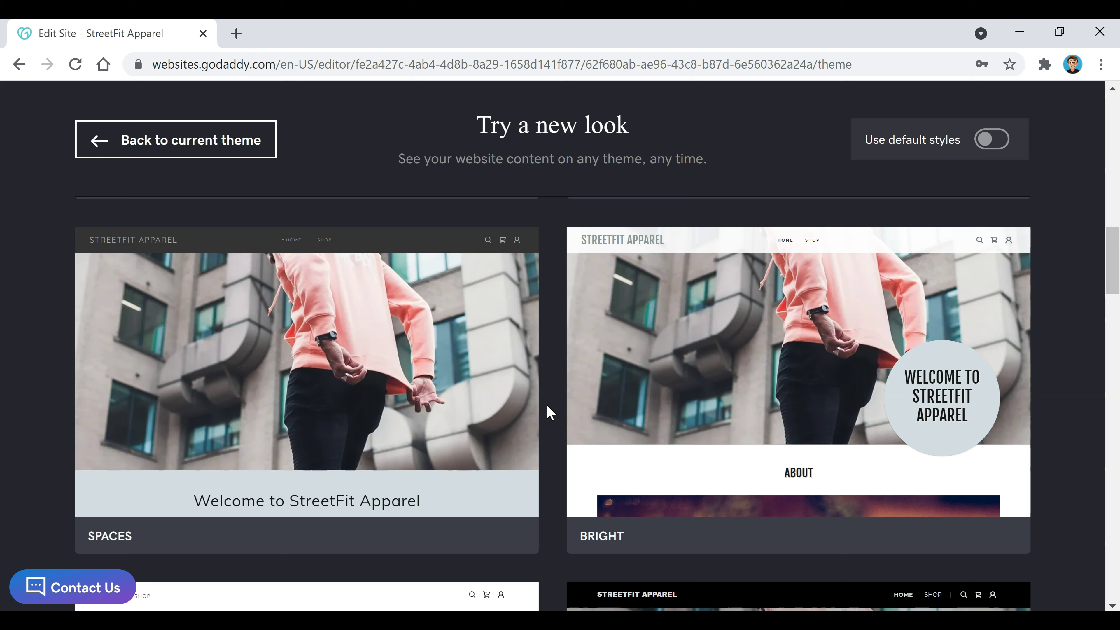
{"action": "mouse_move", "coordinate": [772, 327]}
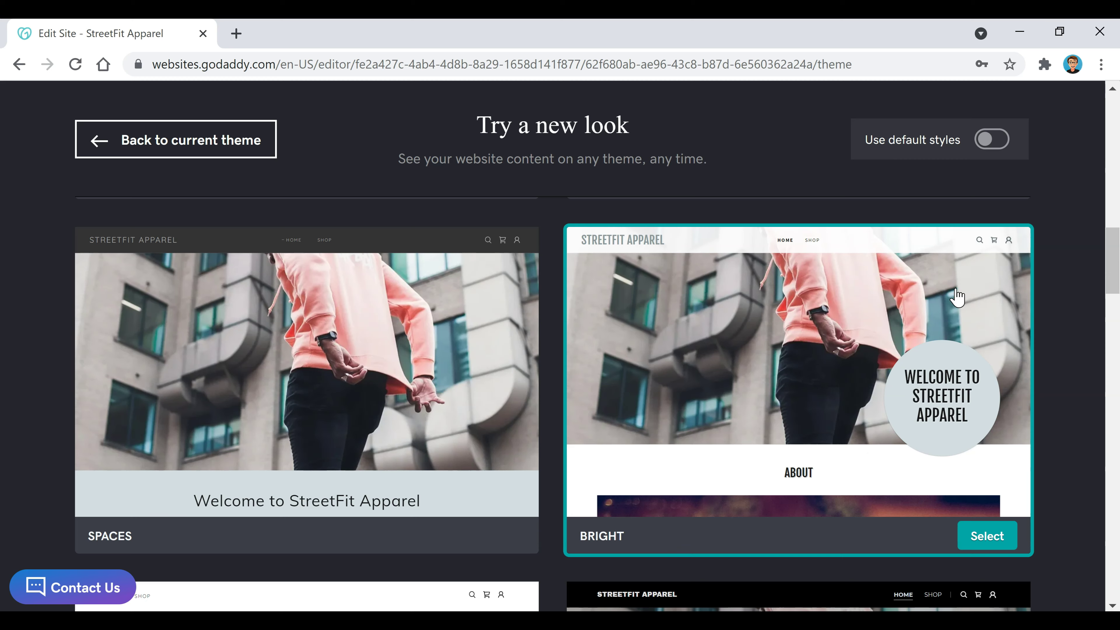
{"action": "left_click", "coordinate": [987, 537]}
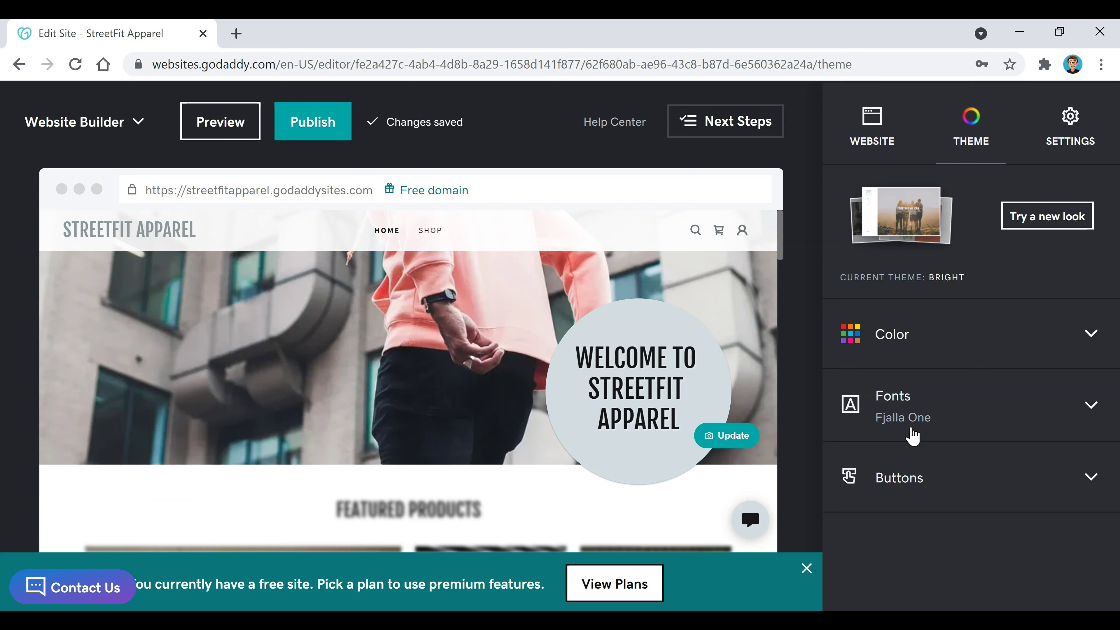
Review the home page sections under the Bright theme, from the featured products down to the Subscribe section.
{"action": "scroll", "coordinate": [473, 332], "scroll_direction": "down", "scroll_amount": 1}
{"action": "scroll", "coordinate": [474, 332], "scroll_direction": "down", "scroll_amount": 6}
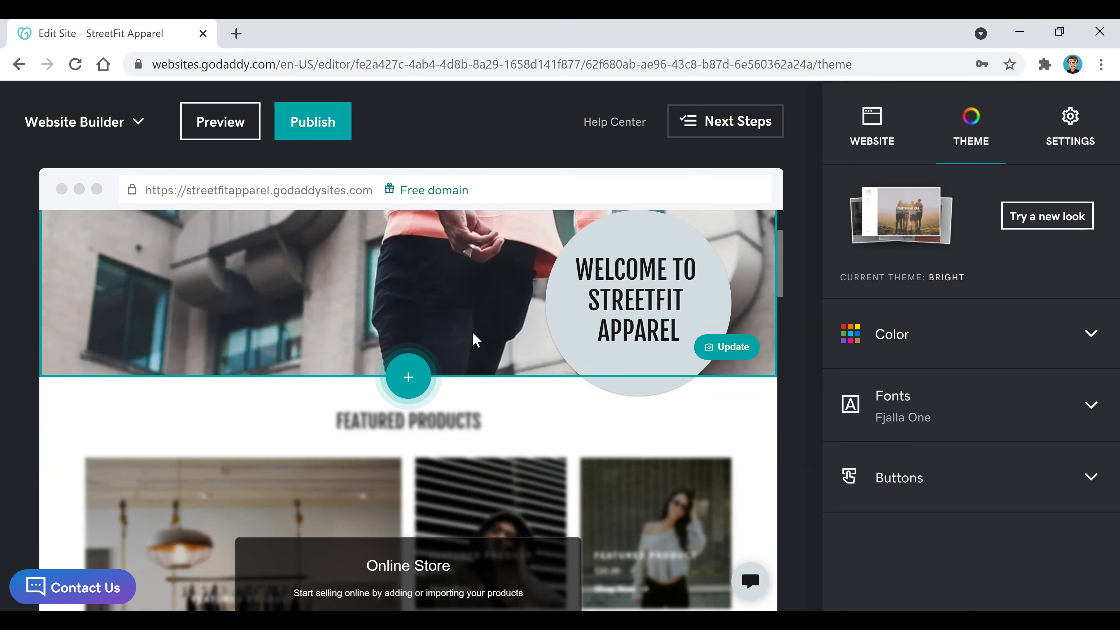
{"action": "scroll", "coordinate": [472, 332], "scroll_direction": "down", "scroll_amount": 10}
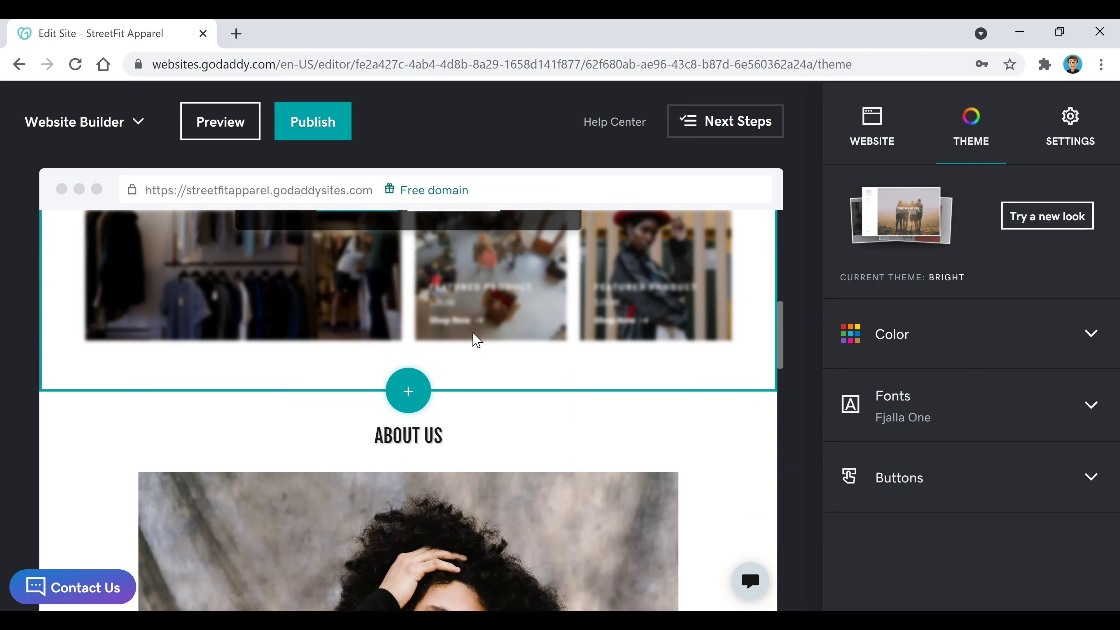
{"action": "scroll", "coordinate": [473, 341], "scroll_direction": "down", "scroll_amount": 10}
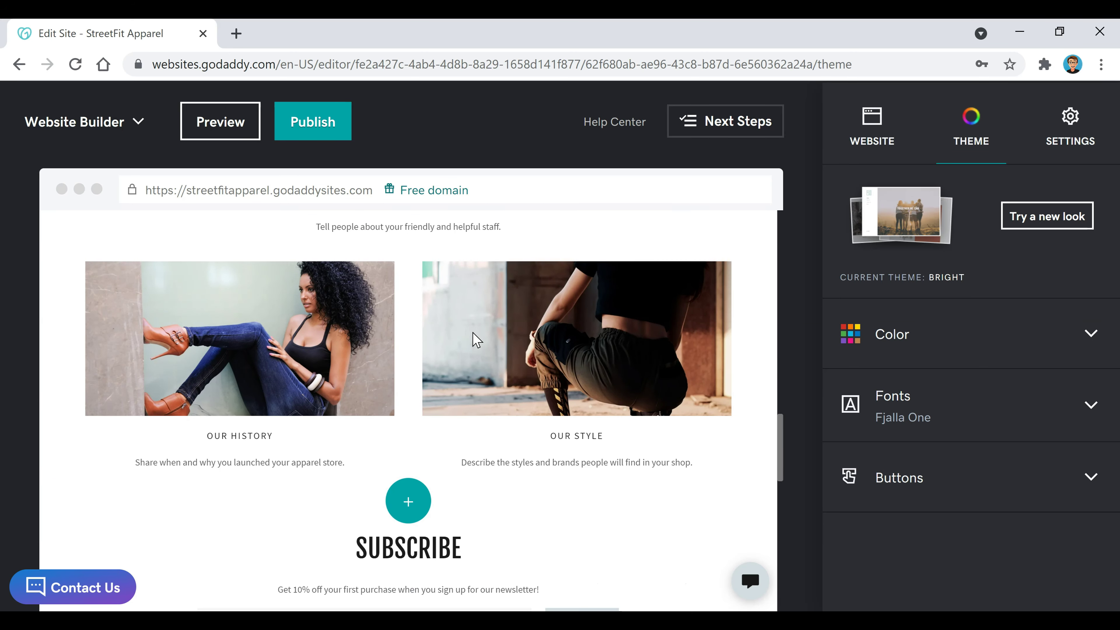
{"action": "scroll", "coordinate": [474, 340], "scroll_direction": "down", "scroll_amount": 5}
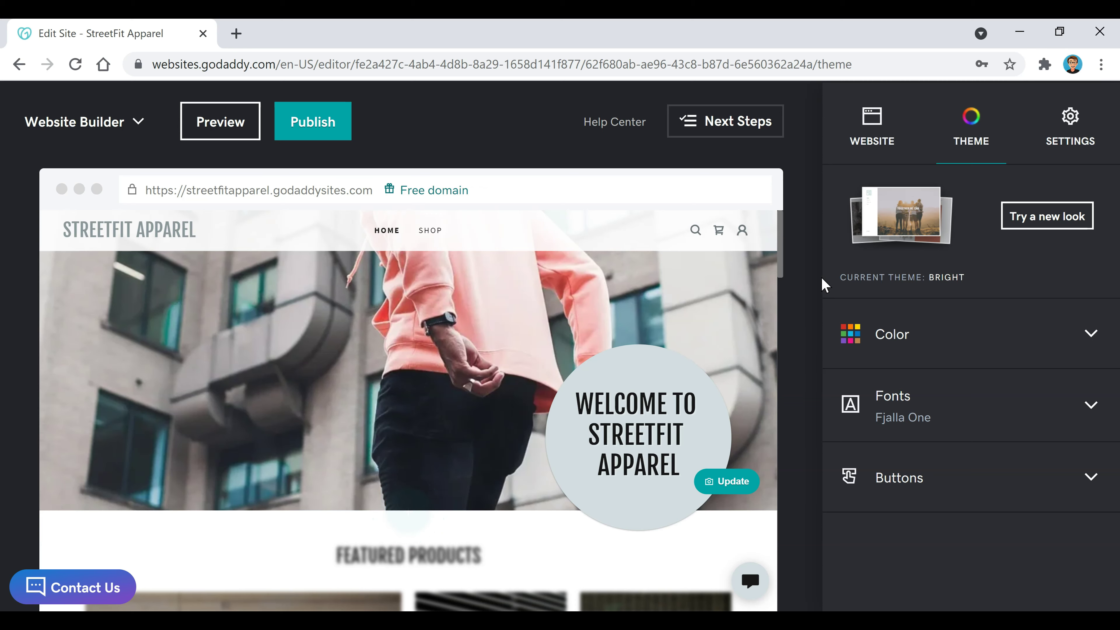
Open the header's cover media settings and view the cover image library, leaving it without choosing an image.
{"action": "left_click", "coordinate": [406, 316]}
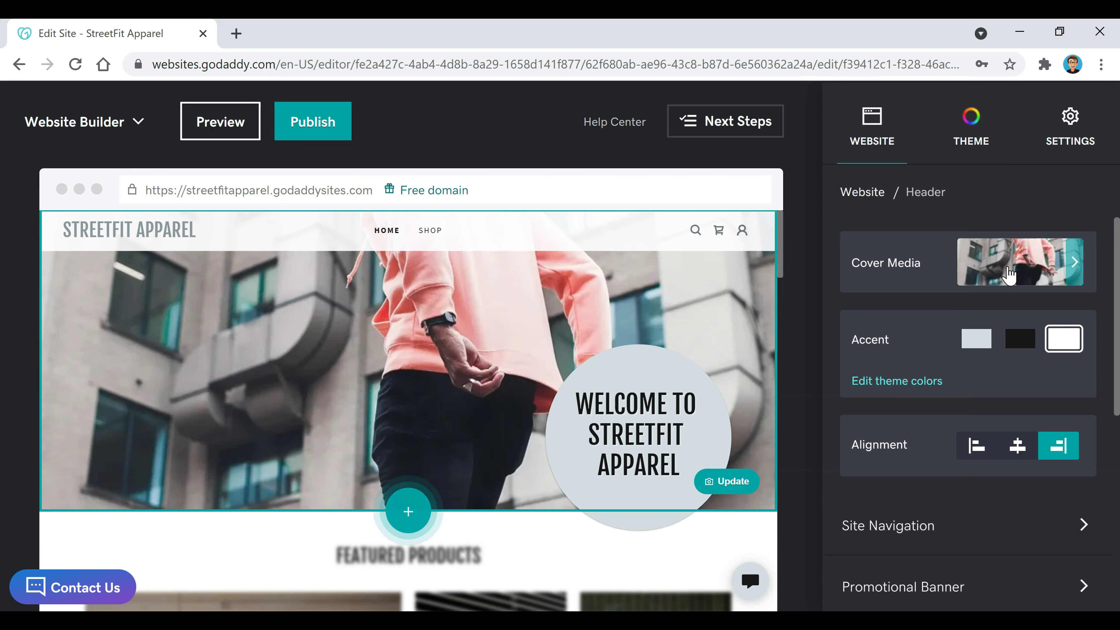
{"action": "left_click", "coordinate": [1017, 274]}
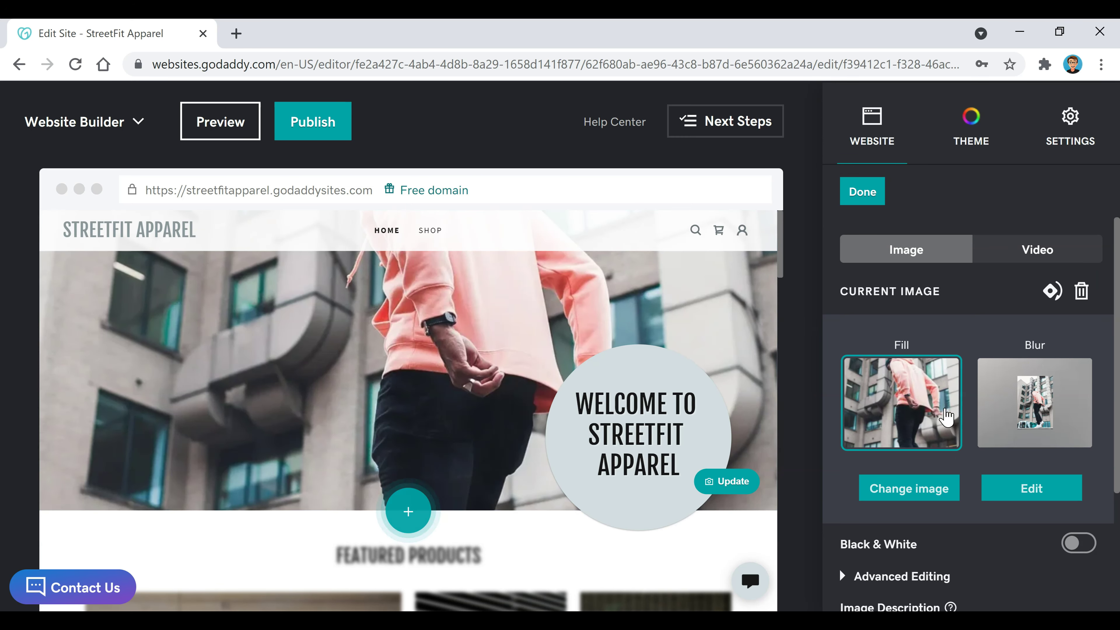
{"action": "left_click", "coordinate": [910, 494]}
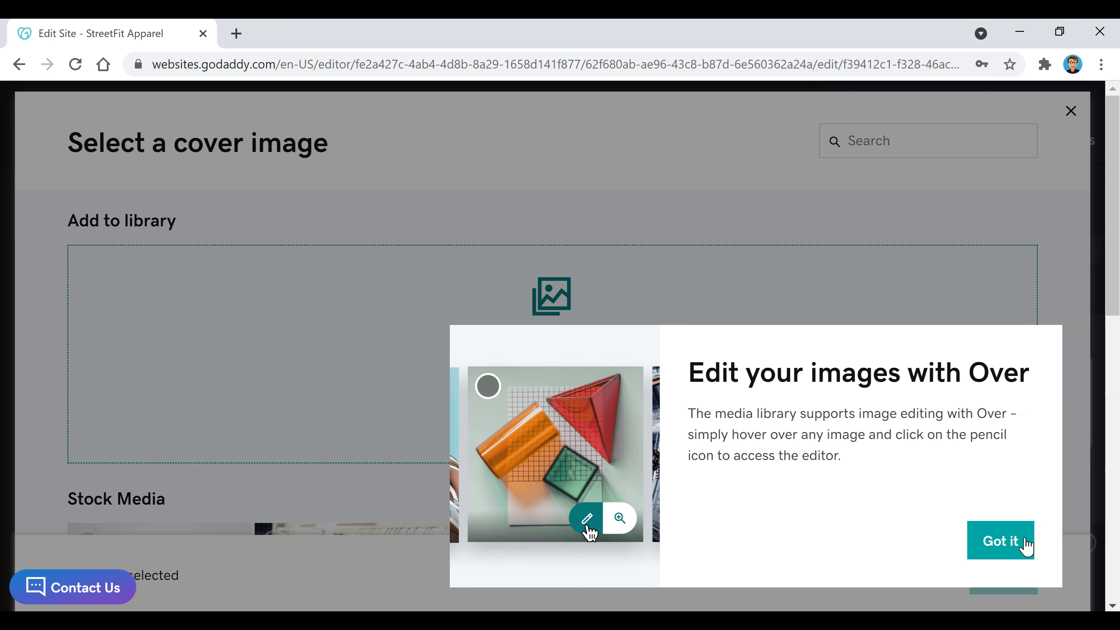
{"action": "left_click", "coordinate": [1020, 545]}
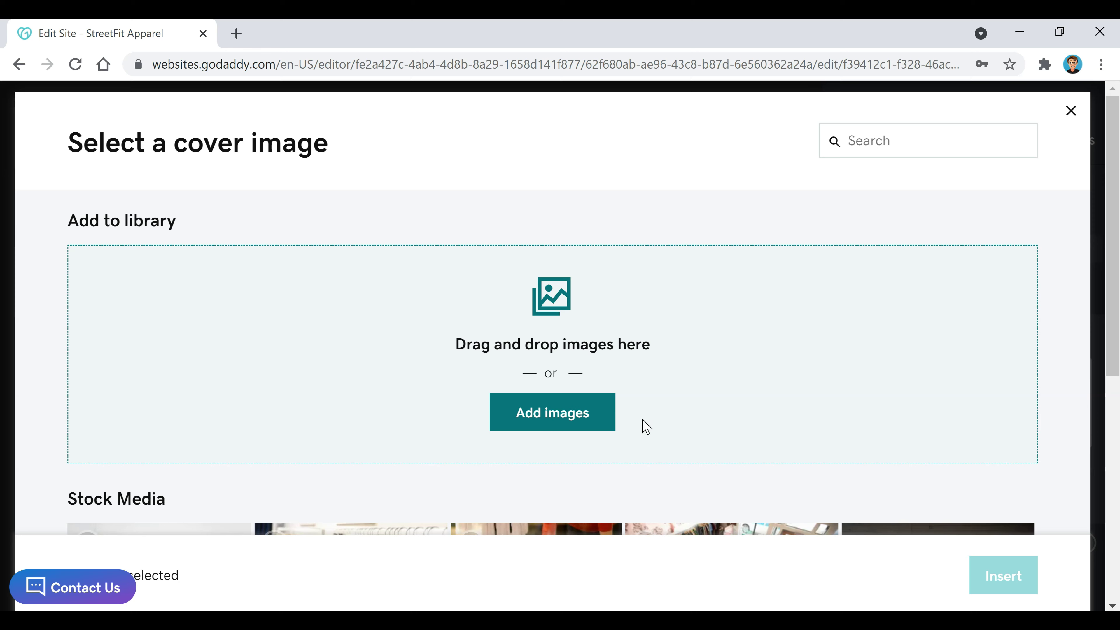
{"action": "left_click", "coordinate": [1071, 112]}
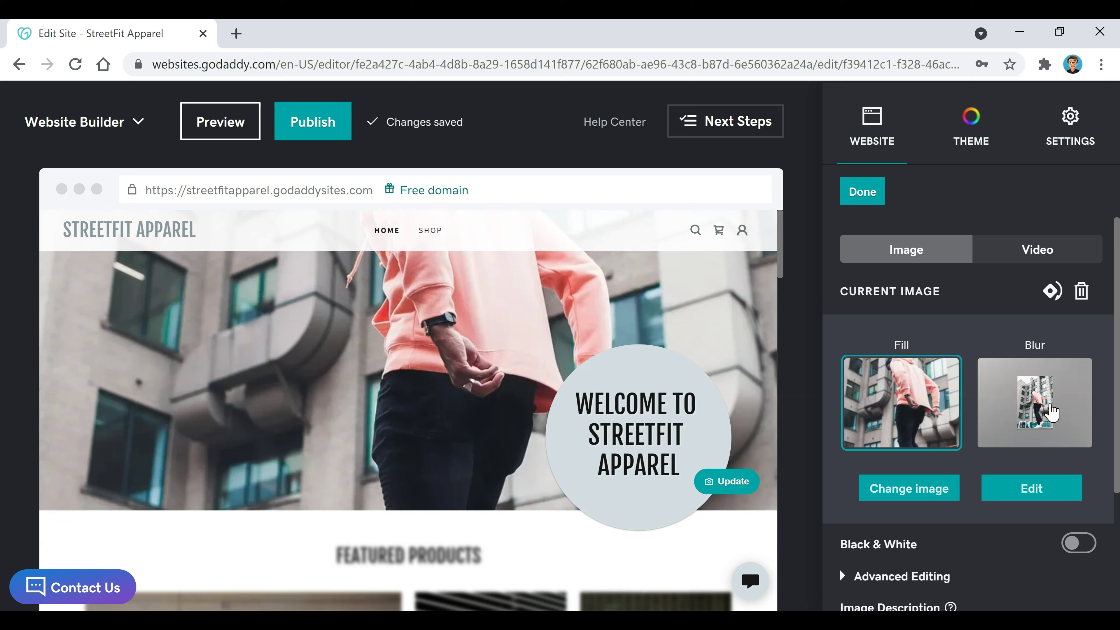
Try the Blur layout and the Black & White effect on the cover image, reverting to the Fill layout in colour.
{"action": "left_click", "coordinate": [1048, 405]}
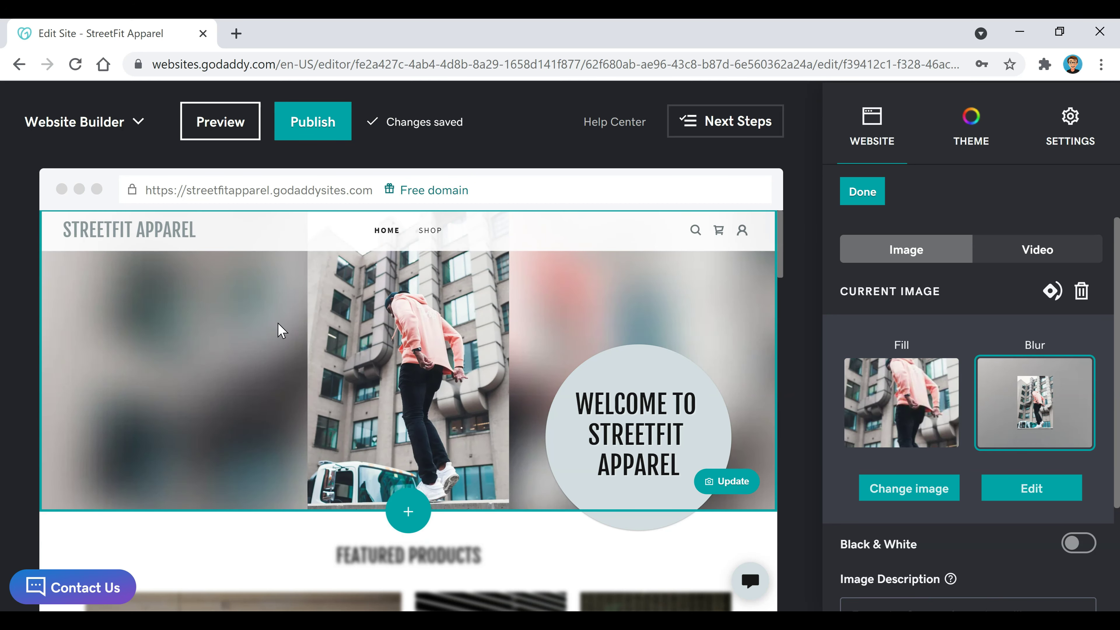
{"action": "left_click", "coordinate": [921, 410]}
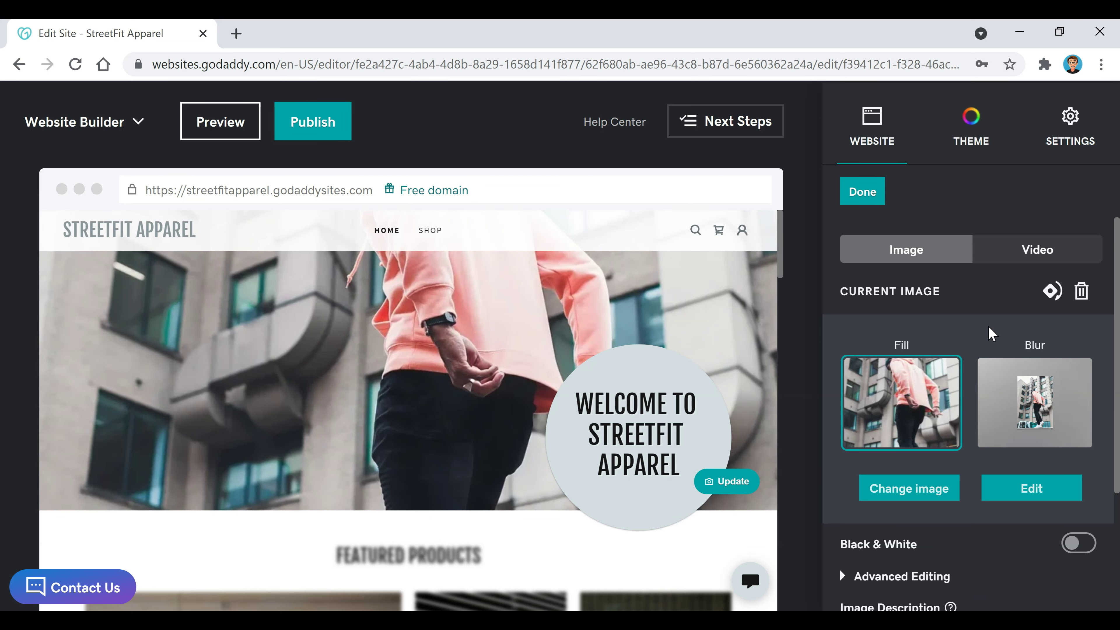
{"action": "left_click", "coordinate": [1087, 550]}
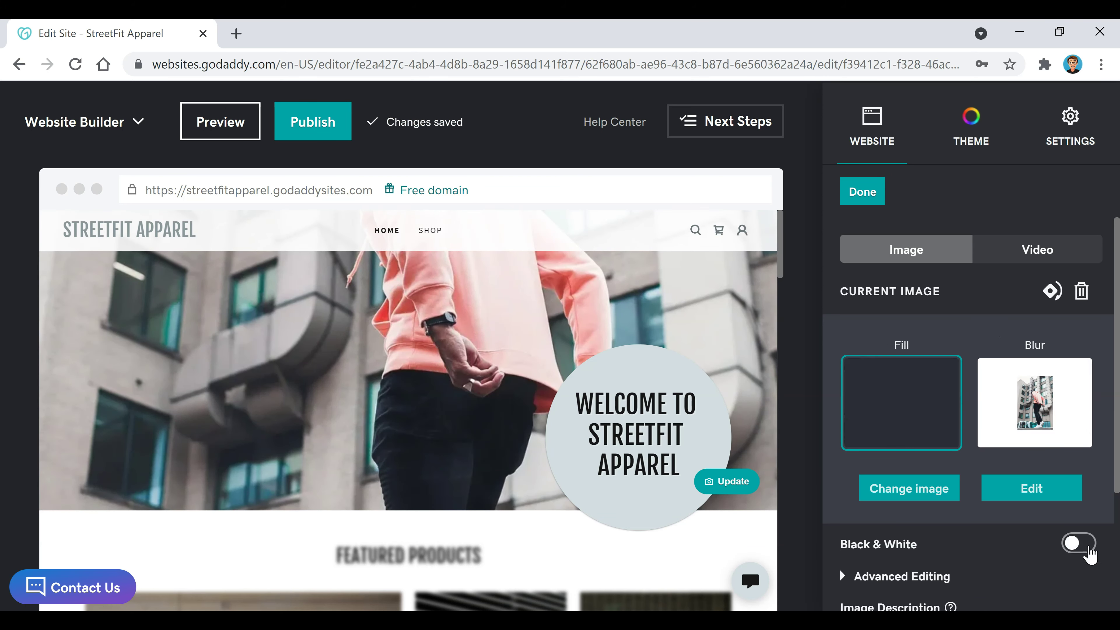
{"action": "left_click", "coordinate": [1087, 550]}
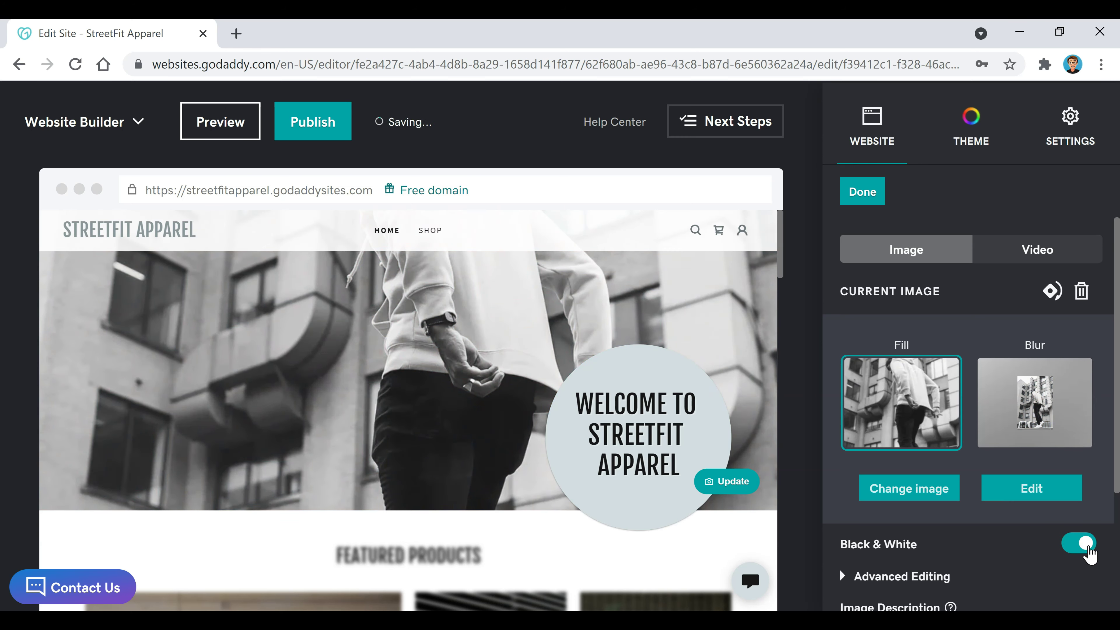
Try zooming in on the cover image in Advanced Editing and zoom back out fully.
{"action": "scroll", "coordinate": [1003, 390], "scroll_direction": "down", "scroll_amount": 4}
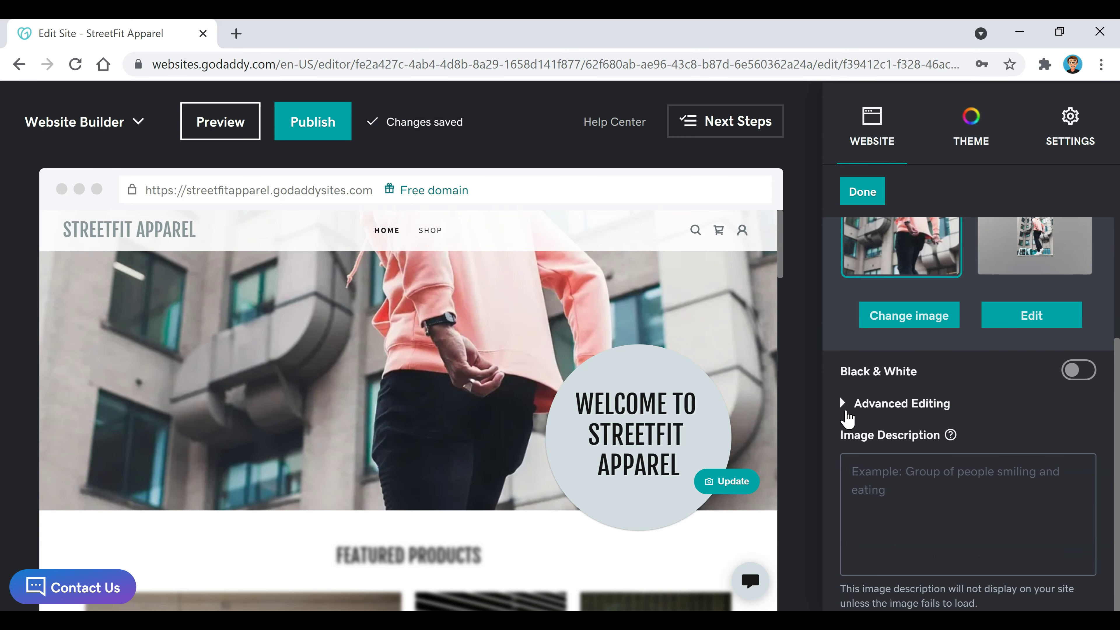
{"action": "left_click", "coordinate": [912, 408]}
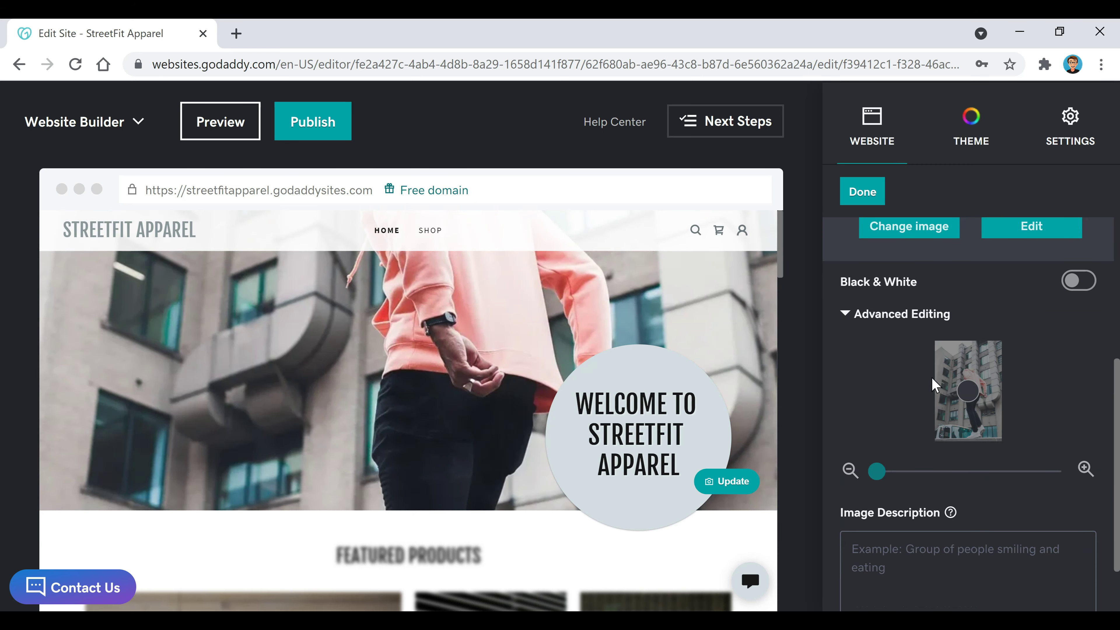
{"action": "left_click_drag", "start_coordinate": [875, 474], "coordinate": [909, 478]}
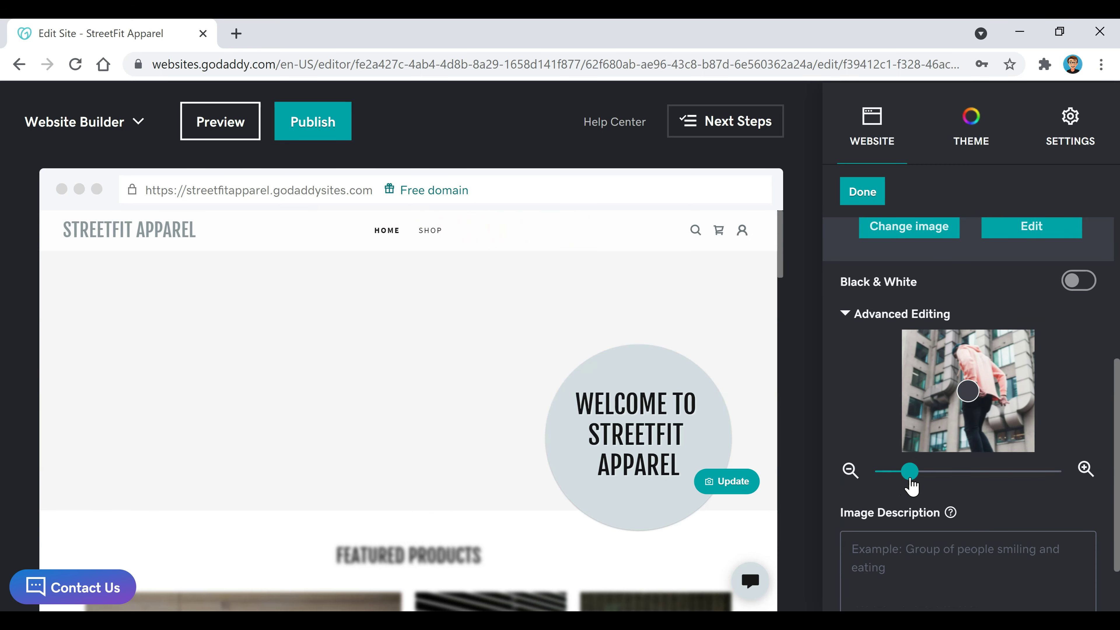
{"action": "left_click", "coordinate": [851, 469]}
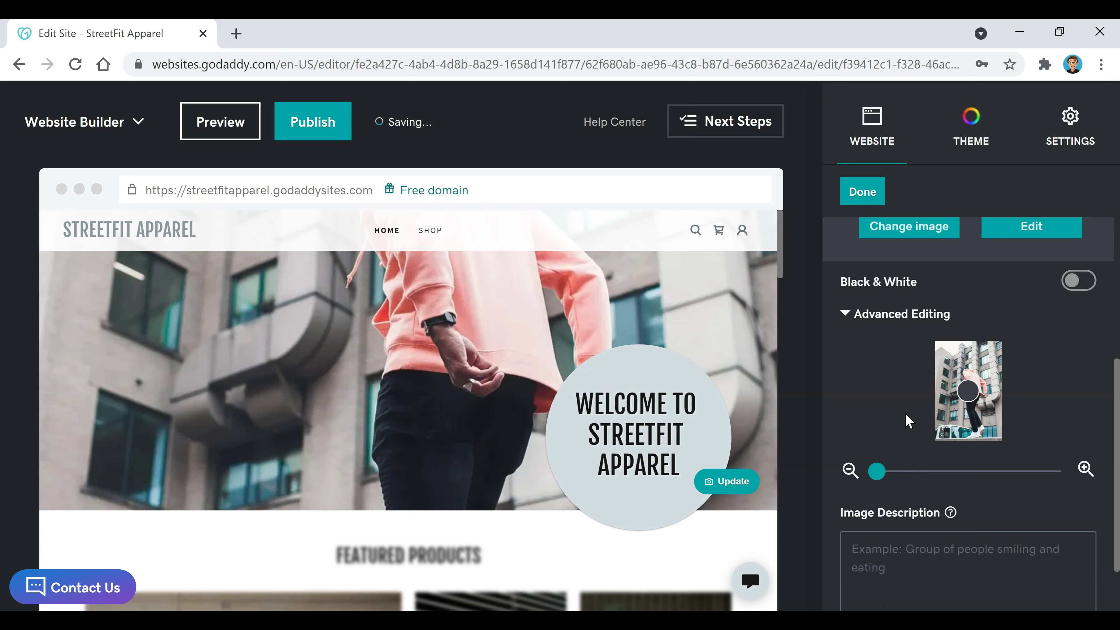
{"action": "left_click", "coordinate": [872, 322]}
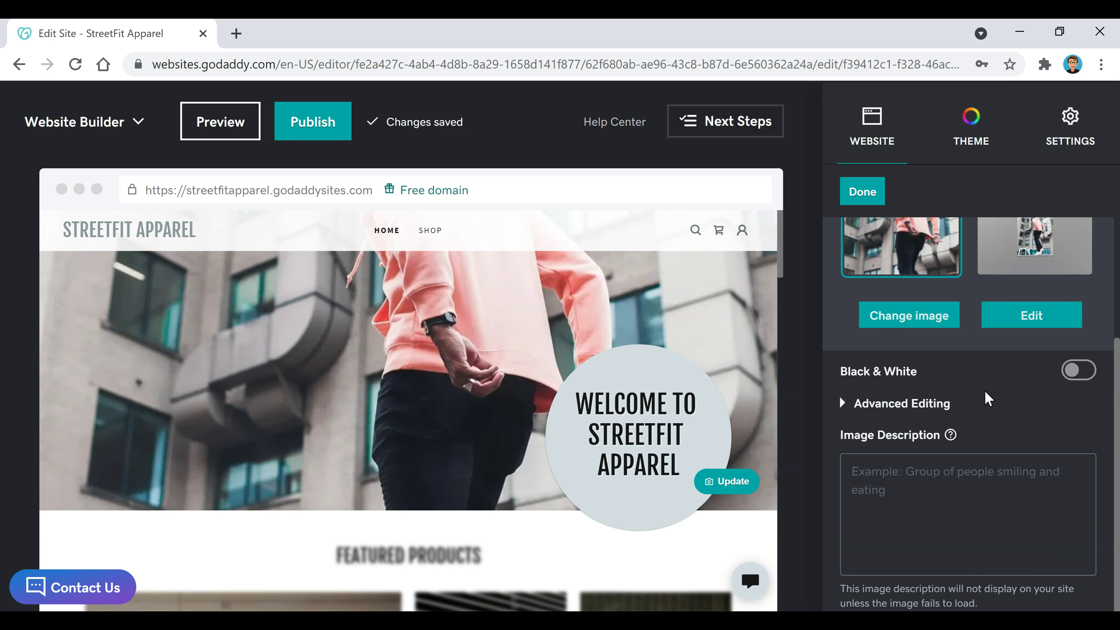
{"action": "mouse_move", "coordinate": [949, 436]}
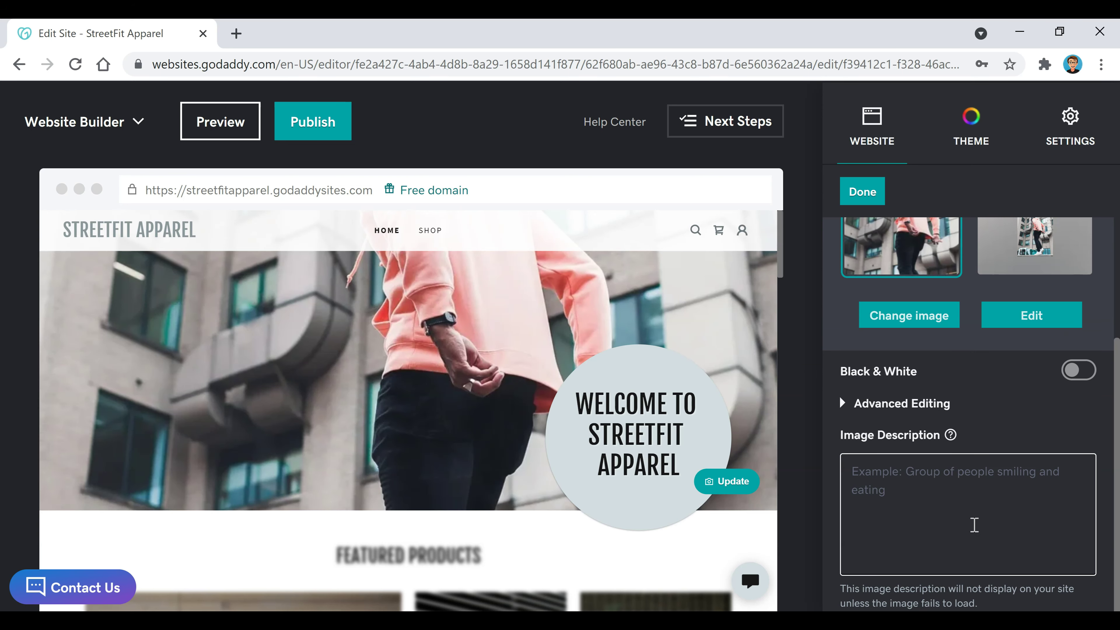
Try a video as the header's cover media, look at the option to change it, and switch back to the image.
{"action": "scroll", "coordinate": [992, 543], "scroll_direction": "up", "scroll_amount": 4}
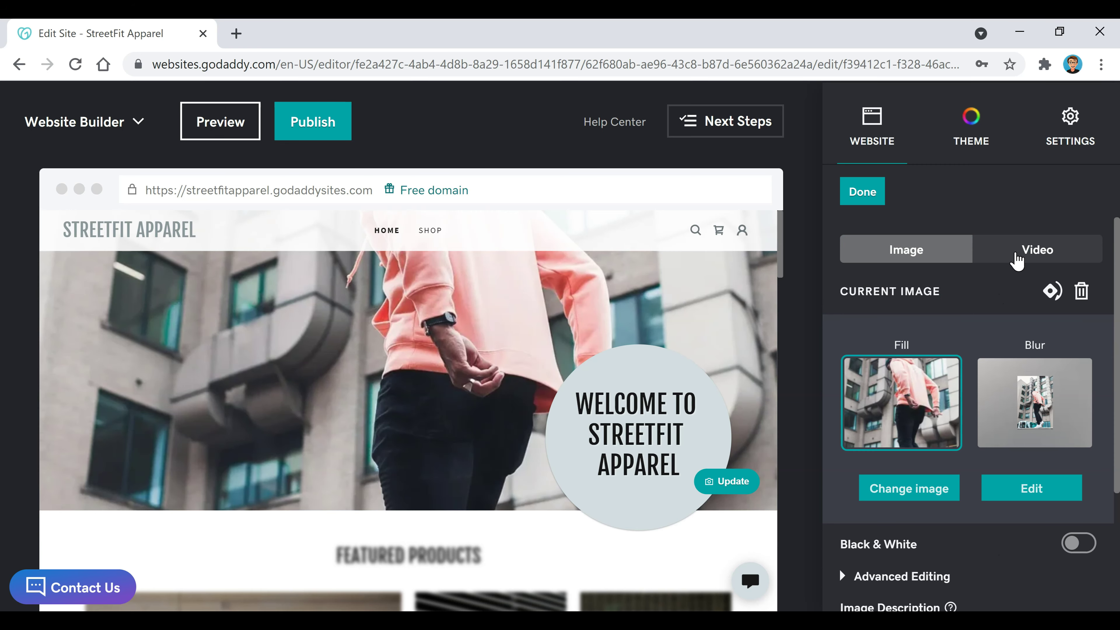
{"action": "left_click", "coordinate": [1013, 258]}
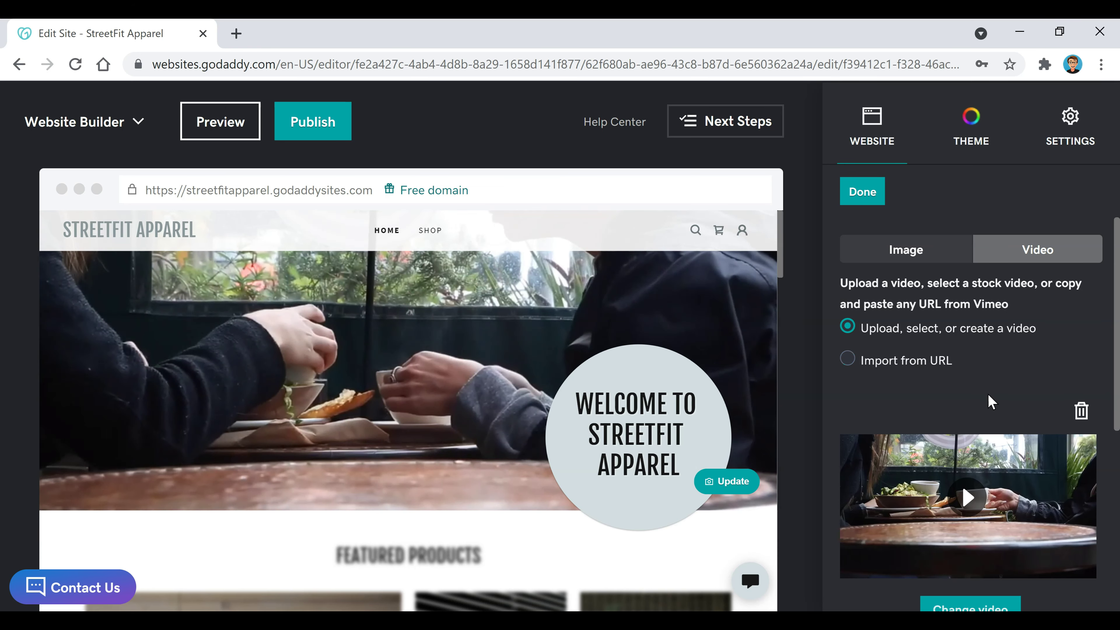
{"action": "scroll", "coordinate": [988, 394], "scroll_direction": "down", "scroll_amount": 3}
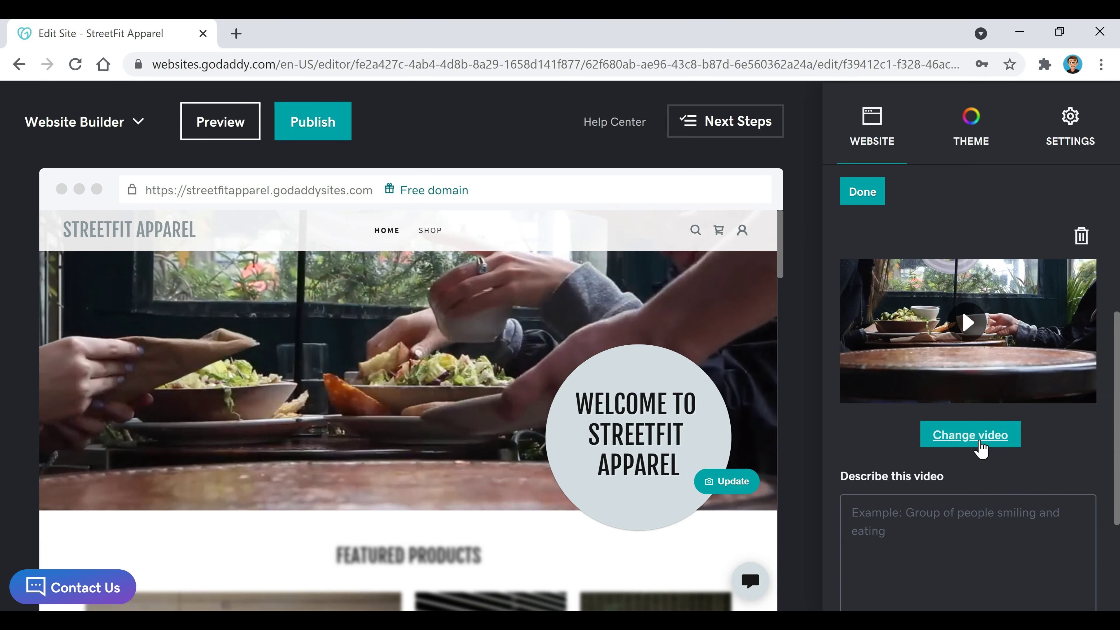
{"action": "left_click", "coordinate": [976, 432]}
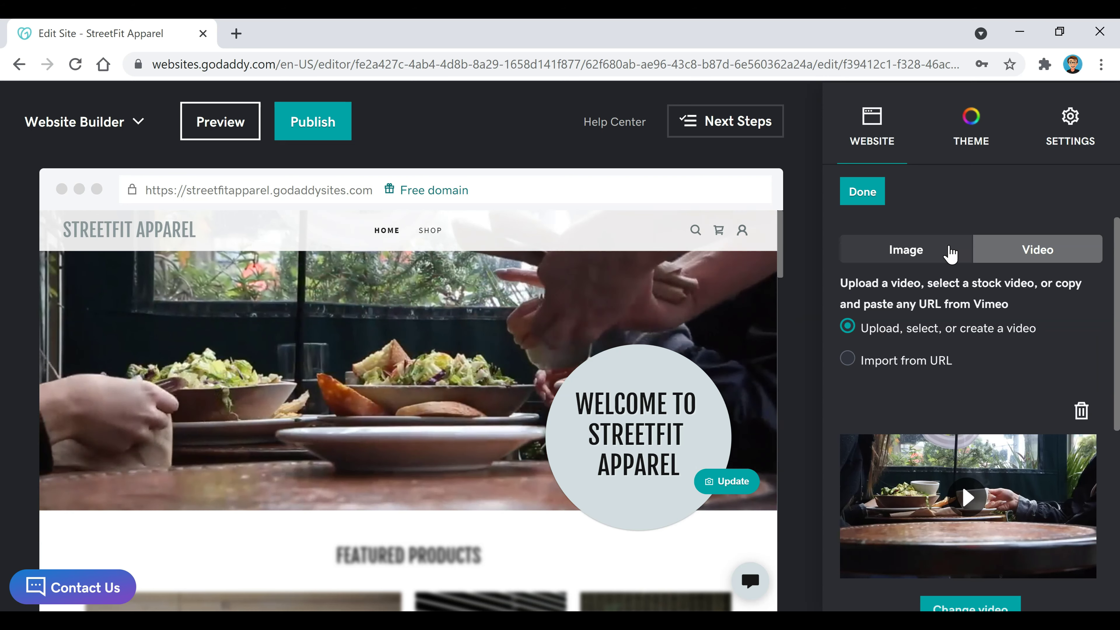
{"action": "left_click", "coordinate": [881, 255]}
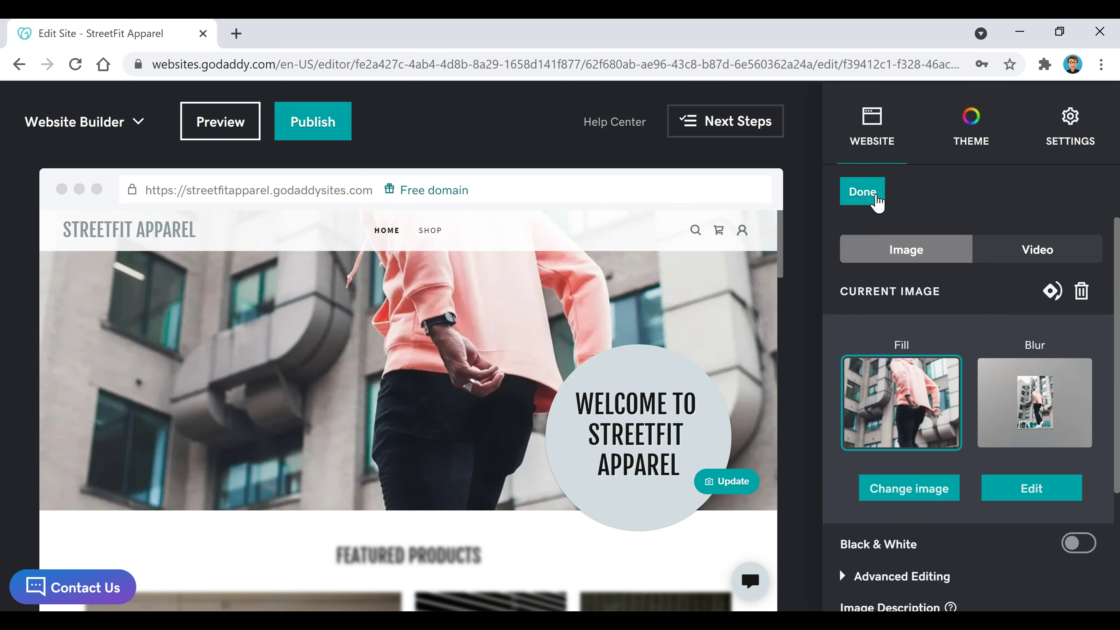
Finish the cover media settings, try the available header accent colours and set the accent to black.
{"action": "left_click", "coordinate": [864, 190]}
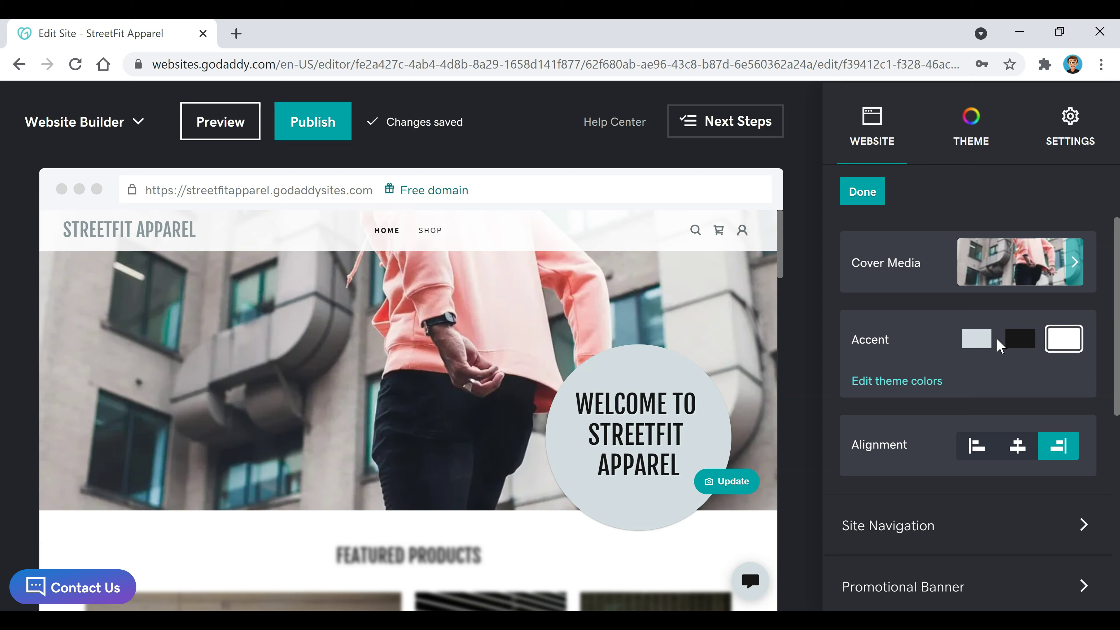
{"action": "left_click", "coordinate": [972, 351]}
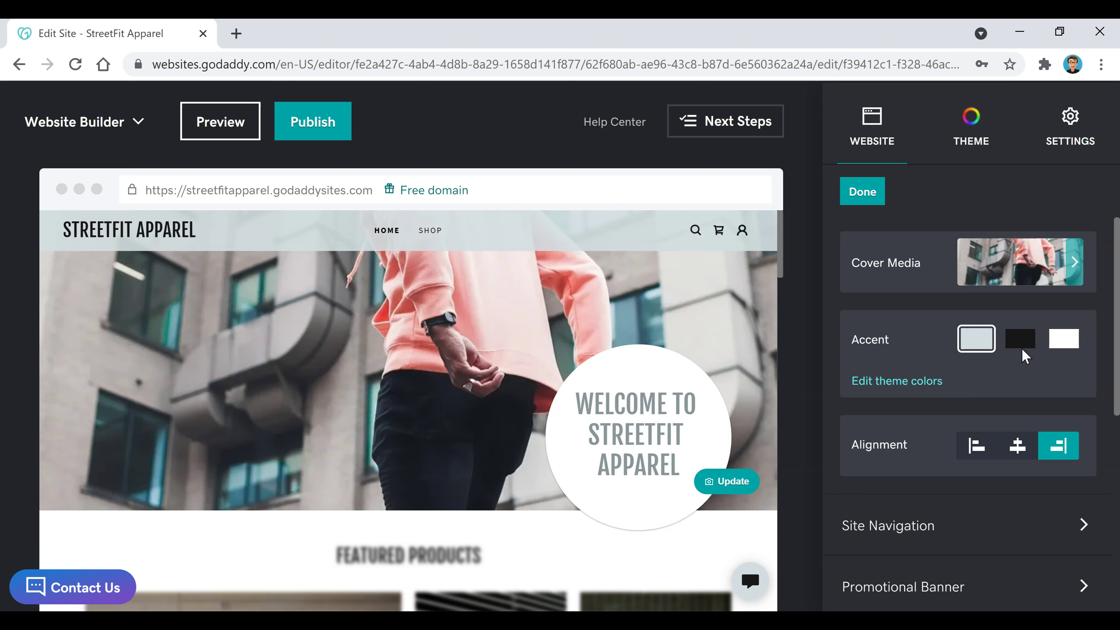
{"action": "left_click", "coordinate": [1021, 346]}
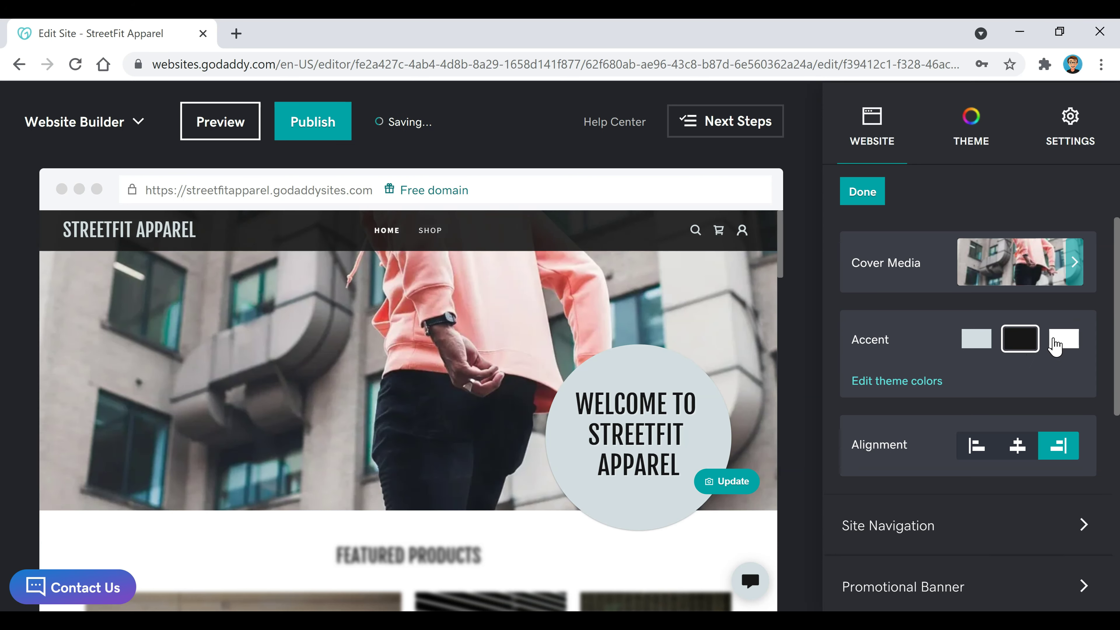
{"action": "left_click", "coordinate": [1064, 340]}
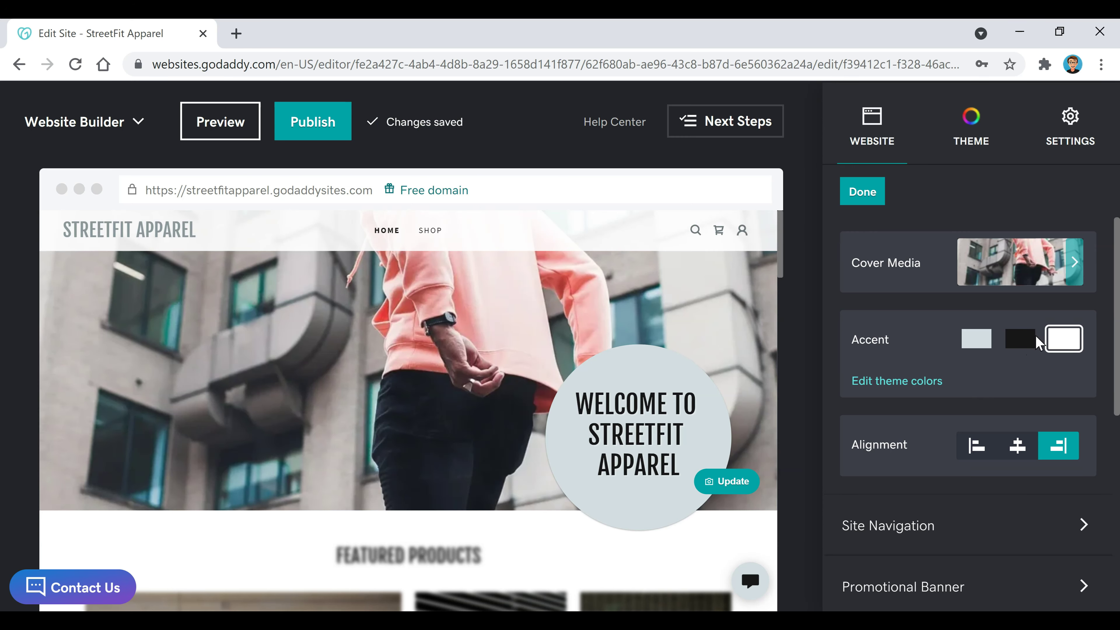
{"action": "left_click", "coordinate": [1023, 348]}
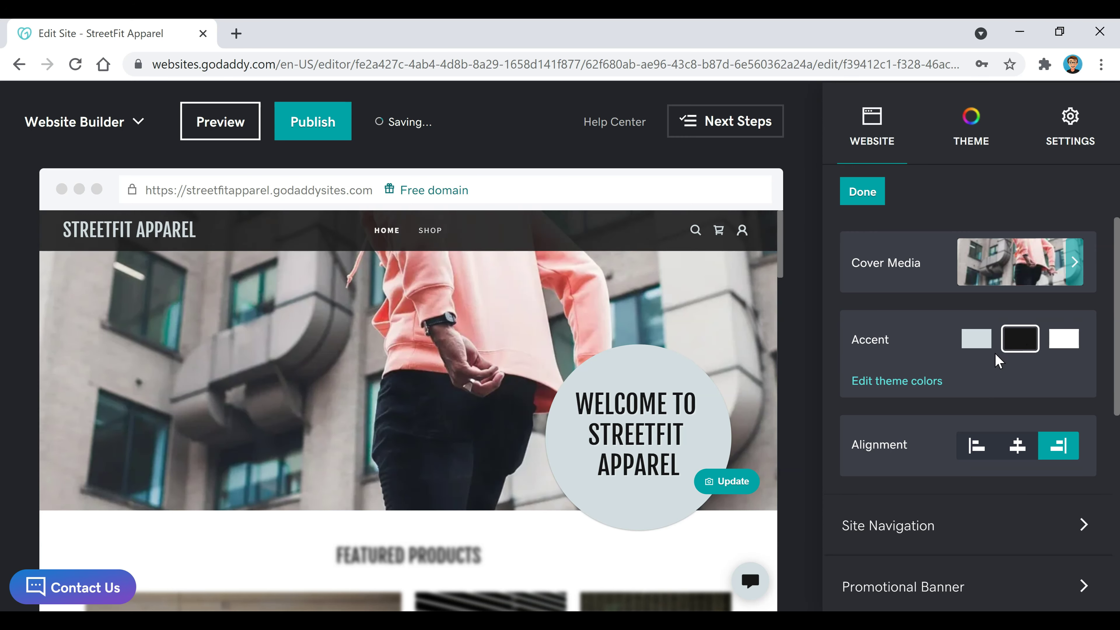
Open the theme colour settings, try the matching colours and choose the dark navy #202830.
{"action": "left_click", "coordinate": [892, 382]}
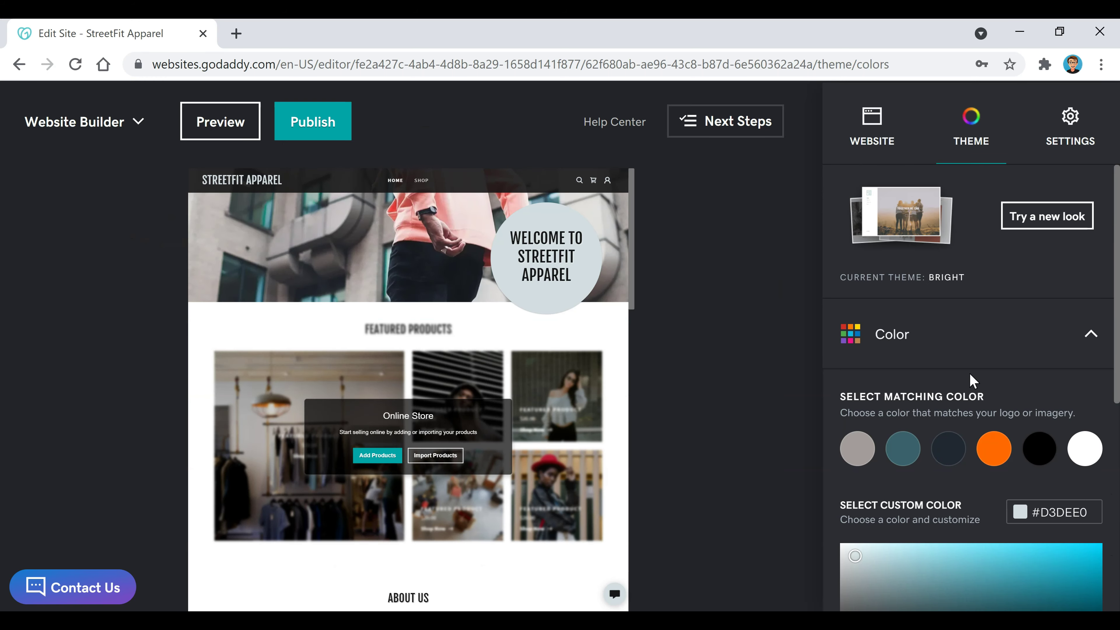
{"action": "left_click", "coordinate": [857, 449]}
{"action": "left_click", "coordinate": [911, 458]}
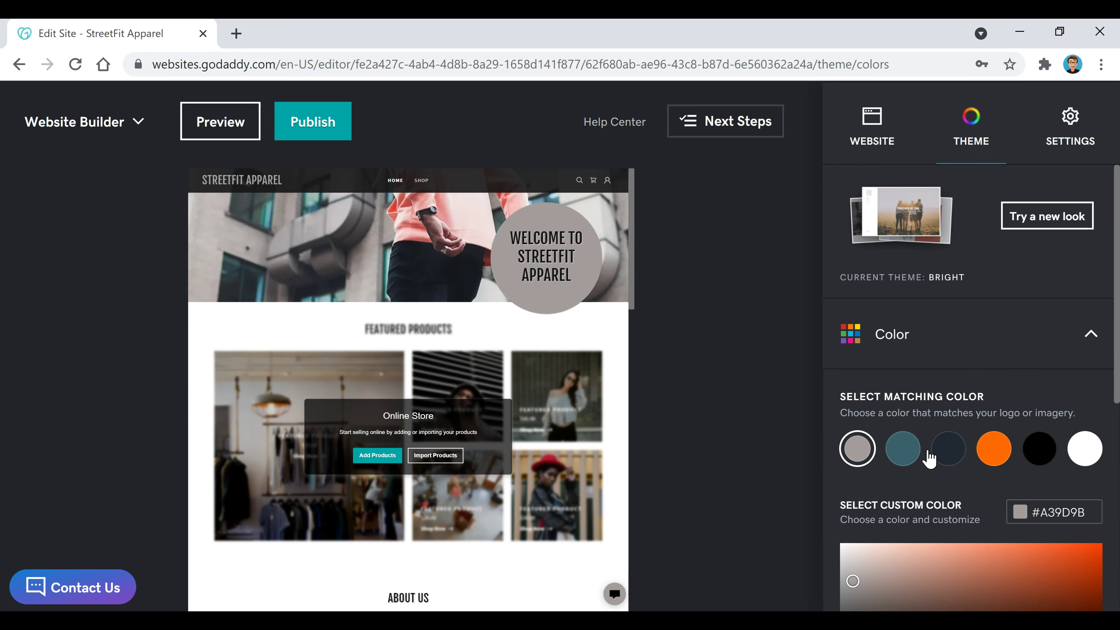
{"action": "left_click", "coordinate": [948, 450]}
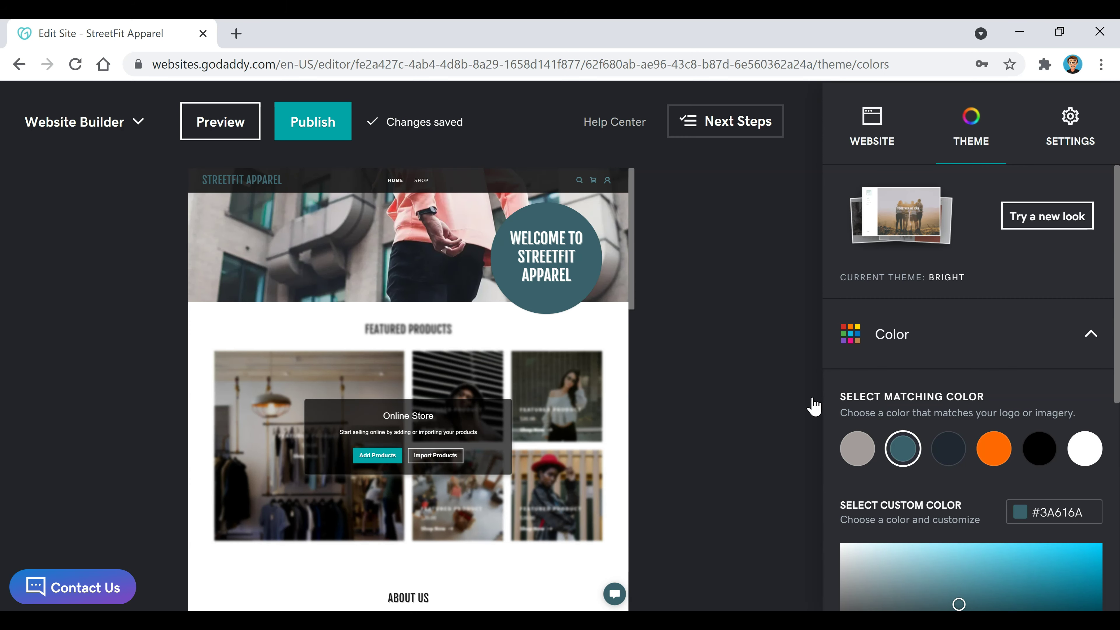
{"action": "left_click", "coordinate": [996, 464]}
{"action": "left_click", "coordinate": [948, 448]}
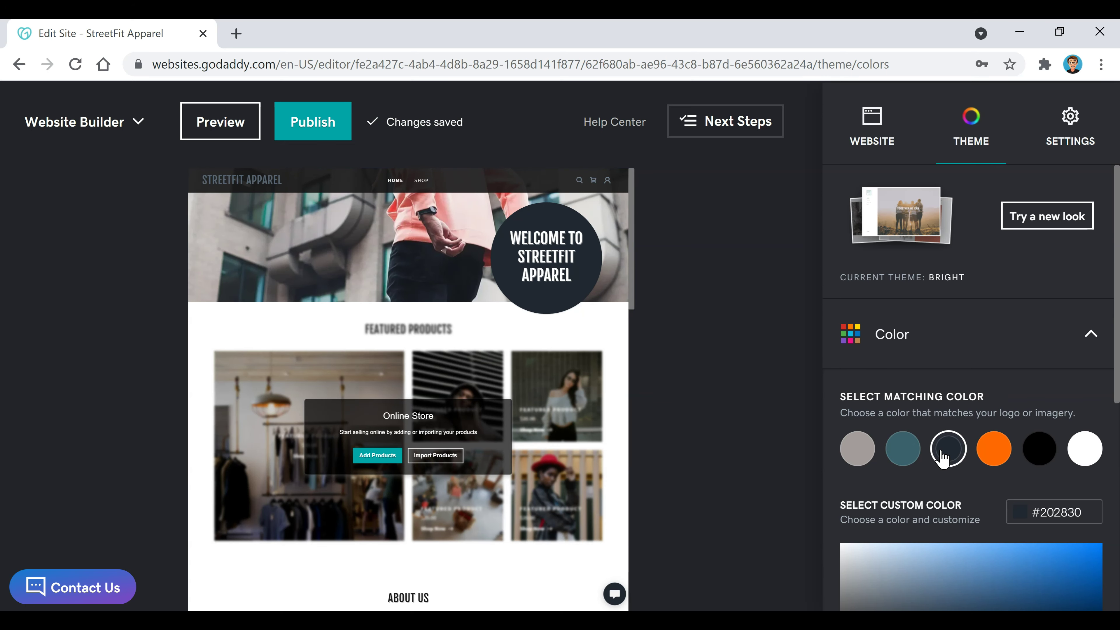
Try the custom blue shades #6290BF and #3572B0 as the theme colour.
{"action": "scroll", "coordinate": [943, 454], "scroll_direction": "down", "scroll_amount": 4}
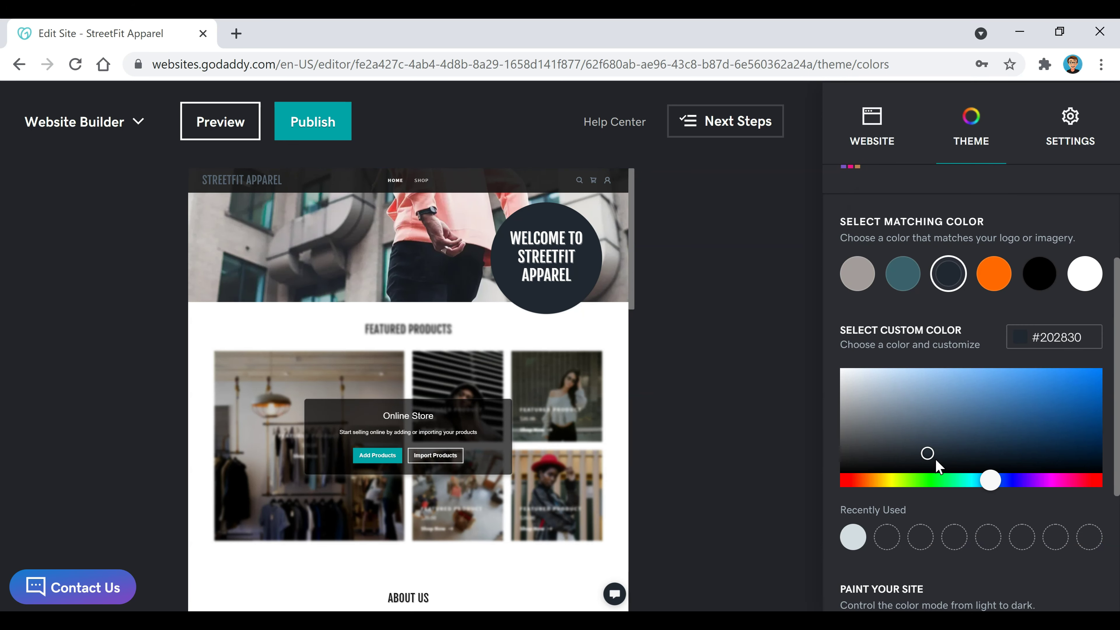
{"action": "mouse_move", "coordinate": [928, 453]}
{"action": "left_mouse_down"}
{"action": "mouse_move", "coordinate": [875, 414]}
{"action": "mouse_move", "coordinate": [919, 390]}
{"action": "left_mouse_up"}
{"action": "left_click", "coordinate": [967, 394]}
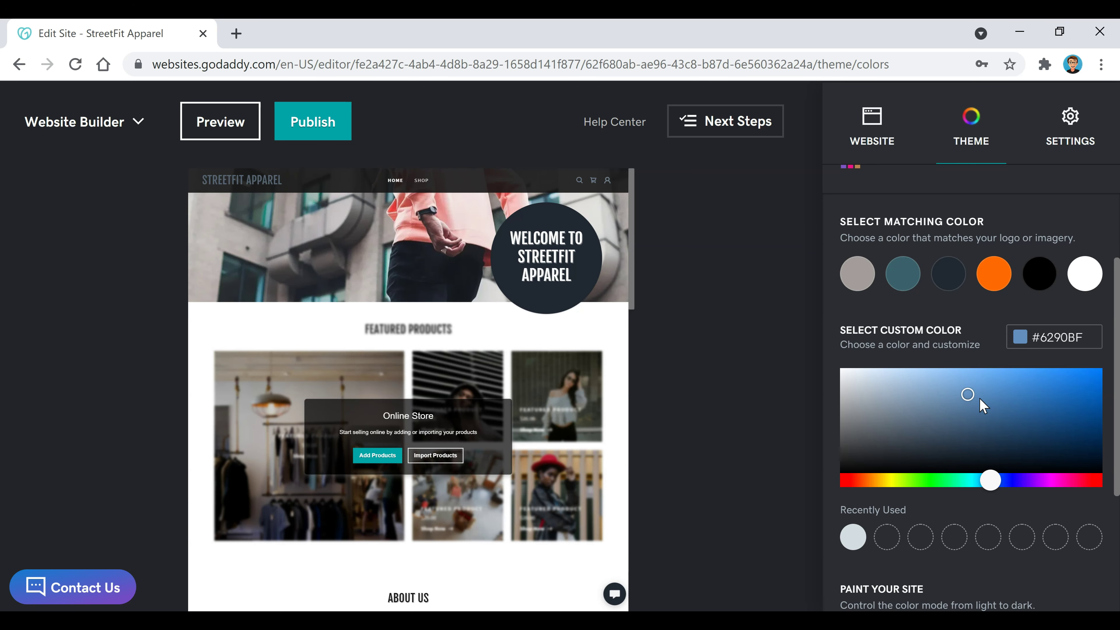
{"action": "left_click", "coordinate": [1022, 400]}
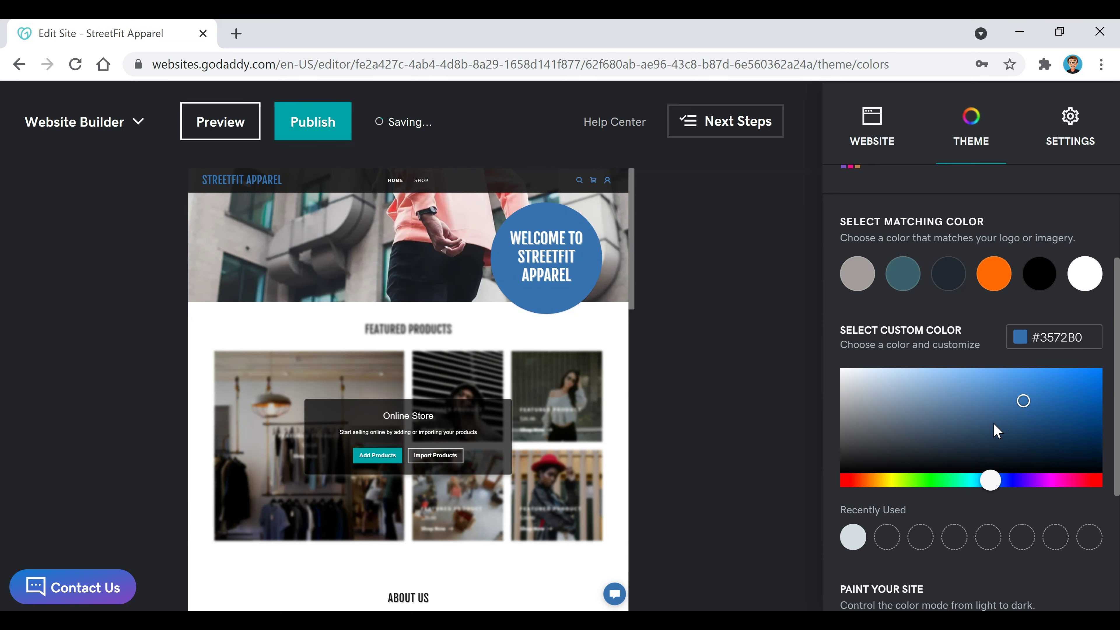
Try several Paint Your Site levels between light and dark and set the site's colour mode to Colorful.
{"action": "scroll", "coordinate": [932, 309], "scroll_direction": "down", "scroll_amount": 4}
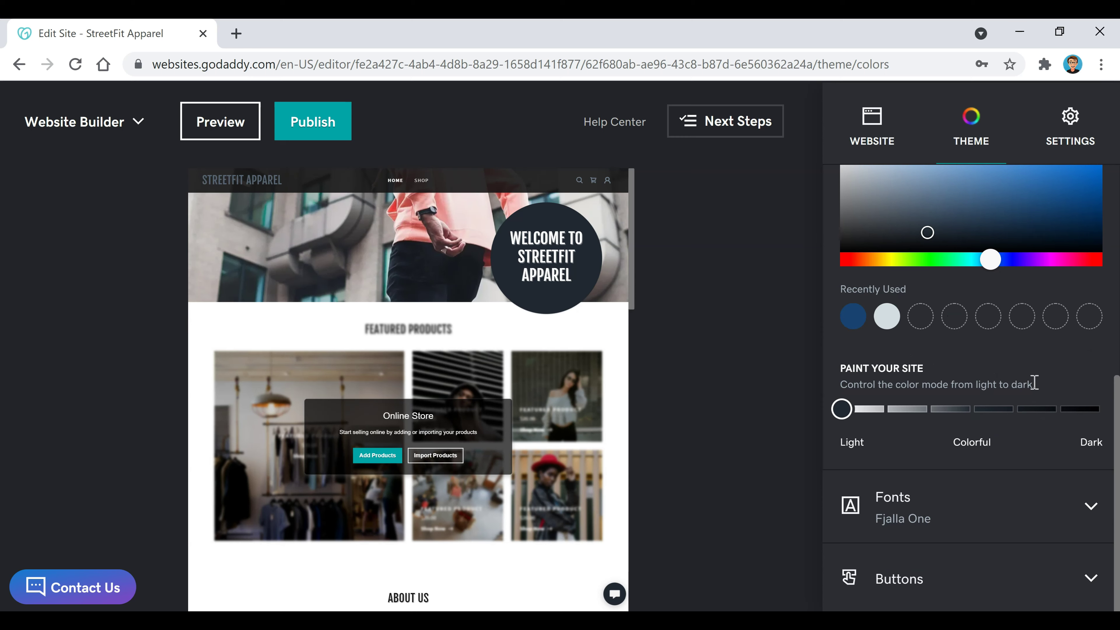
{"action": "left_click_drag", "start_coordinate": [879, 415], "coordinate": [934, 412]}
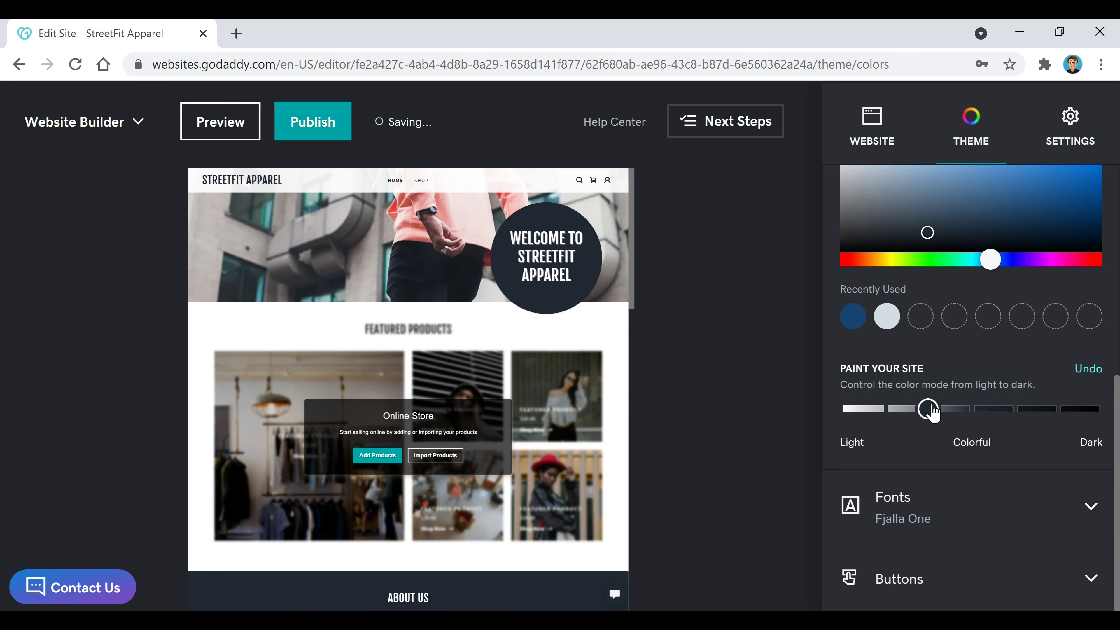
{"action": "left_click", "coordinate": [976, 409]}
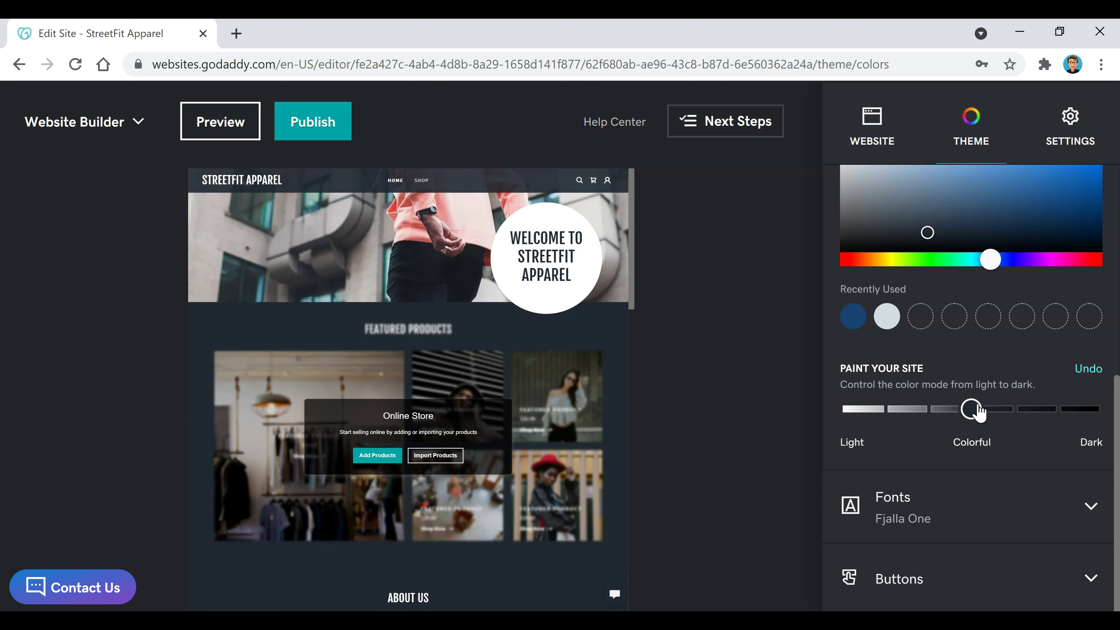
{"action": "left_click", "coordinate": [1016, 409]}
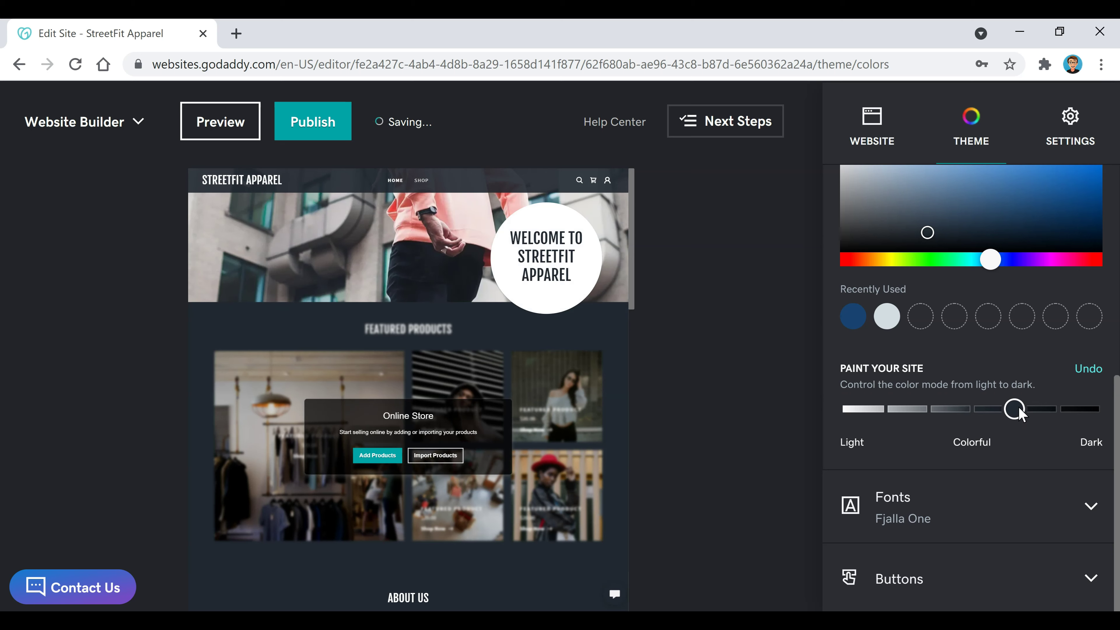
{"action": "left_click", "coordinate": [972, 411]}
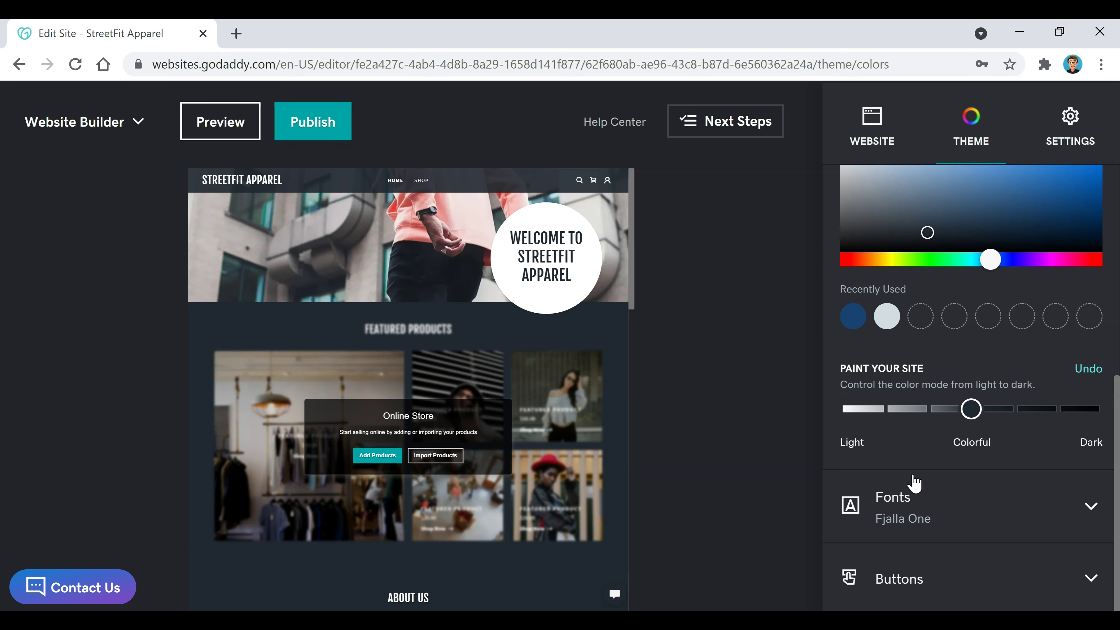
Look through the theme's primary and secondary font settings and the full list of font pairings.
{"action": "left_click", "coordinate": [952, 513]}
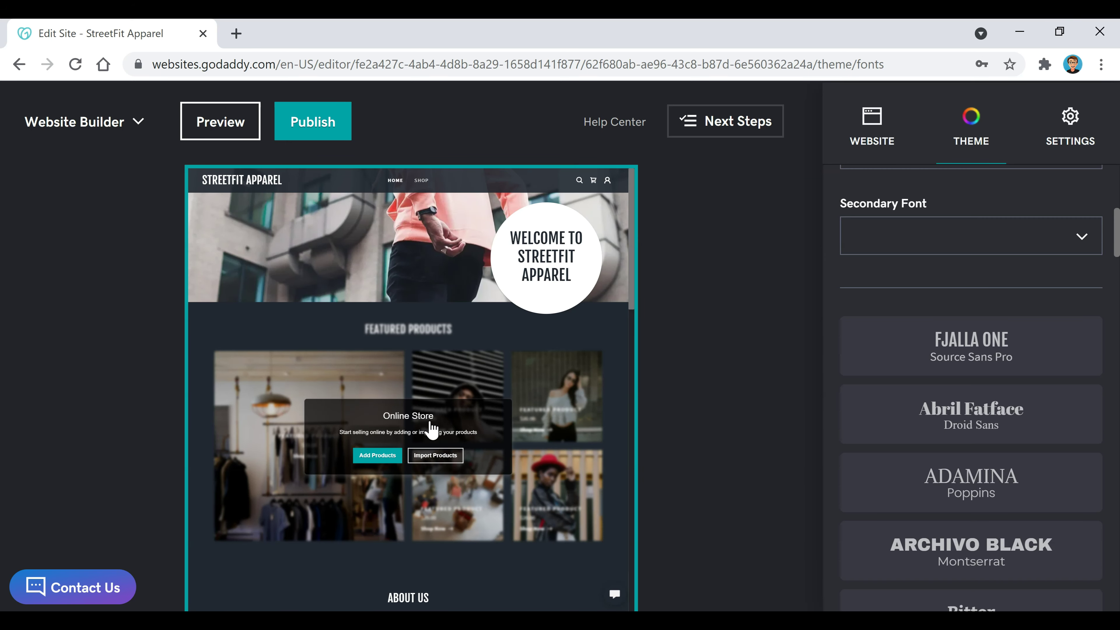
{"action": "scroll", "coordinate": [1006, 379], "scroll_direction": "down", "scroll_amount": 4}
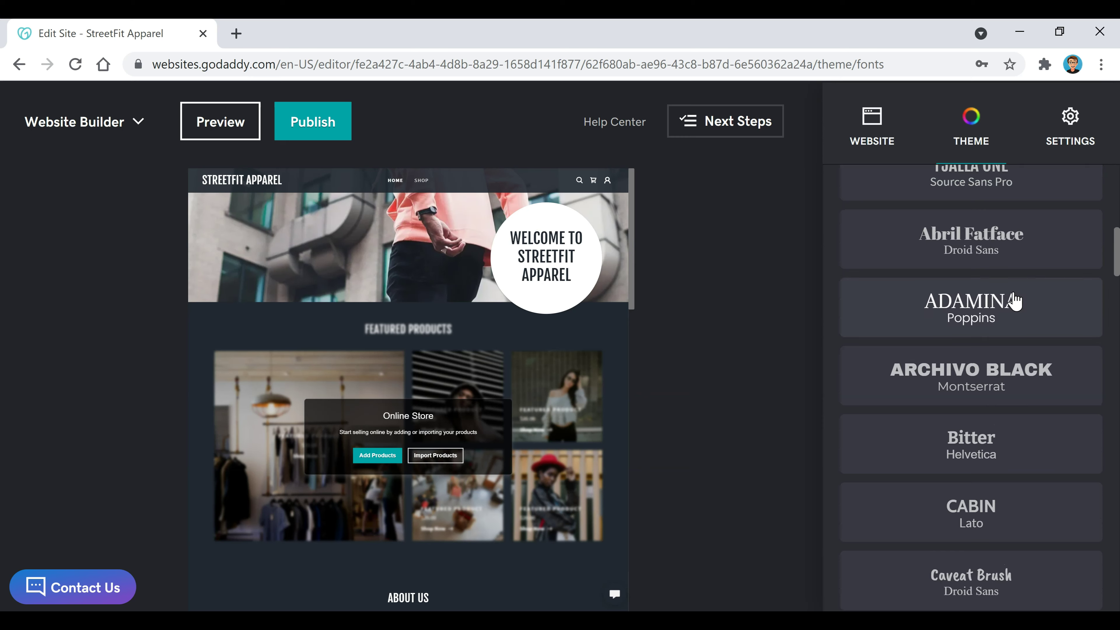
{"action": "scroll", "coordinate": [959, 435], "scroll_direction": "up", "scroll_amount": 4}
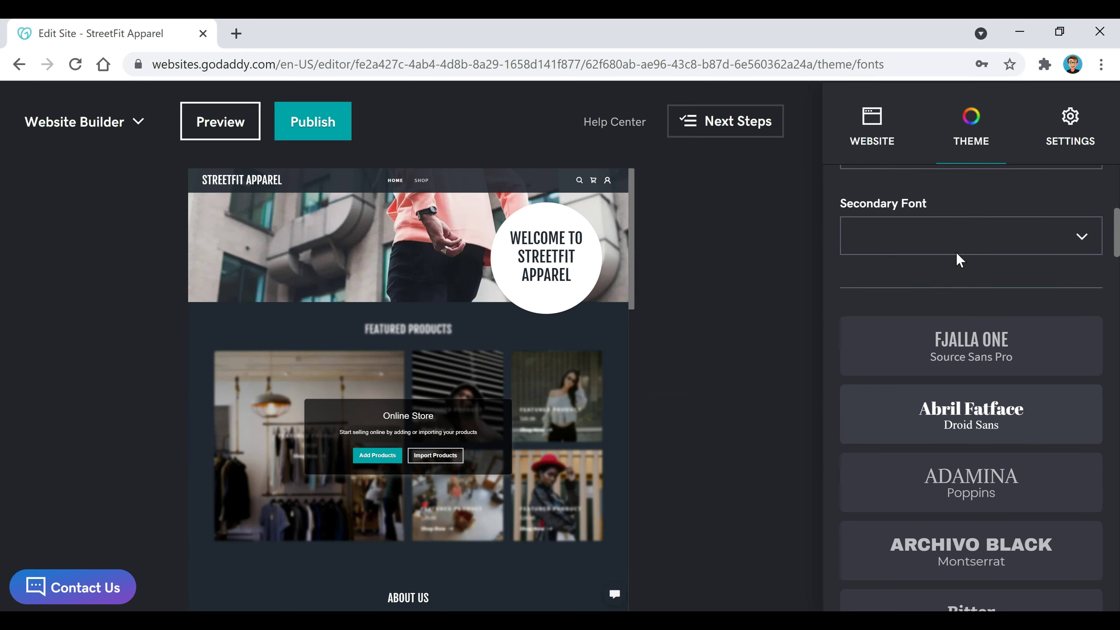
{"action": "scroll", "coordinate": [952, 353], "scroll_direction": "up", "scroll_amount": 2}
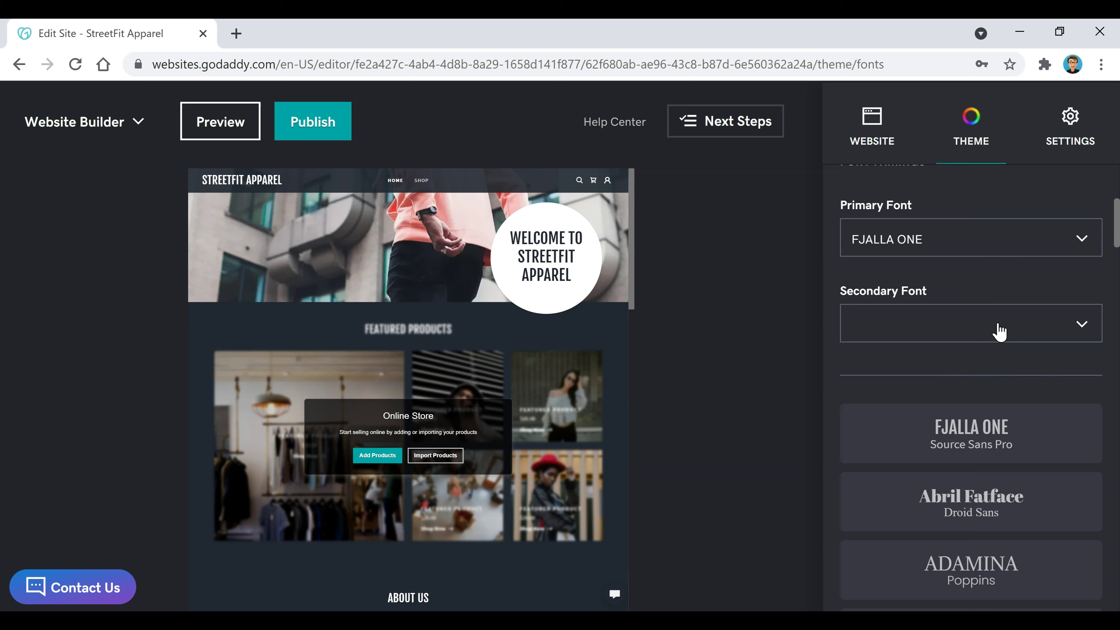
{"action": "scroll", "coordinate": [999, 330], "scroll_direction": "down", "scroll_amount": 20}
{"action": "scroll", "coordinate": [963, 362], "scroll_direction": "down", "scroll_amount": 15}
{"action": "scroll", "coordinate": [953, 416], "scroll_direction": "down", "scroll_amount": 10}
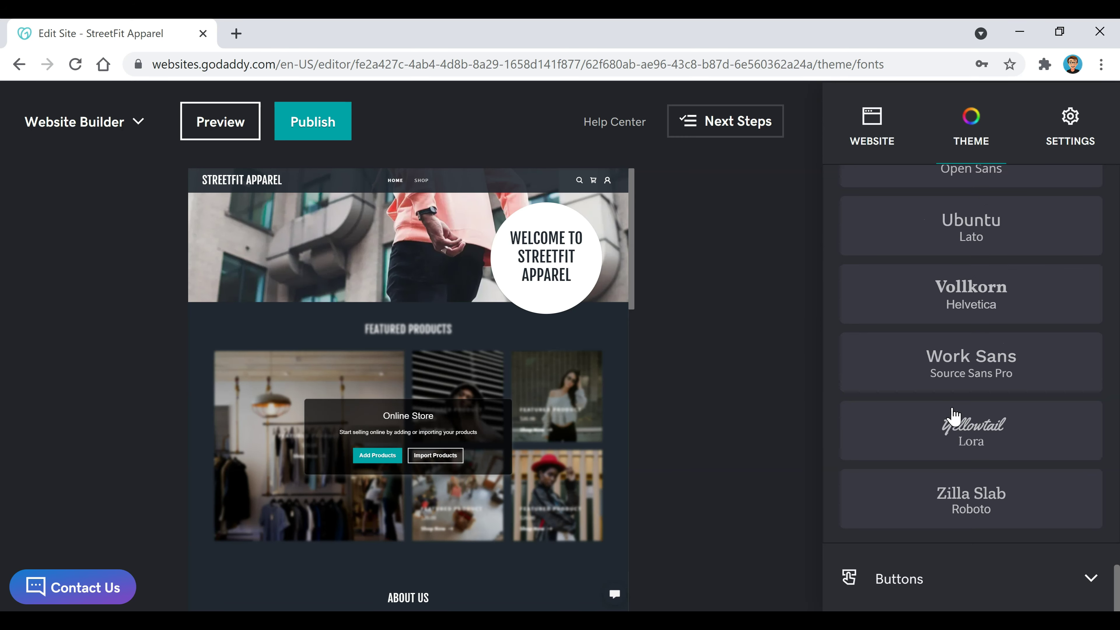
Try the rounded and shadowed primary button styles and set the plain solid rectangle as the site's primary button style.
{"action": "left_click", "coordinate": [940, 578]}
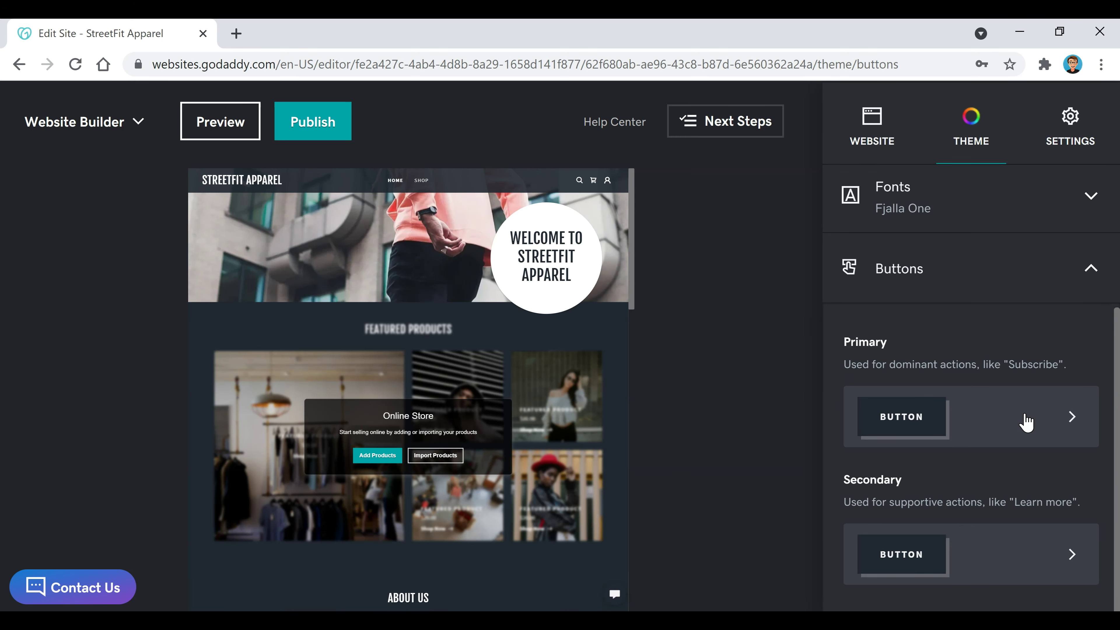
{"action": "left_click", "coordinate": [1021, 430]}
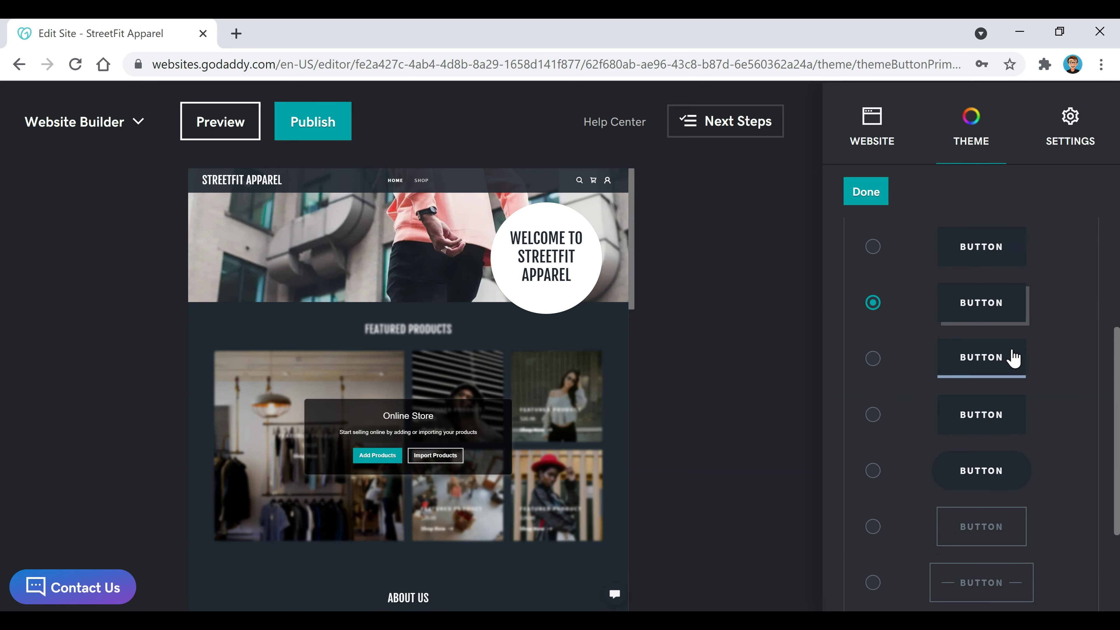
{"action": "left_click", "coordinate": [872, 470]}
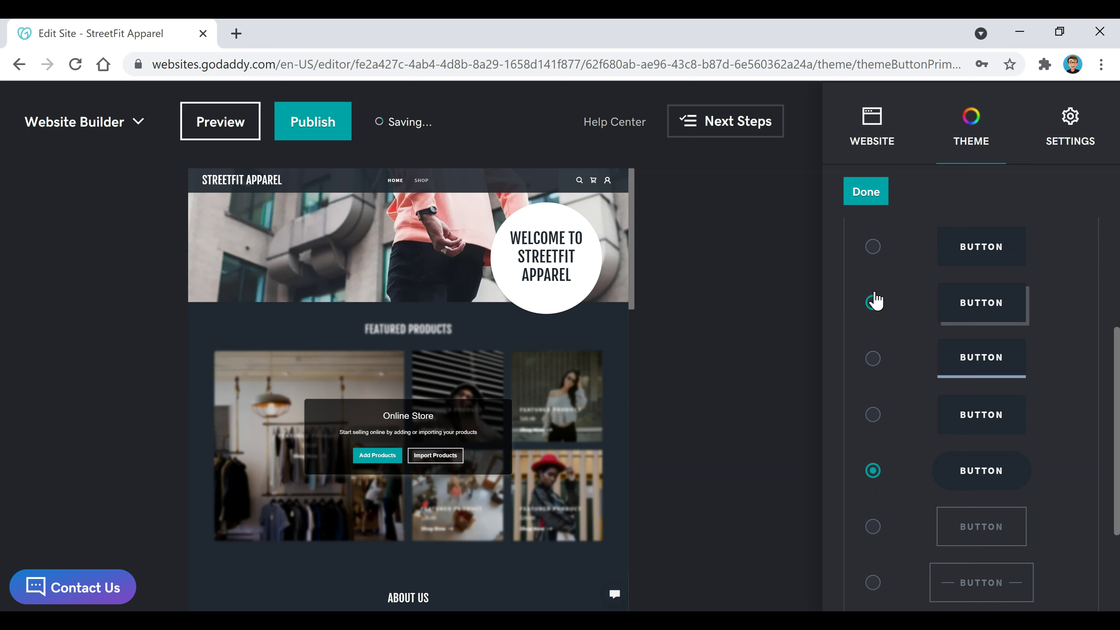
{"action": "left_click", "coordinate": [875, 304]}
{"action": "left_click", "coordinate": [873, 247]}
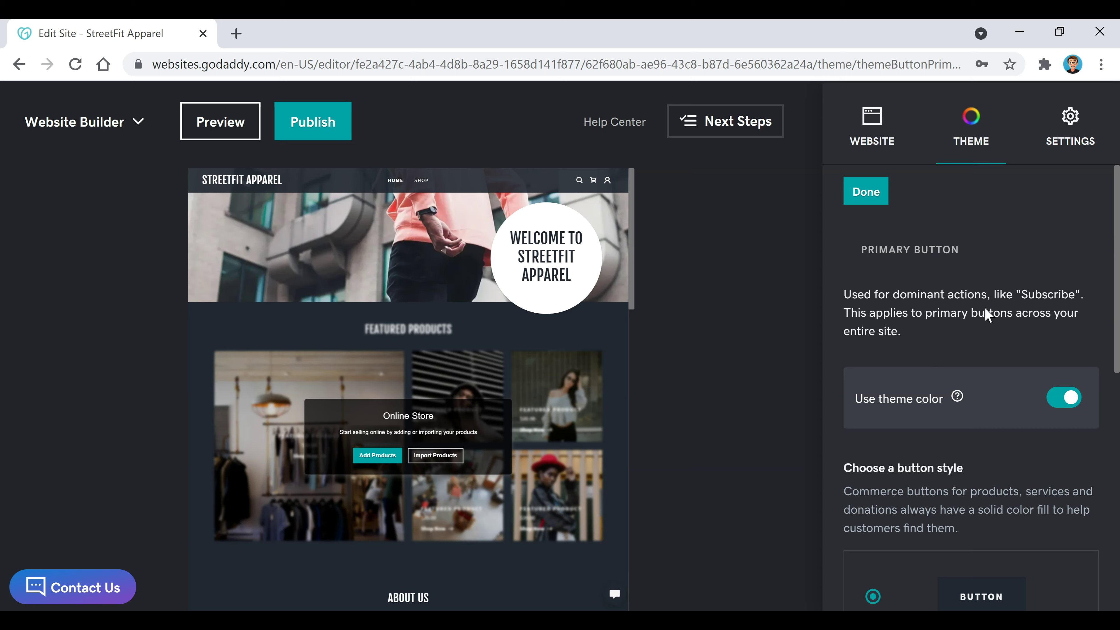
{"action": "left_click", "coordinate": [866, 192]}
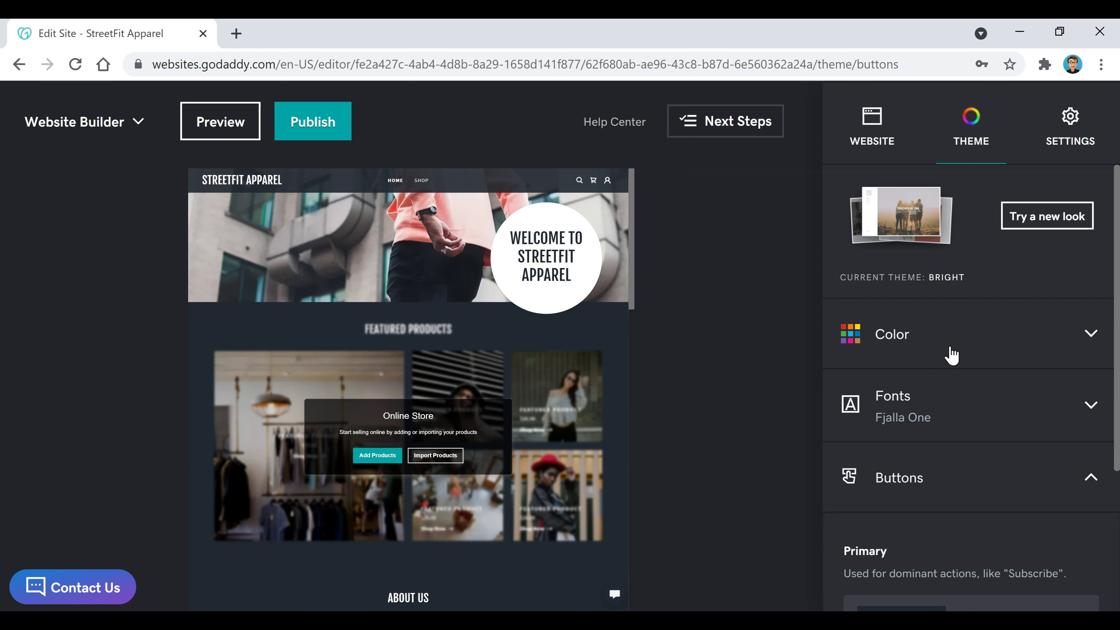
Look over the Home page sections and view the Shop, Privacy Policy and Terms and Conditions pages.
{"action": "left_click", "coordinate": [871, 142]}
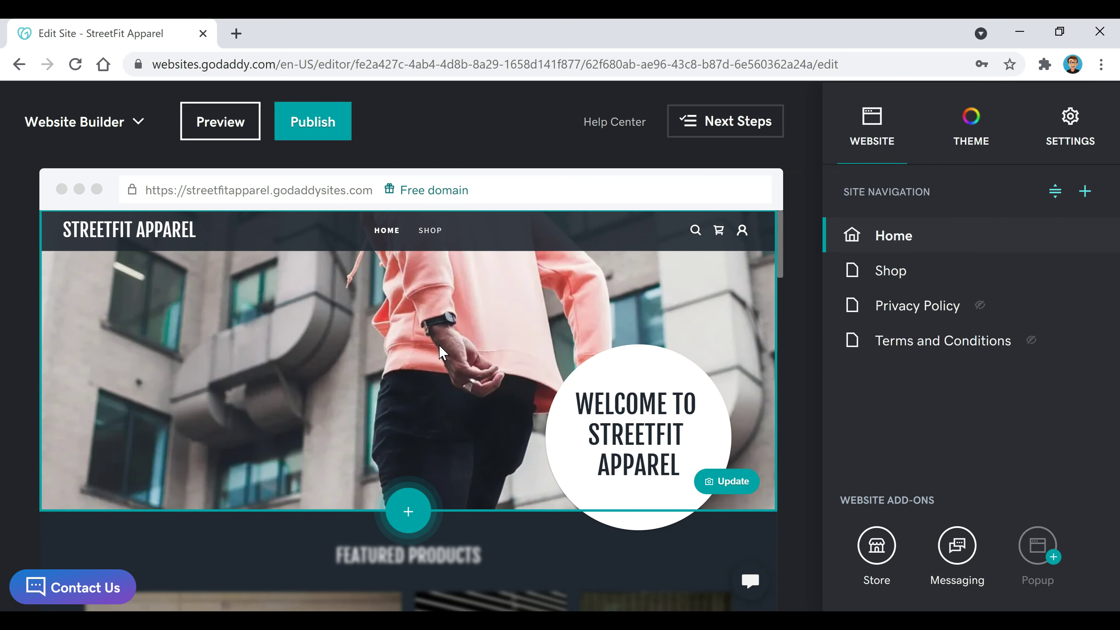
{"action": "scroll", "coordinate": [440, 345], "scroll_direction": "down", "scroll_amount": 10}
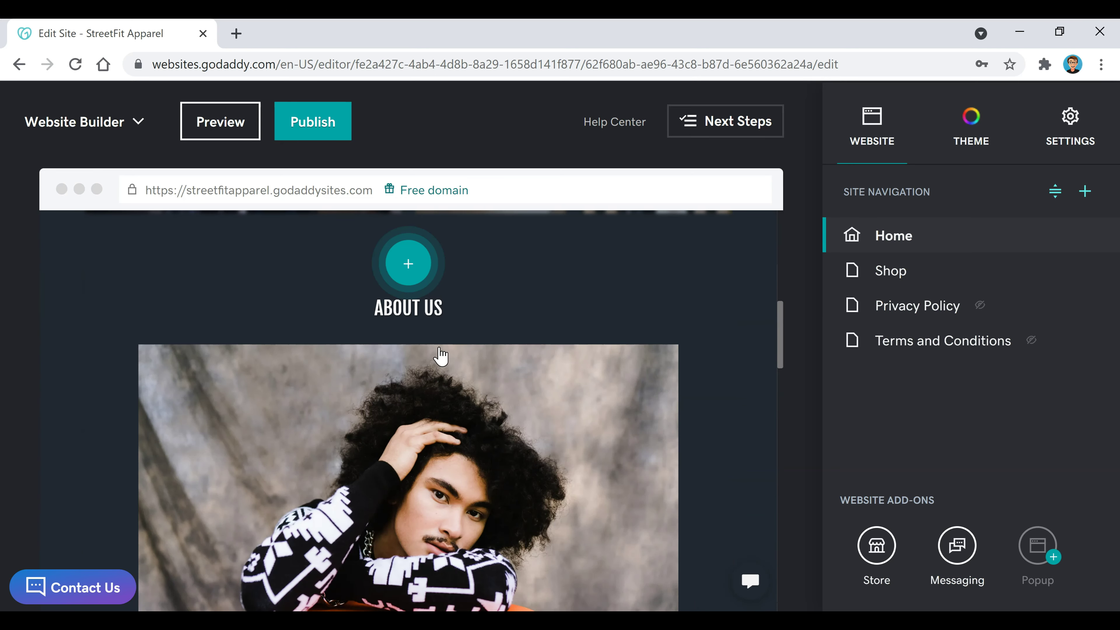
{"action": "scroll", "coordinate": [439, 356], "scroll_direction": "down", "scroll_amount": 13}
{"action": "scroll", "coordinate": [440, 359], "scroll_direction": "up", "scroll_amount": 6}
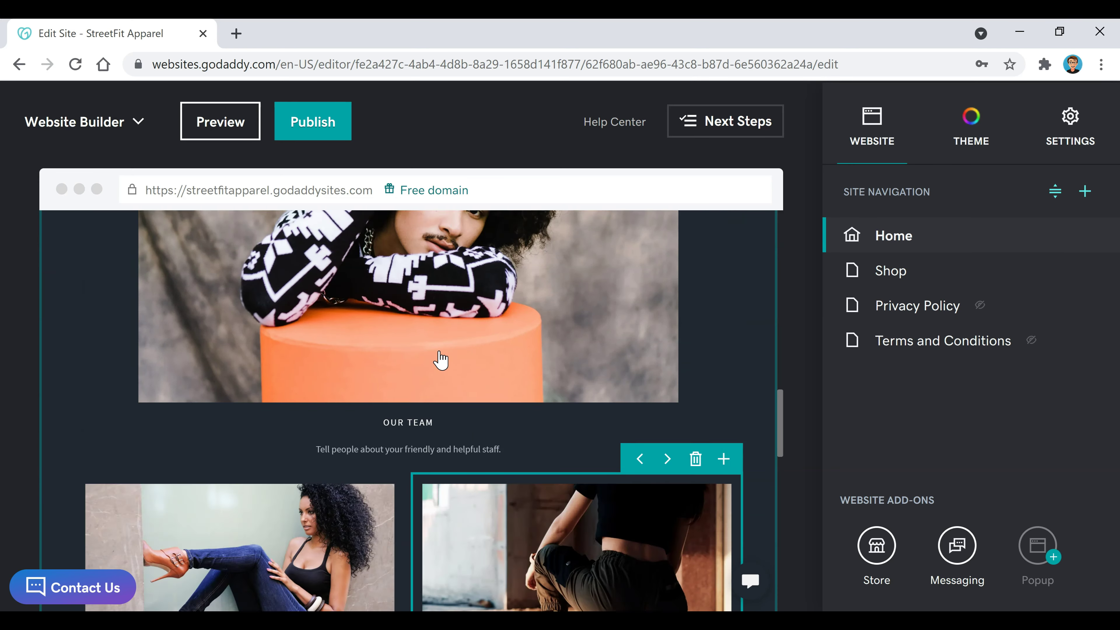
{"action": "left_click", "coordinate": [891, 271]}
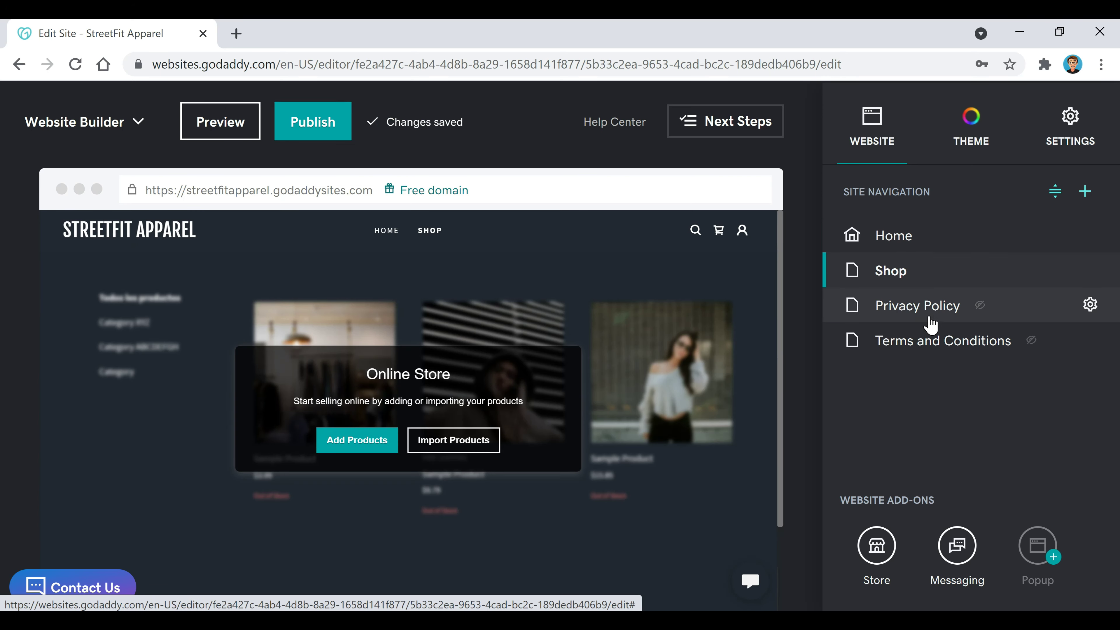
{"action": "left_click", "coordinate": [927, 319]}
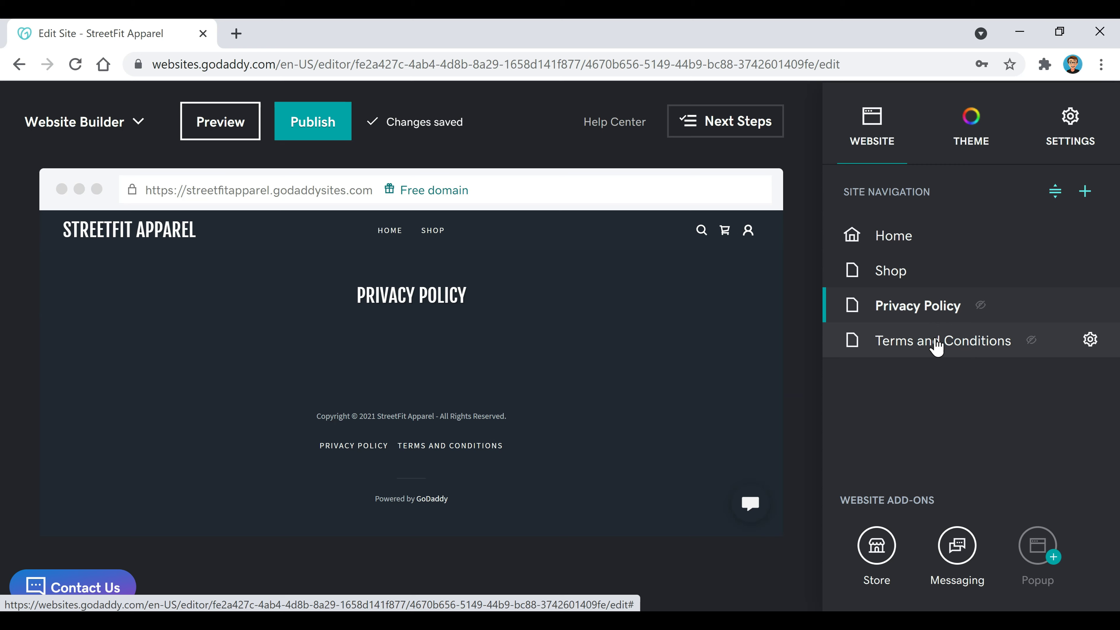
{"action": "left_click", "coordinate": [936, 346]}
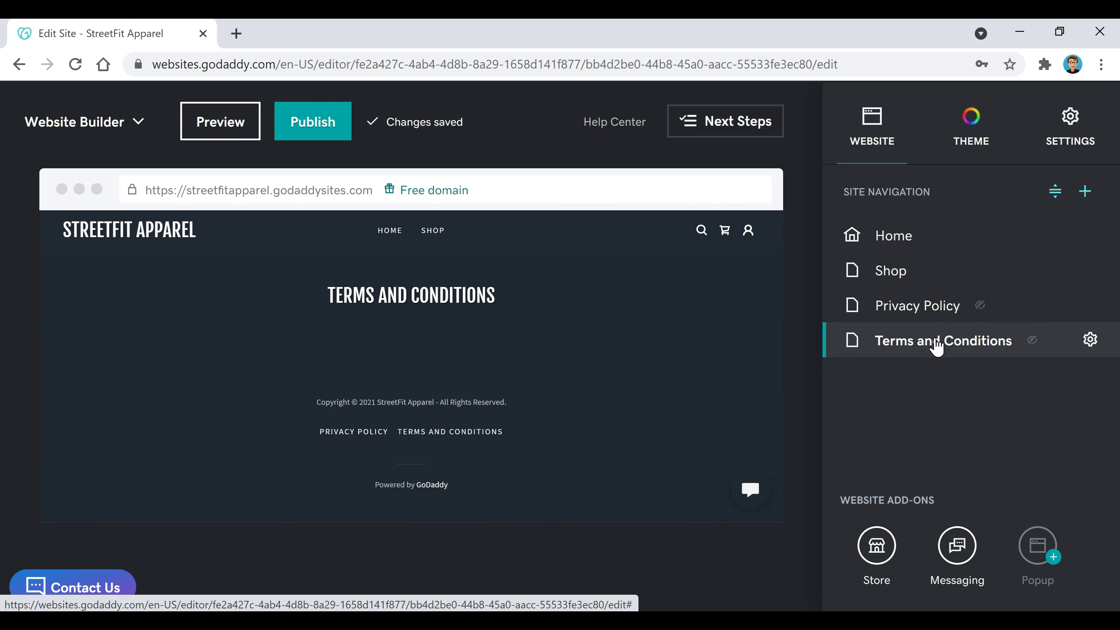
Open the site settings and view the Basic Information and Social Media Links pages.
{"action": "left_click", "coordinate": [1055, 148]}
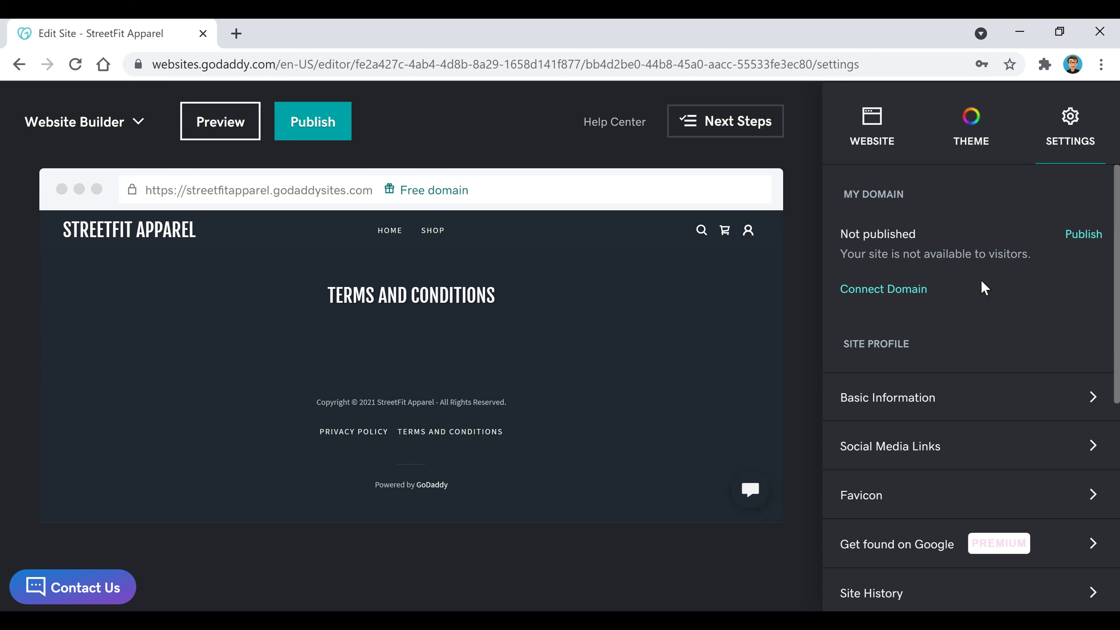
{"action": "left_click", "coordinate": [904, 402]}
{"action": "left_click", "coordinate": [933, 456]}
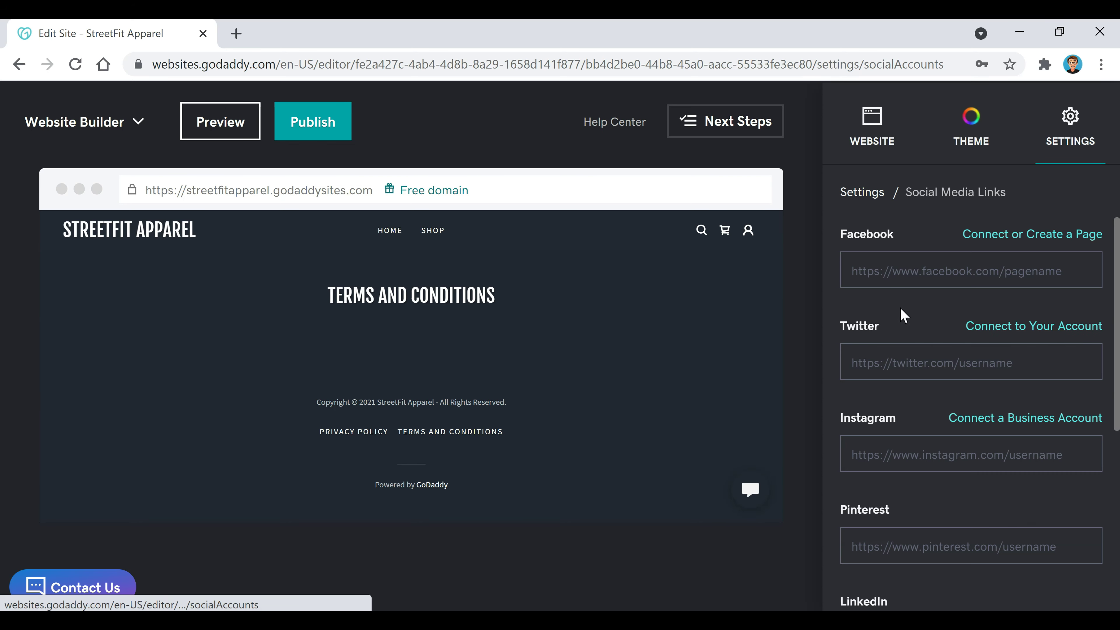
View the Favicon settings page and check the Get found on Google entry in the site profile settings.
{"action": "left_click", "coordinate": [1069, 141]}
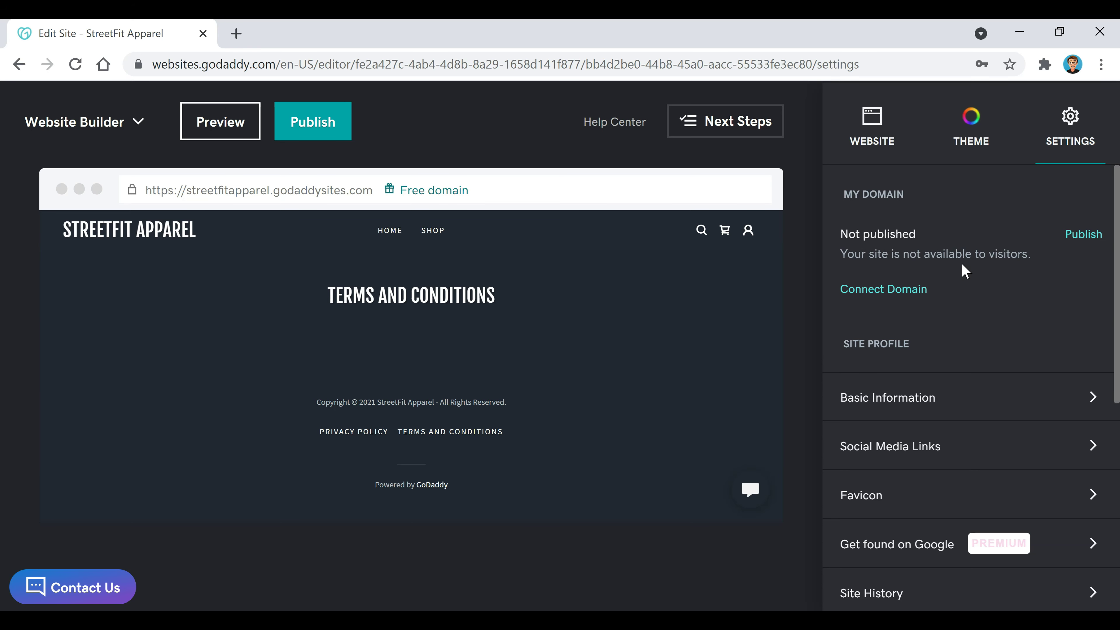
{"action": "scroll", "coordinate": [962, 262], "scroll_direction": "down", "scroll_amount": 5}
{"action": "left_click", "coordinate": [935, 237]}
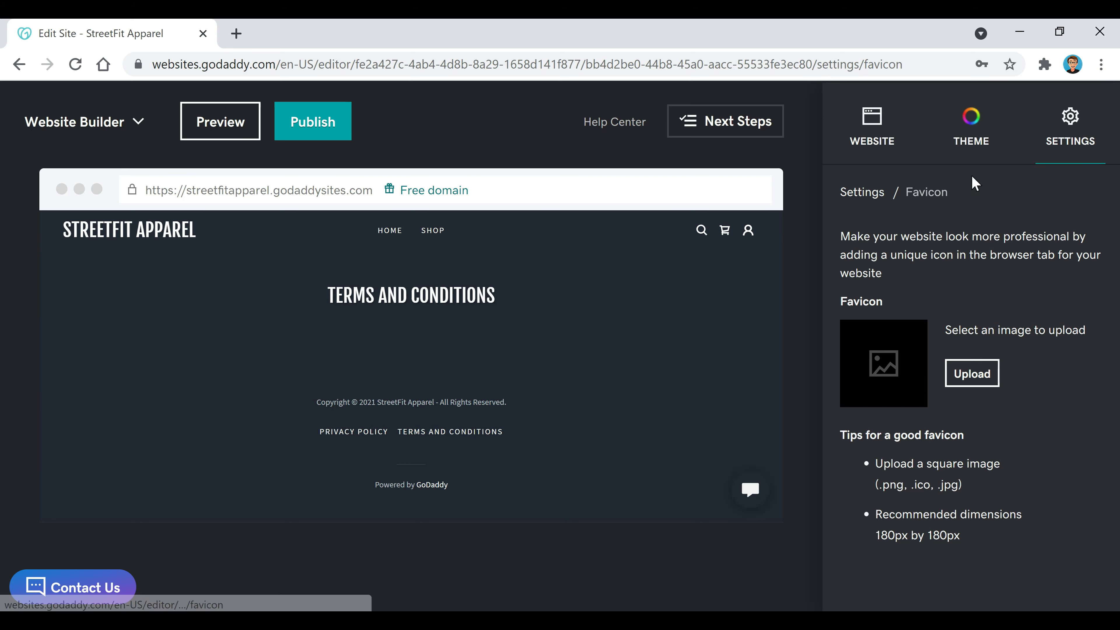
{"action": "left_click", "coordinate": [853, 193]}
{"action": "scroll", "coordinate": [961, 301], "scroll_direction": "down", "scroll_amount": 3}
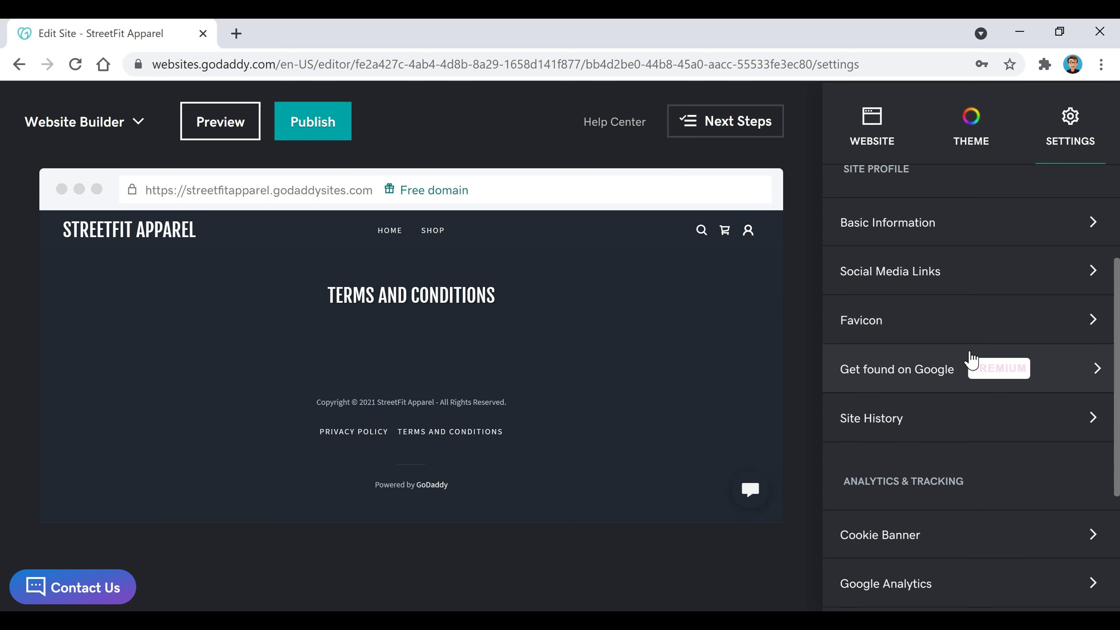
{"action": "left_click", "coordinate": [897, 385]}
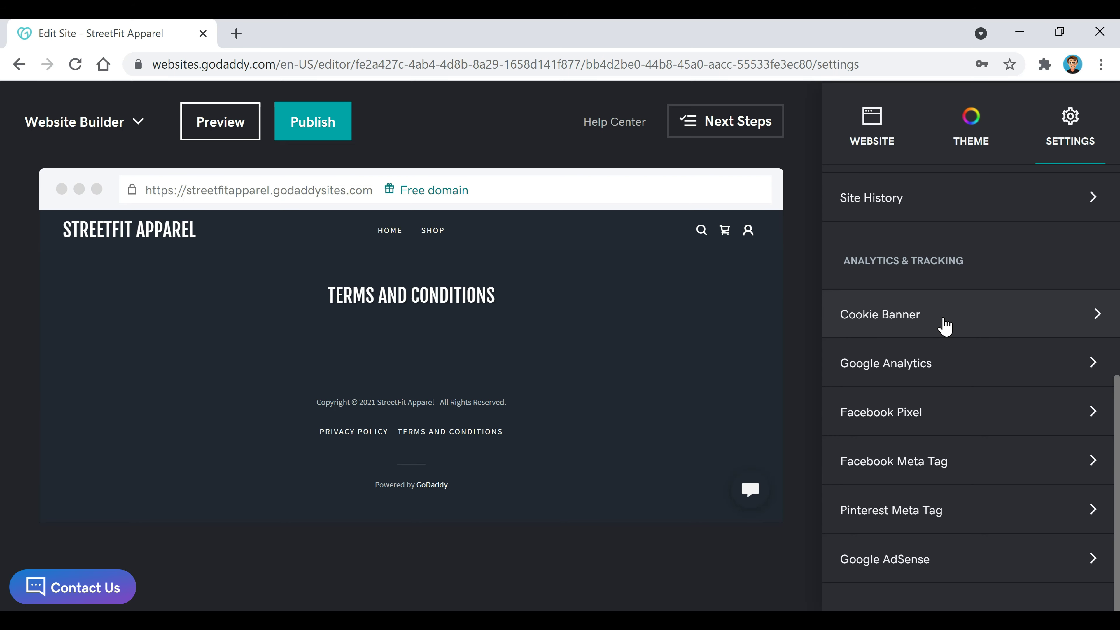
View the Cookie Banner and Google Analytics pages of the analytics and tracking settings.
{"action": "left_click", "coordinate": [924, 314]}
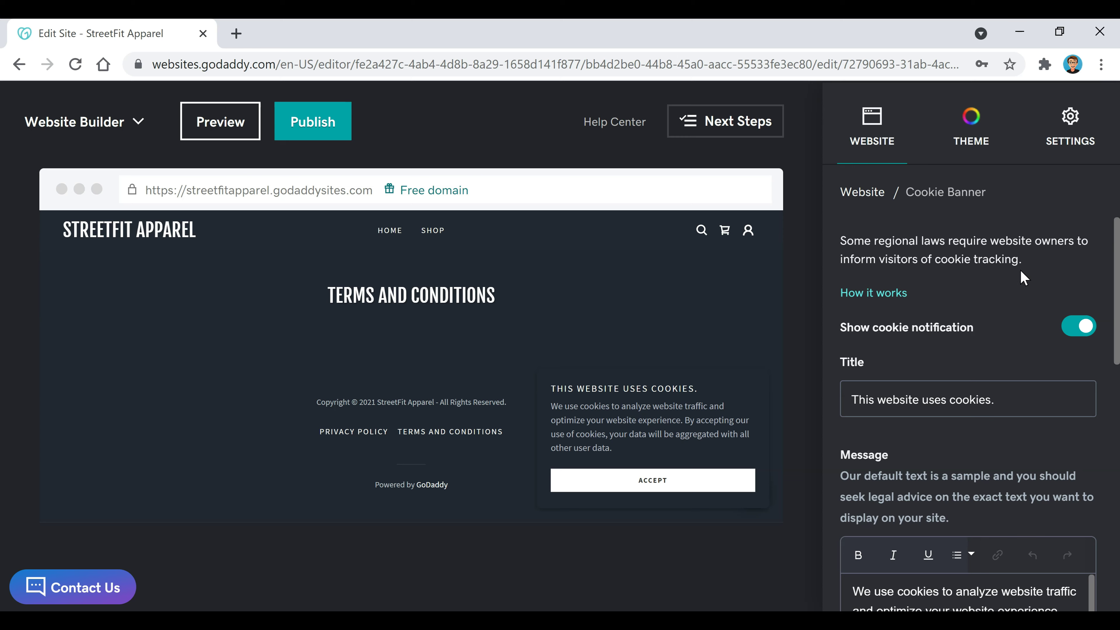
{"action": "left_click", "coordinate": [1076, 133]}
{"action": "scroll", "coordinate": [935, 375], "scroll_direction": "down", "scroll_amount": 5}
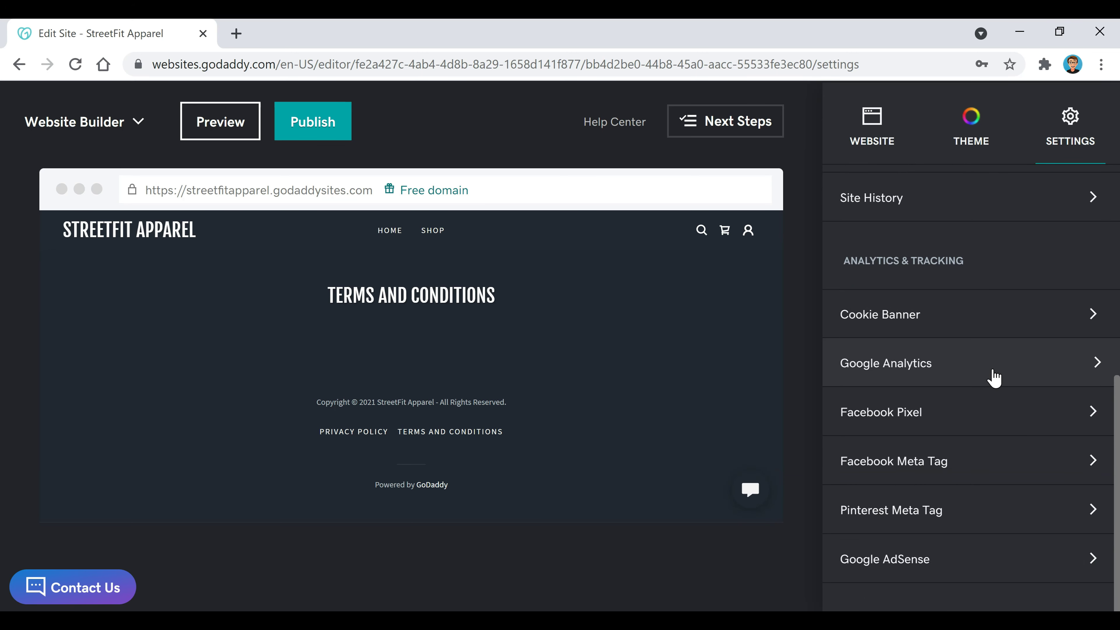
{"action": "left_click", "coordinate": [994, 378]}
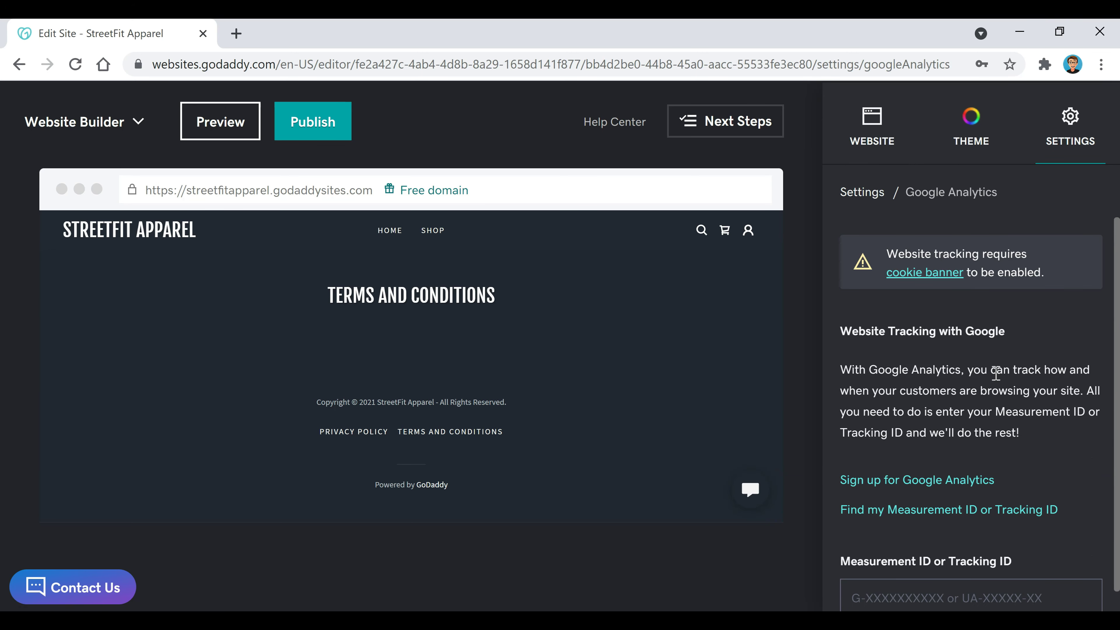
{"action": "scroll", "coordinate": [1022, 368], "scroll_direction": "down", "scroll_amount": 1}
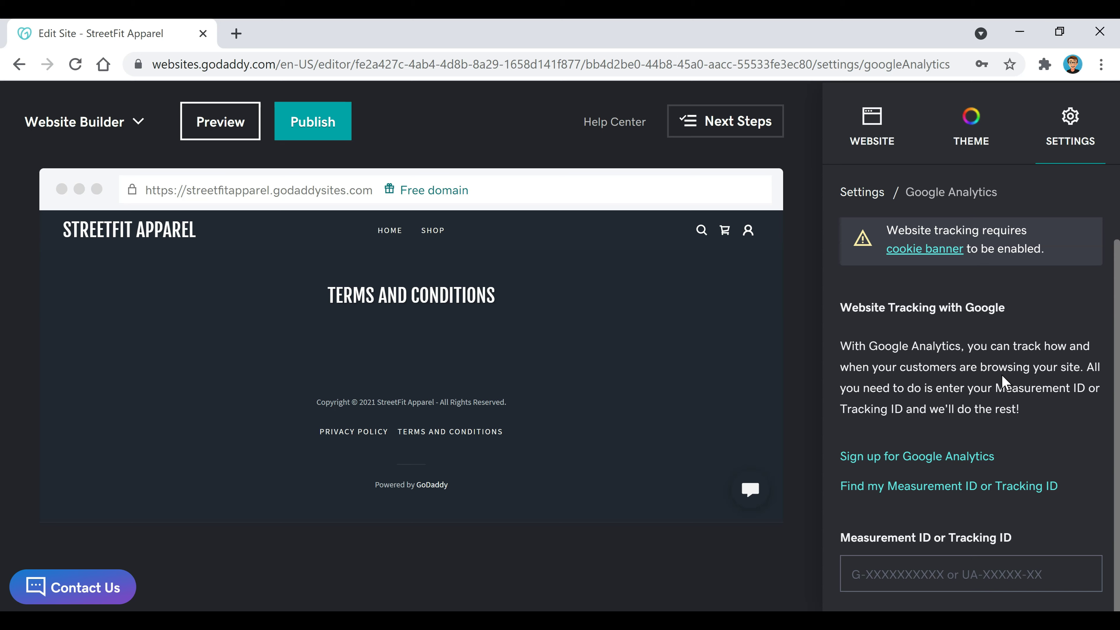
{"action": "left_click", "coordinate": [862, 192]}
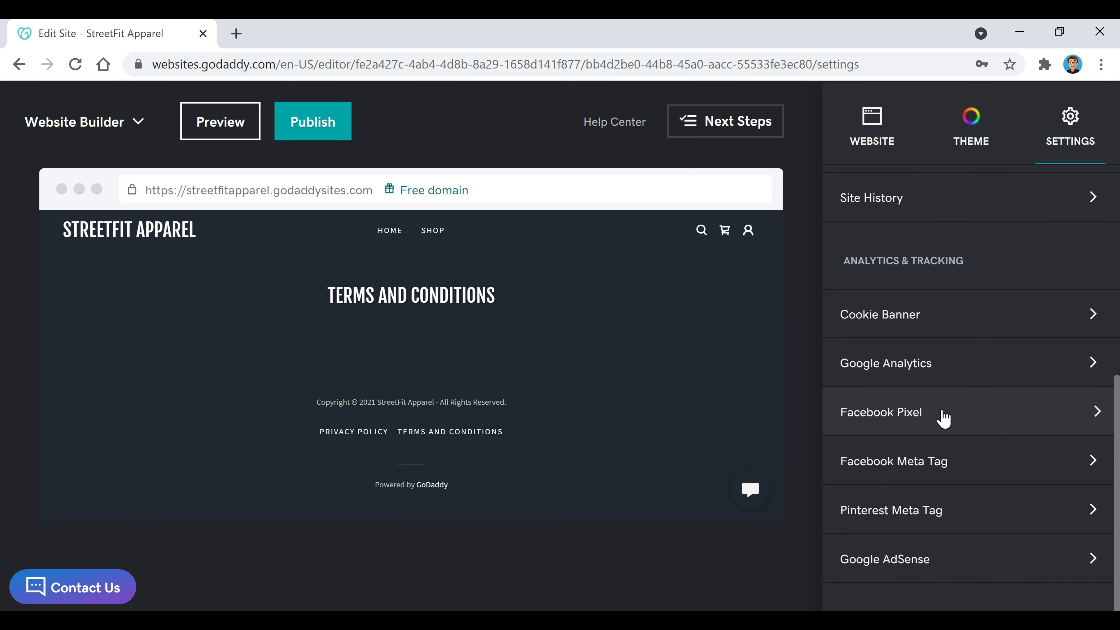
View the Facebook Pixel and Google AdSense settings and look over the full settings list again.
{"action": "left_click", "coordinate": [943, 419]}
{"action": "left_click", "coordinate": [975, 565]}
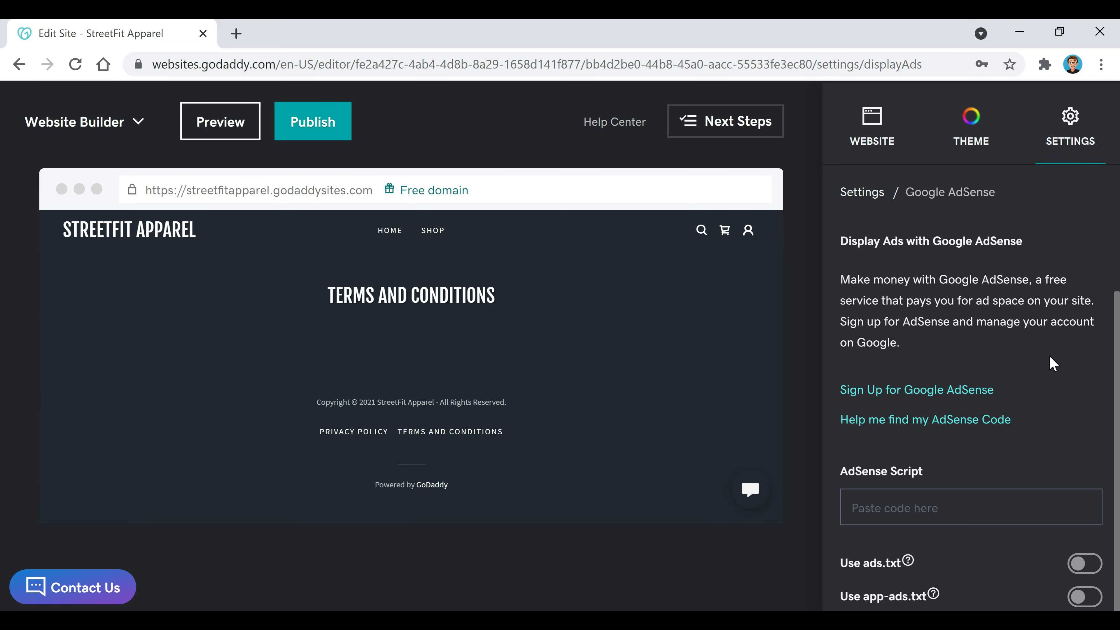
{"action": "left_click", "coordinate": [1067, 145]}
{"action": "scroll", "coordinate": [940, 363], "scroll_direction": "down", "scroll_amount": 8}
{"action": "scroll", "coordinate": [940, 364], "scroll_direction": "up", "scroll_amount": 1}
{"action": "scroll", "coordinate": [940, 364], "scroll_direction": "up", "scroll_amount": 7}
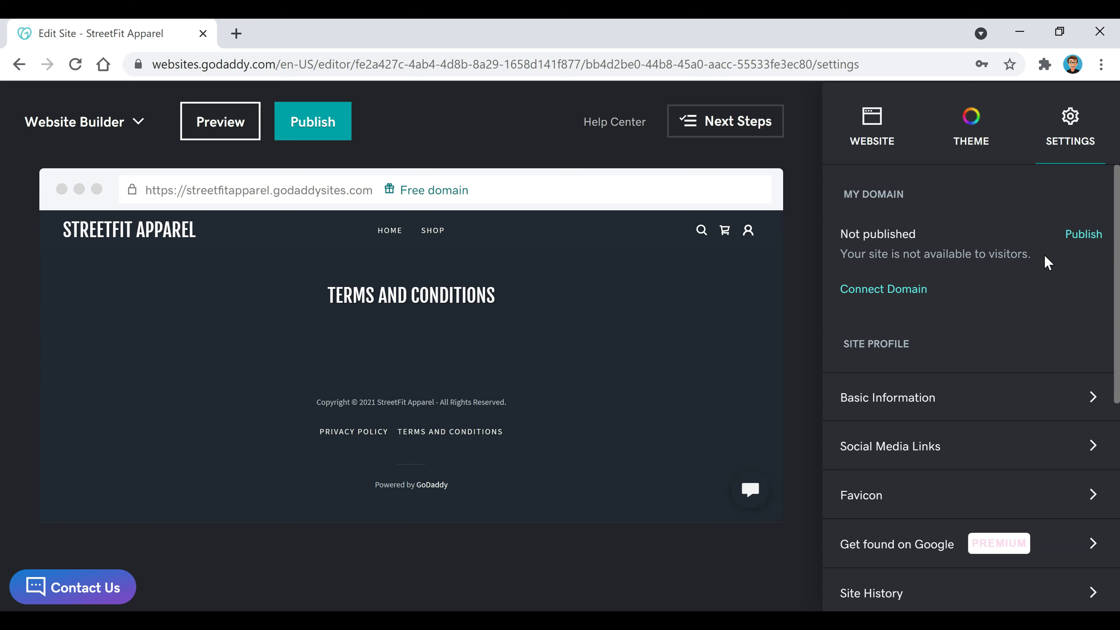
Return to the site navigation, select the Home page and view its store and page actions.
{"action": "left_click", "coordinate": [870, 139]}
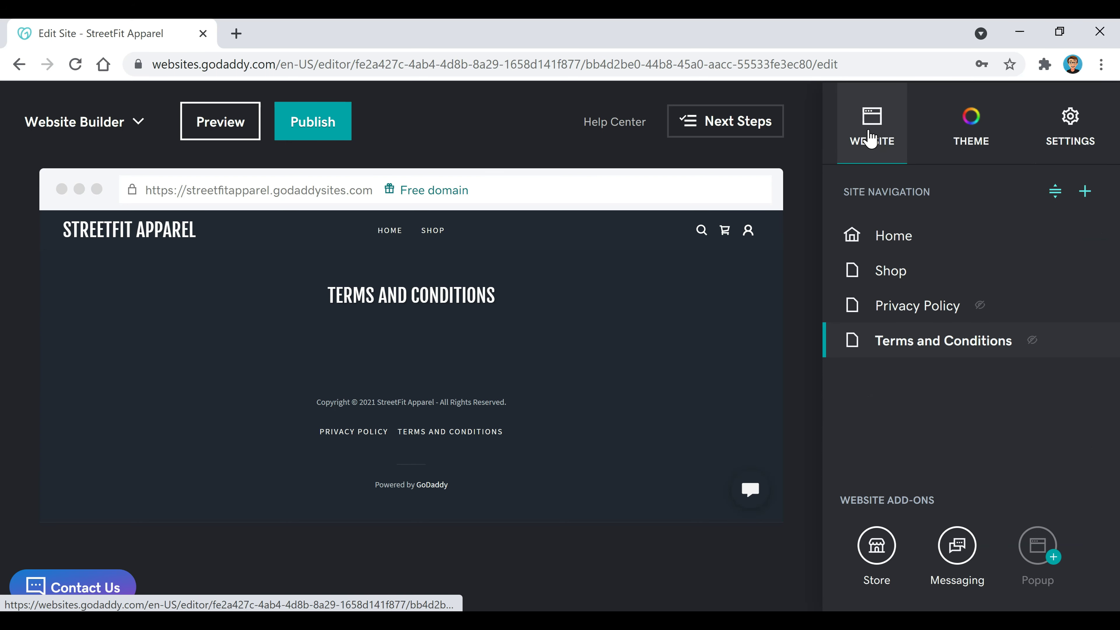
{"action": "left_click", "coordinate": [923, 241]}
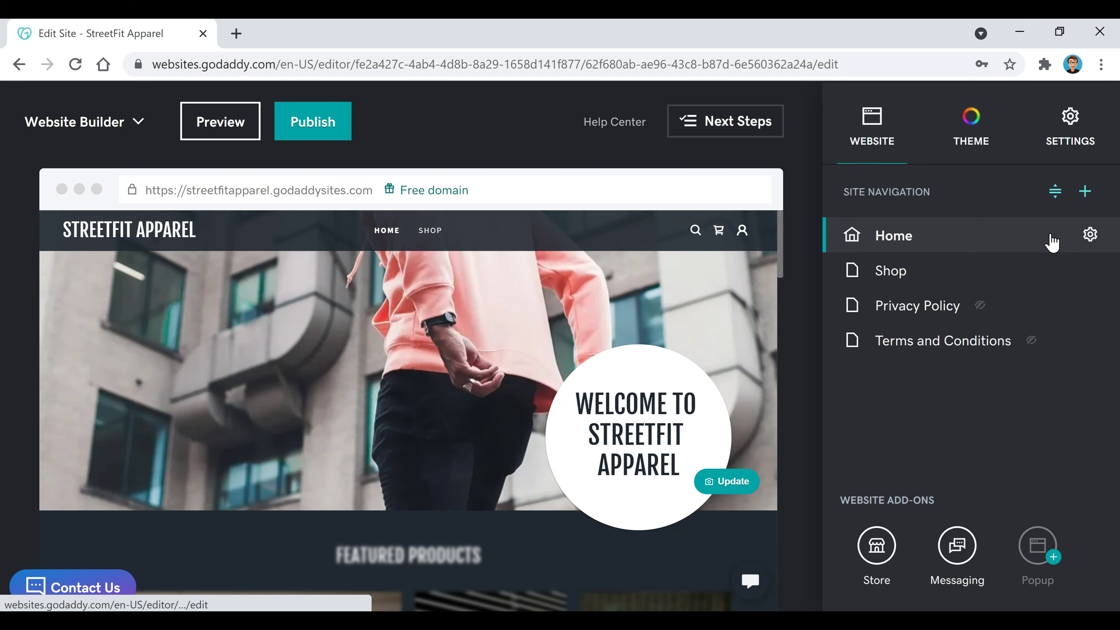
{"action": "left_click", "coordinate": [1089, 236]}
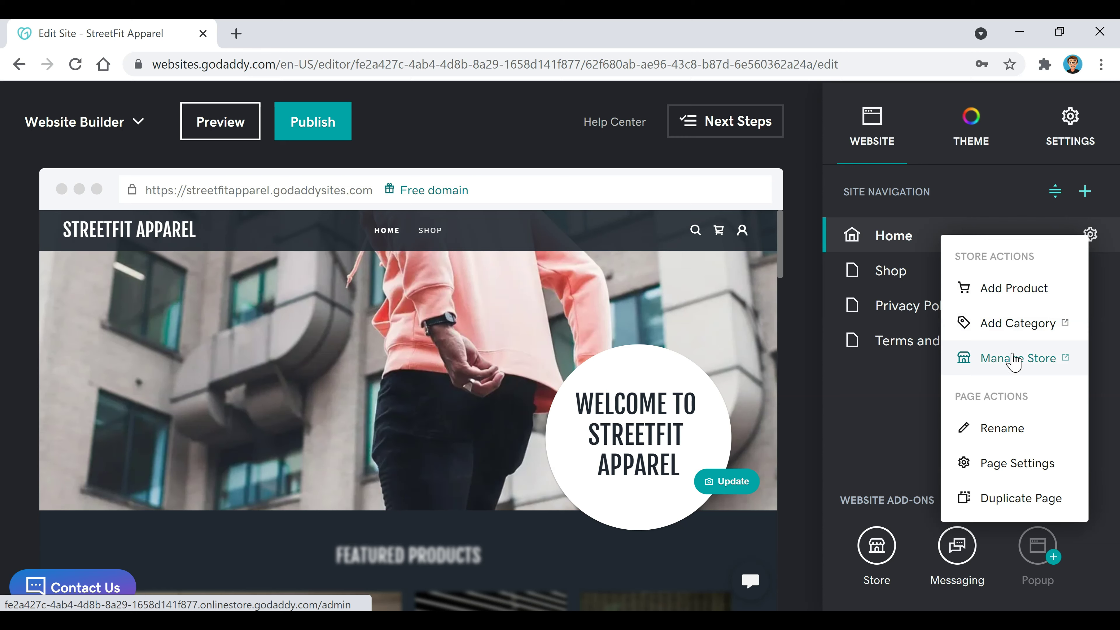
{"action": "left_click", "coordinate": [900, 430]}
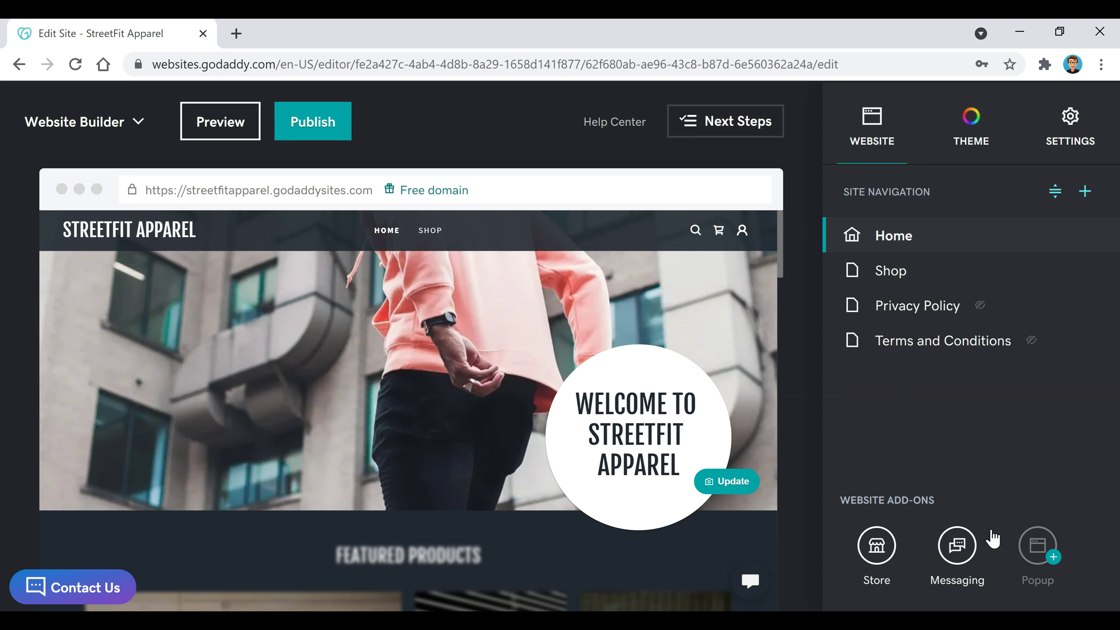
Enable the Popup add-on and look through its image, title, description and action button link options.
{"action": "left_click", "coordinate": [1037, 564]}
{"action": "left_click", "coordinate": [1034, 554]}
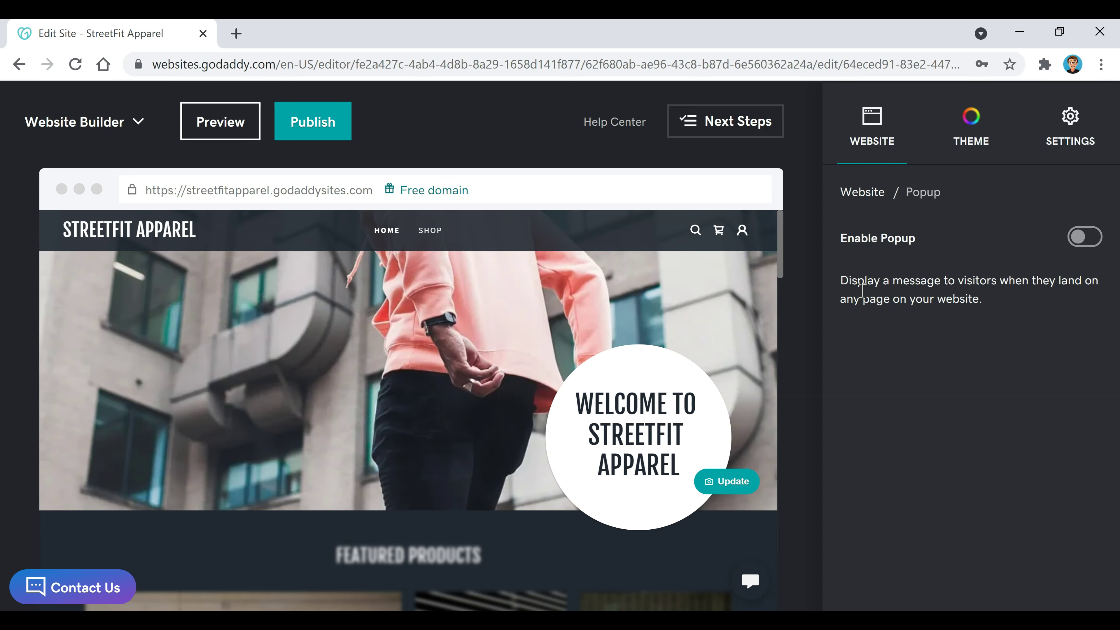
{"action": "left_click", "coordinate": [1084, 237]}
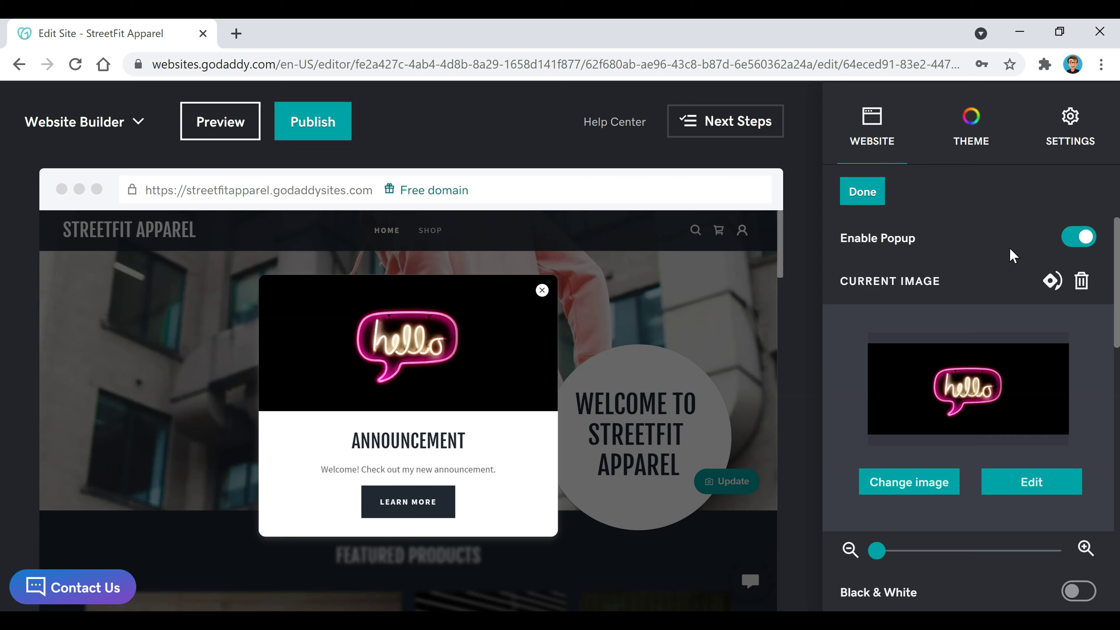
{"action": "scroll", "coordinate": [966, 388], "scroll_direction": "down", "scroll_amount": 3}
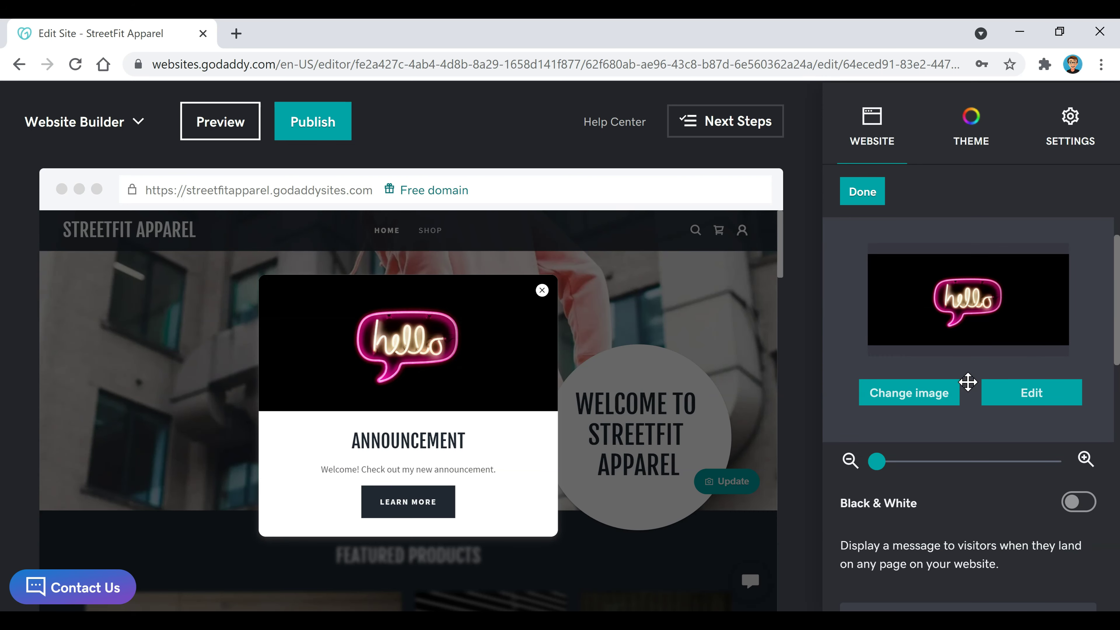
{"action": "scroll", "coordinate": [968, 394], "scroll_direction": "down", "scroll_amount": 5}
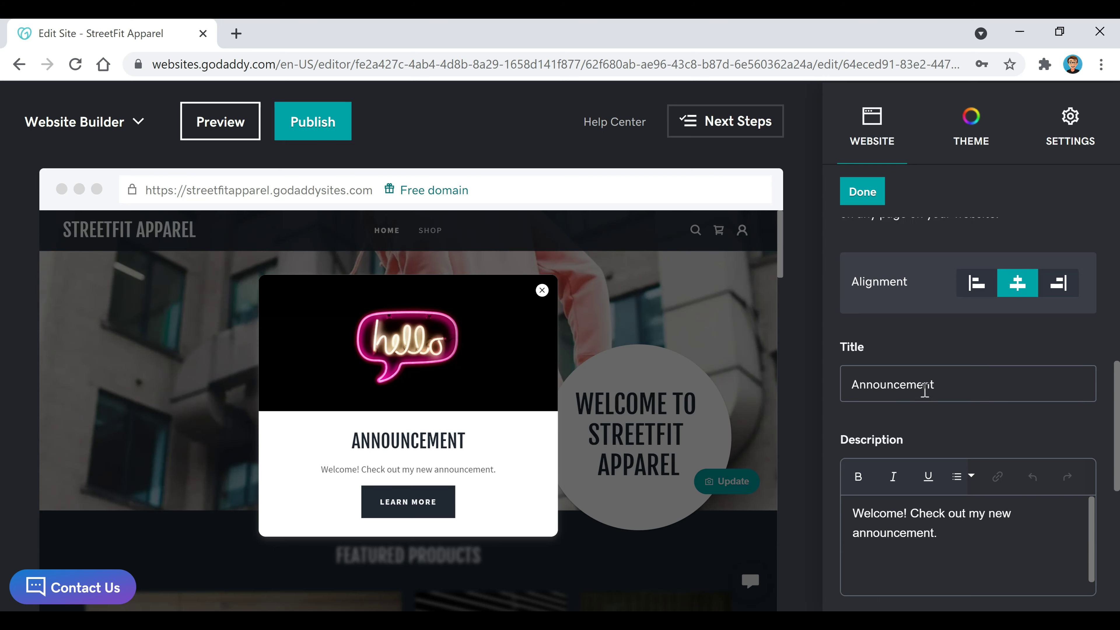
{"action": "scroll", "coordinate": [943, 441], "scroll_direction": "down", "scroll_amount": 2}
{"action": "scroll", "coordinate": [950, 445], "scroll_direction": "down", "scroll_amount": 6}
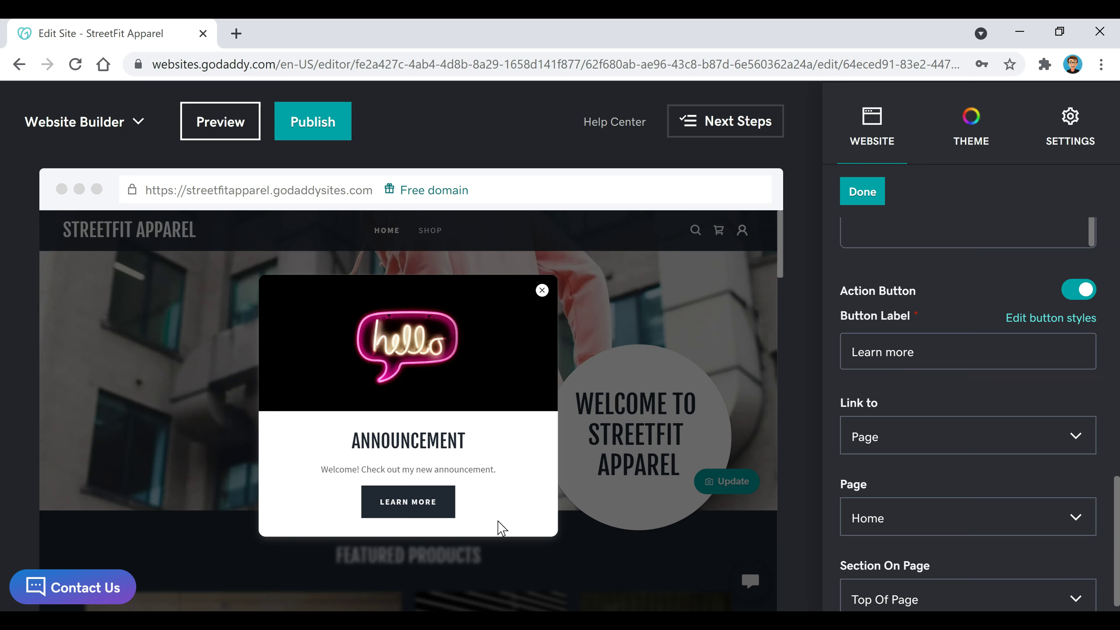
{"action": "scroll", "coordinate": [852, 353], "scroll_direction": "down", "scroll_amount": 1}
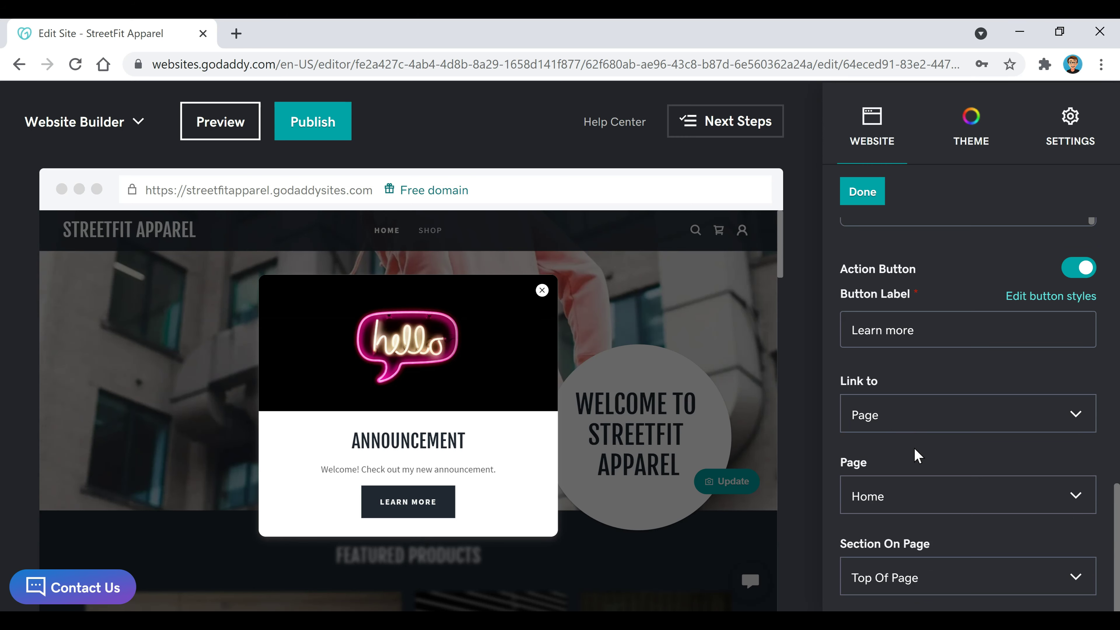
{"action": "left_click", "coordinate": [919, 421]}
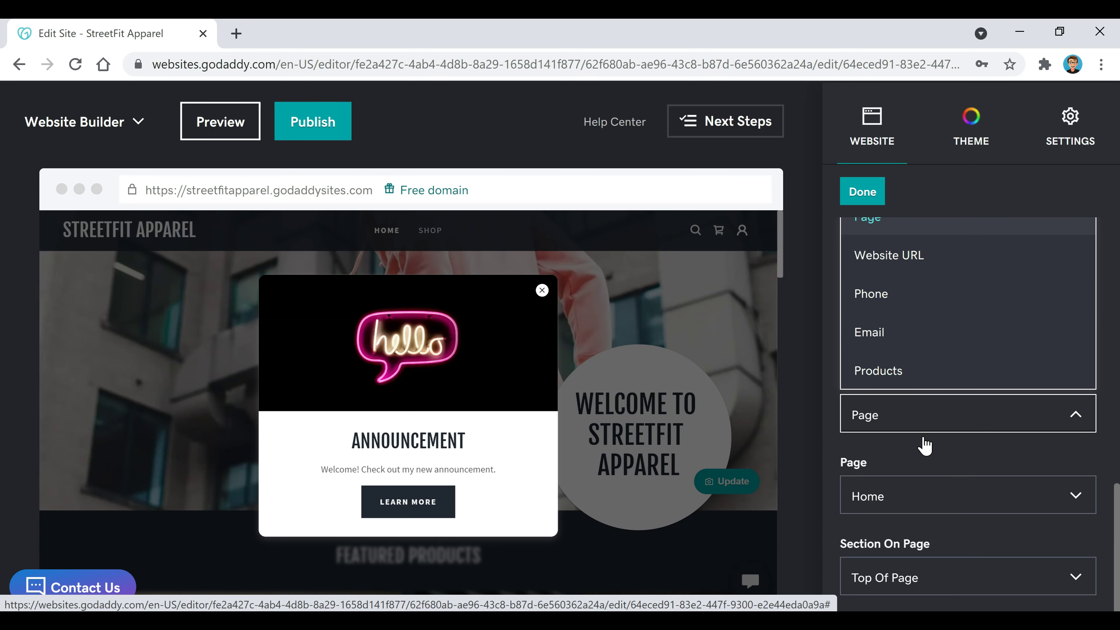
{"action": "scroll", "coordinate": [970, 419], "scroll_direction": "up", "scroll_amount": 10}
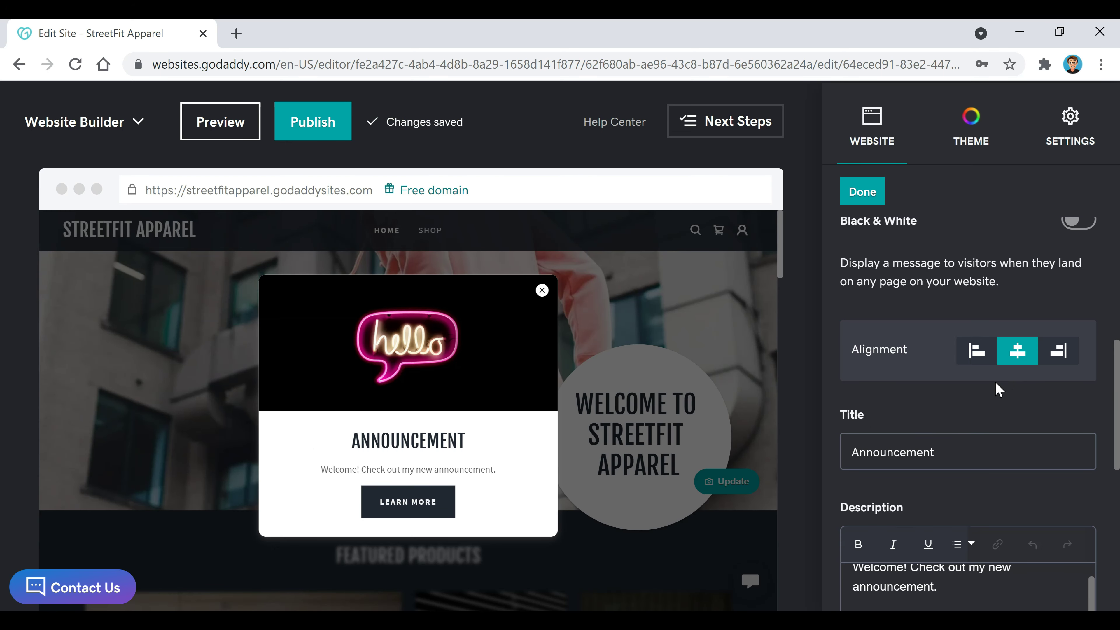
Try left and right alignment for the popup's text and set it back to centre.
{"action": "left_click", "coordinate": [978, 359]}
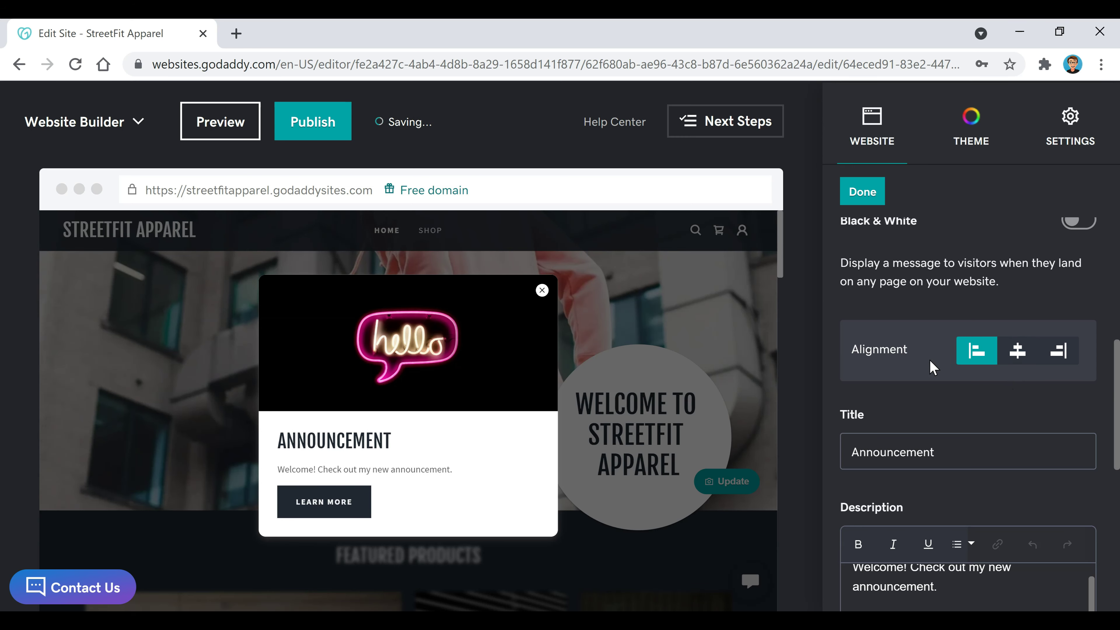
{"action": "left_click", "coordinate": [1057, 353]}
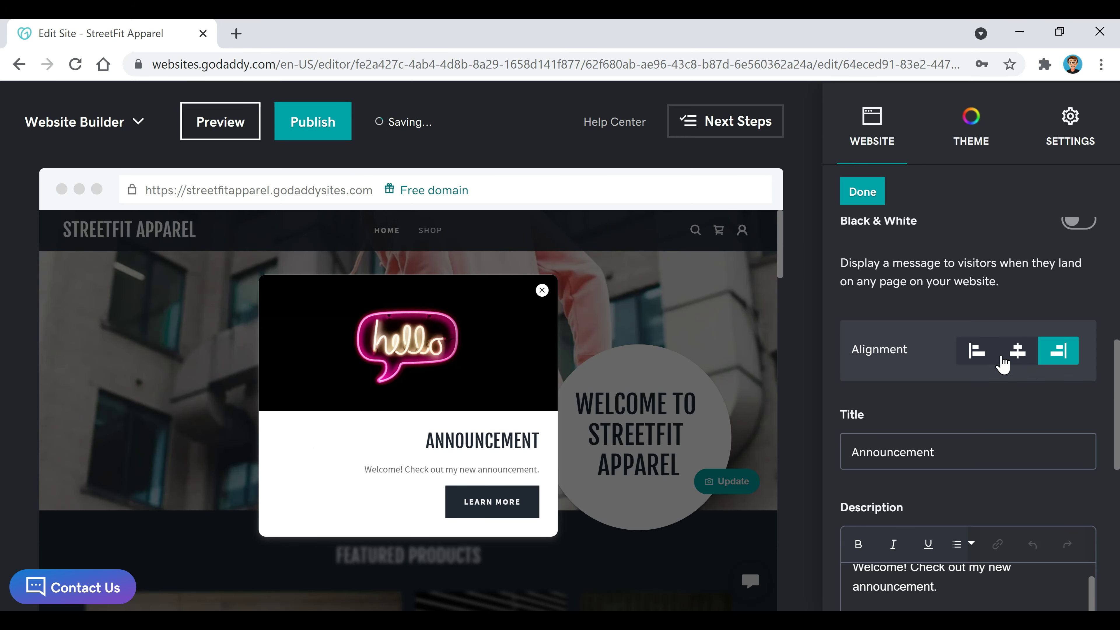
{"action": "left_click", "coordinate": [1015, 361]}
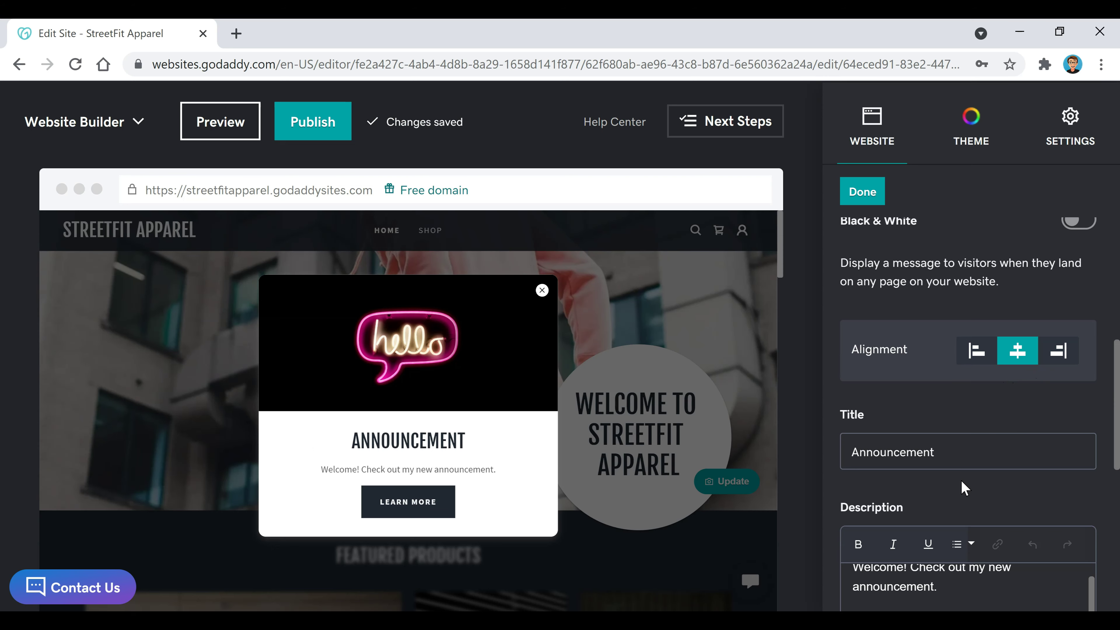
Try the popup image's Black & White and zoom settings, and disable the popup.
{"action": "scroll", "coordinate": [963, 487], "scroll_direction": "up", "scroll_amount": 5}
{"action": "left_click", "coordinate": [1078, 482]}
{"action": "left_click", "coordinate": [1080, 483]}
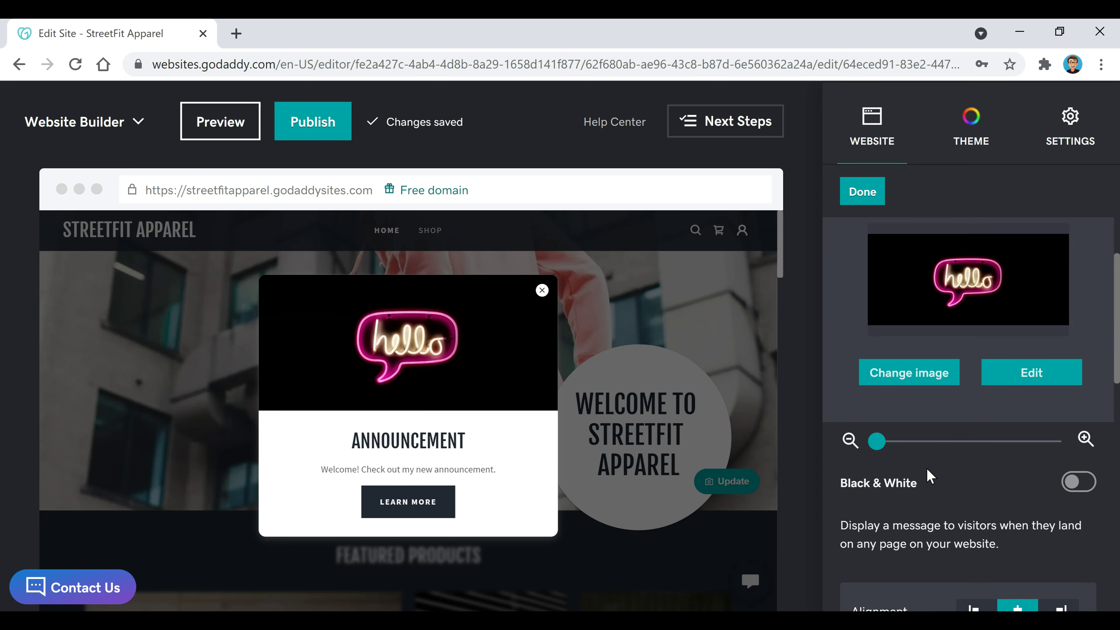
{"action": "mouse_move", "coordinate": [876, 441]}
{"action": "left_mouse_down"}
{"action": "mouse_move", "coordinate": [937, 442]}
{"action": "mouse_move", "coordinate": [877, 441]}
{"action": "left_mouse_up"}
{"action": "scroll", "coordinate": [931, 501], "scroll_direction": "up", "scroll_amount": 3}
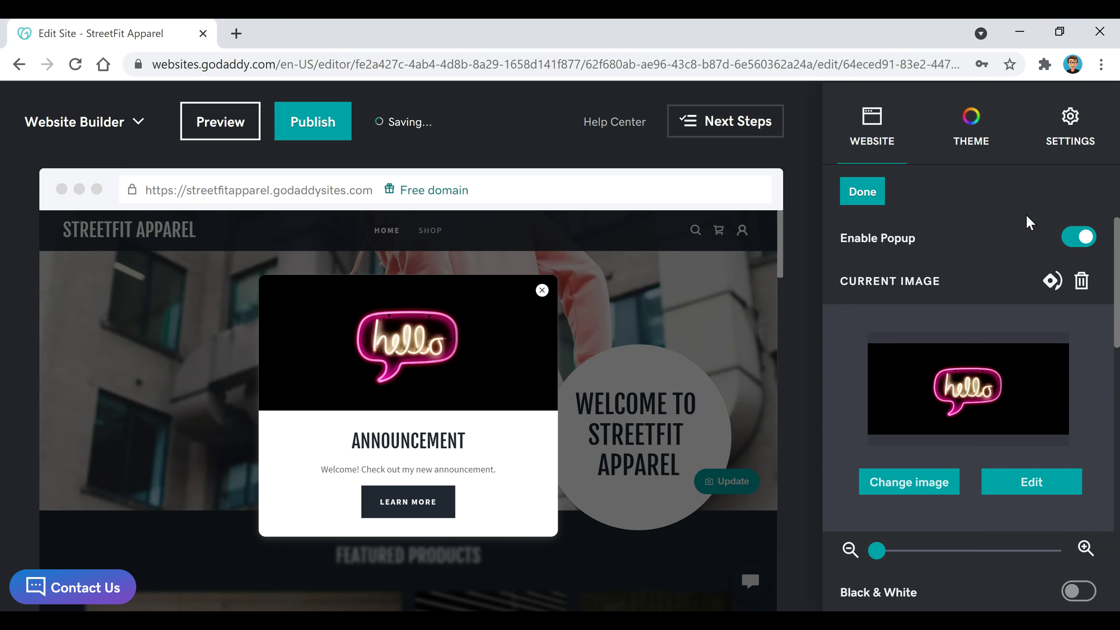
{"action": "left_click", "coordinate": [1076, 242]}
{"action": "left_click", "coordinate": [865, 199]}
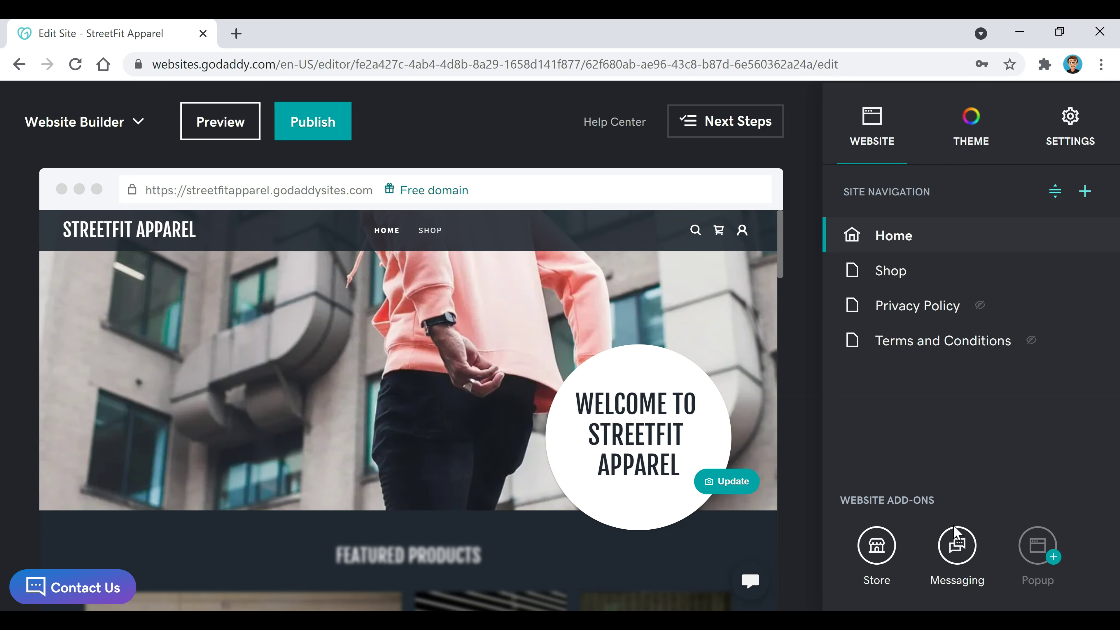
Open the Messaging add-on and view its website messaging settings.
{"action": "left_click", "coordinate": [955, 560]}
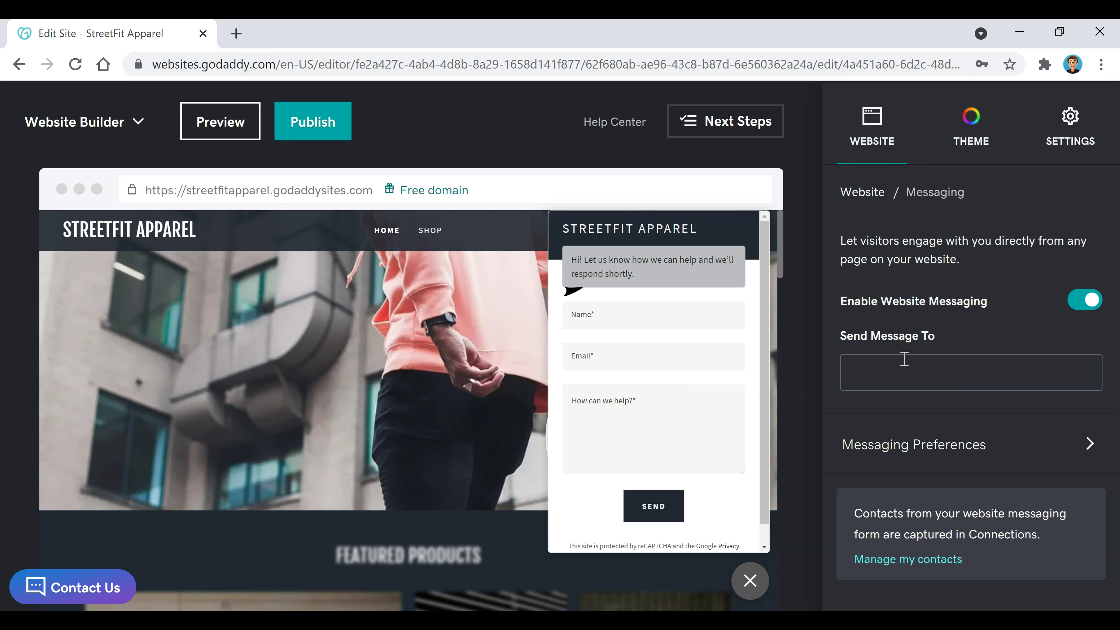
{"action": "left_click", "coordinate": [1083, 300]}
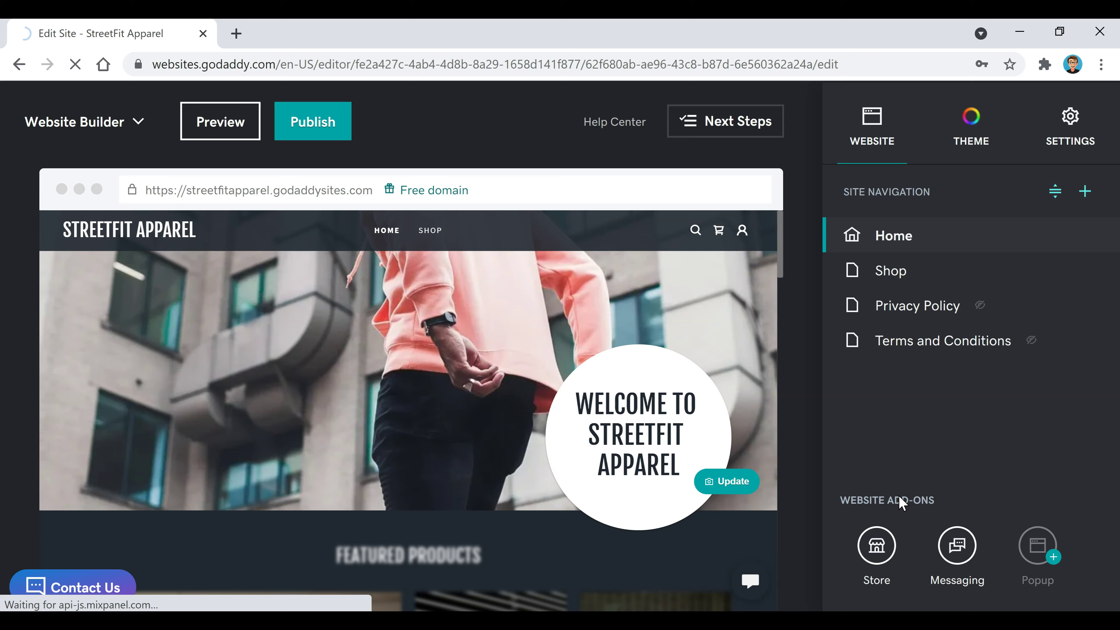
Open the Store add-on, look over the My Store page's setup and sales sections, and return to the site editor.
{"action": "left_click", "coordinate": [876, 545]}
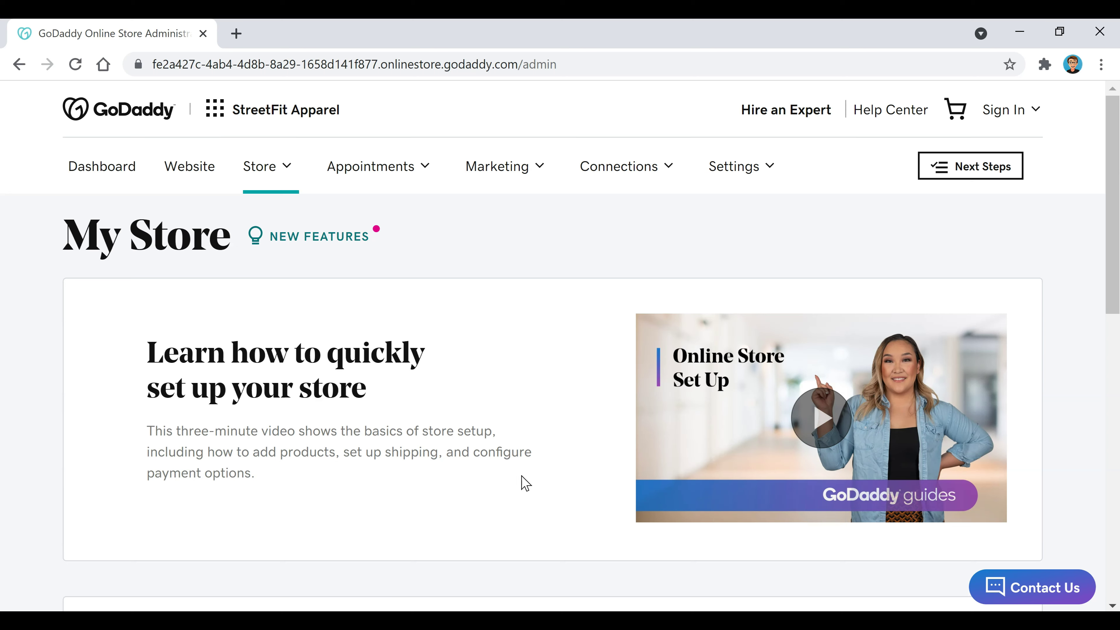
{"action": "scroll", "coordinate": [494, 479], "scroll_direction": "down", "scroll_amount": 6}
{"action": "scroll", "coordinate": [334, 490], "scroll_direction": "down", "scroll_amount": 2}
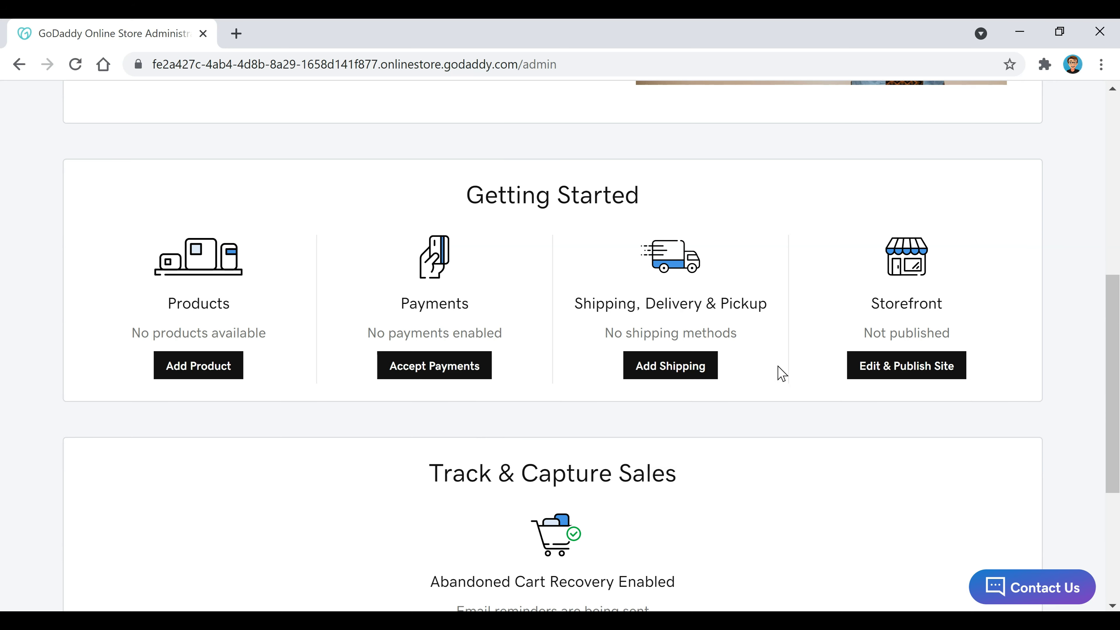
{"action": "scroll", "coordinate": [682, 402], "scroll_direction": "down", "scroll_amount": 5}
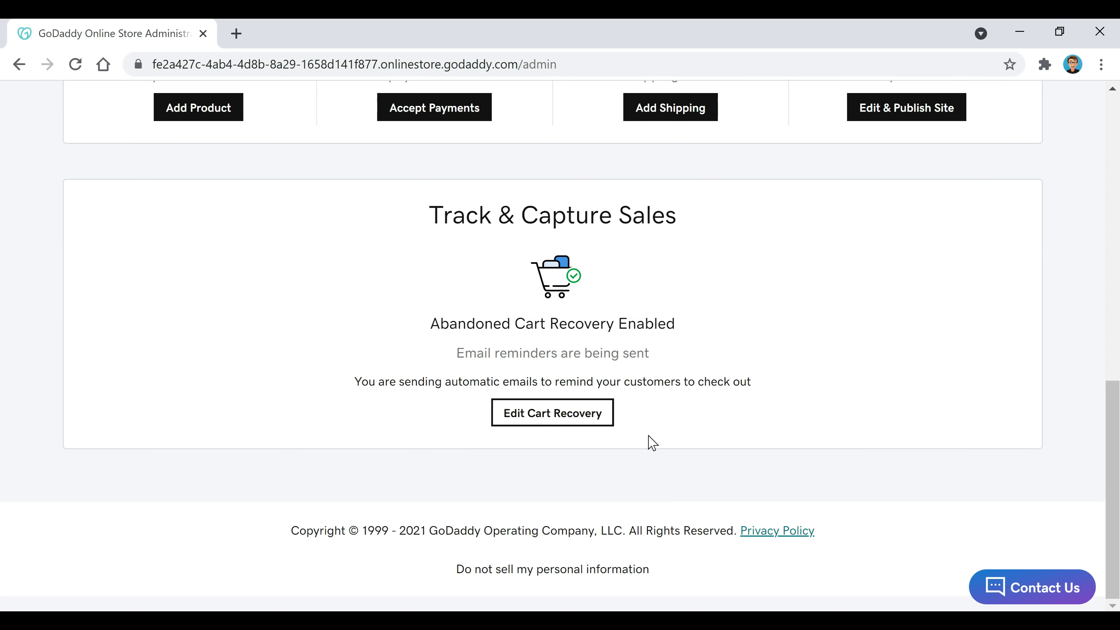
{"action": "scroll", "coordinate": [609, 447], "scroll_direction": "up", "scroll_amount": 15}
{"action": "left_click", "coordinate": [19, 66]}
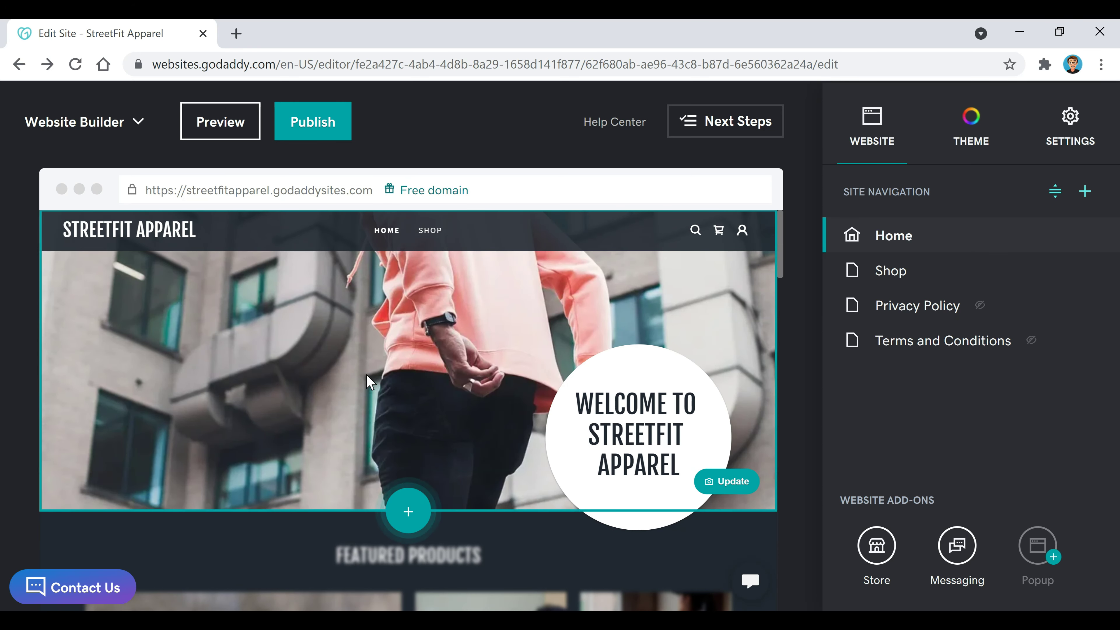
Replace the home page header's welcome text with "SHOP NEW LOOKS!".
{"action": "left_click", "coordinate": [658, 436]}
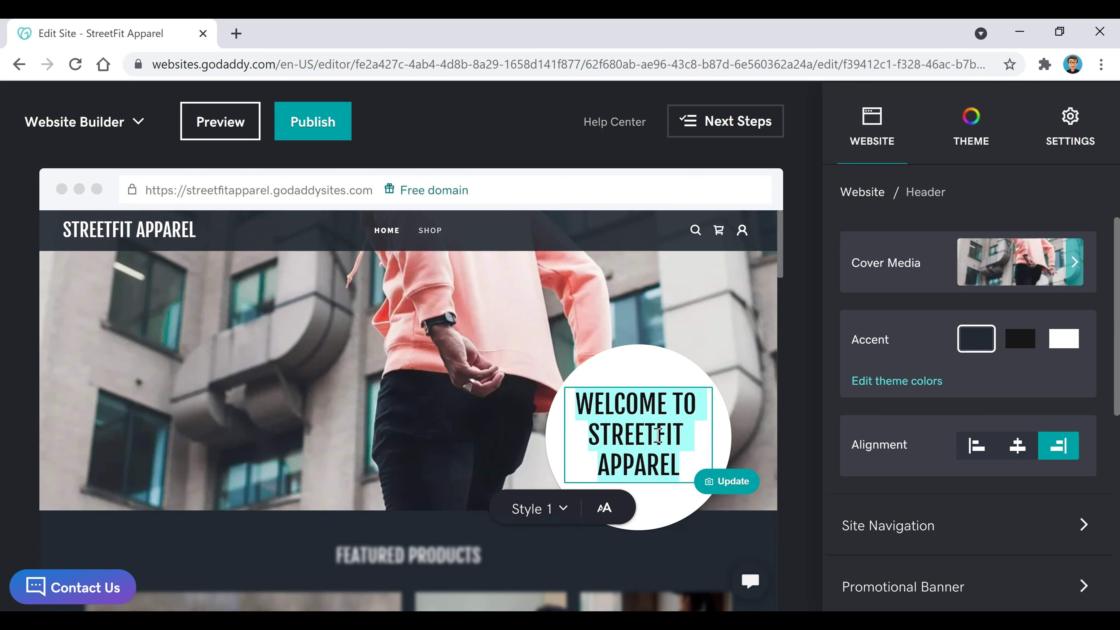
{"action": "type", "text": "SHOP NEW LOOKS!"}
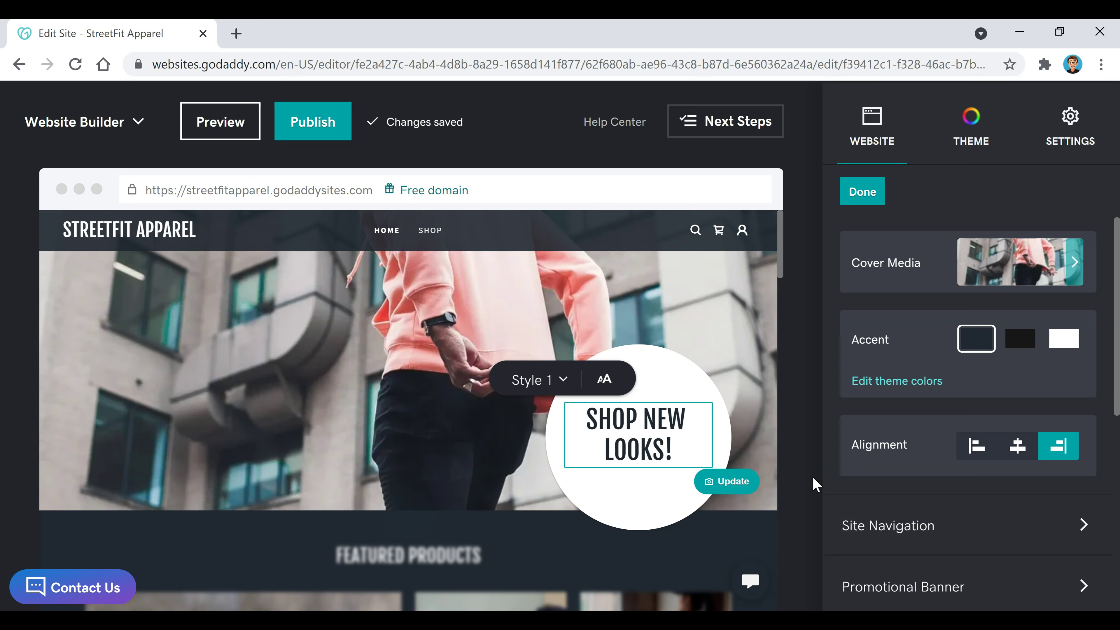
{"action": "left_click", "coordinate": [814, 484]}
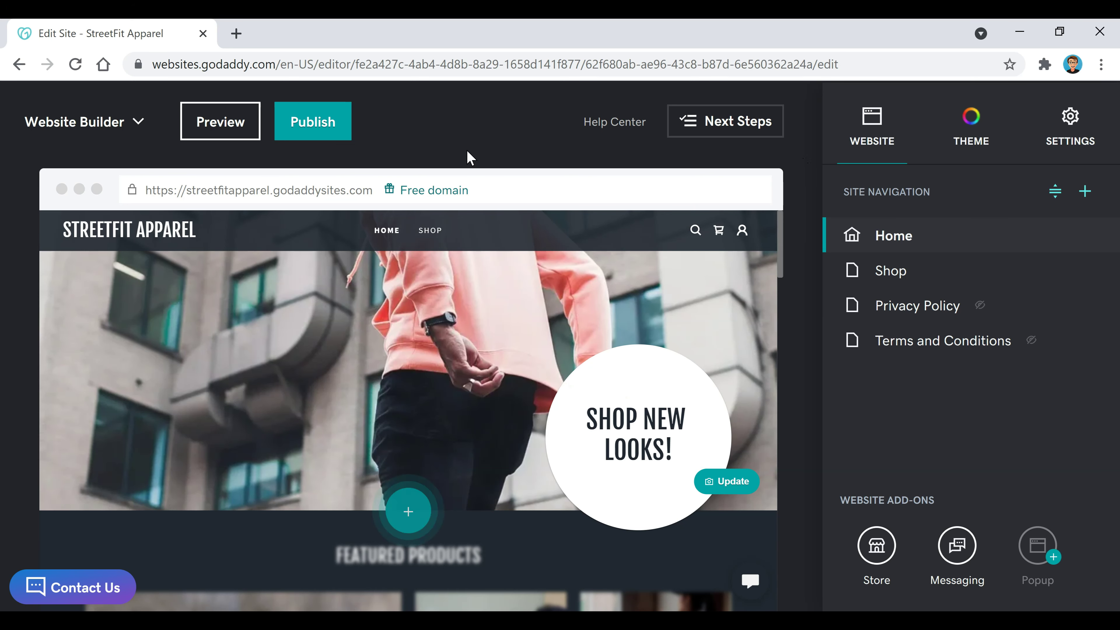
Preview the site's home page in the desktop and mobile views, and return to the site editor.
{"action": "left_click", "coordinate": [212, 132]}
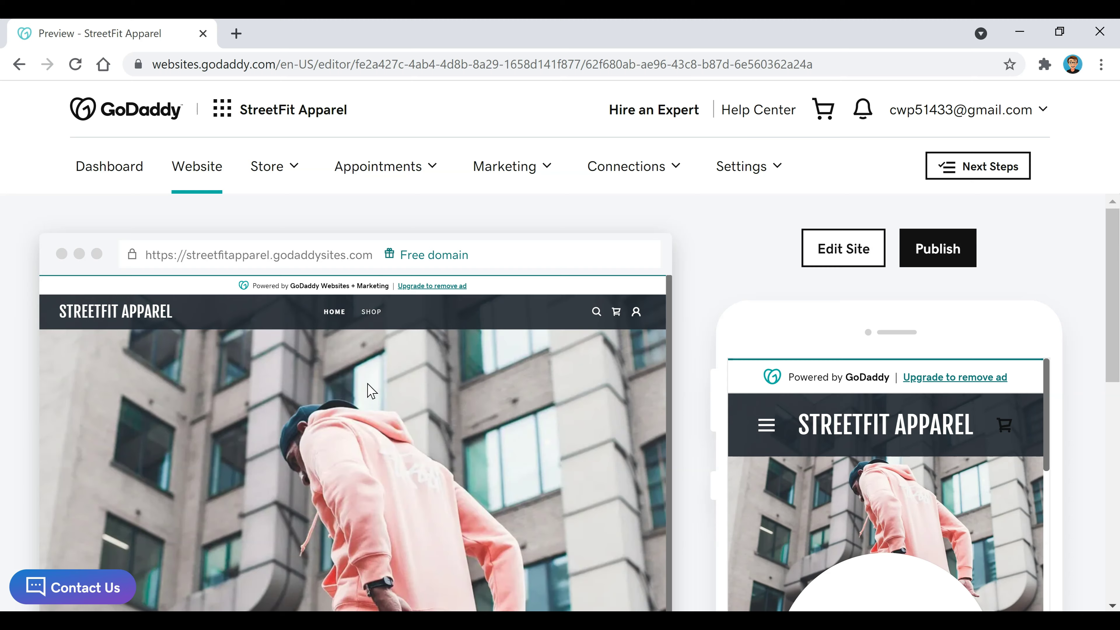
{"action": "scroll", "coordinate": [366, 431], "scroll_direction": "down", "scroll_amount": 3}
{"action": "scroll", "coordinate": [366, 431], "scroll_direction": "down", "scroll_amount": 10}
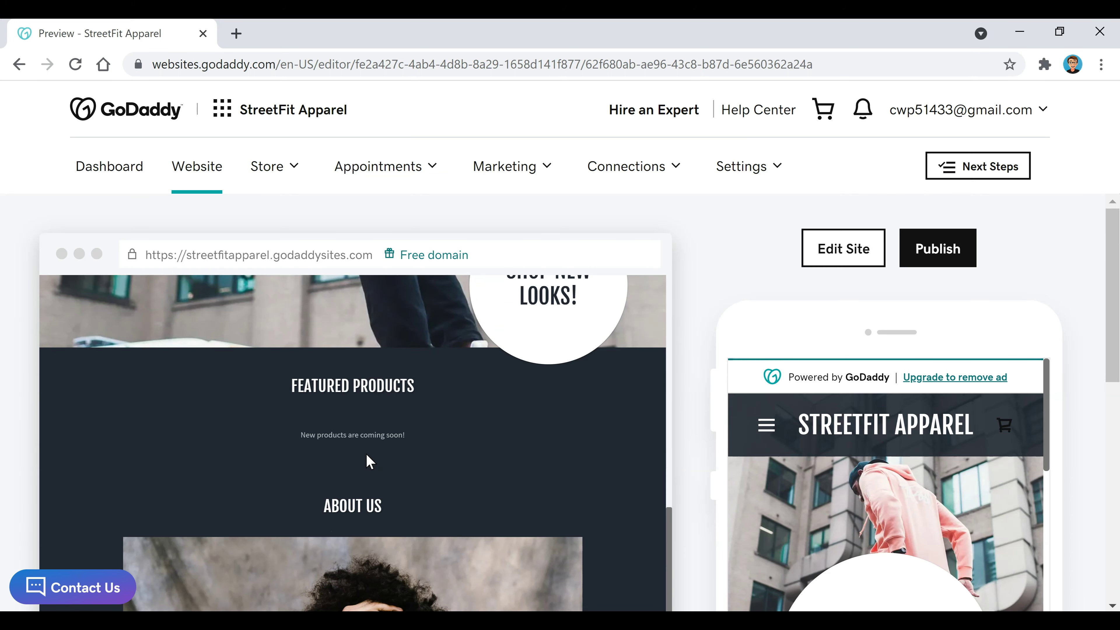
{"action": "scroll", "coordinate": [366, 460], "scroll_direction": "down", "scroll_amount": 10}
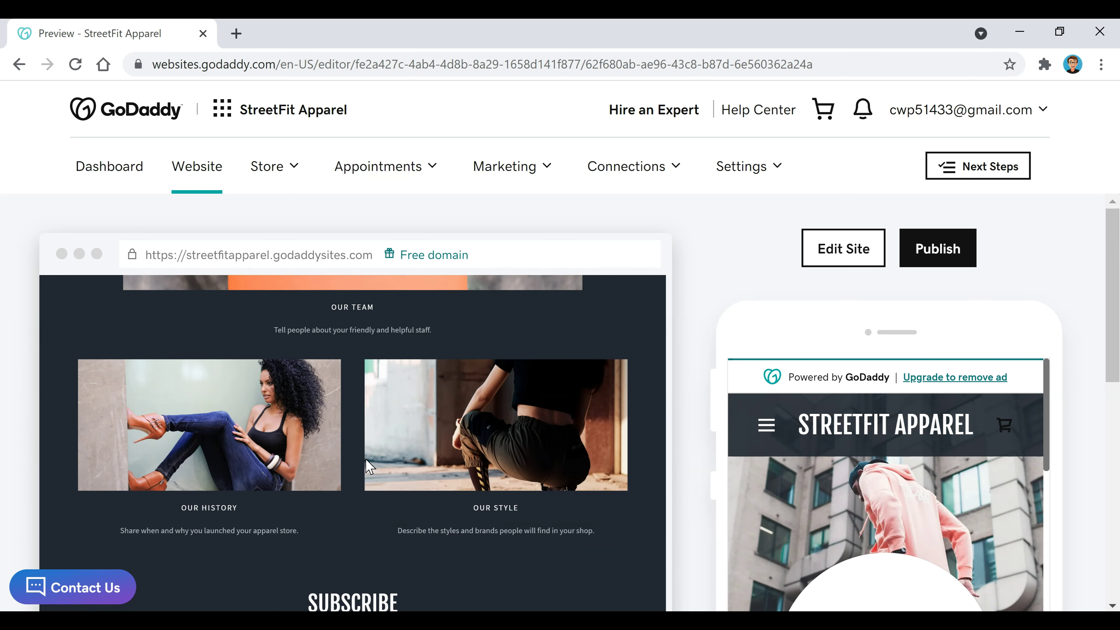
{"action": "scroll", "coordinate": [366, 459], "scroll_direction": "up", "scroll_amount": 20}
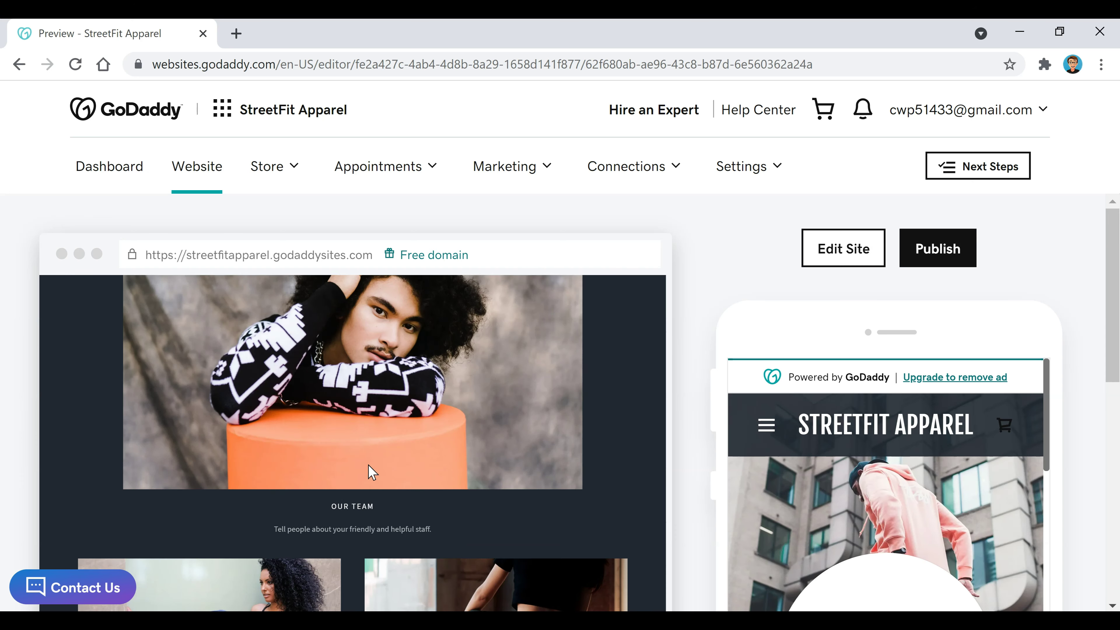
{"action": "scroll", "coordinate": [370, 471], "scroll_direction": "up", "scroll_amount": 5}
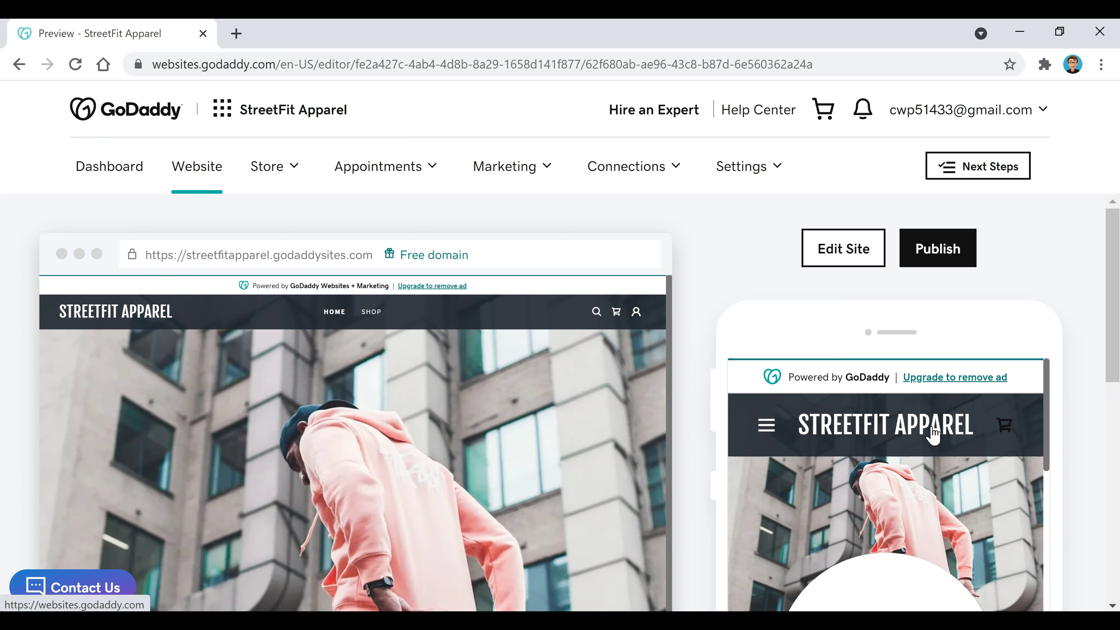
{"action": "scroll", "coordinate": [932, 430], "scroll_direction": "down", "scroll_amount": 10}
{"action": "scroll", "coordinate": [925, 435], "scroll_direction": "down", "scroll_amount": 15}
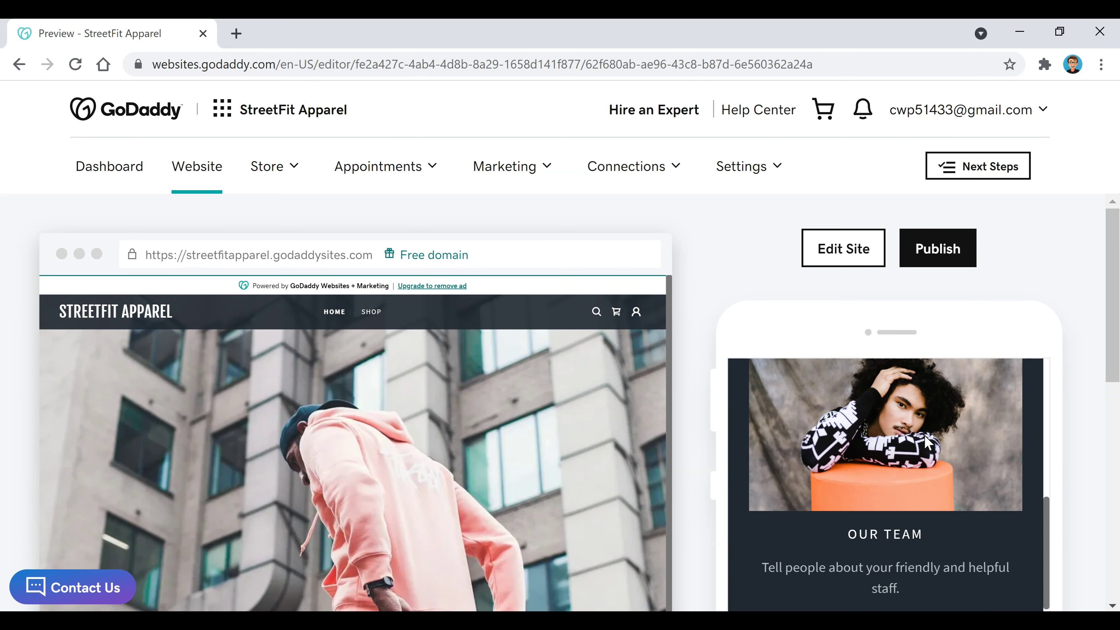
{"action": "scroll", "coordinate": [922, 445], "scroll_direction": "down", "scroll_amount": 3}
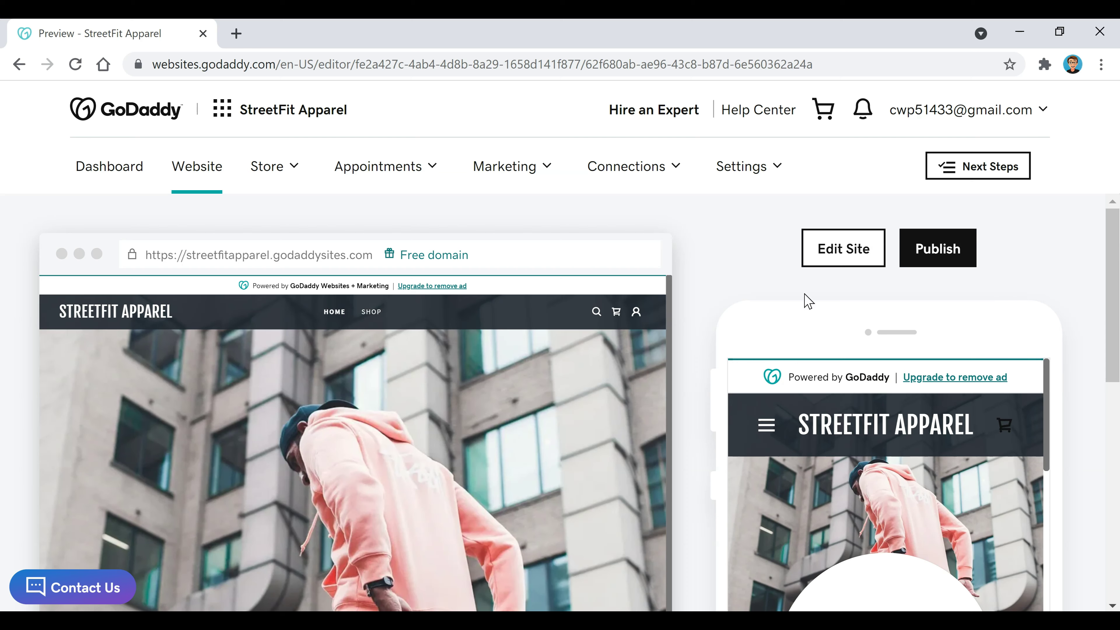
{"action": "left_click", "coordinate": [842, 256]}
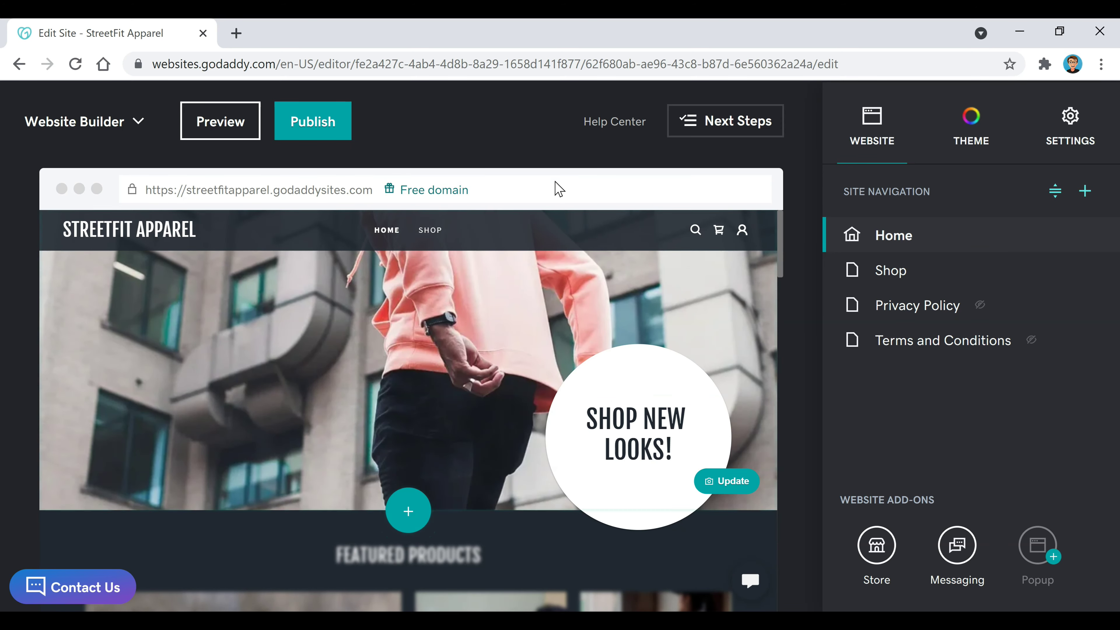
Start adding a physical product from the Featured Products section and name it "StreetFit Plain Tee".
{"action": "scroll", "coordinate": [493, 282], "scroll_direction": "down", "scroll_amount": 8}
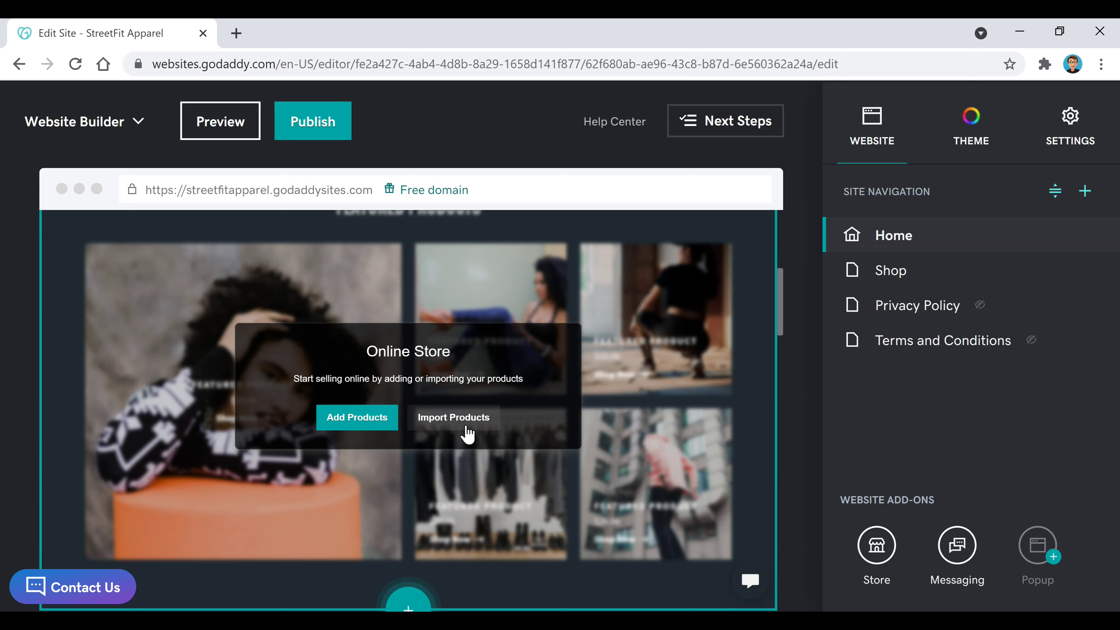
{"action": "left_click", "coordinate": [364, 424]}
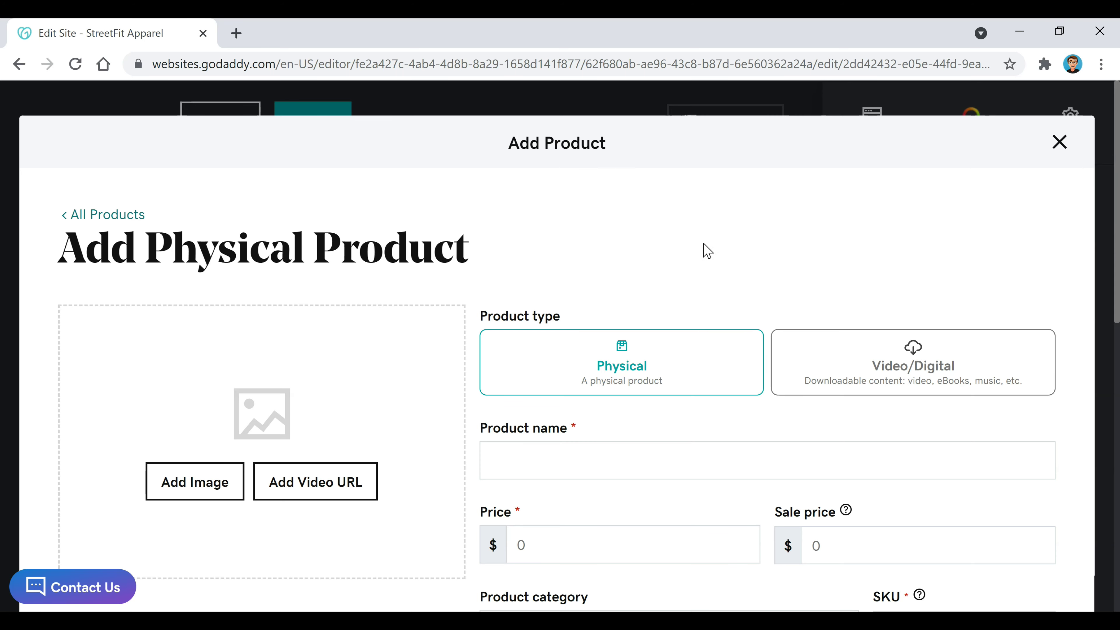
{"action": "scroll", "coordinate": [707, 252], "scroll_direction": "down", "scroll_amount": 2}
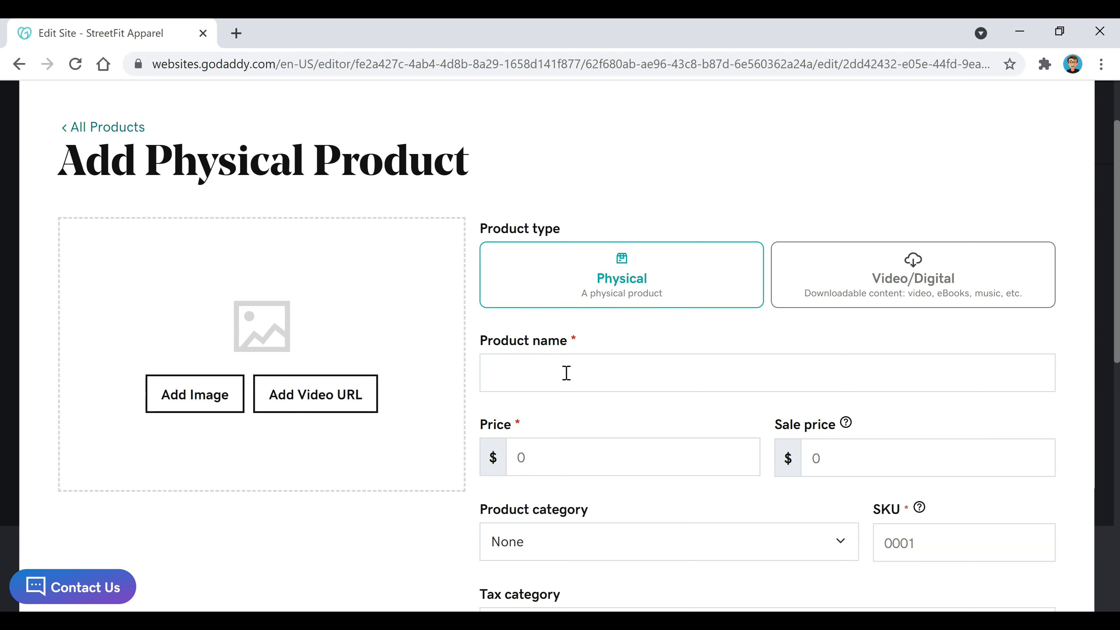
{"action": "left_click", "coordinate": [599, 375]}
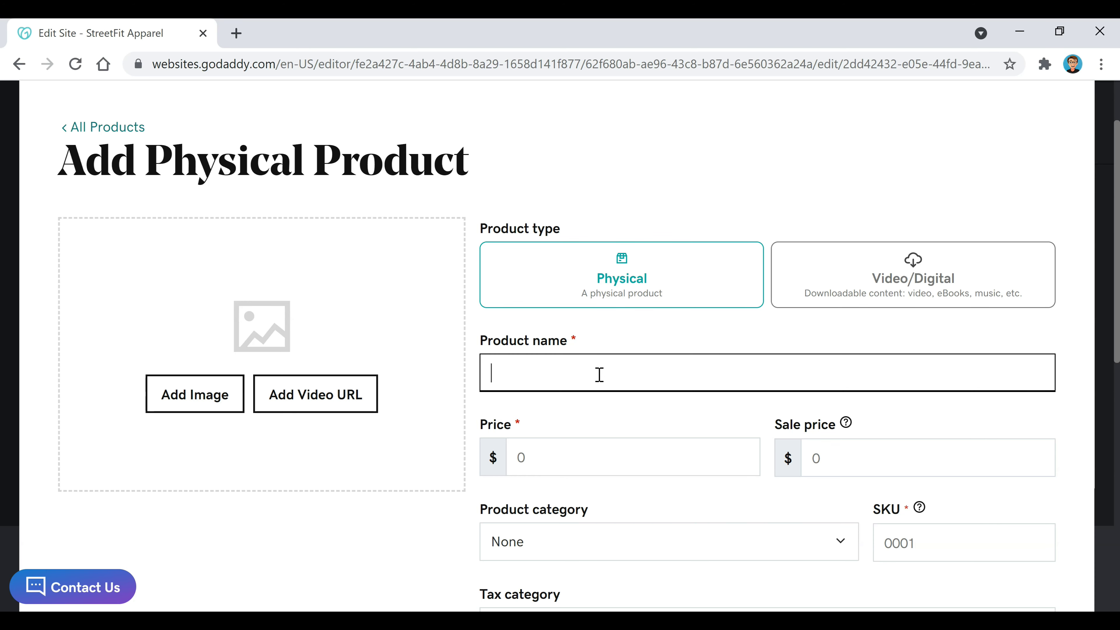
{"action": "type", "text": "StreetFit Plain Tee"}
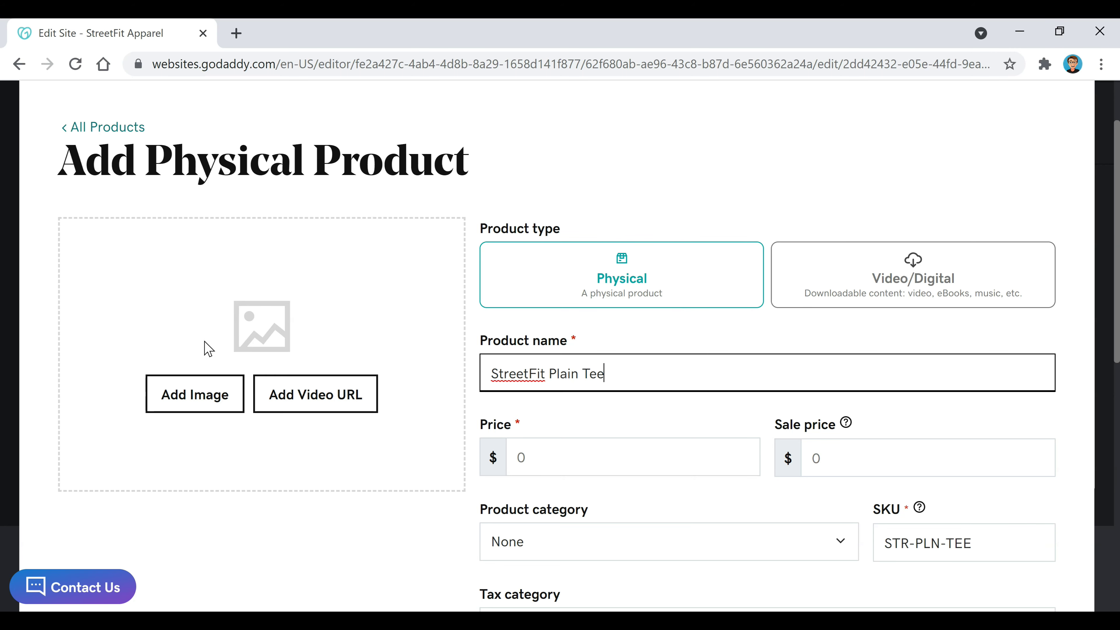
Add the photo of the woman holding a black T-shirt to the library and insert it as the product image.
{"action": "left_click", "coordinate": [196, 400]}
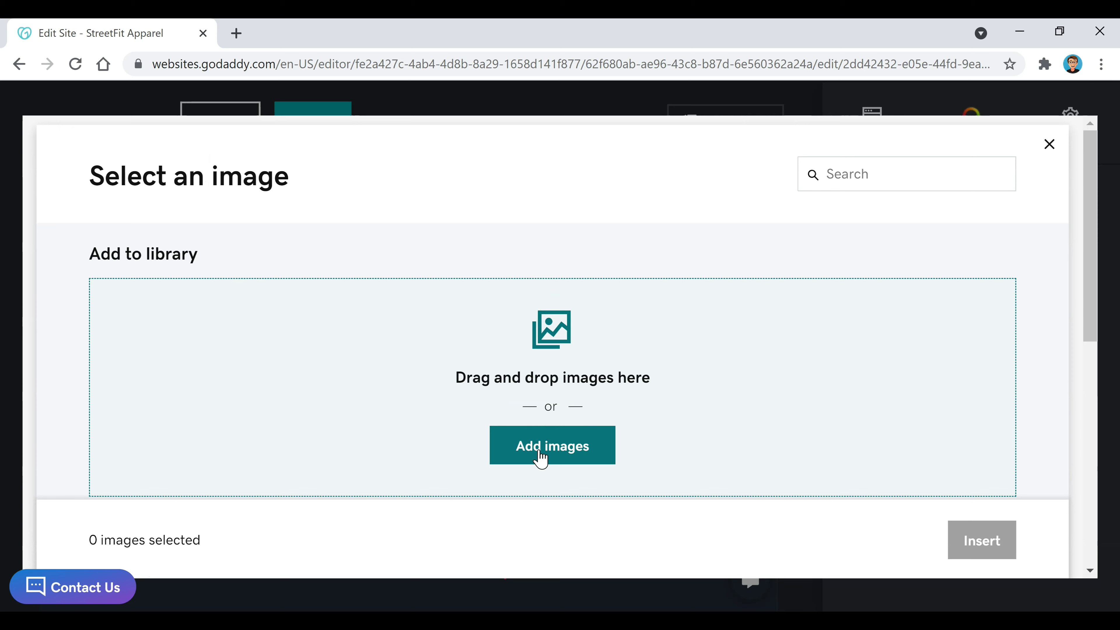
{"action": "left_click", "coordinate": [566, 455]}
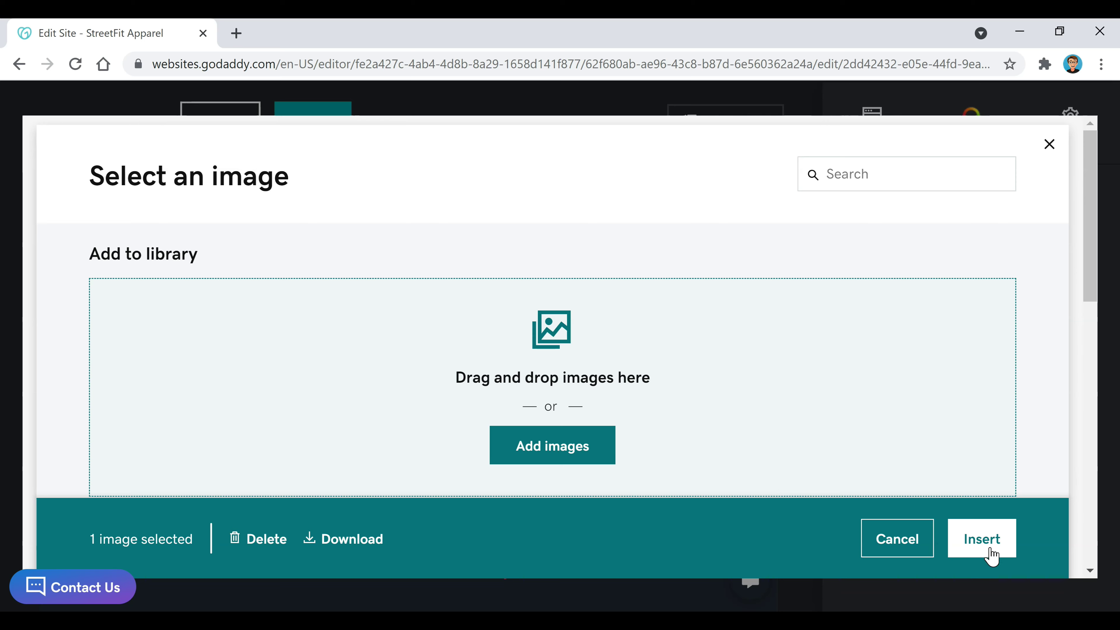
{"action": "left_click", "coordinate": [984, 557]}
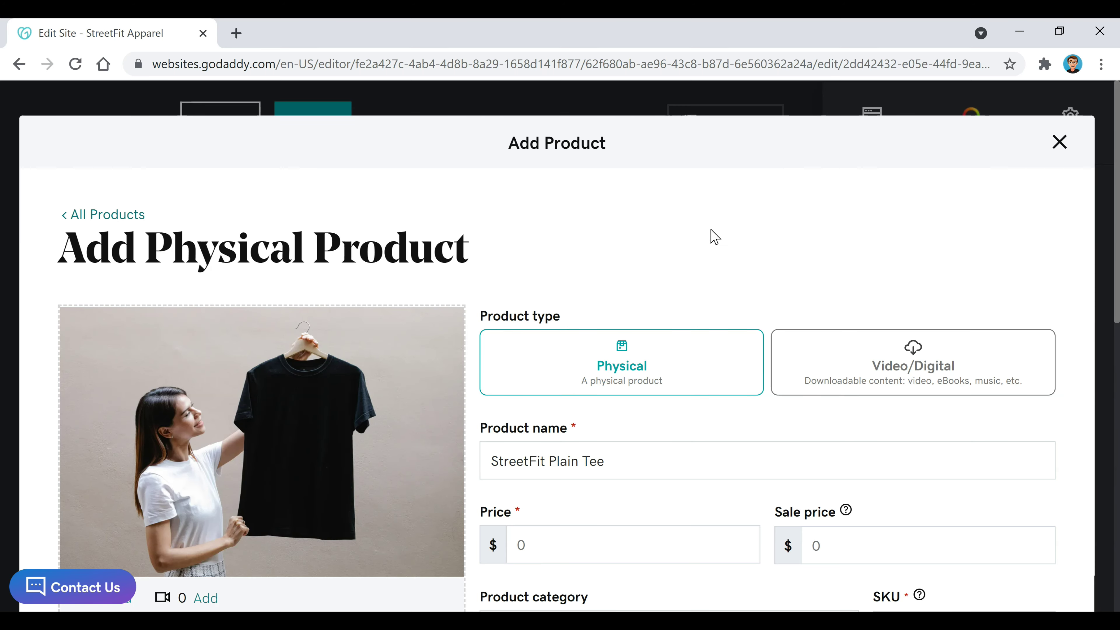
Set the product's price to $20.00 and its sale price to $15.00, checking the sale price help.
{"action": "scroll", "coordinate": [718, 247], "scroll_direction": "down", "scroll_amount": 4}
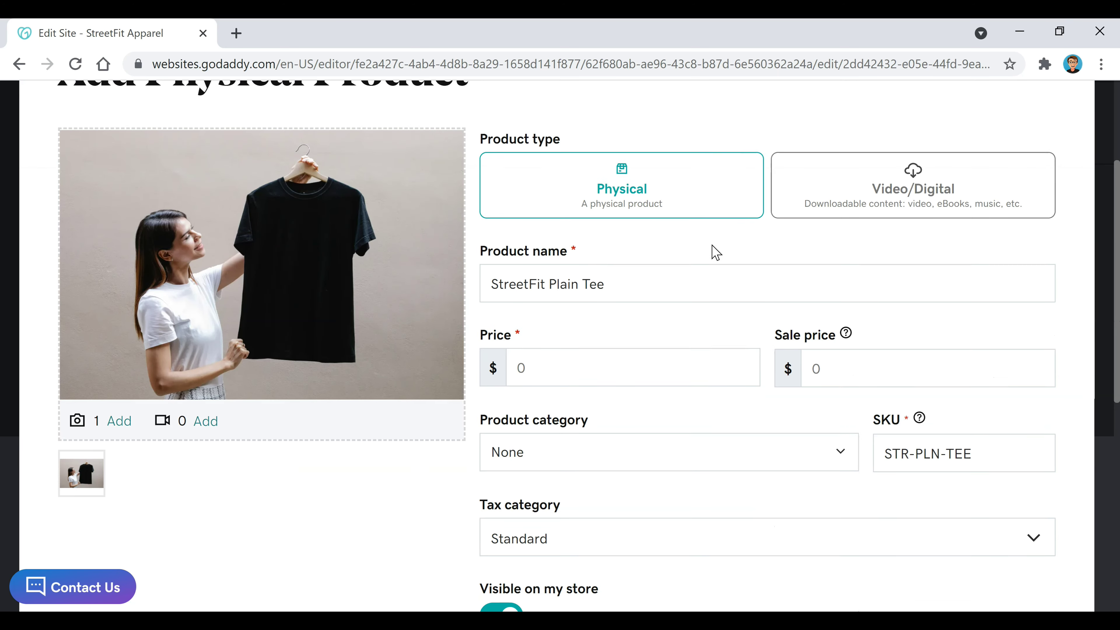
{"action": "scroll", "coordinate": [615, 268], "scroll_direction": "down", "scroll_amount": 2}
{"action": "left_click", "coordinate": [593, 279]}
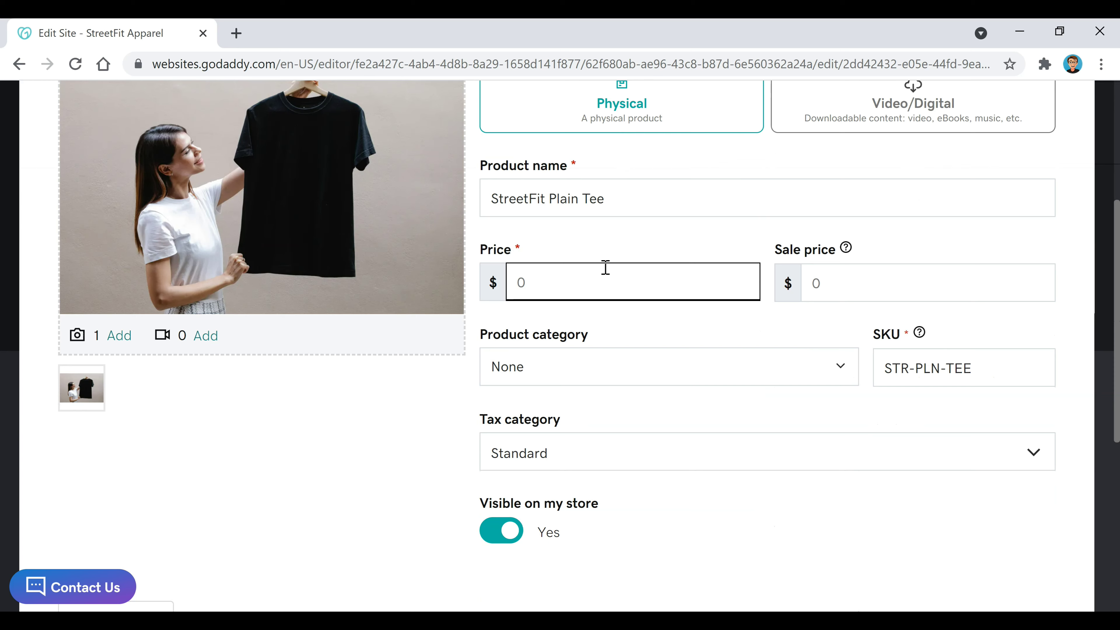
{"action": "type", "text": "20.00"}
{"action": "left_click", "coordinate": [670, 320]}
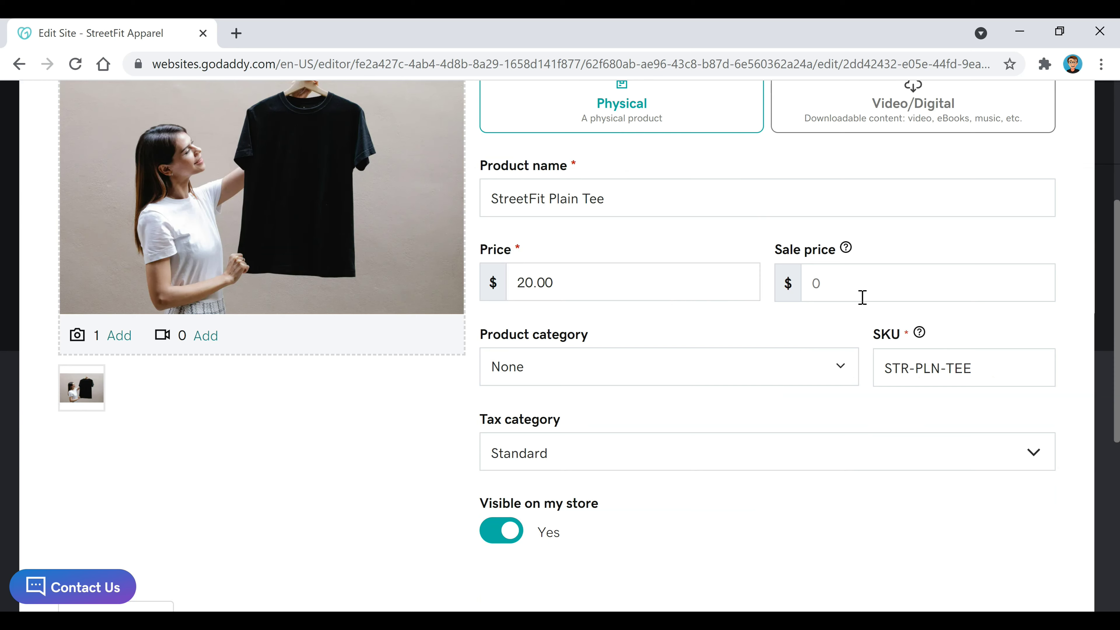
{"action": "left_click", "coordinate": [845, 249]}
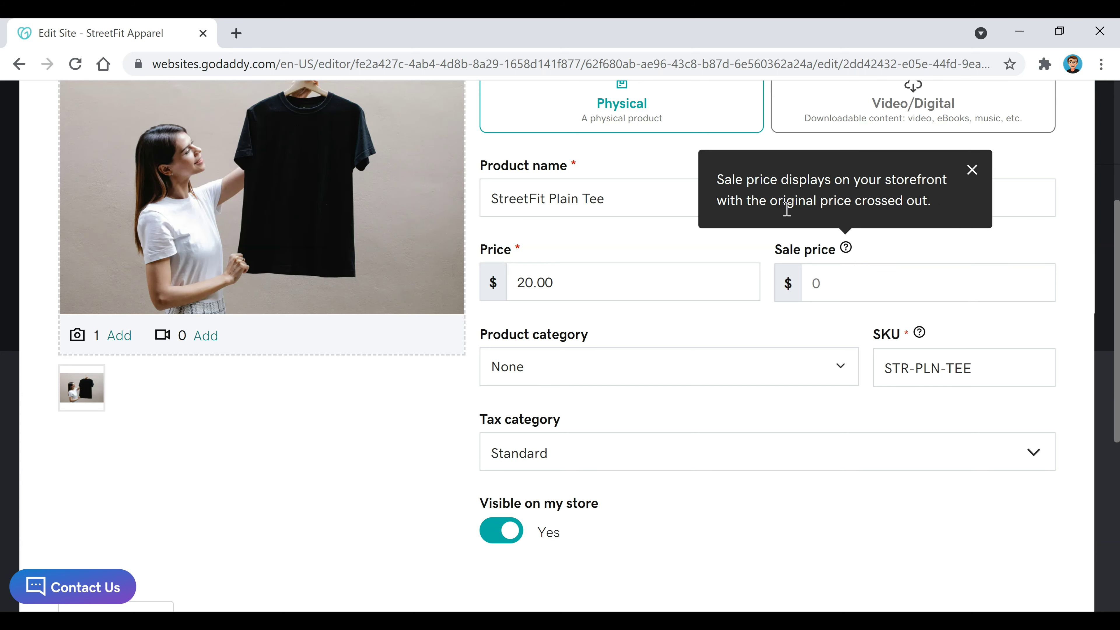
{"action": "left_click", "coordinate": [856, 290]}
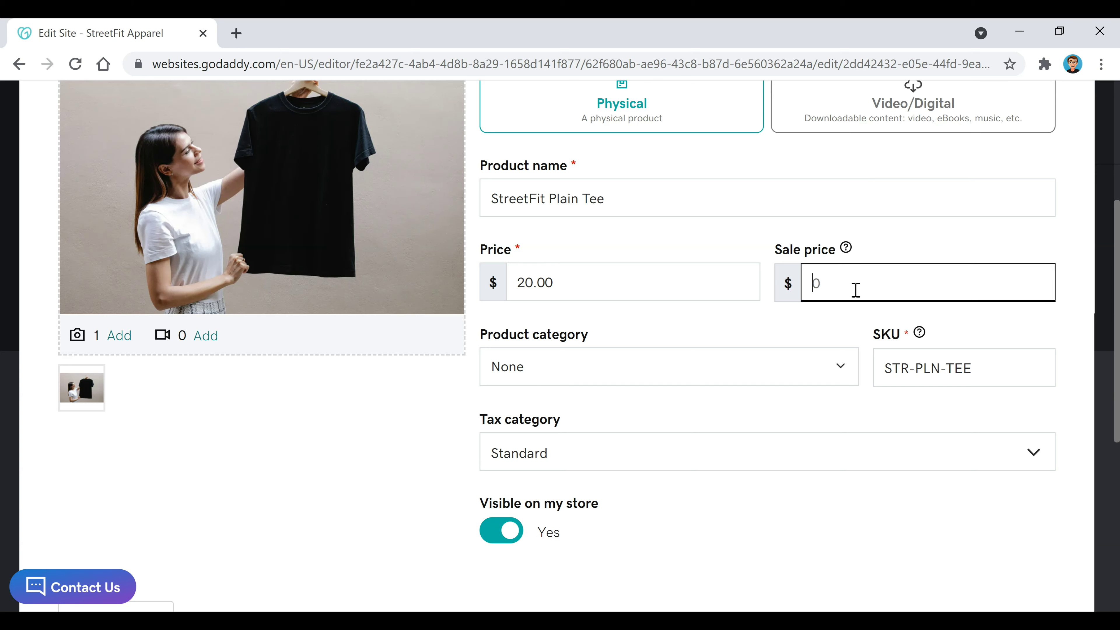
{"action": "type", "text": "15"}
{"action": "left_click", "coordinate": [898, 241]}
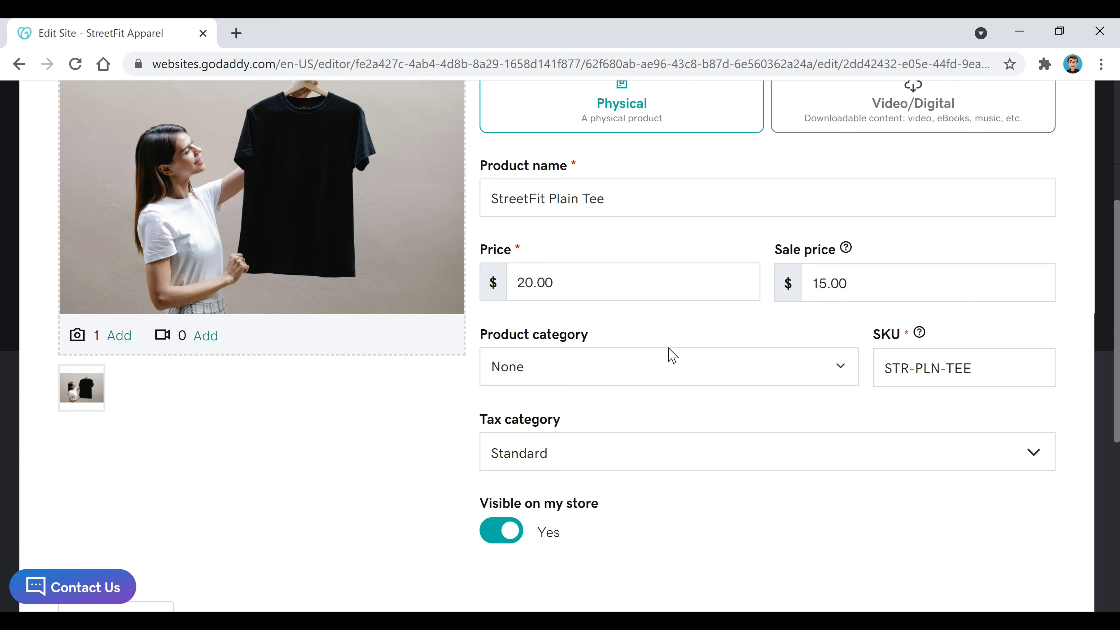
Check the product category choices and read the SKU help text without changing either field.
{"action": "left_click", "coordinate": [673, 371]}
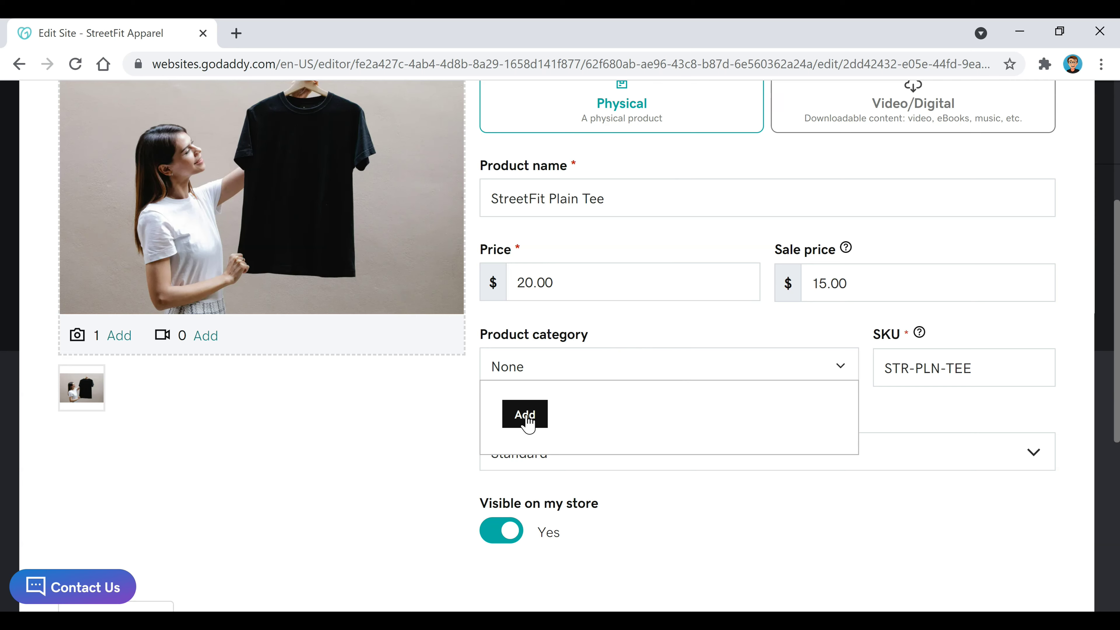
{"action": "left_click", "coordinate": [678, 320]}
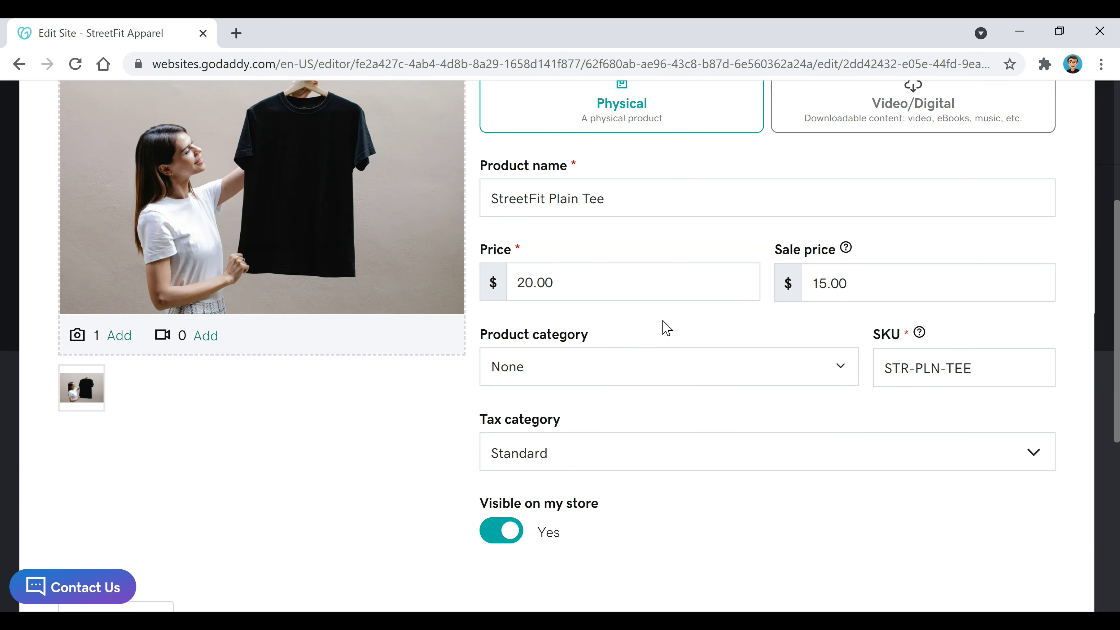
{"action": "left_click", "coordinate": [920, 340]}
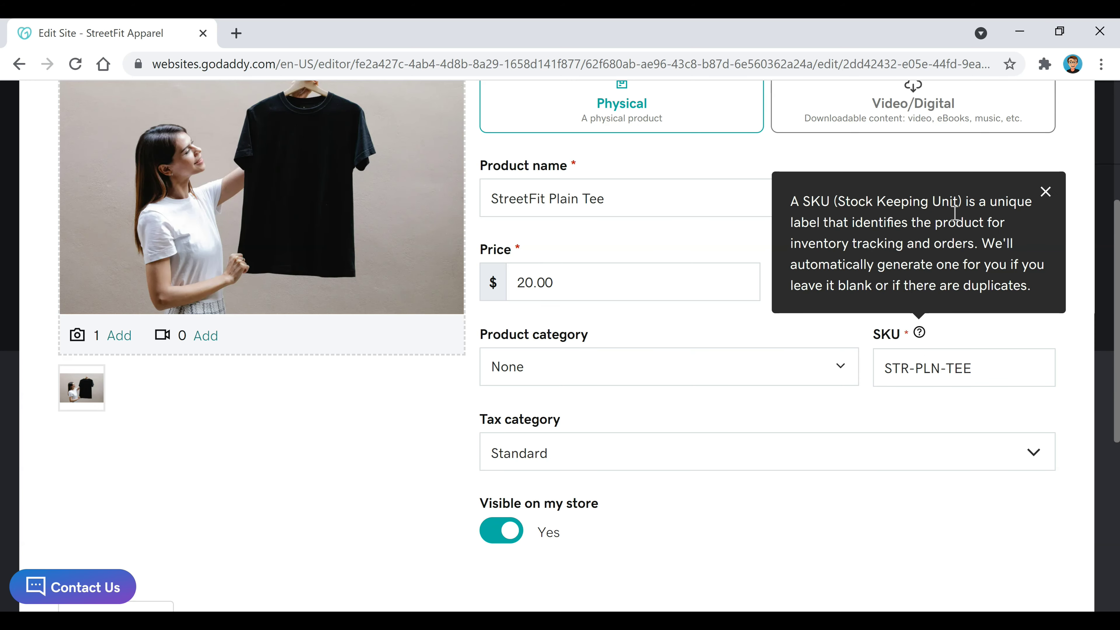
{"action": "left_click", "coordinate": [905, 386]}
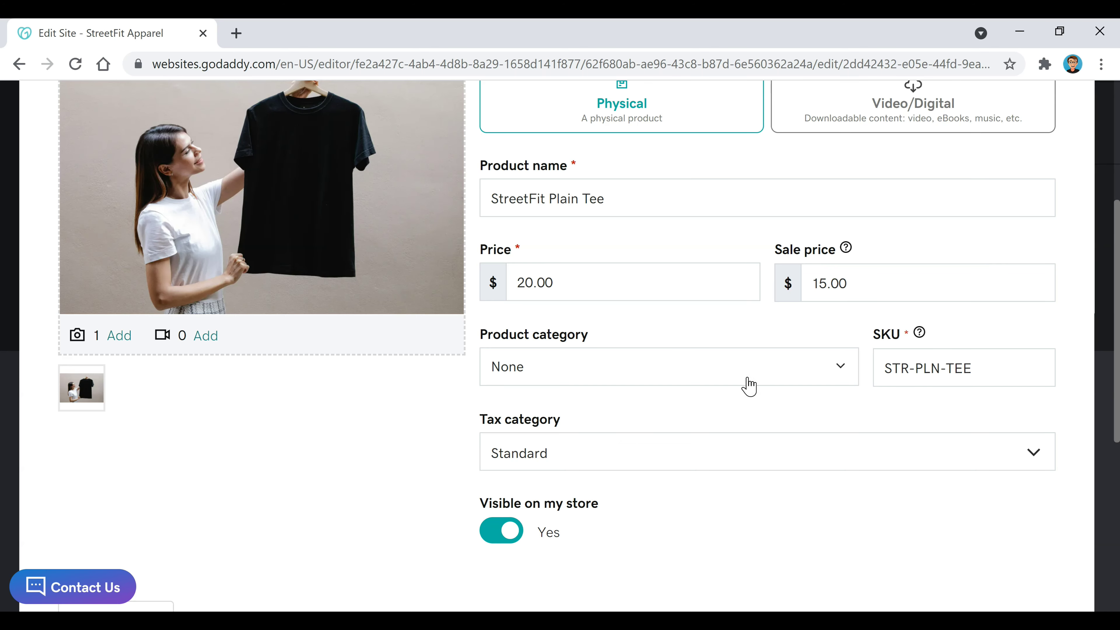
Enter the description "Super soft organic cotton plain t shirt." with Fit: true to size, Material: 100% organic cotton, Care: hand wash, hang dry.
{"action": "scroll", "coordinate": [635, 441], "scroll_direction": "down", "scroll_amount": 2}
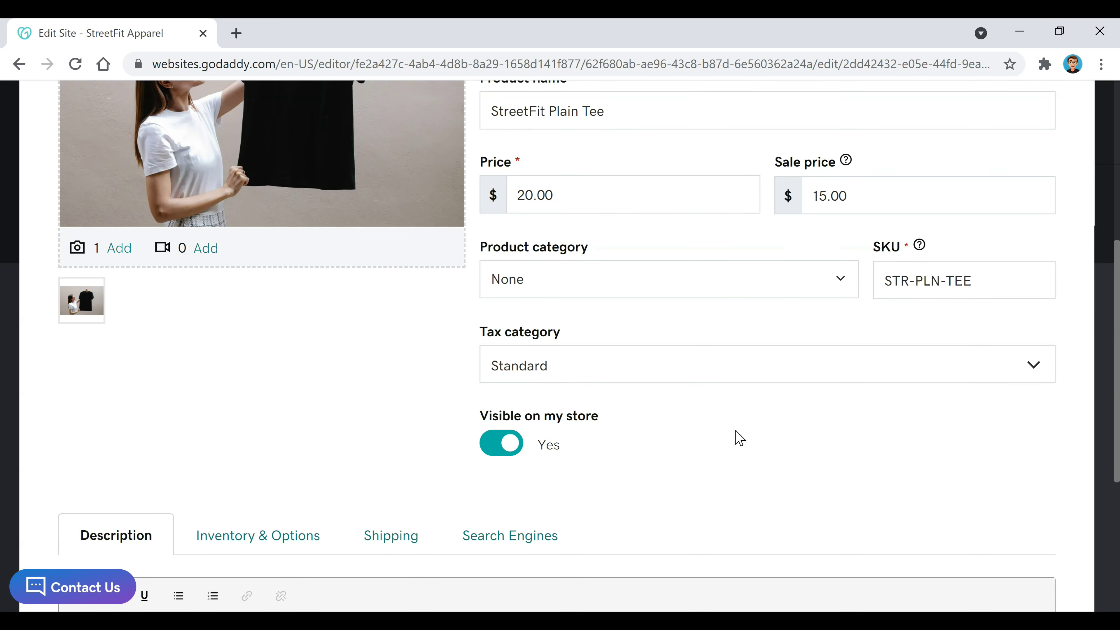
{"action": "scroll", "coordinate": [657, 389], "scroll_direction": "down", "scroll_amount": 6}
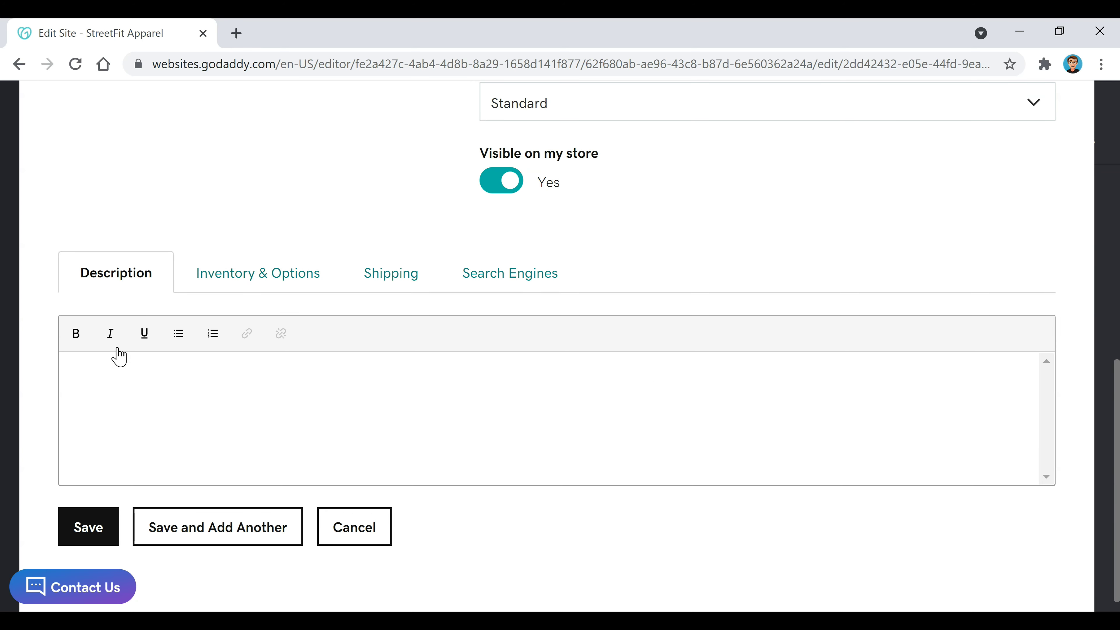
{"action": "left_click", "coordinate": [137, 410]}
{"action": "type", "text": "Super soft organic cotton plain t shirt.  Fit: true to size Material: 100% organic cotton Care: hand wash, hang dry"}
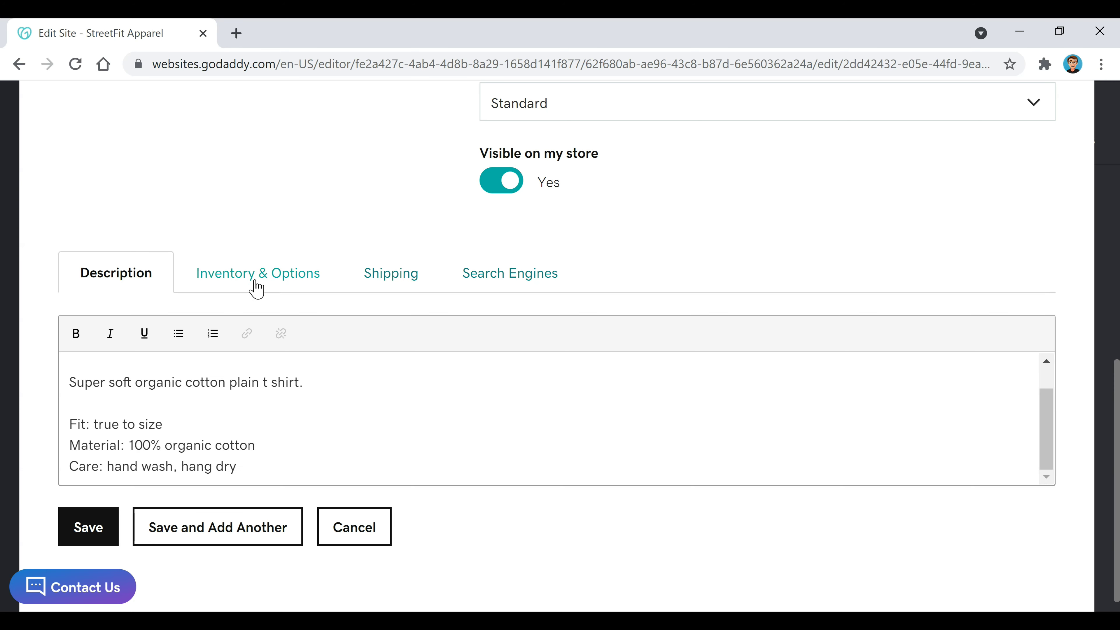
Create a product option named Size in the inventory and options settings, with Small as its first choice.
{"action": "left_click", "coordinate": [256, 289]}
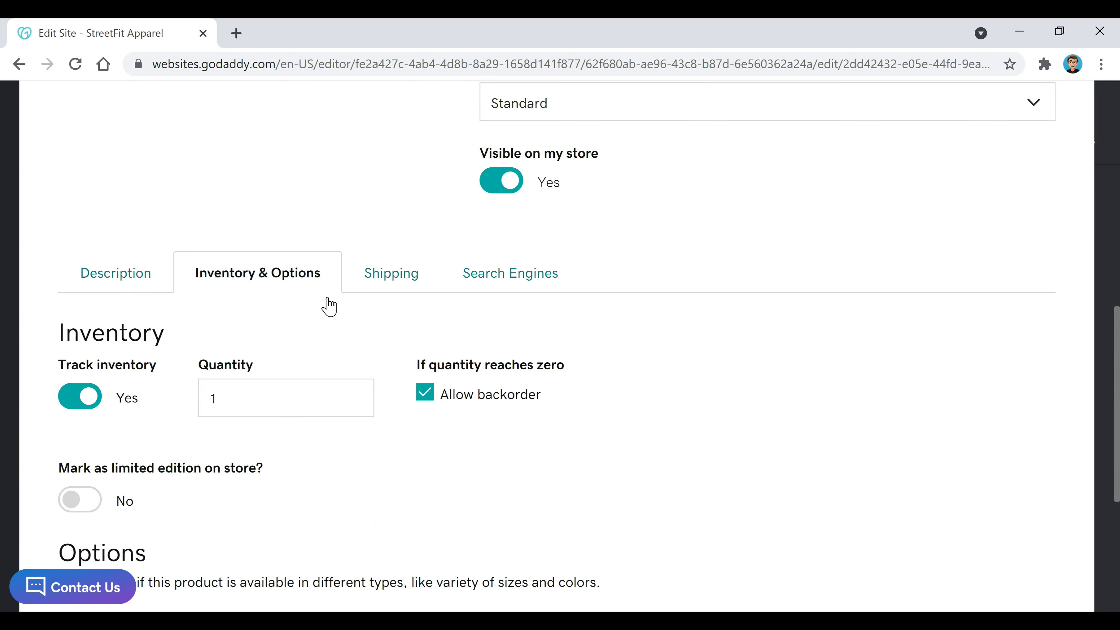
{"action": "scroll", "coordinate": [477, 428], "scroll_direction": "down", "scroll_amount": 2}
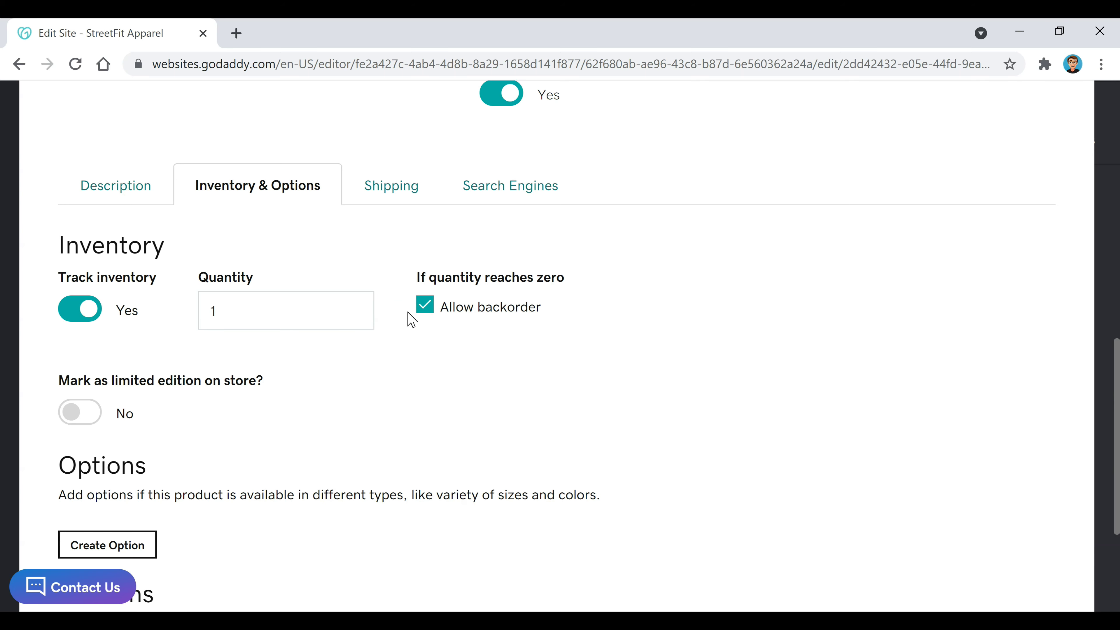
{"action": "scroll", "coordinate": [442, 398], "scroll_direction": "down", "scroll_amount": 3}
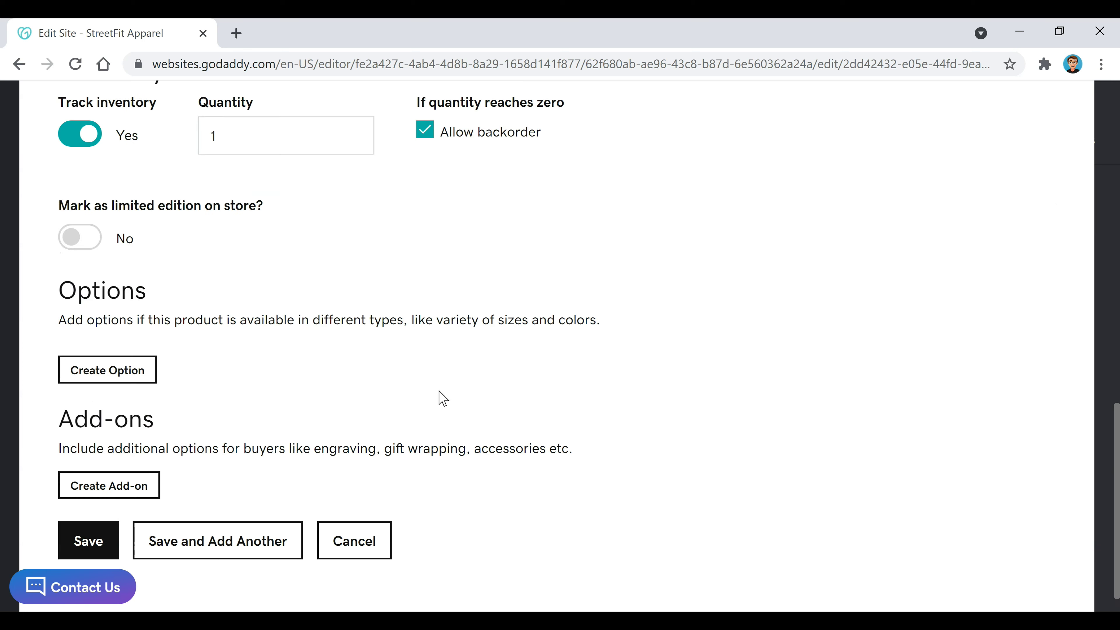
{"action": "left_click", "coordinate": [148, 376]}
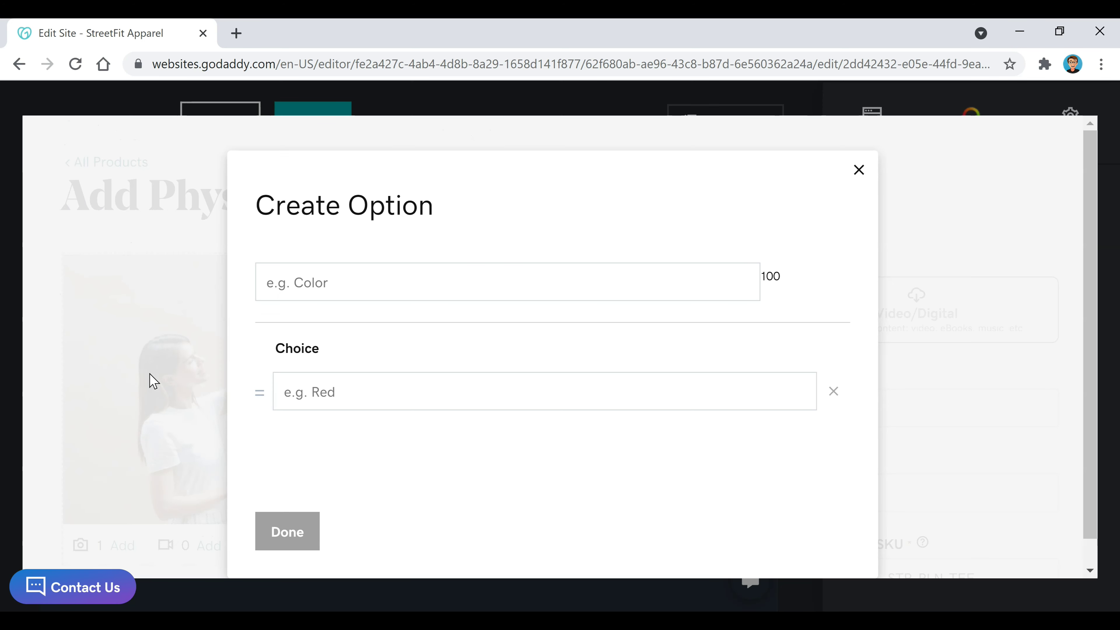
{"action": "left_click", "coordinate": [529, 285]}
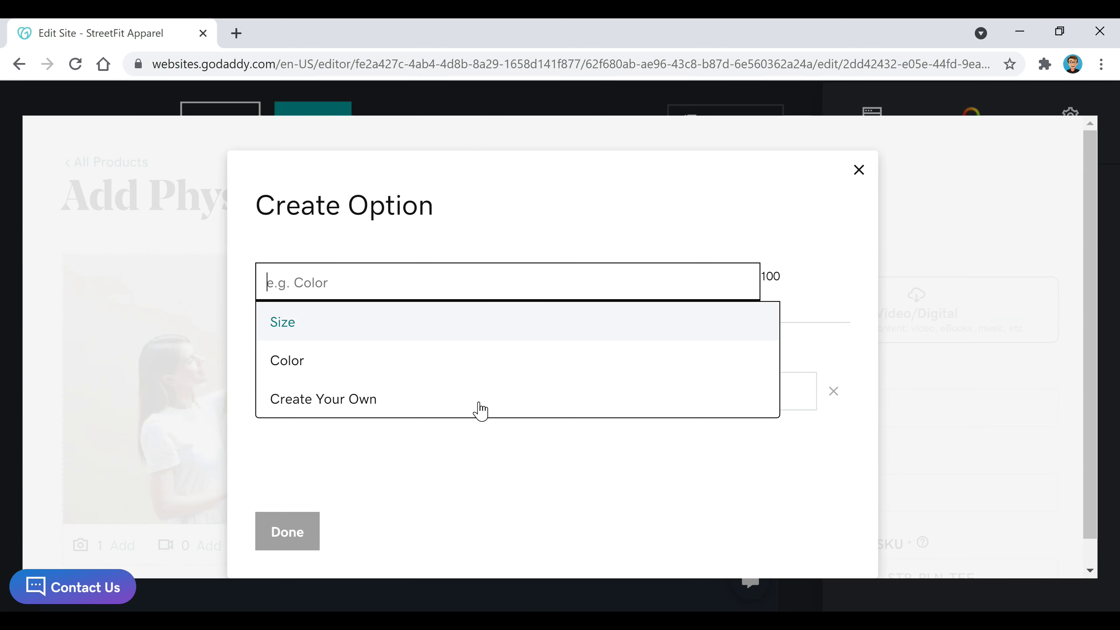
{"action": "key", "text": "Down"}
{"action": "key", "text": "Down"}
{"action": "key", "text": "Return"}
{"action": "type", "text": "Size"}
{"action": "left_click", "coordinate": [426, 409]}
{"action": "type", "text": "Small"}
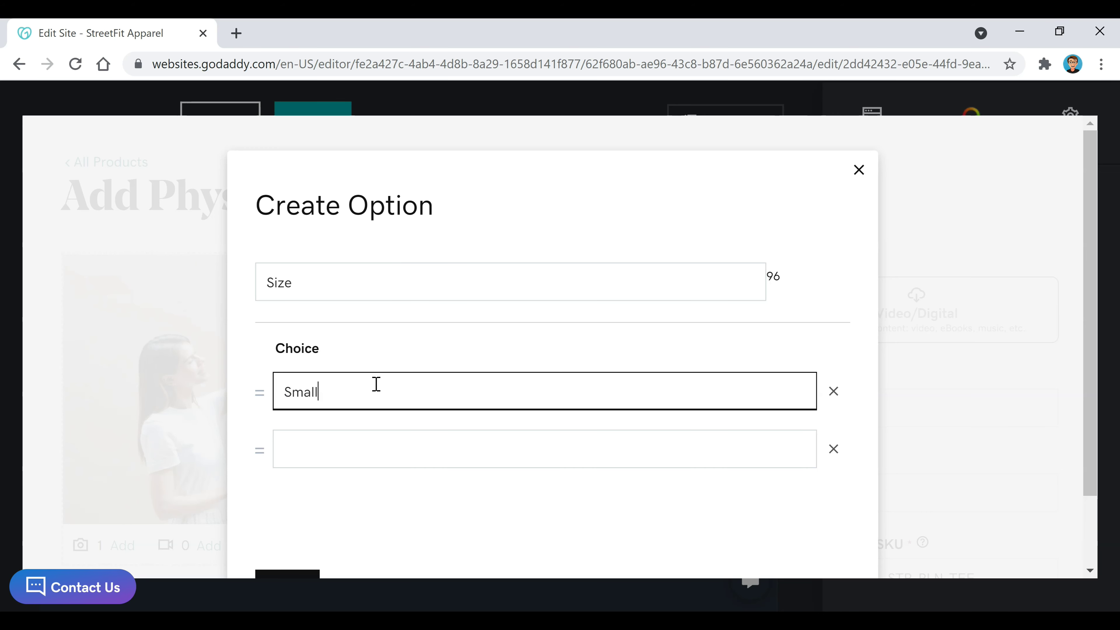
Add Medium, Large and XL as further choices of the Size option and save the option.
{"action": "key", "text": "Tab"}
{"action": "key", "text": "Tab"}
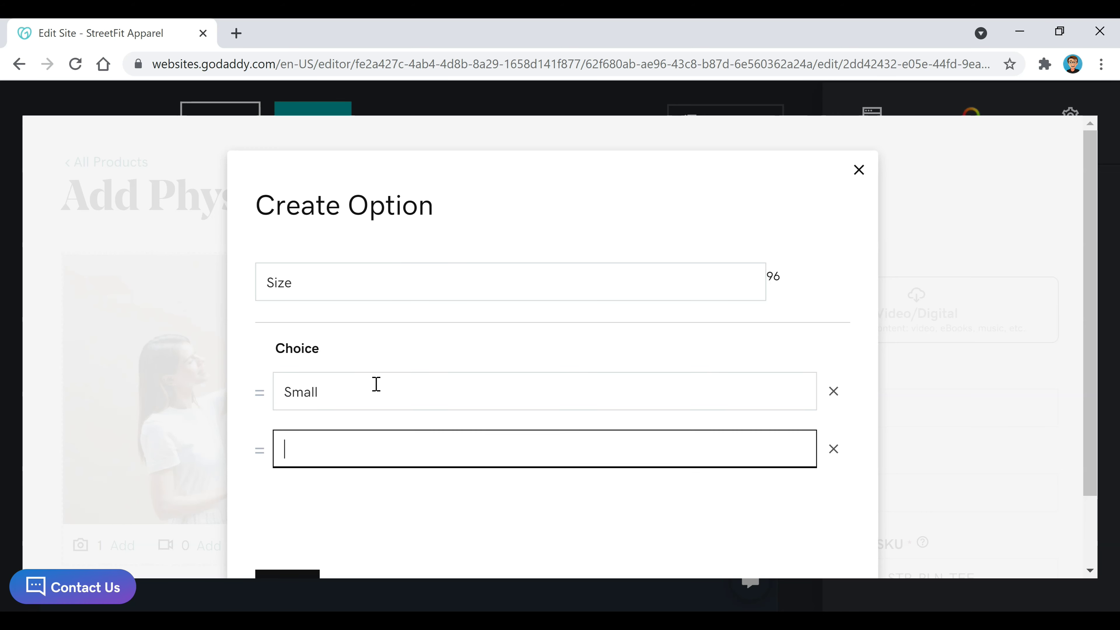
{"action": "type", "text": "Medium"}
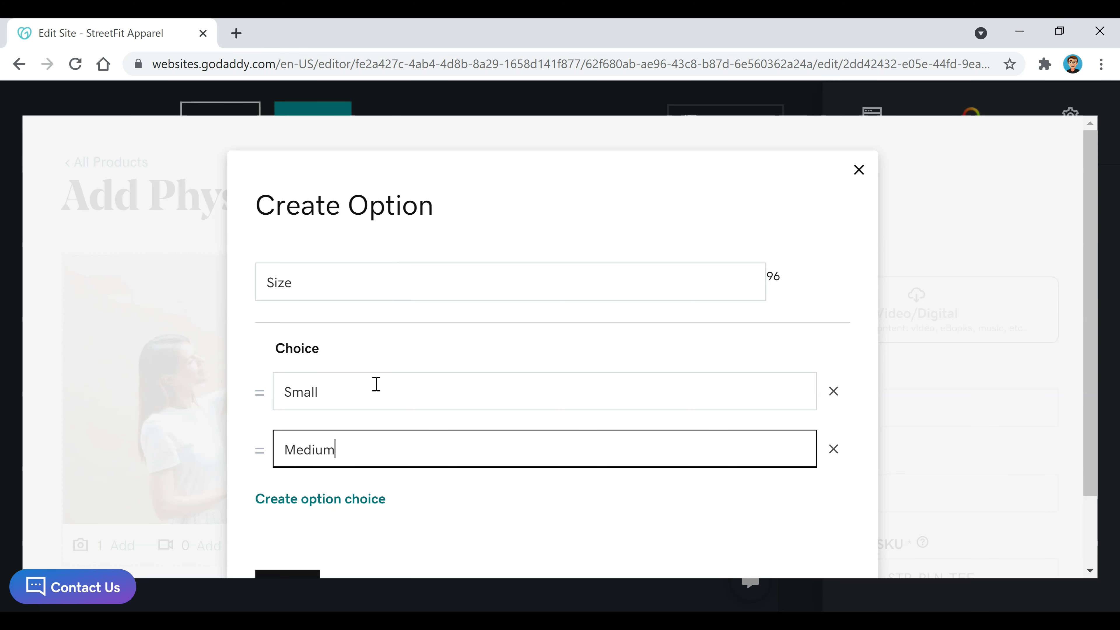
{"action": "left_click", "coordinate": [370, 499]}
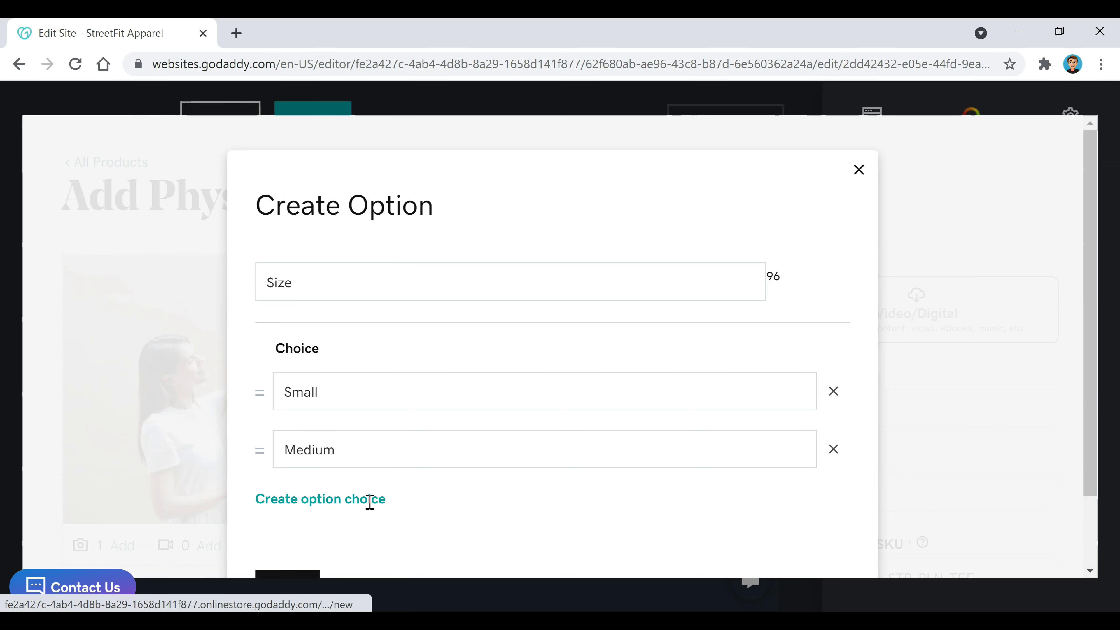
{"action": "type", "text": "Large"}
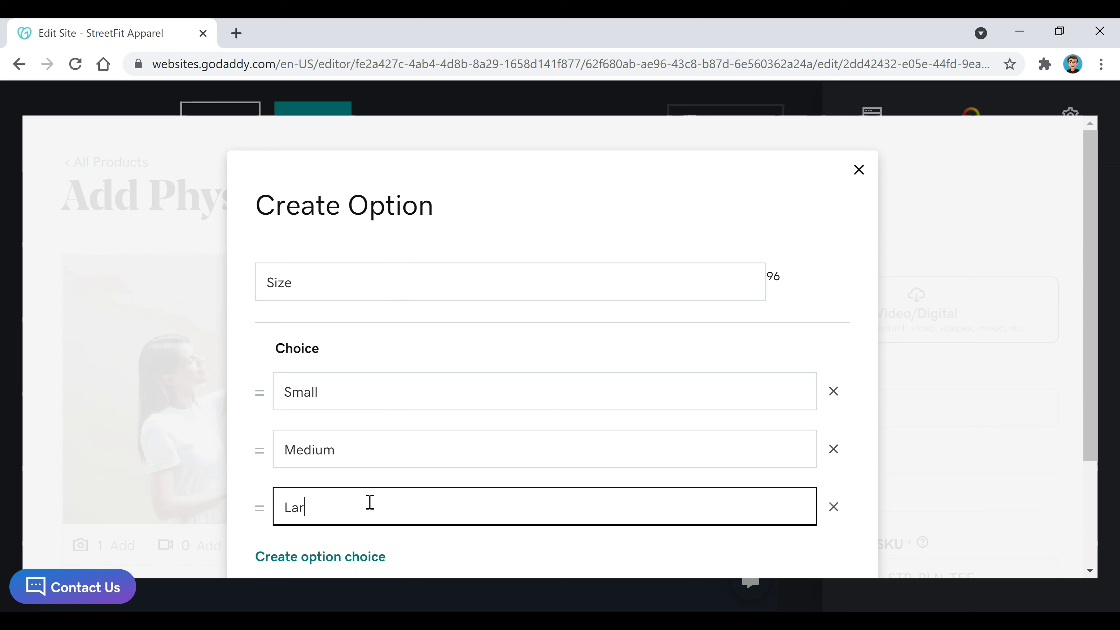
{"action": "left_click", "coordinate": [378, 557]}
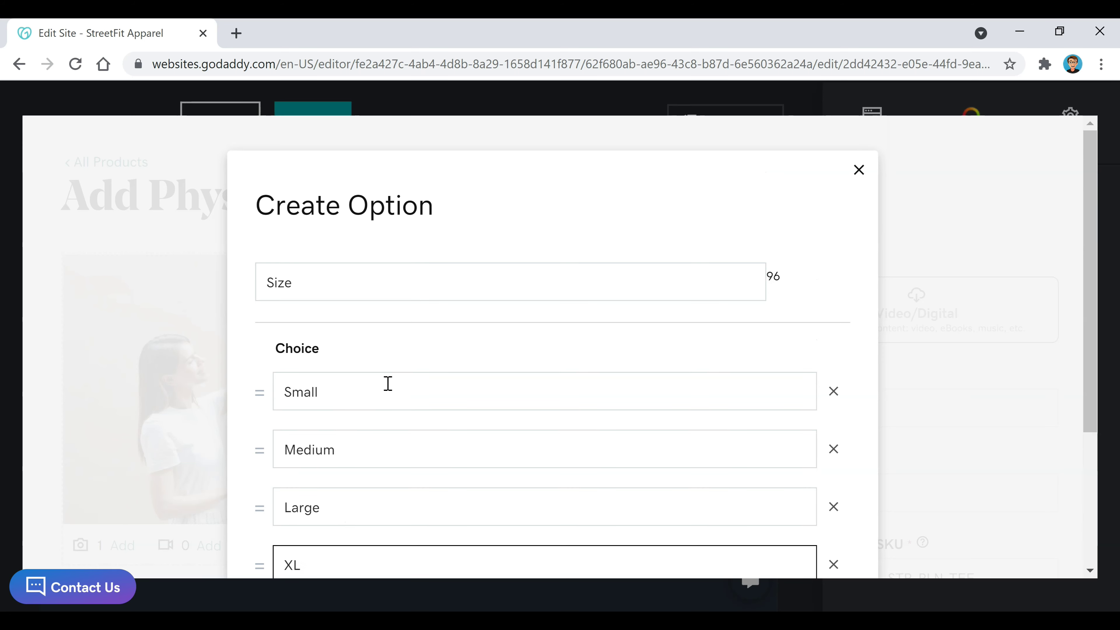
{"action": "scroll", "coordinate": [388, 383], "scroll_direction": "down", "scroll_amount": 5}
{"action": "left_click", "coordinate": [295, 507]}
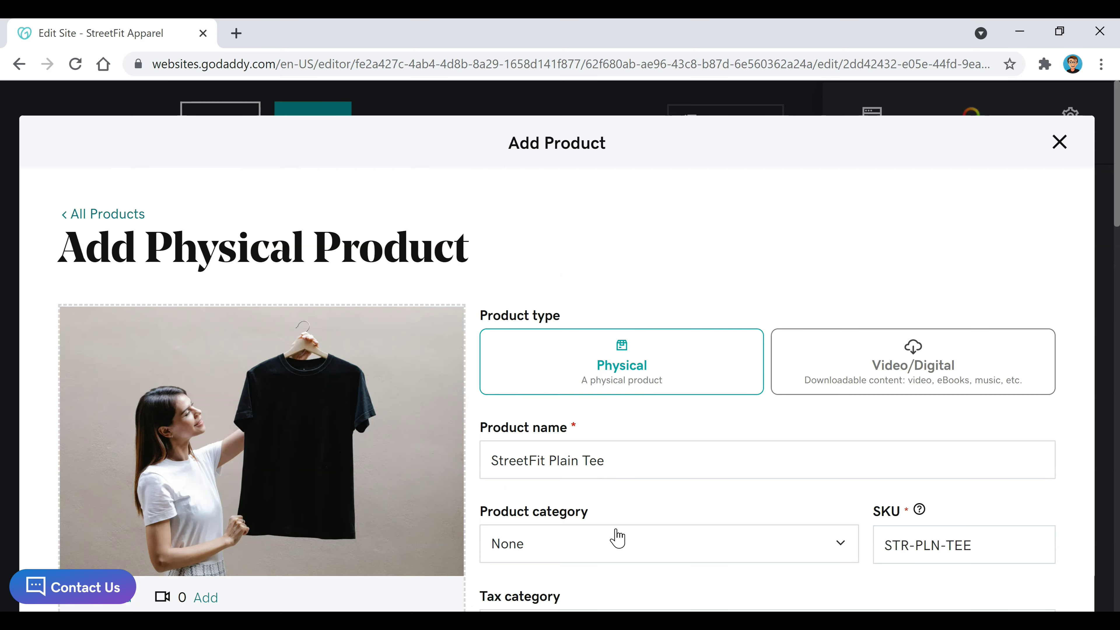
Create a second product option, Color, with the choices Black, White, Red and Green.
{"action": "scroll", "coordinate": [617, 537], "scroll_direction": "down", "scroll_amount": 2}
{"action": "scroll", "coordinate": [617, 537], "scroll_direction": "down", "scroll_amount": 10}
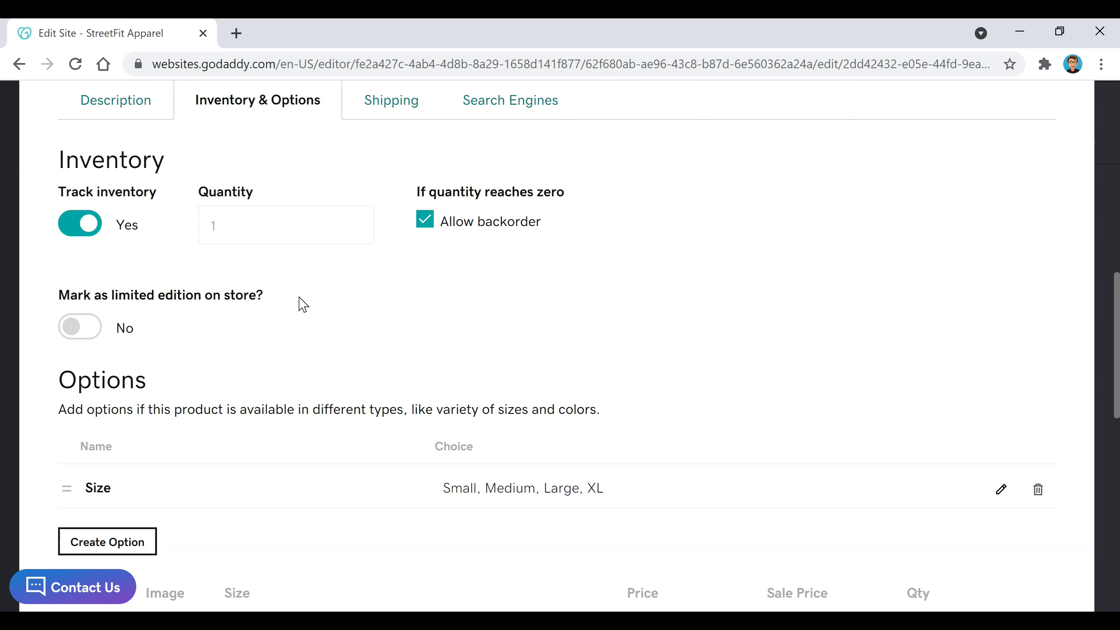
{"action": "scroll", "coordinate": [110, 461], "scroll_direction": "down", "scroll_amount": 2}
{"action": "left_click", "coordinate": [110, 461]}
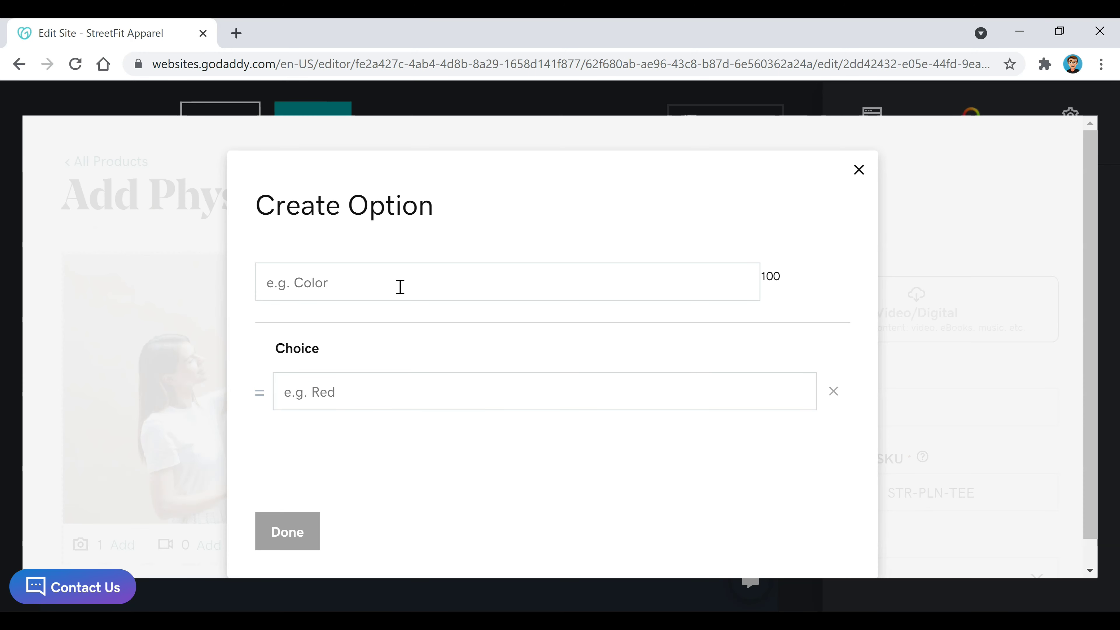
{"action": "left_click", "coordinate": [399, 286]}
{"action": "left_click", "coordinate": [311, 369]}
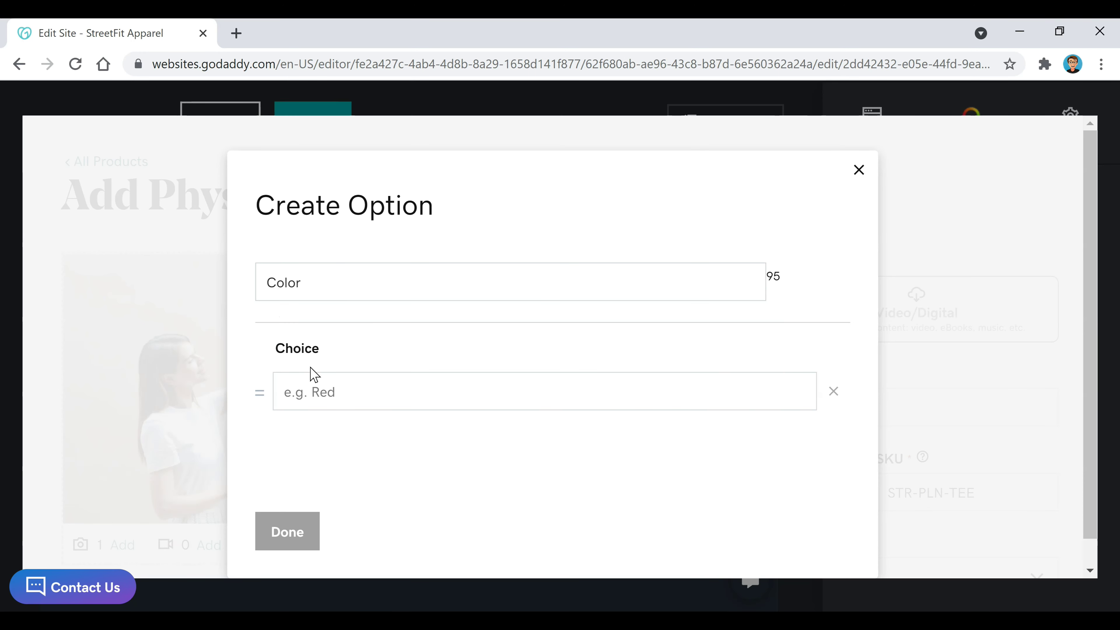
{"action": "left_click", "coordinate": [303, 372]}
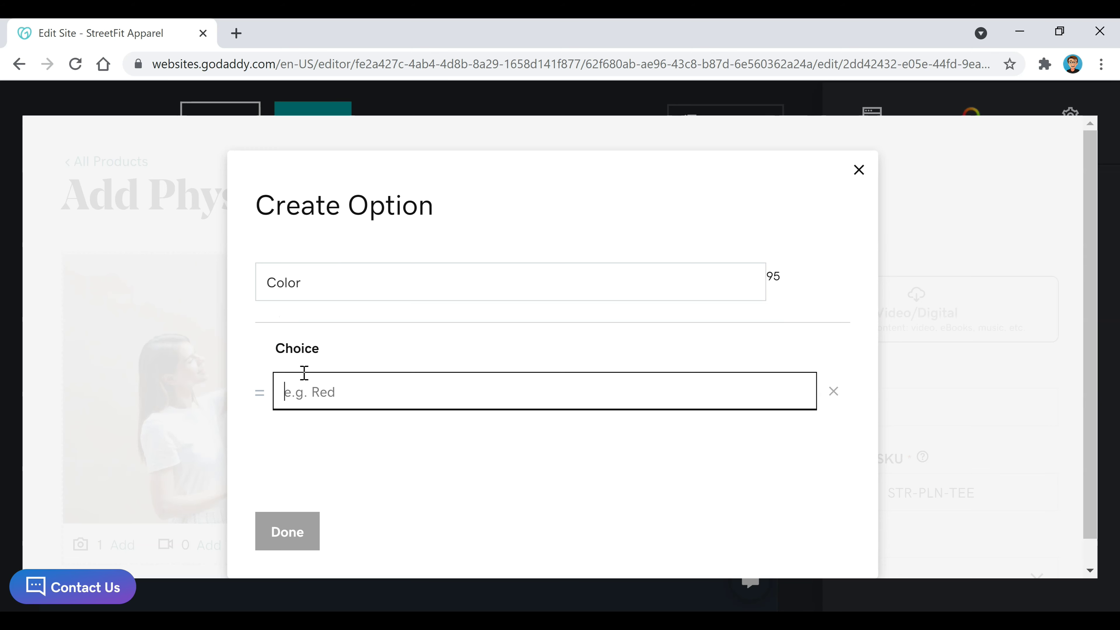
{"action": "type", "text": "Black"}
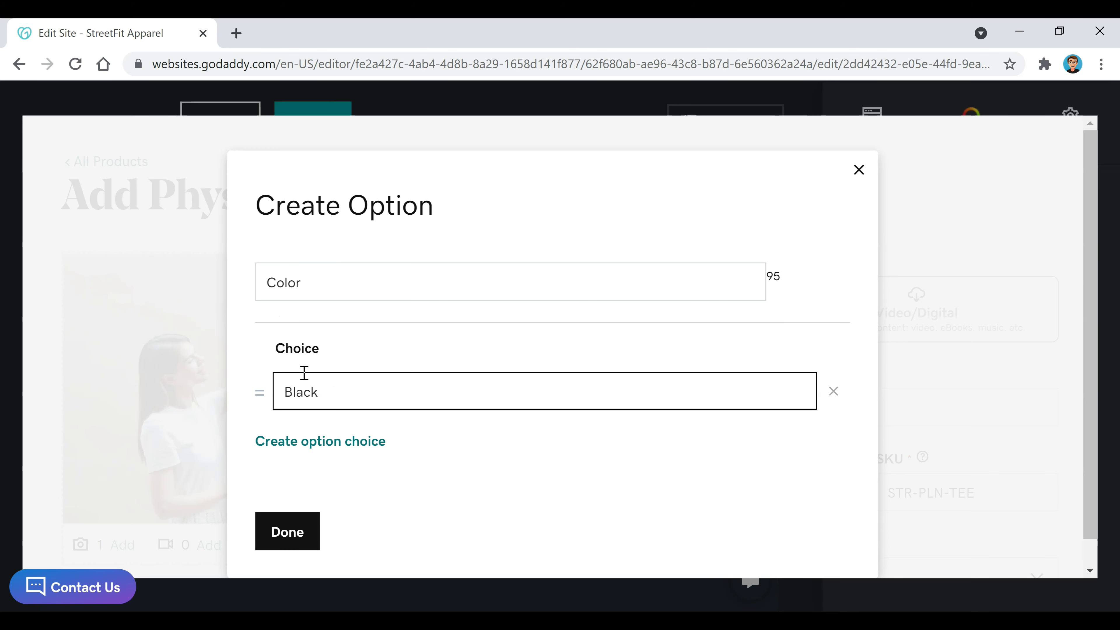
{"action": "left_click", "coordinate": [328, 440]}
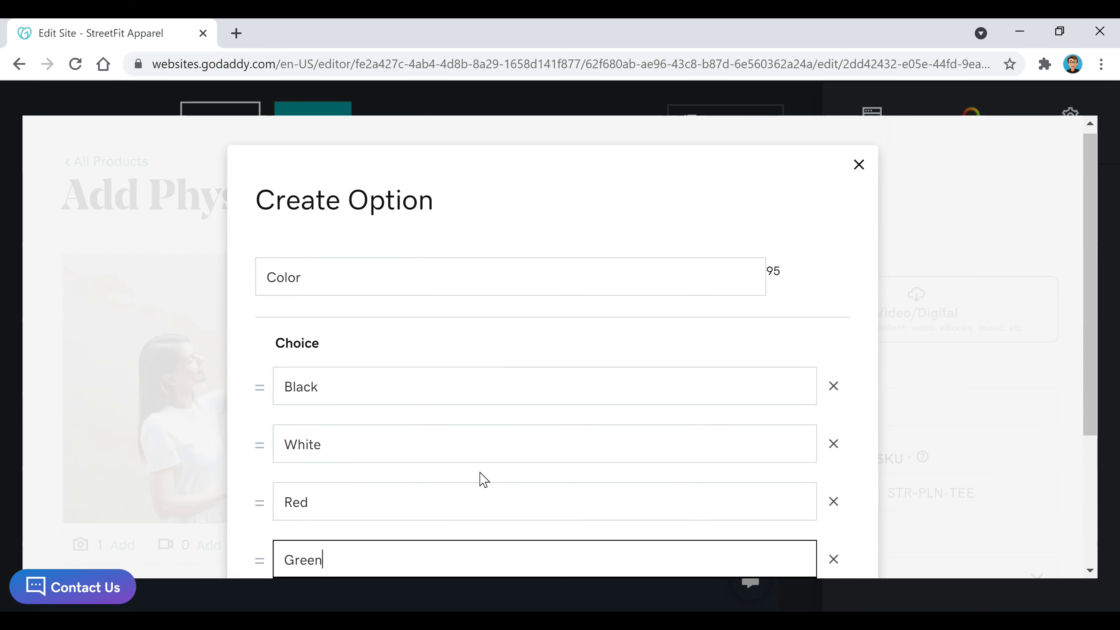
{"action": "scroll", "coordinate": [483, 478], "scroll_direction": "down", "scroll_amount": 5}
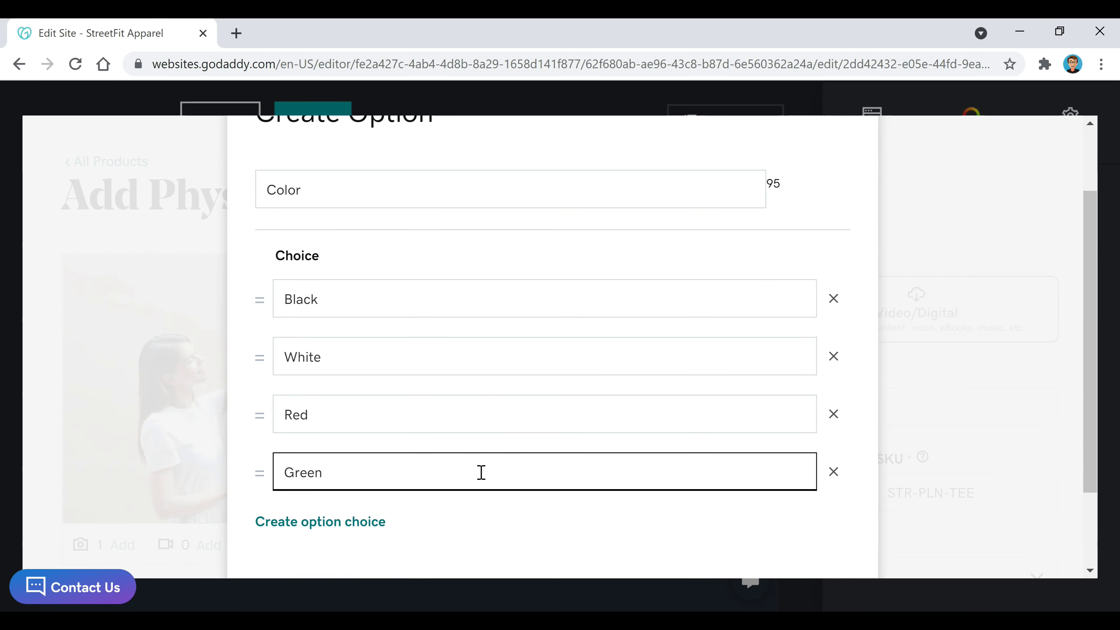
{"action": "left_click", "coordinate": [291, 511]}
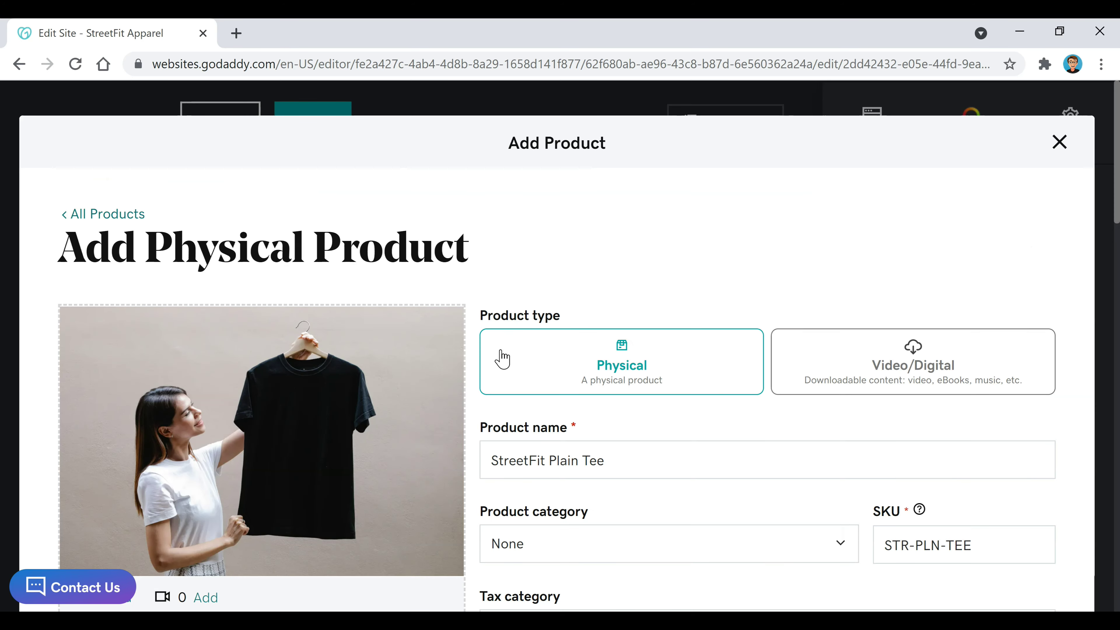
Examine the product's options and the list of size and color variants with their SKUs, prices and quantities.
{"action": "scroll", "coordinate": [497, 455], "scroll_direction": "down", "scroll_amount": 1}
{"action": "scroll", "coordinate": [497, 465], "scroll_direction": "down", "scroll_amount": 15}
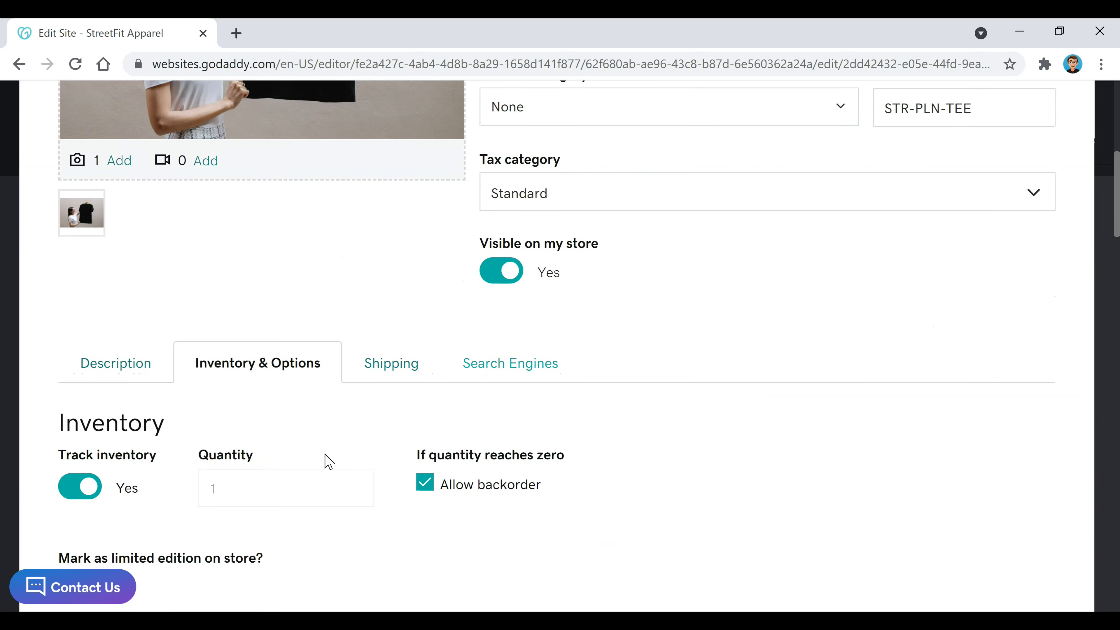
{"action": "scroll", "coordinate": [321, 462], "scroll_direction": "down", "scroll_amount": 4}
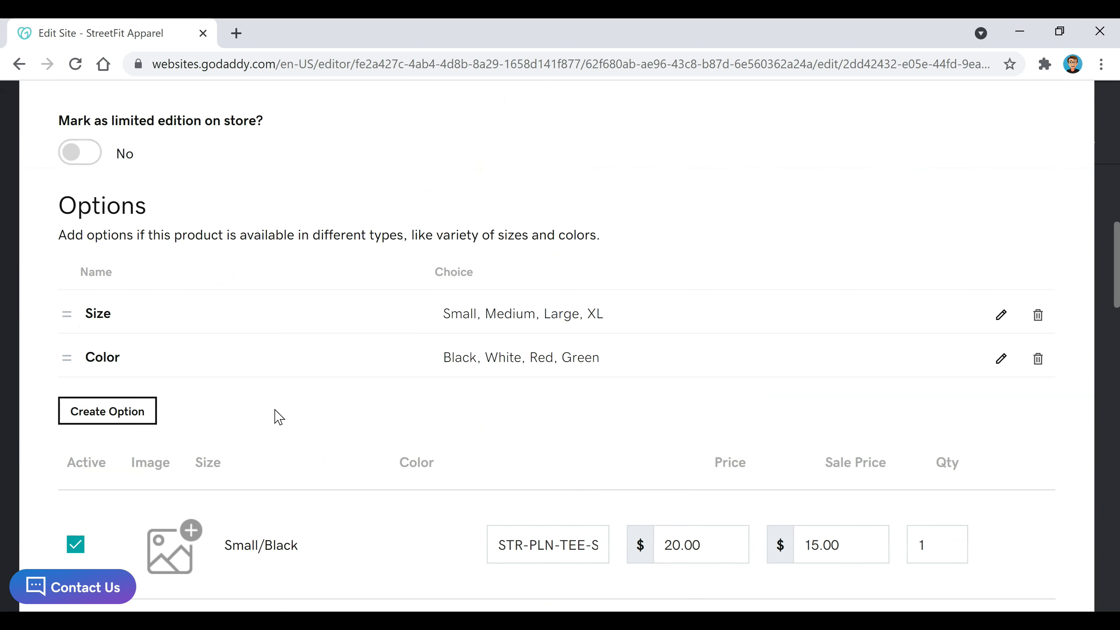
{"action": "scroll", "coordinate": [277, 415], "scroll_direction": "down", "scroll_amount": 2}
{"action": "scroll", "coordinate": [332, 317], "scroll_direction": "down", "scroll_amount": 6}
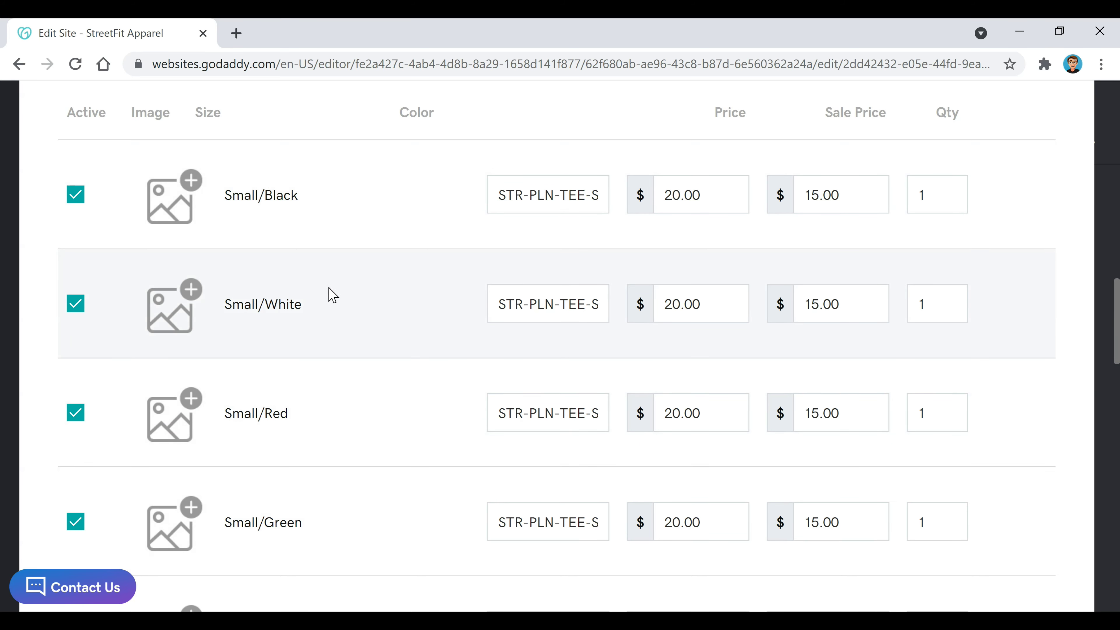
{"action": "scroll", "coordinate": [325, 310], "scroll_direction": "down", "scroll_amount": 3}
{"action": "scroll", "coordinate": [328, 322], "scroll_direction": "down", "scroll_amount": 5}
{"action": "scroll", "coordinate": [405, 473], "scroll_direction": "up", "scroll_amount": 10}
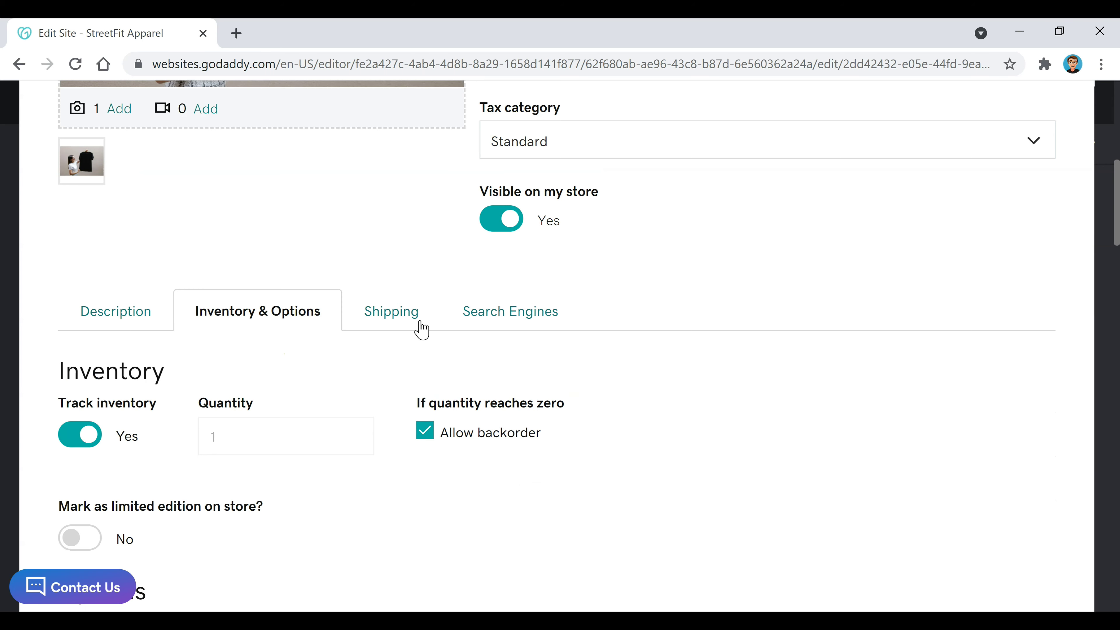
Review the shipping package settings, set the item to always ship free, and save the product.
{"action": "left_click", "coordinate": [404, 325]}
{"action": "scroll", "coordinate": [399, 452], "scroll_direction": "down", "scroll_amount": 4}
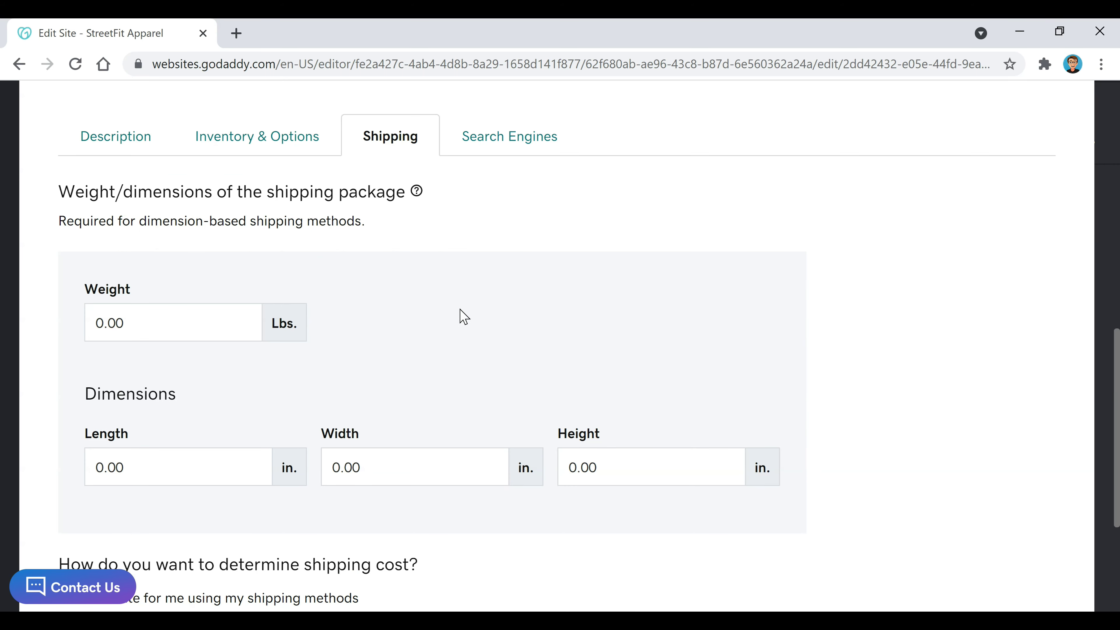
{"action": "scroll", "coordinate": [459, 318], "scroll_direction": "down", "scroll_amount": 5}
{"action": "scroll", "coordinate": [458, 331], "scroll_direction": "down", "scroll_amount": 1}
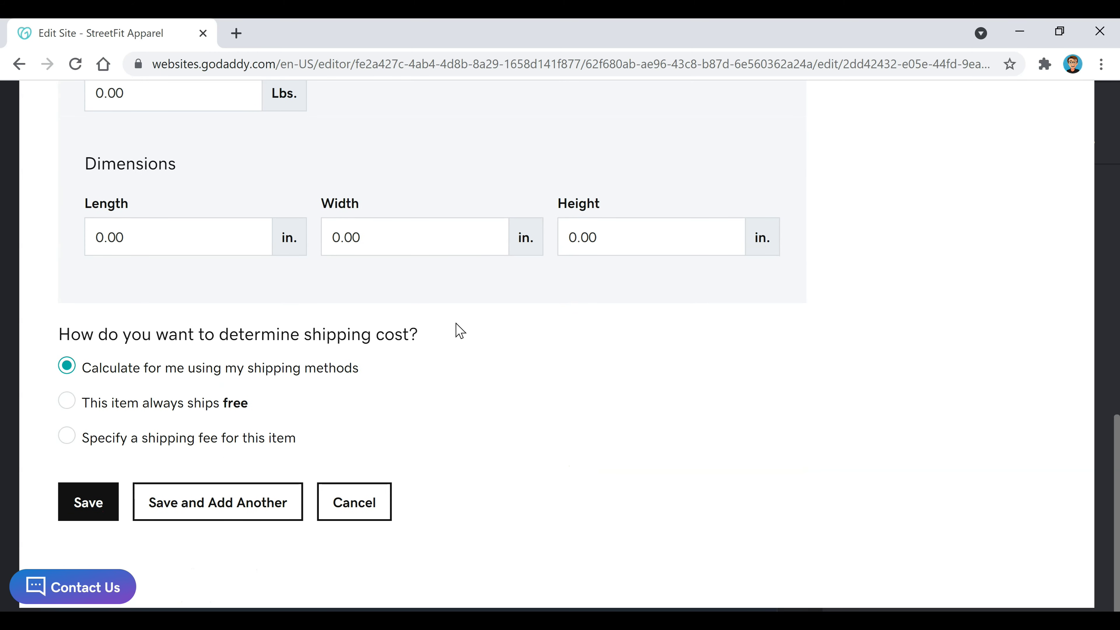
{"action": "left_click", "coordinate": [164, 406]}
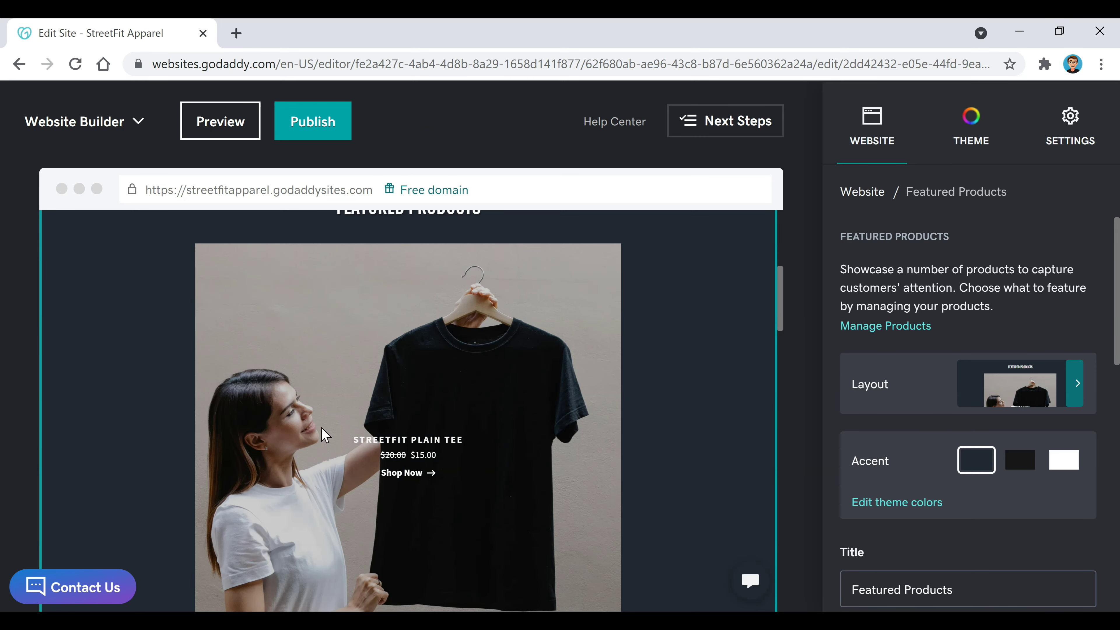
Try the white accent on the Featured Products section, then restore the dark blue accent.
{"action": "scroll", "coordinate": [743, 411], "scroll_direction": "down", "scroll_amount": 1}
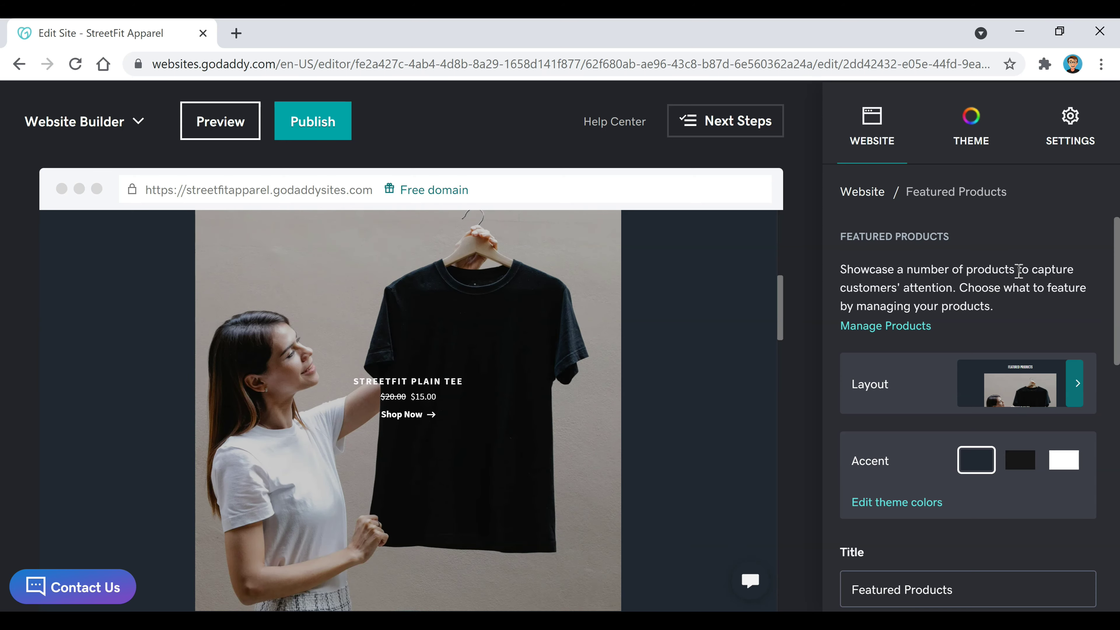
{"action": "scroll", "coordinate": [987, 273], "scroll_direction": "down", "scroll_amount": 2}
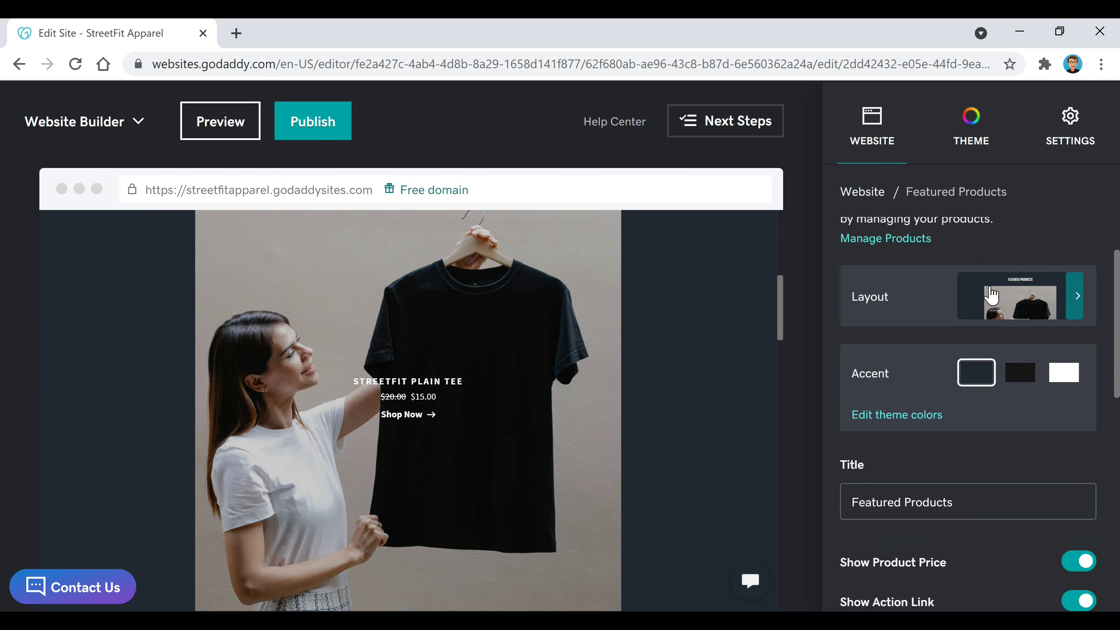
{"action": "left_click", "coordinate": [1021, 387]}
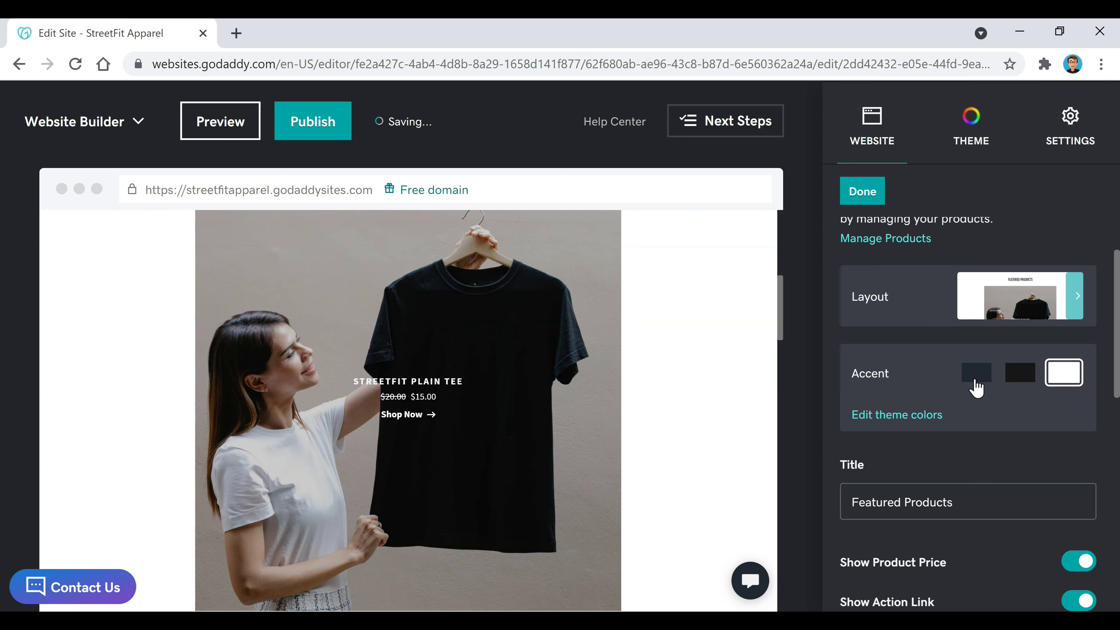
{"action": "left_click", "coordinate": [972, 375]}
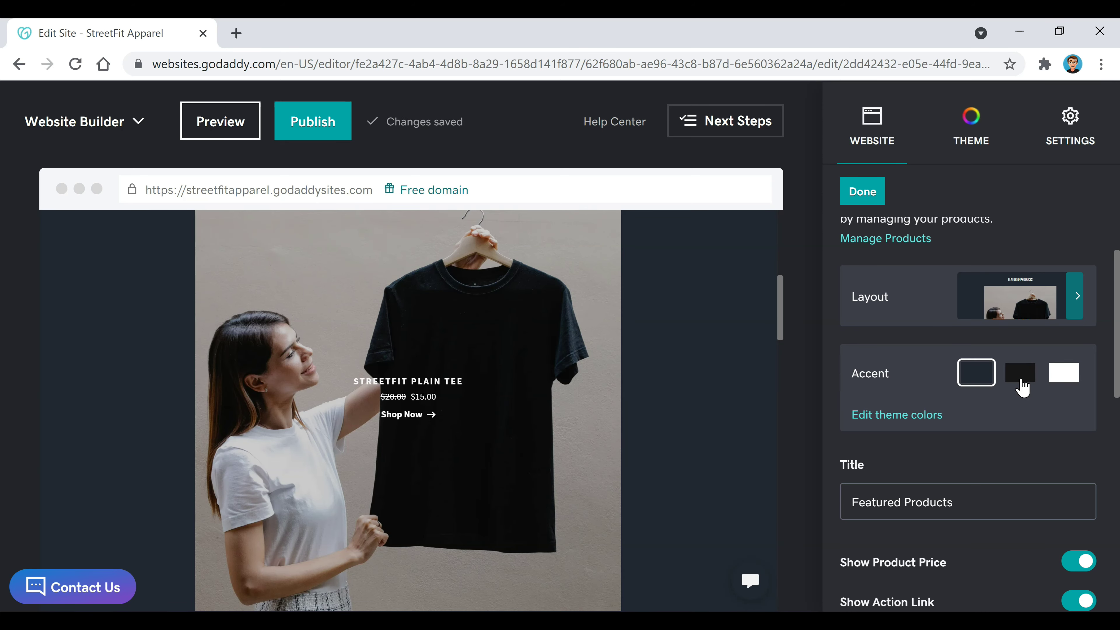
Examine the Featured Products section's title, product price, action link, link label and overlay settings without changing them.
{"action": "scroll", "coordinate": [921, 313], "scroll_direction": "down", "scroll_amount": 4}
{"action": "left_click", "coordinate": [972, 336]}
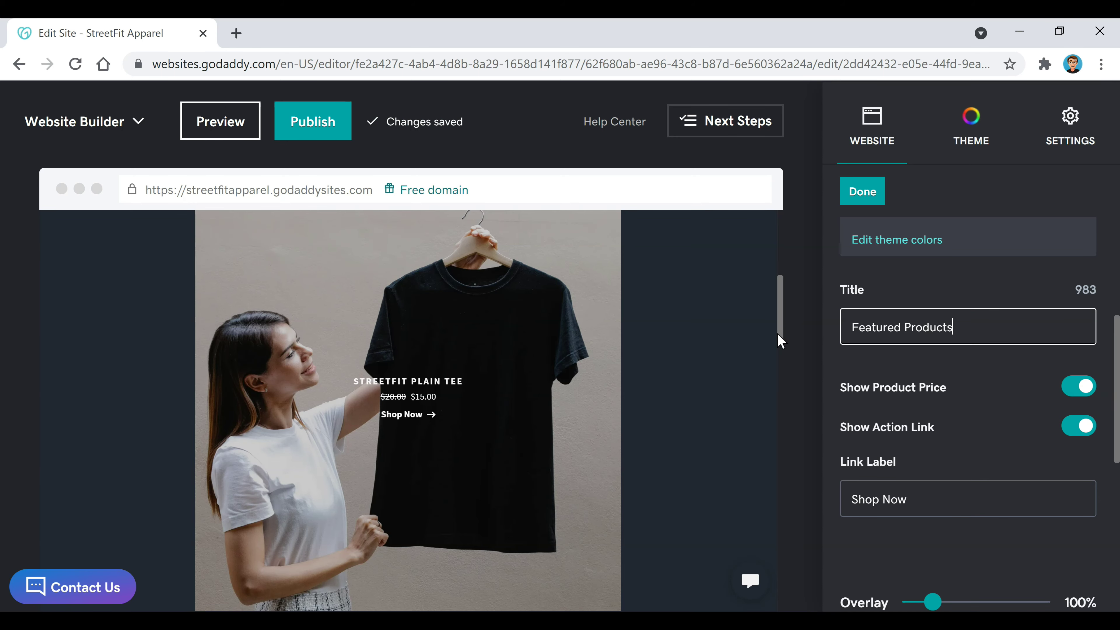
{"action": "scroll", "coordinate": [582, 362], "scroll_direction": "up", "scroll_amount": 3}
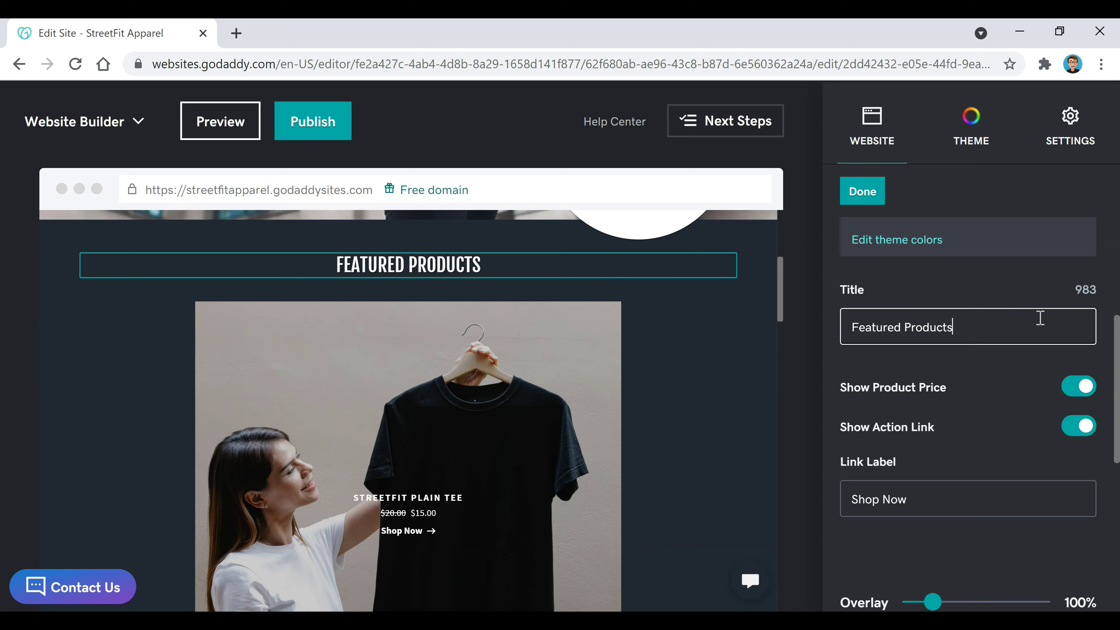
{"action": "scroll", "coordinate": [1027, 342], "scroll_direction": "down", "scroll_amount": 2}
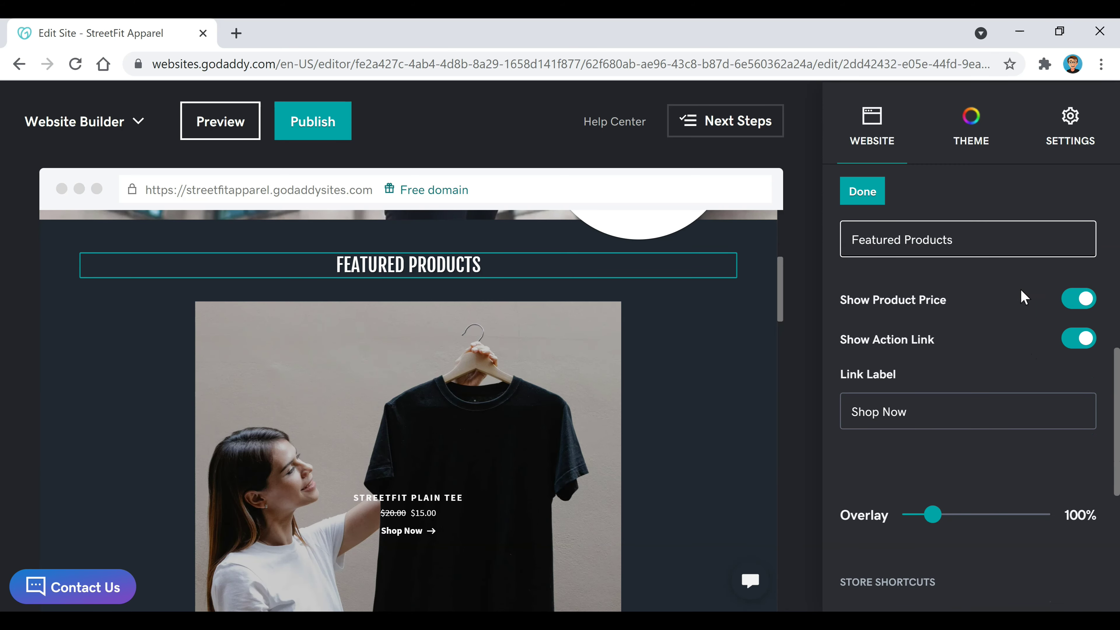
{"action": "scroll", "coordinate": [961, 317], "scroll_direction": "down", "scroll_amount": 2}
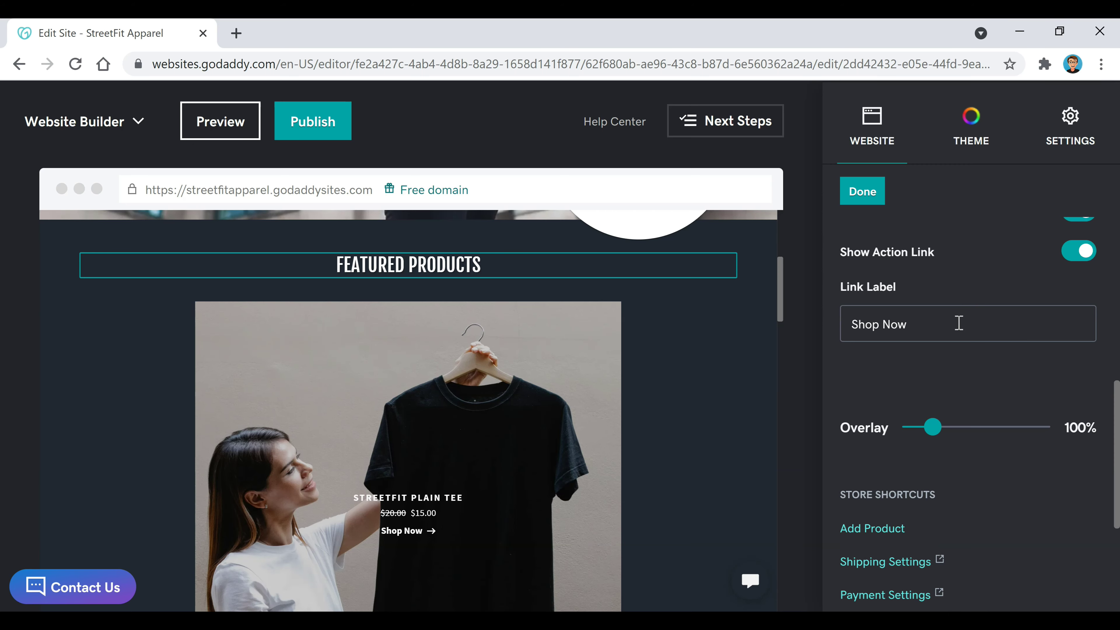
Look over the Featured Products section's overlay and store shortcuts, and finish editing the section.
{"action": "scroll", "coordinate": [1023, 343], "scroll_direction": "down", "scroll_amount": 2}
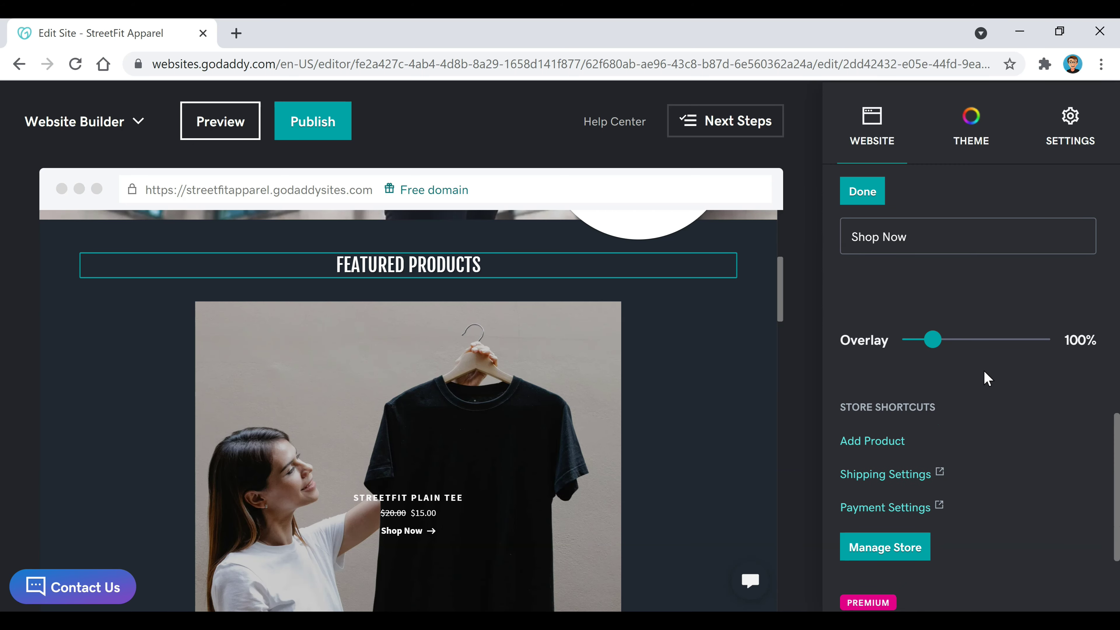
{"action": "scroll", "coordinate": [984, 371], "scroll_direction": "up", "scroll_amount": 6}
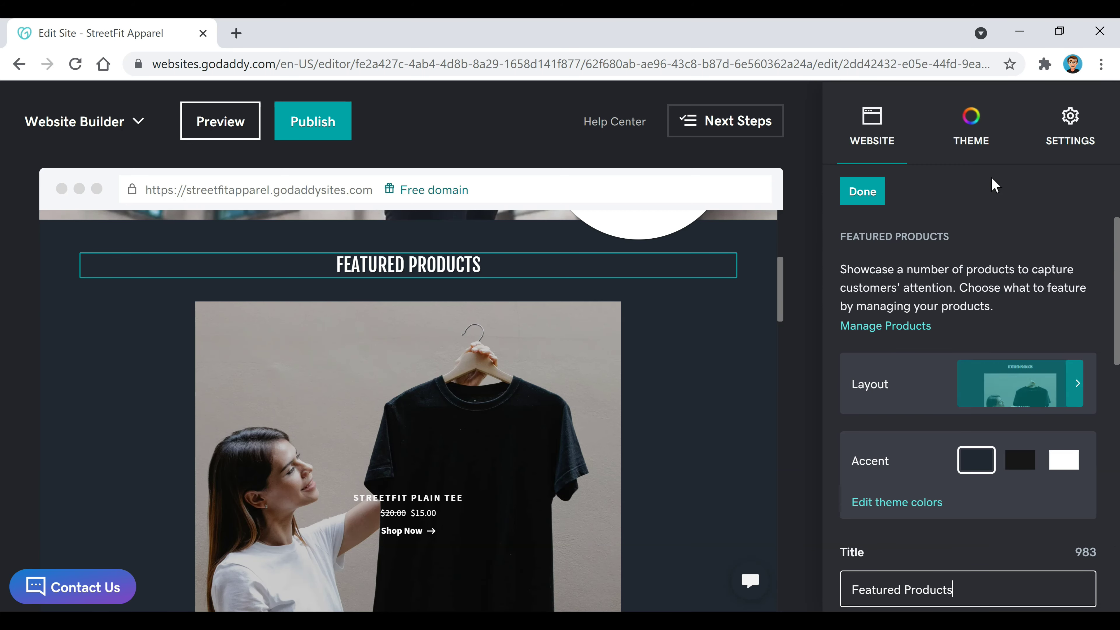
{"action": "left_click", "coordinate": [851, 198]}
In the About Us section, try the Landscape shape for the Our Team image and set it to Panoramic.
{"action": "scroll", "coordinate": [671, 303], "scroll_direction": "down", "scroll_amount": 1}
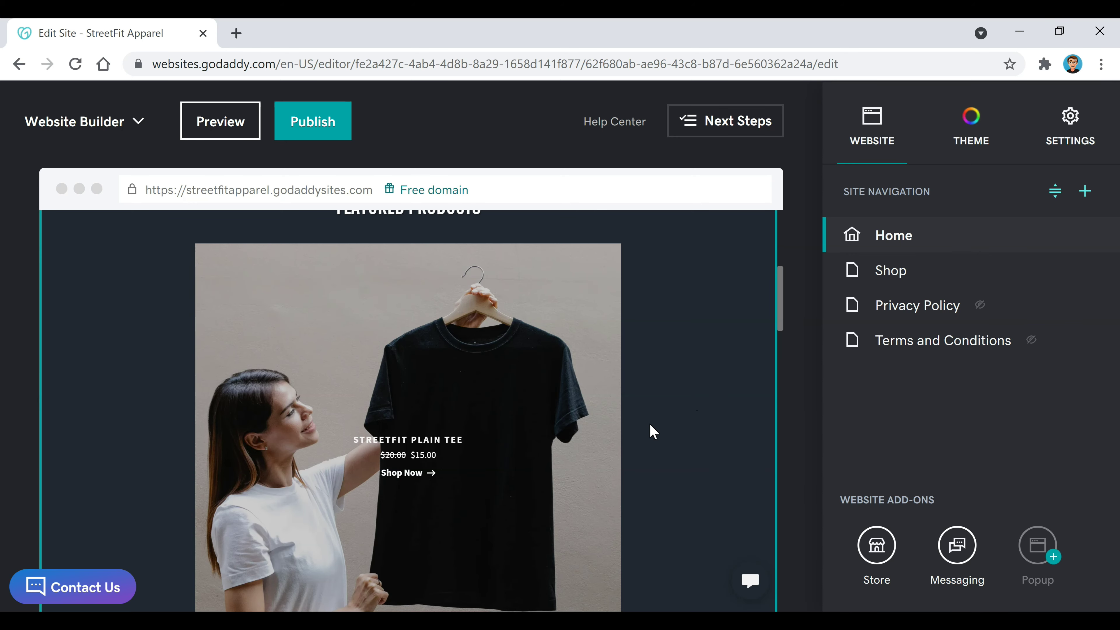
{"action": "scroll", "coordinate": [650, 425], "scroll_direction": "down", "scroll_amount": 5}
{"action": "scroll", "coordinate": [650, 446], "scroll_direction": "down", "scroll_amount": 5}
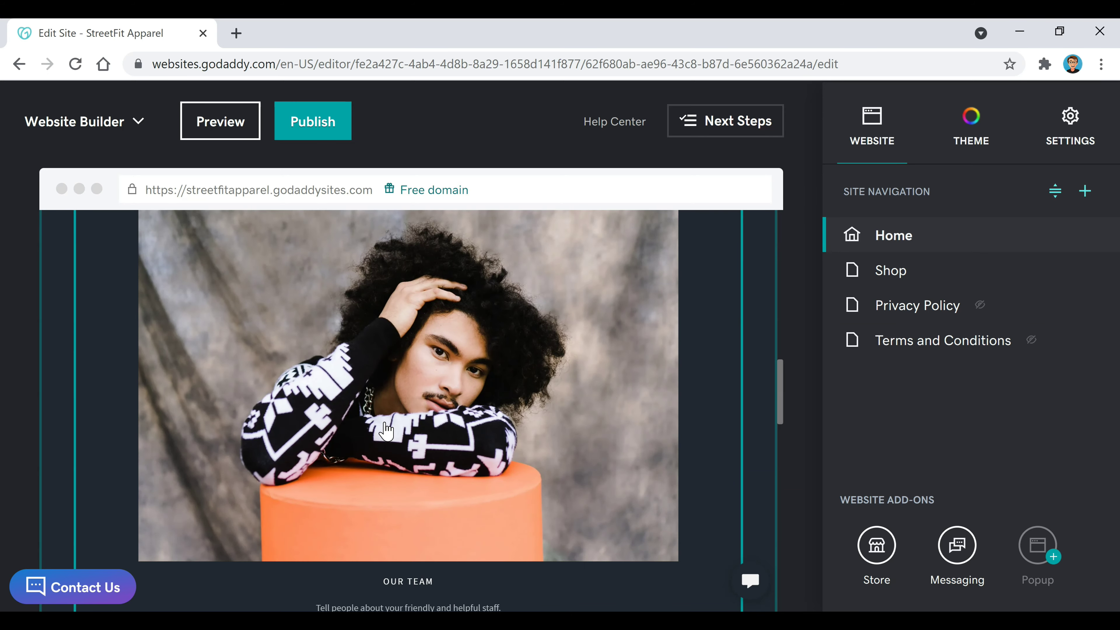
{"action": "scroll", "coordinate": [397, 443], "scroll_direction": "down", "scroll_amount": 3}
{"action": "scroll", "coordinate": [606, 365], "scroll_direction": "up", "scroll_amount": 6}
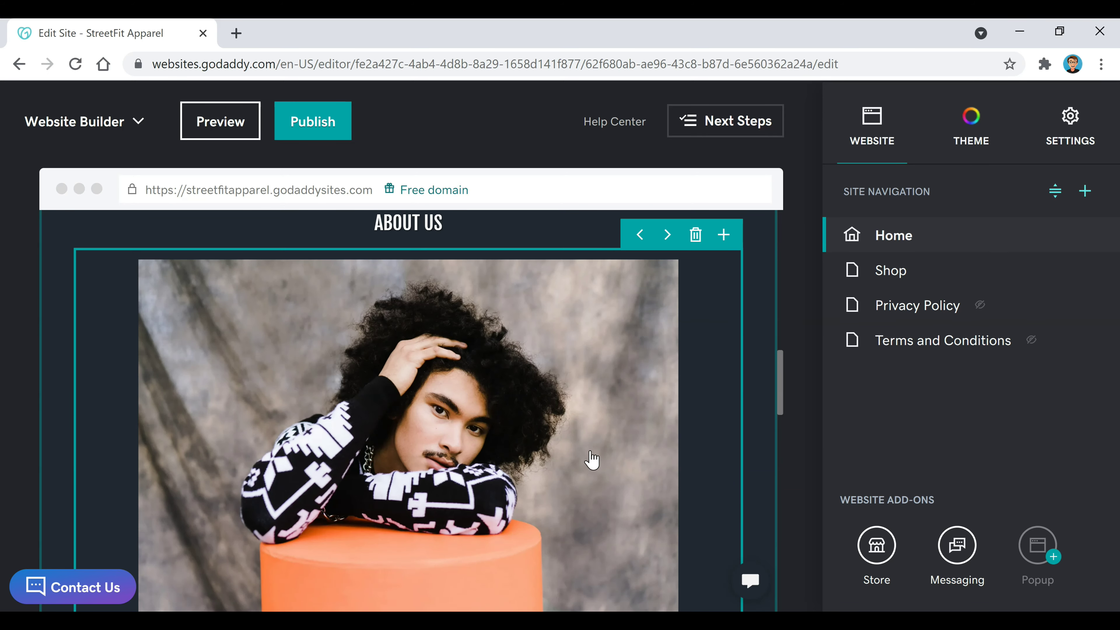
{"action": "left_click", "coordinate": [433, 338]}
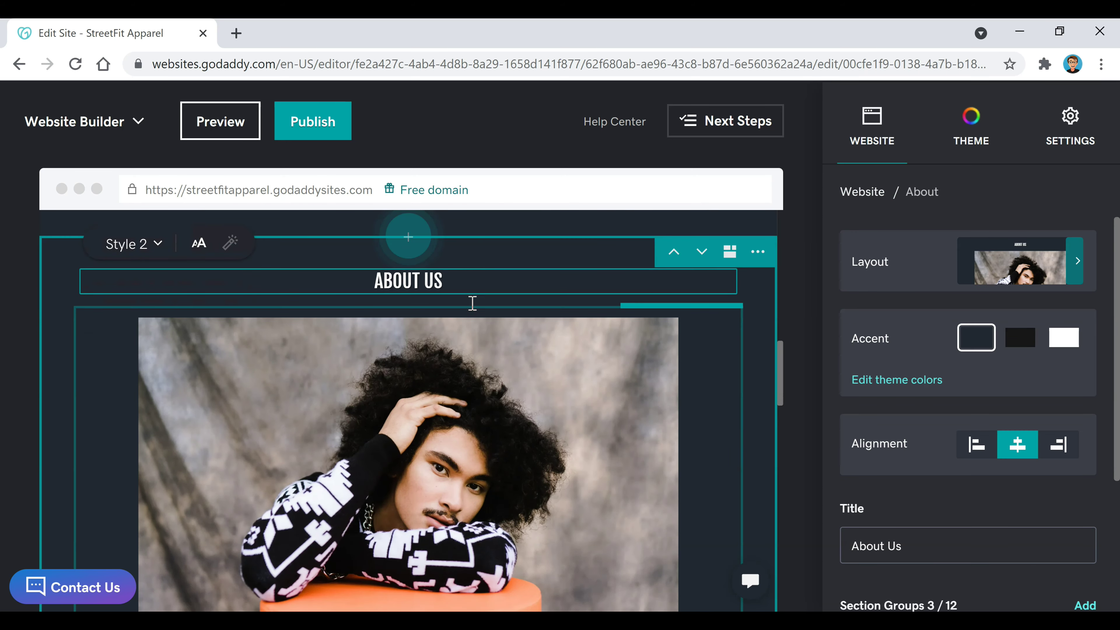
{"action": "scroll", "coordinate": [605, 401], "scroll_direction": "down", "scroll_amount": 3}
{"action": "left_click", "coordinate": [596, 408]}
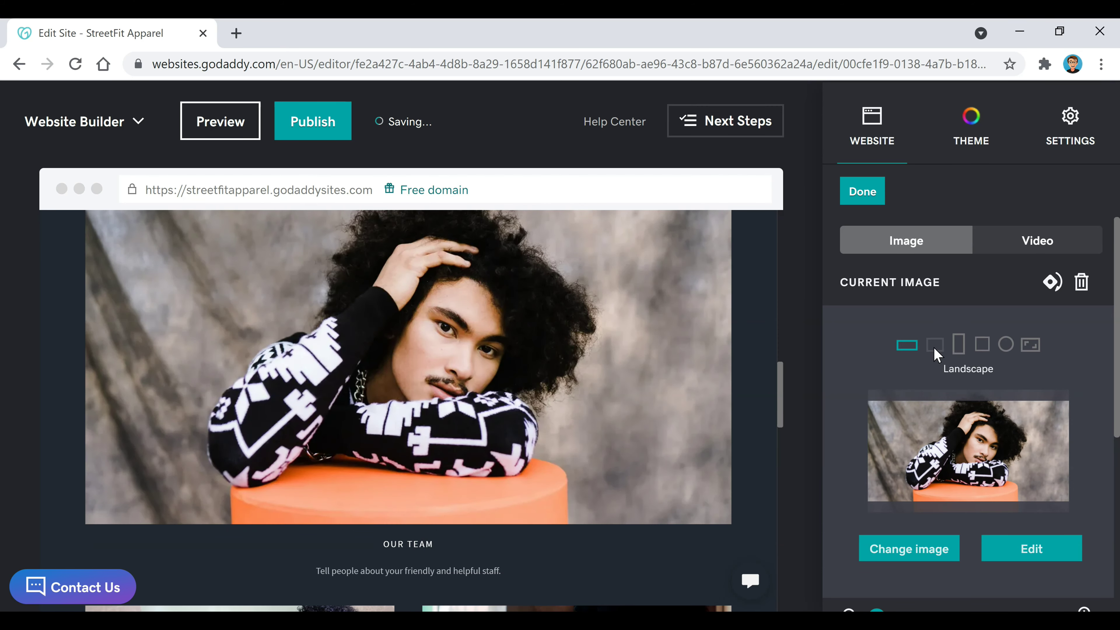
{"action": "left_click", "coordinate": [934, 348]}
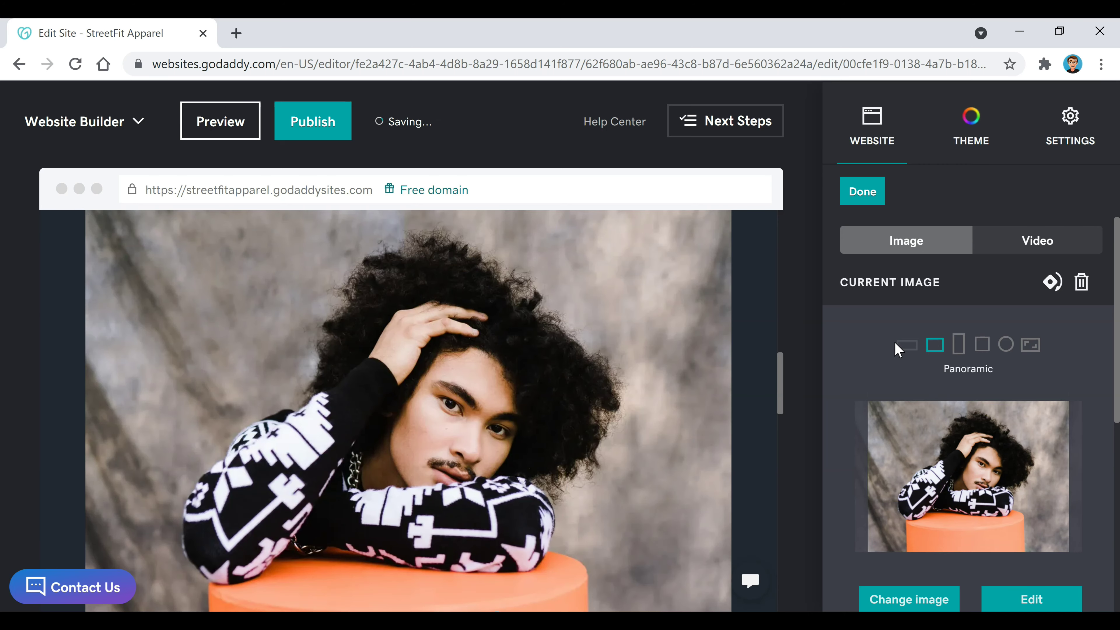
{"action": "left_click", "coordinate": [913, 344]}
Examine the Our Team headline and description and the Our History group's text and image settings.
{"action": "left_click", "coordinate": [450, 426]}
{"action": "left_click", "coordinate": [454, 454]}
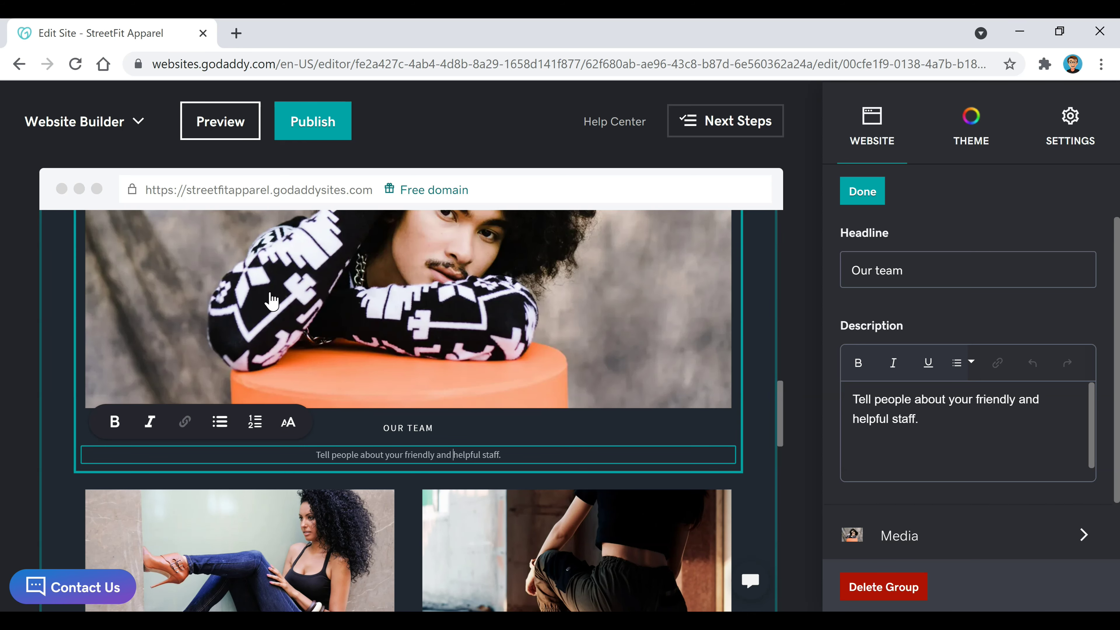
{"action": "scroll", "coordinate": [527, 328], "scroll_direction": "down", "scroll_amount": 5}
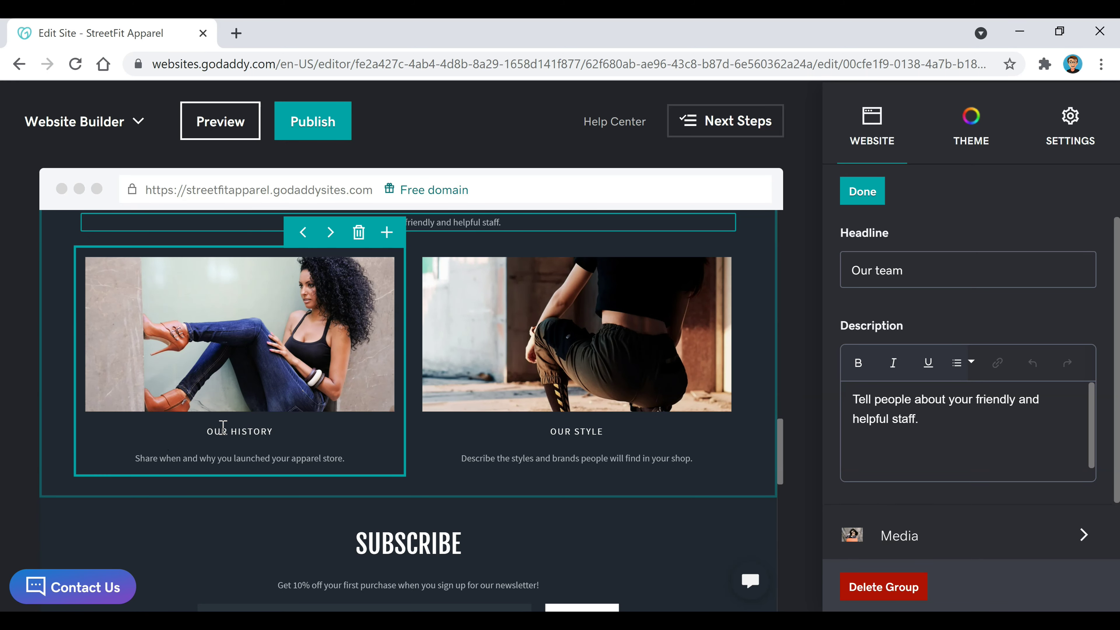
{"action": "left_click", "coordinate": [250, 433]}
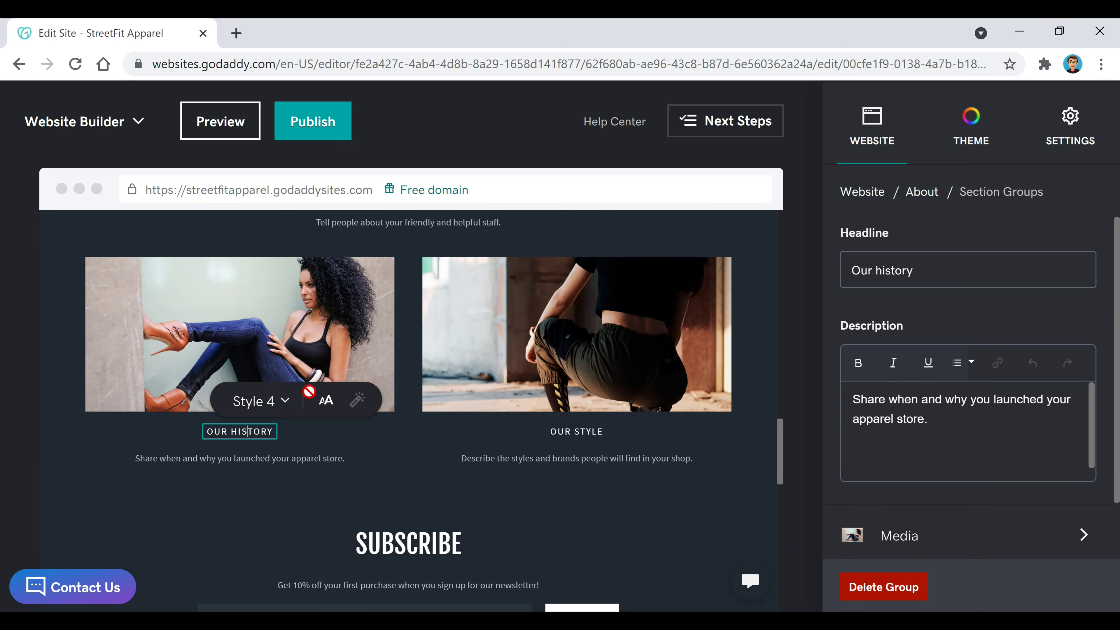
{"action": "left_click", "coordinate": [277, 309]}
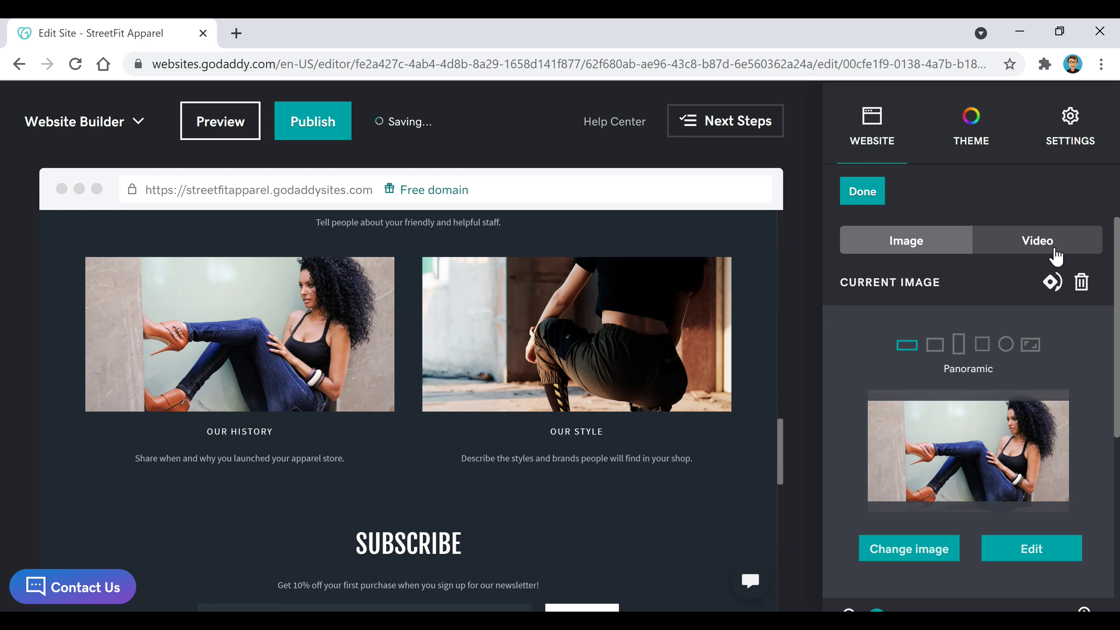
Examine the Subscribe section's accent, headline, signup coupon, description, email field and button label settings.
{"action": "scroll", "coordinate": [397, 371], "scroll_direction": "down", "scroll_amount": 3}
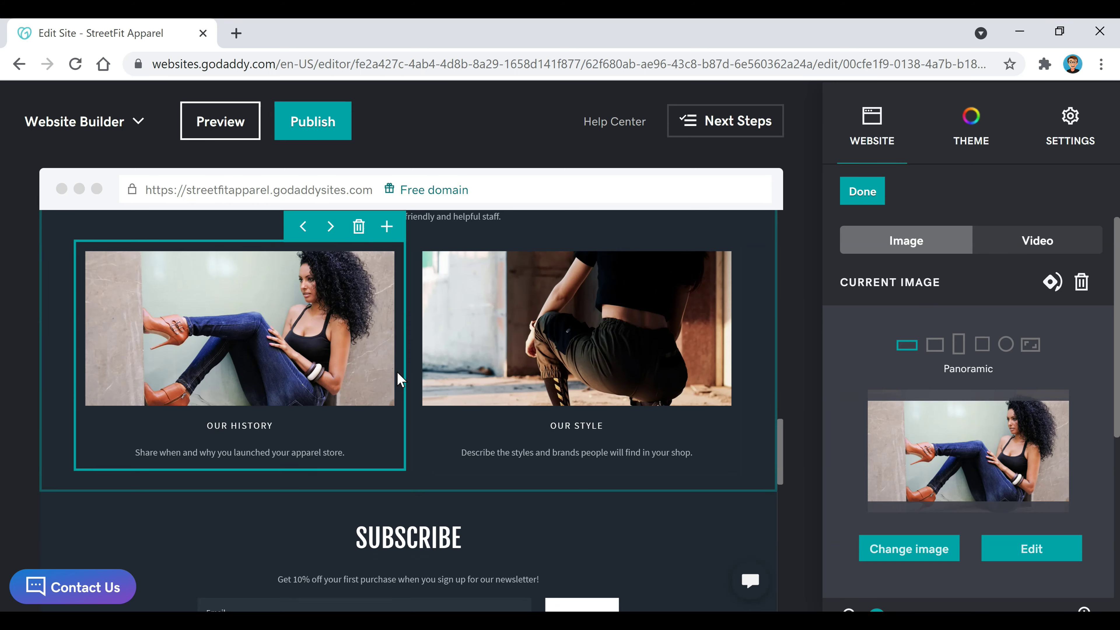
{"action": "scroll", "coordinate": [398, 380], "scroll_direction": "down", "scroll_amount": 1}
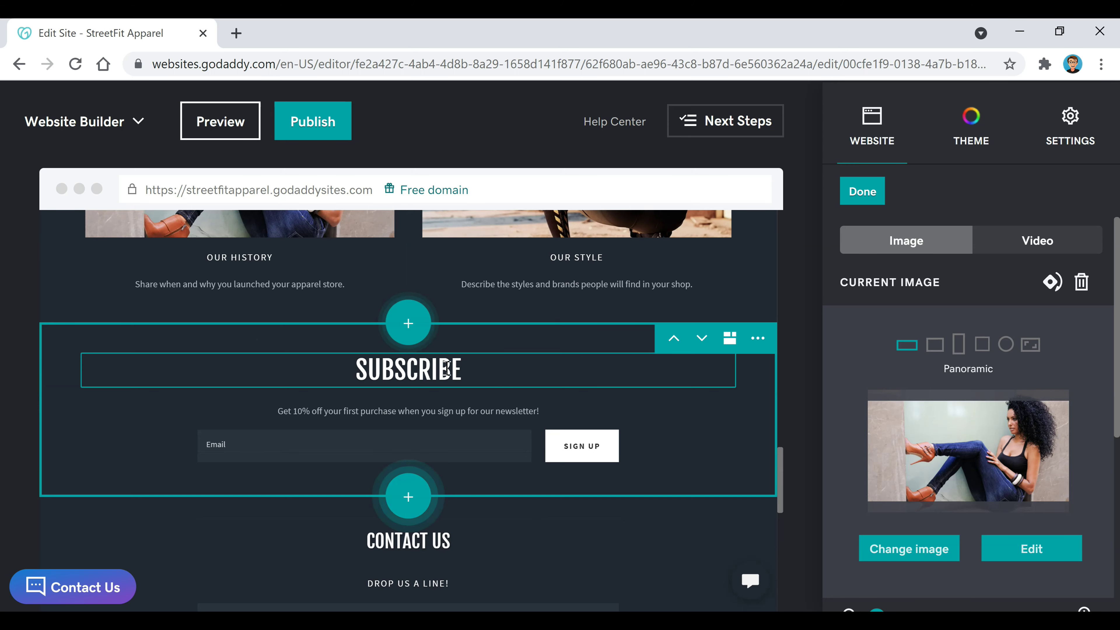
{"action": "scroll", "coordinate": [441, 366], "scroll_direction": "down", "scroll_amount": 2}
{"action": "left_click", "coordinate": [416, 337]}
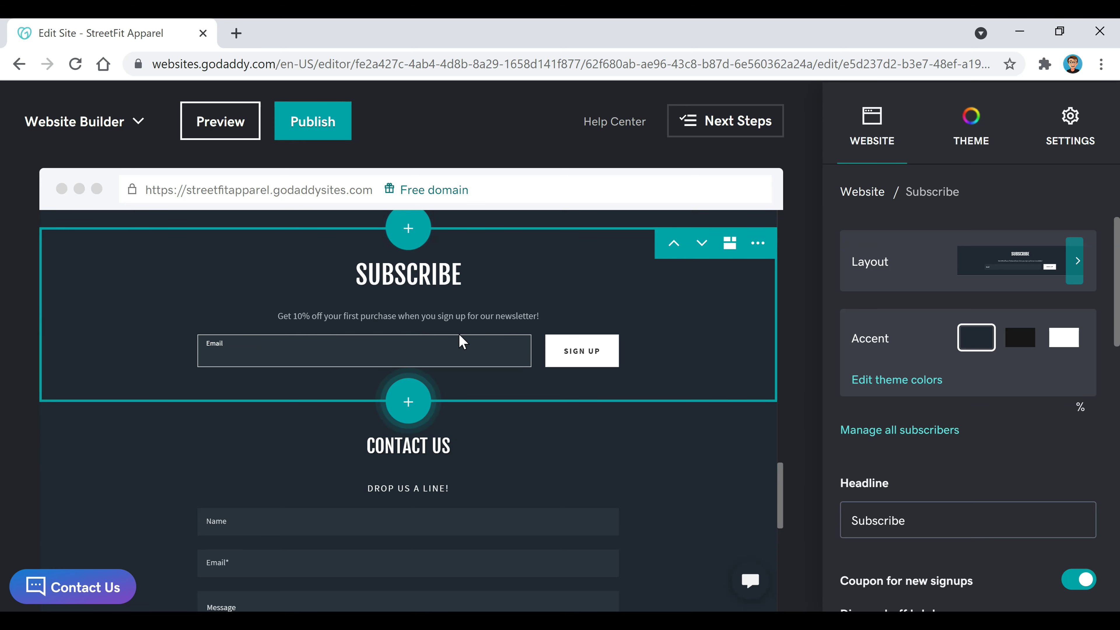
{"action": "left_click", "coordinate": [422, 341]}
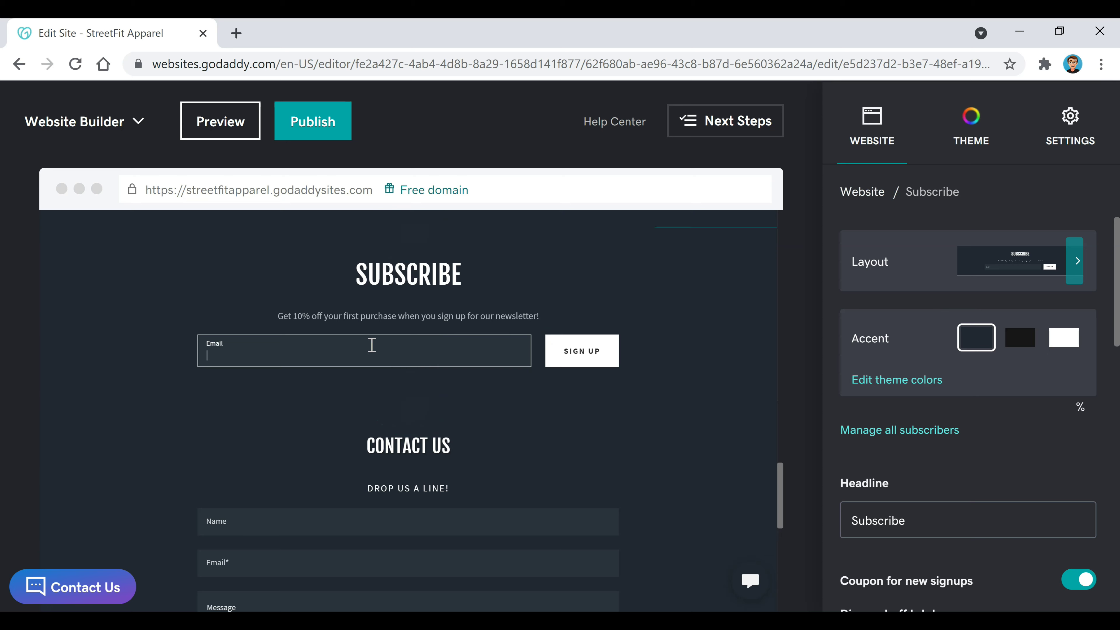
{"action": "scroll", "coordinate": [998, 326], "scroll_direction": "down", "scroll_amount": 7}
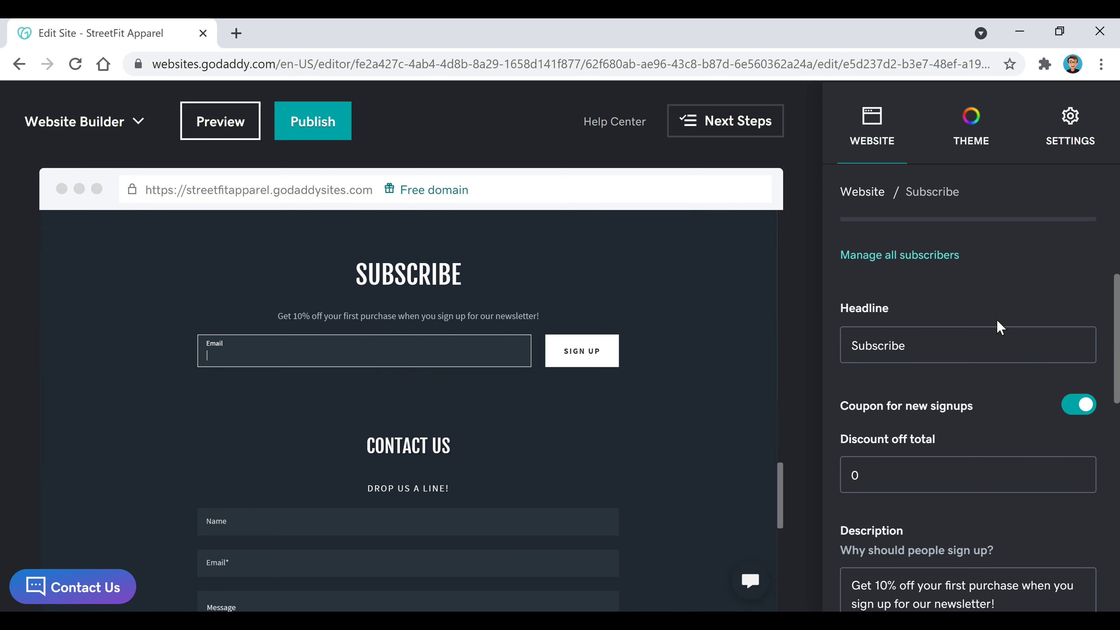
{"action": "scroll", "coordinate": [996, 337], "scroll_direction": "down", "scroll_amount": 8}
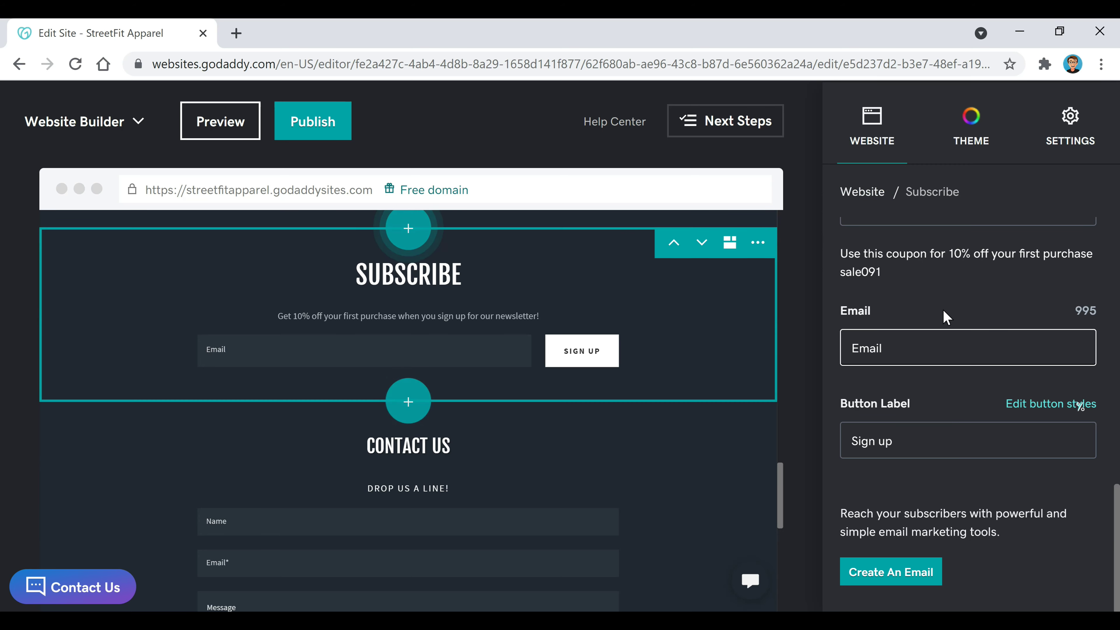
Create a subscriber email in Email Marketing by comparing the templates and starting a campaign from the Sales campaign template.
{"action": "left_click", "coordinate": [893, 576]}
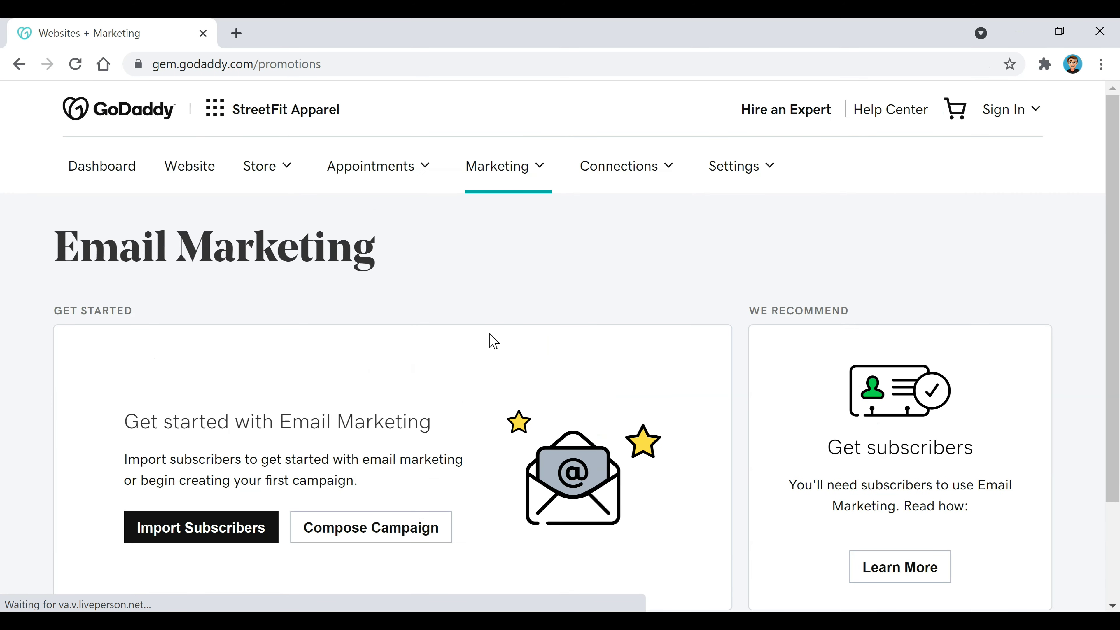
{"action": "scroll", "coordinate": [493, 339], "scroll_direction": "down", "scroll_amount": 1}
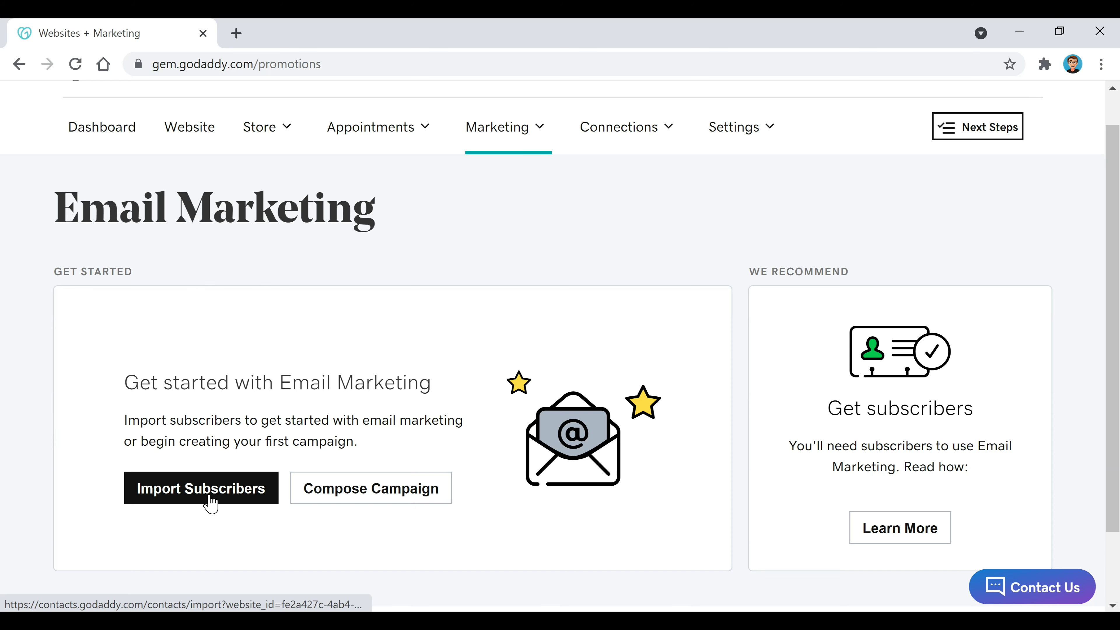
{"action": "left_click", "coordinate": [393, 502]}
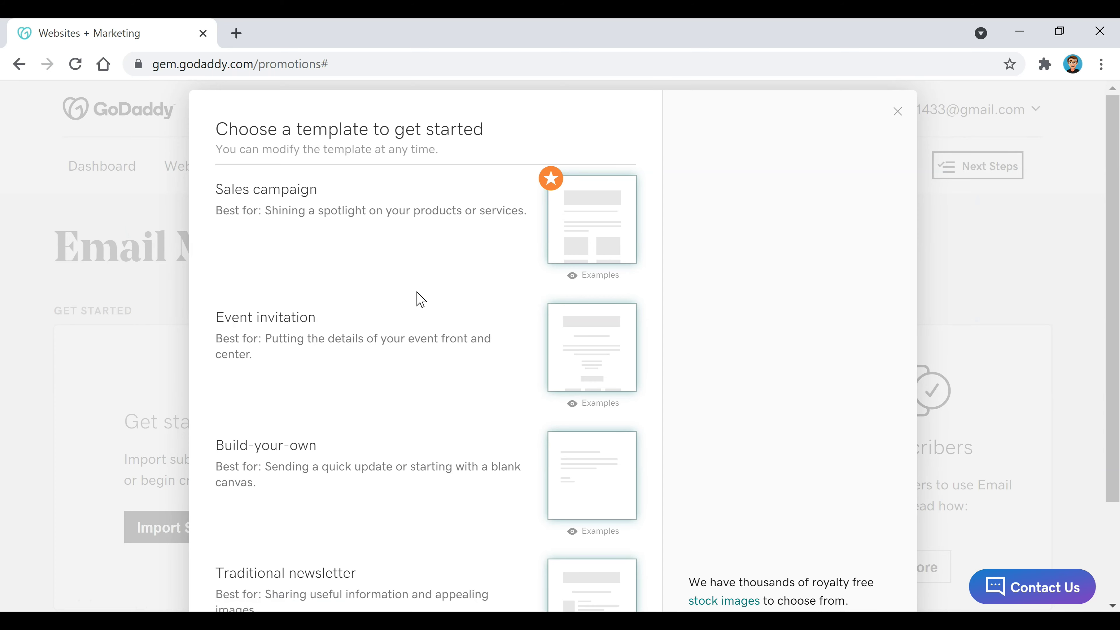
{"action": "scroll", "coordinate": [582, 344], "scroll_direction": "down", "scroll_amount": 3}
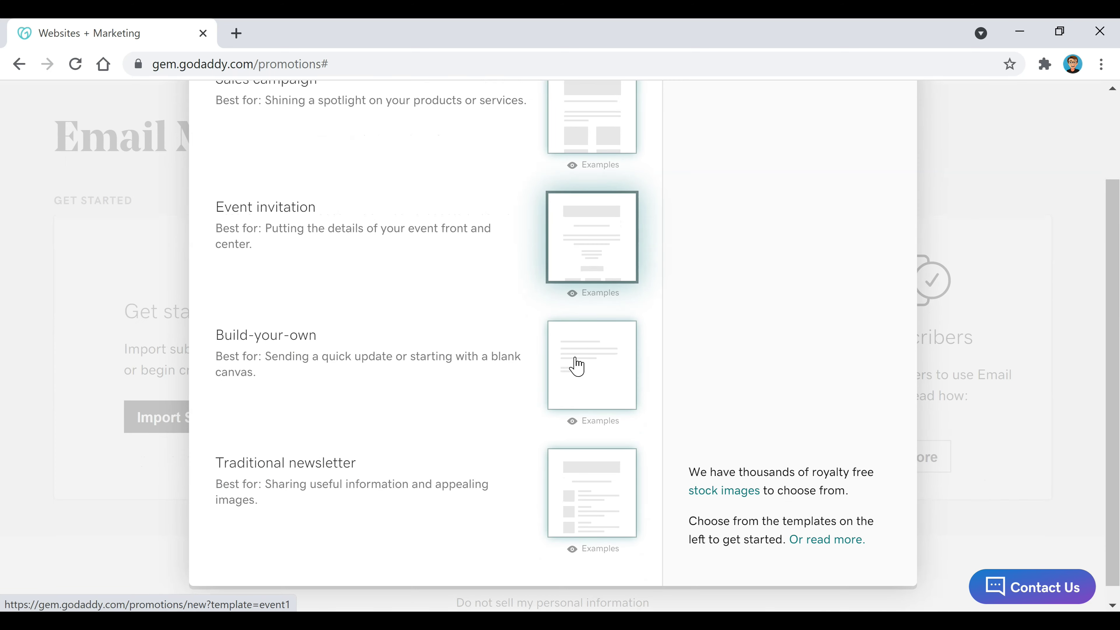
{"action": "scroll", "coordinate": [577, 366], "scroll_direction": "up", "scroll_amount": 3}
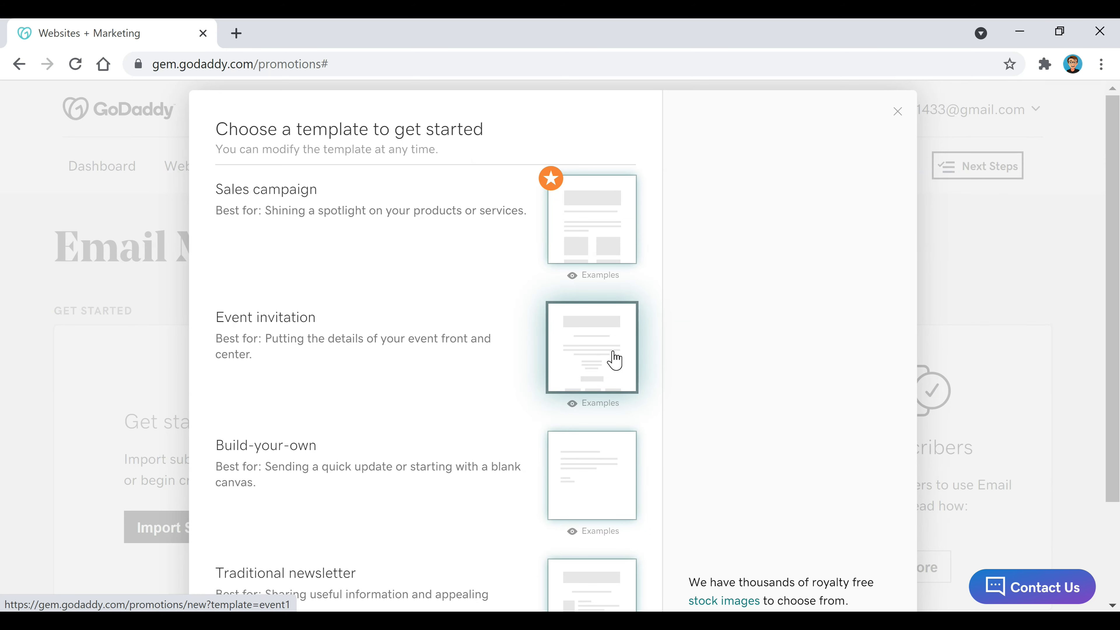
{"action": "scroll", "coordinate": [600, 517], "scroll_direction": "down", "scroll_amount": 3}
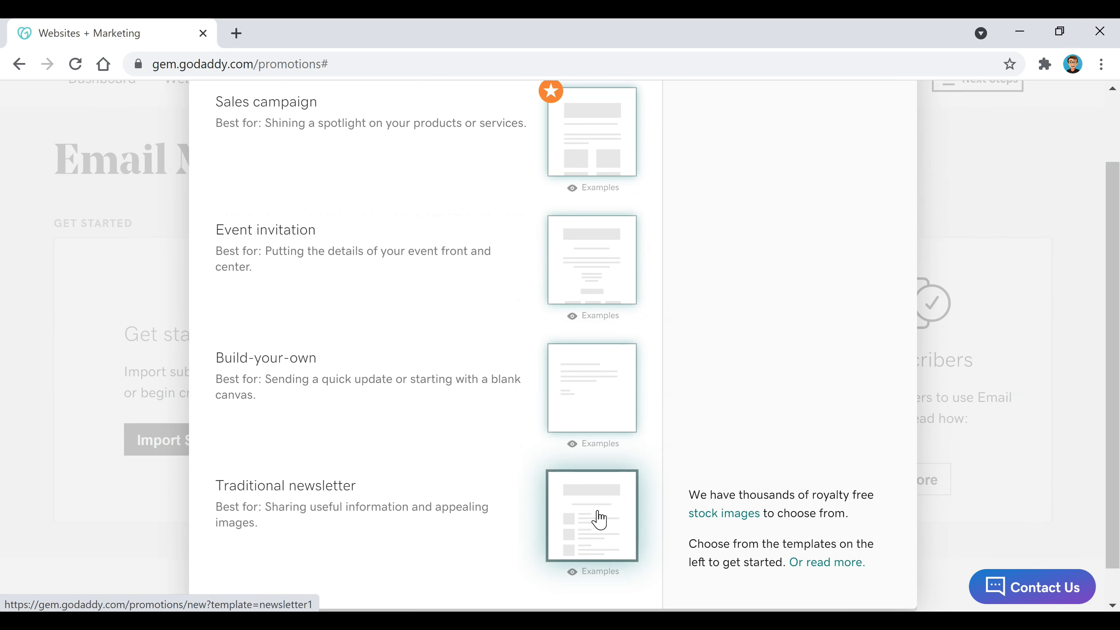
{"action": "left_click", "coordinate": [487, 462]}
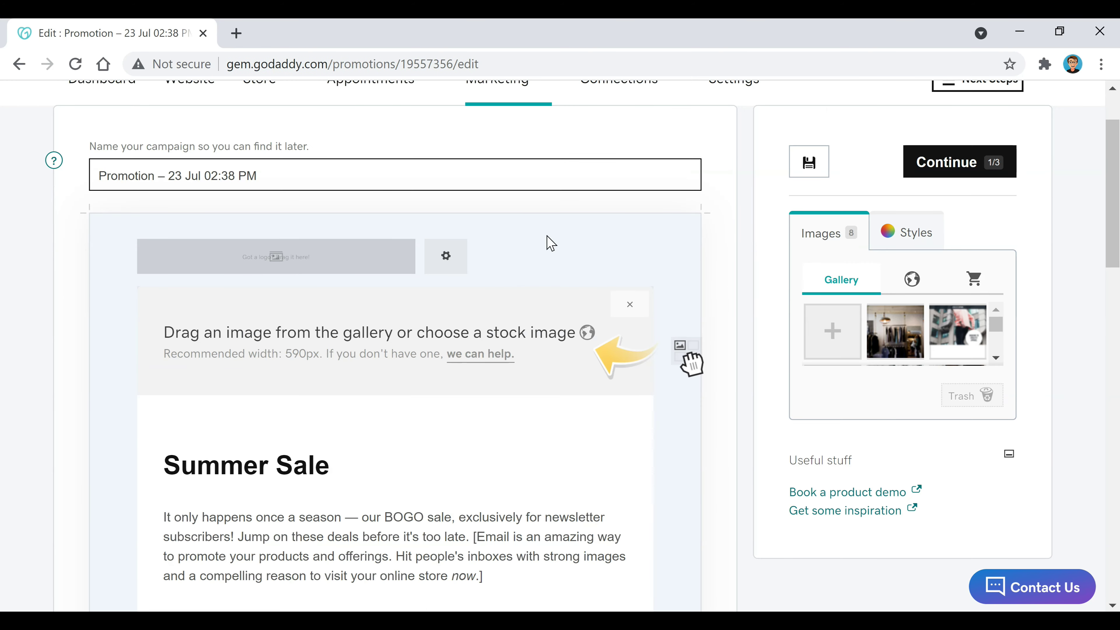
Place the clothing store interior photo from the gallery in the campaign's header image area above Summer Sale.
{"action": "scroll", "coordinate": [549, 247], "scroll_direction": "down", "scroll_amount": 2}
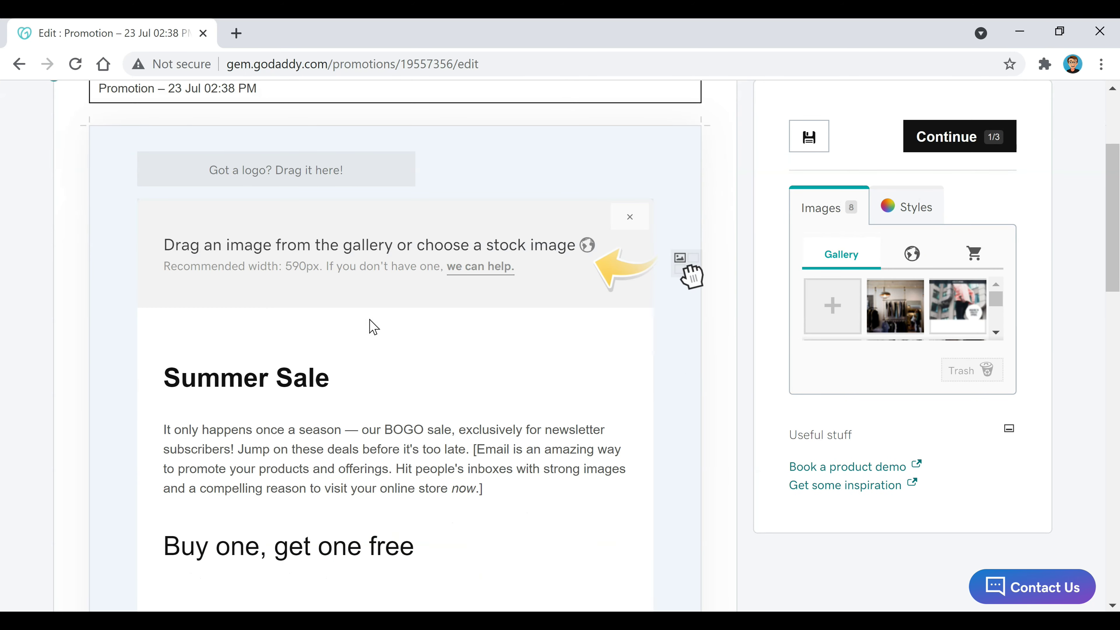
{"action": "scroll", "coordinate": [550, 302], "scroll_direction": "down", "scroll_amount": 1}
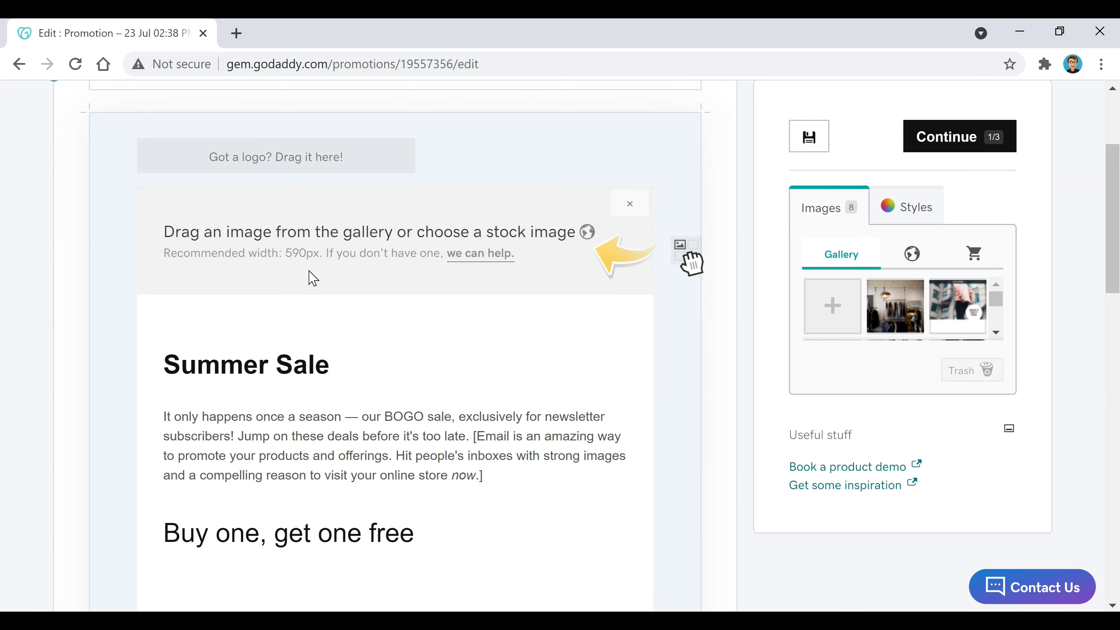
{"action": "left_click_drag", "start_coordinate": [919, 307], "coordinate": [412, 262]}
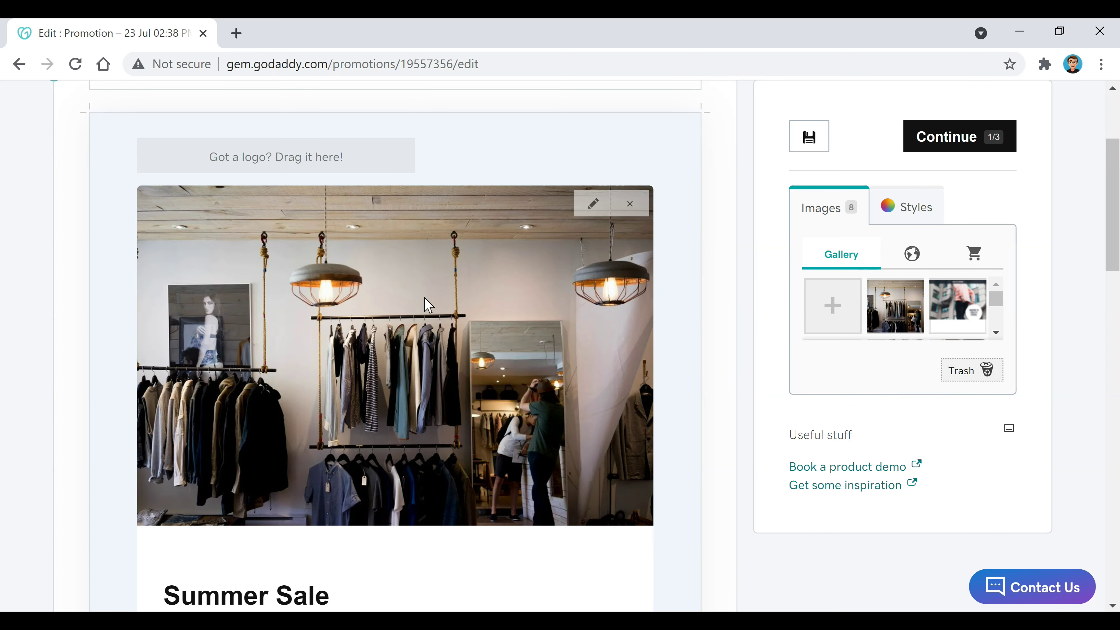
Examine the rest of the Summer Sale email, including its logo area, image blocks and footer, and browse the Clothing Store stock images.
{"action": "scroll", "coordinate": [326, 386], "scroll_direction": "up", "scroll_amount": 2}
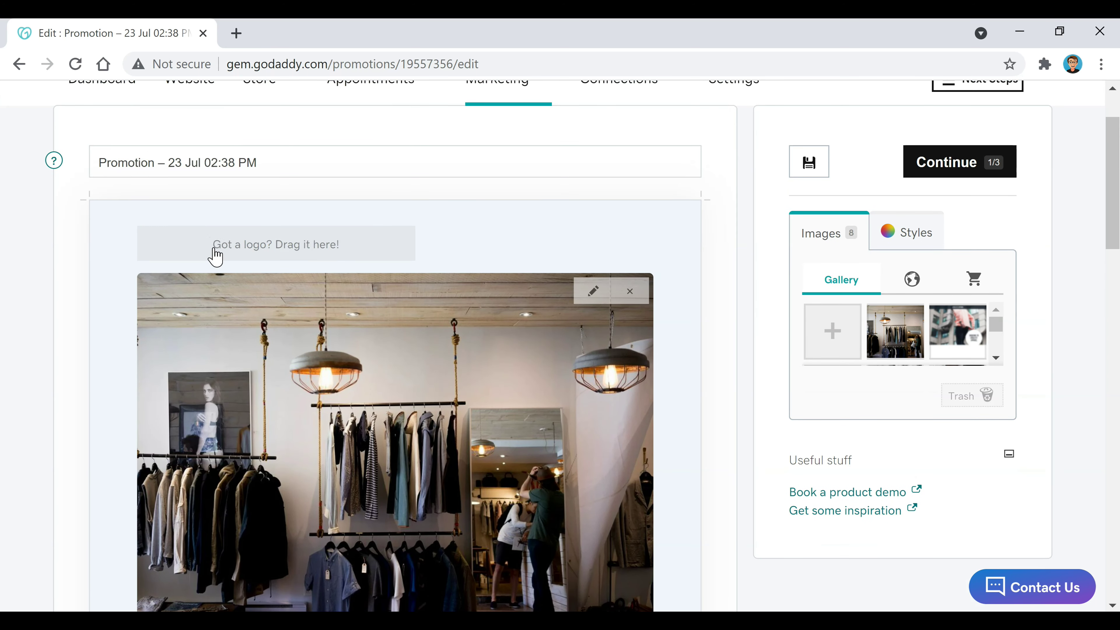
{"action": "scroll", "coordinate": [304, 265], "scroll_direction": "down", "scroll_amount": 2}
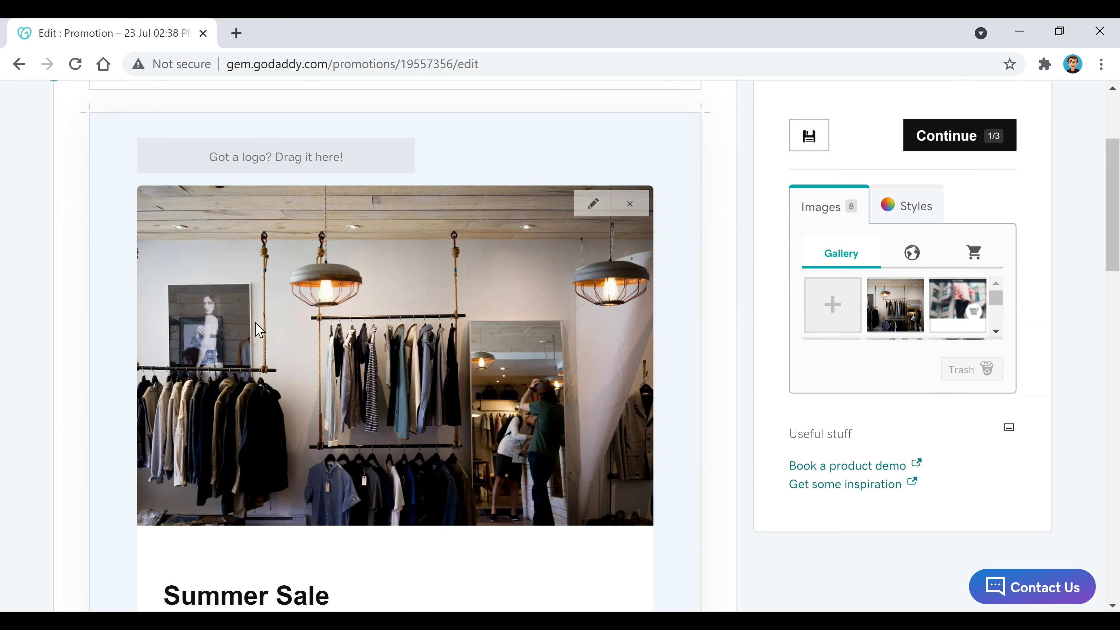
{"action": "scroll", "coordinate": [487, 412], "scroll_direction": "down", "scroll_amount": 10}
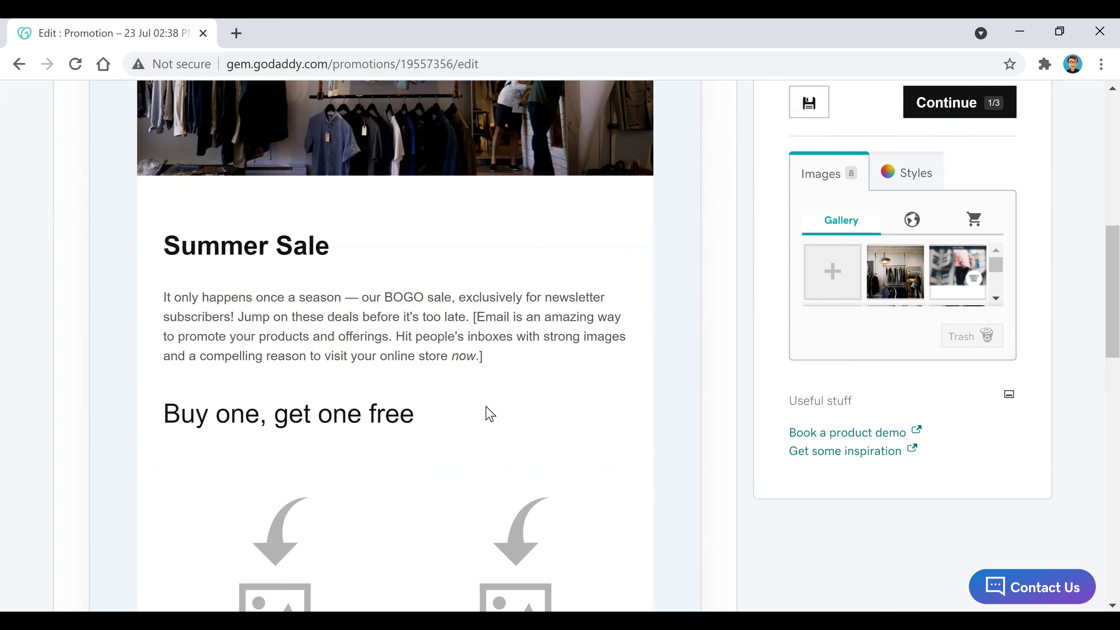
{"action": "scroll", "coordinate": [458, 360], "scroll_direction": "down", "scroll_amount": 8}
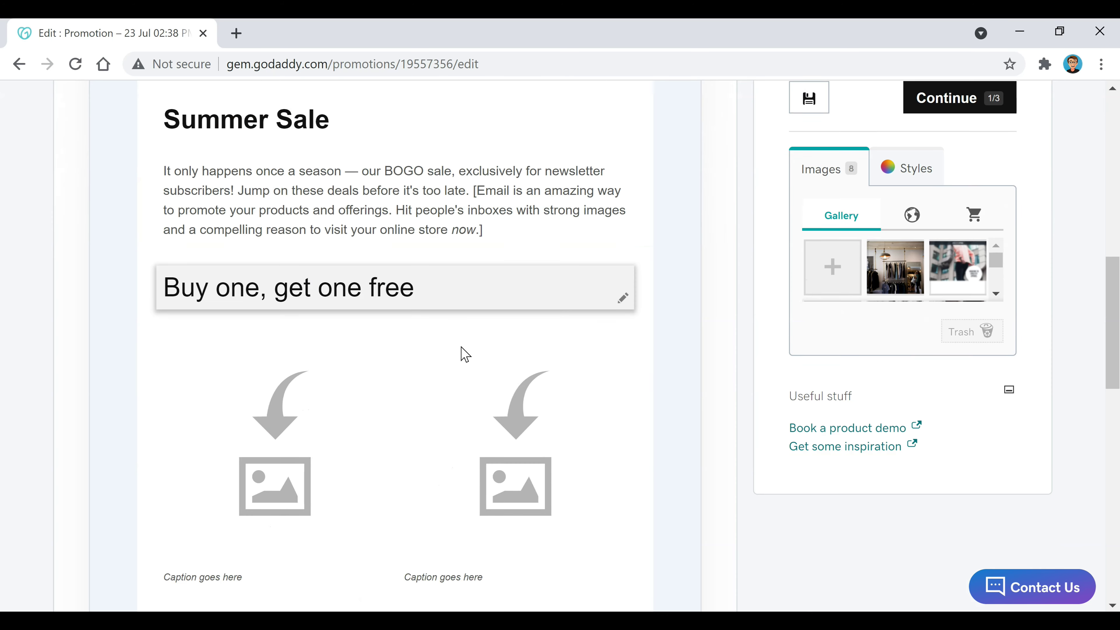
{"action": "scroll", "coordinate": [462, 358], "scroll_direction": "down", "scroll_amount": 4}
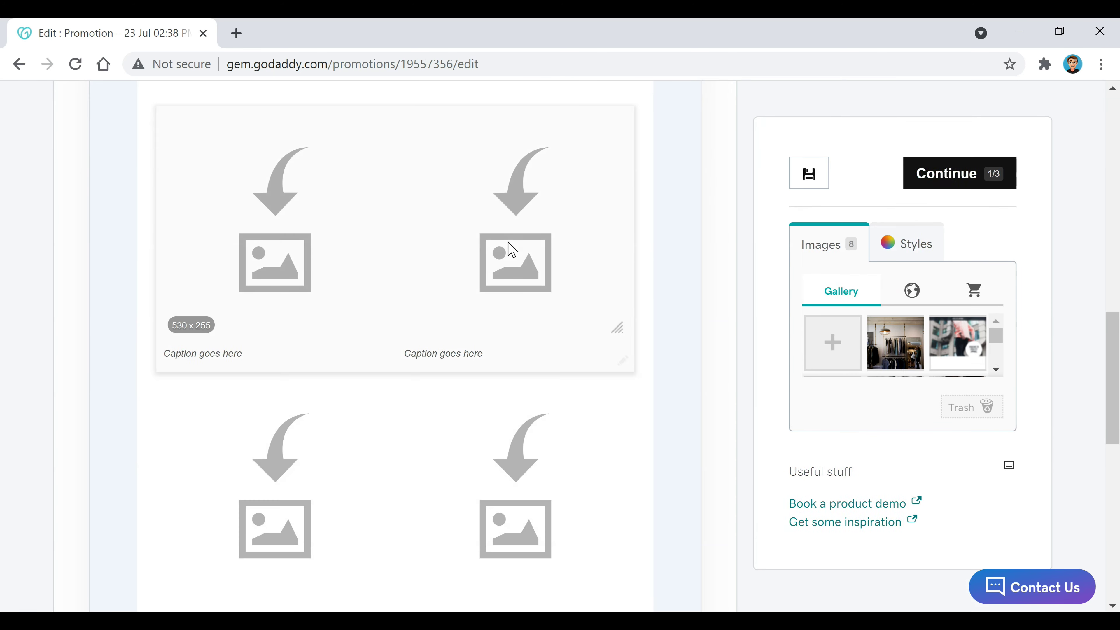
{"action": "left_click", "coordinate": [511, 247]}
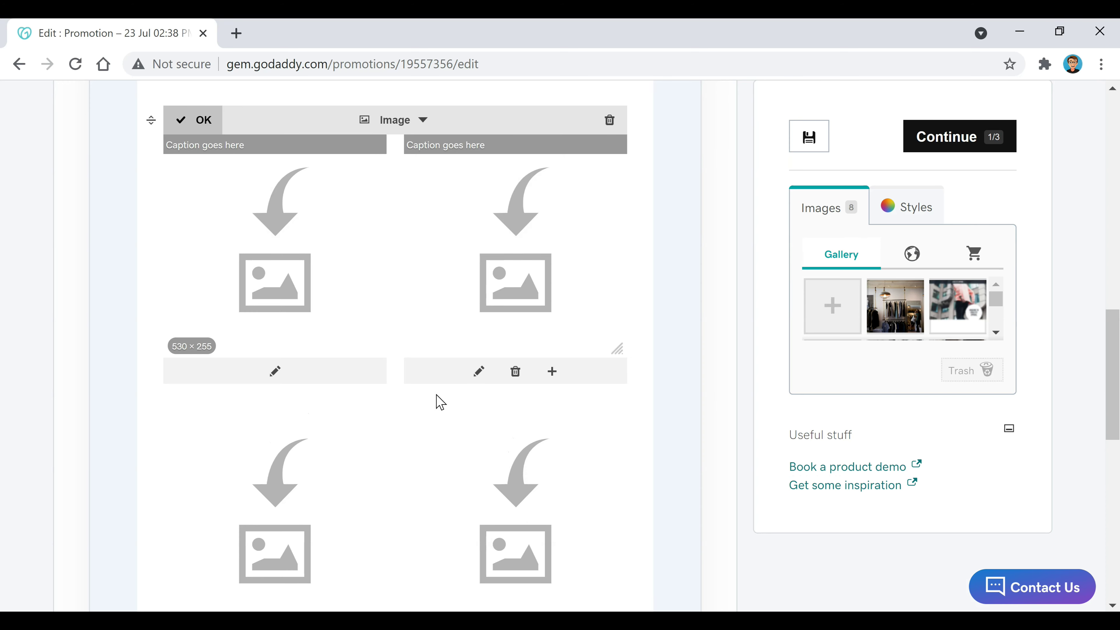
{"action": "scroll", "coordinate": [436, 408], "scroll_direction": "down", "scroll_amount": 2}
{"action": "scroll", "coordinate": [572, 357], "scroll_direction": "down", "scroll_amount": 8}
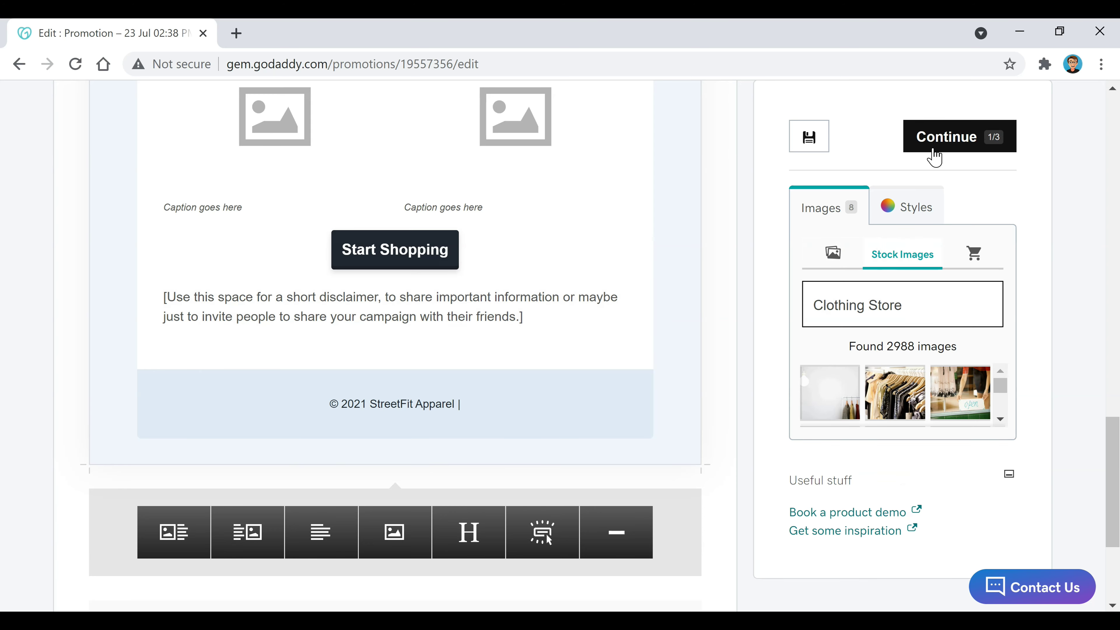
Proceed to the campaign's sending setup and examine its recipients, sender, subject, postal address, tracking and social sharing options.
{"action": "left_click", "coordinate": [937, 160]}
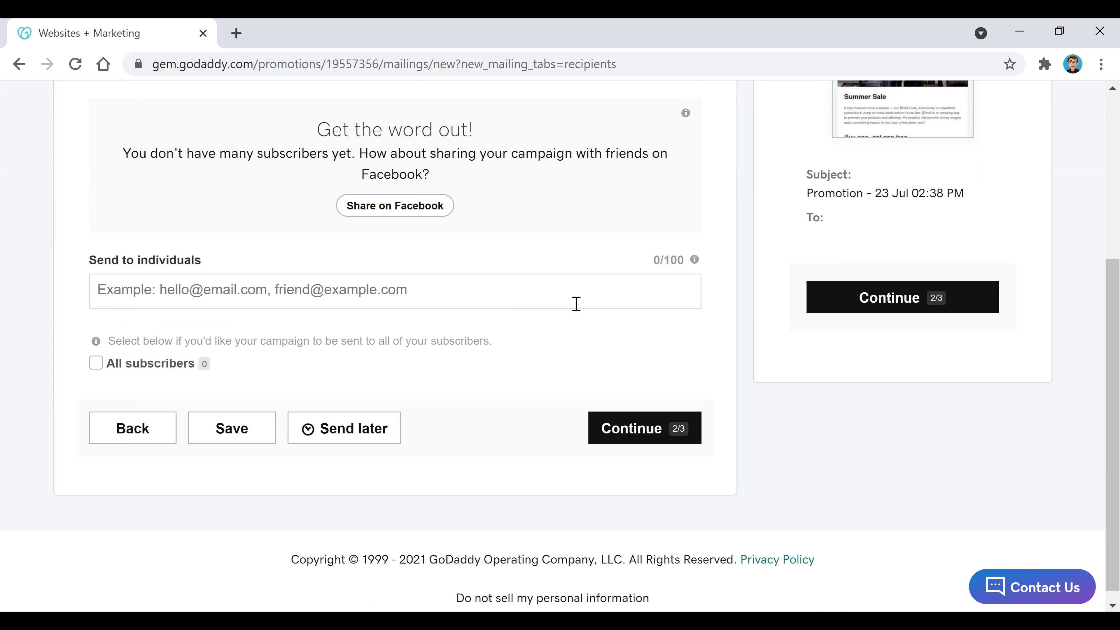
{"action": "left_click", "coordinate": [182, 331]}
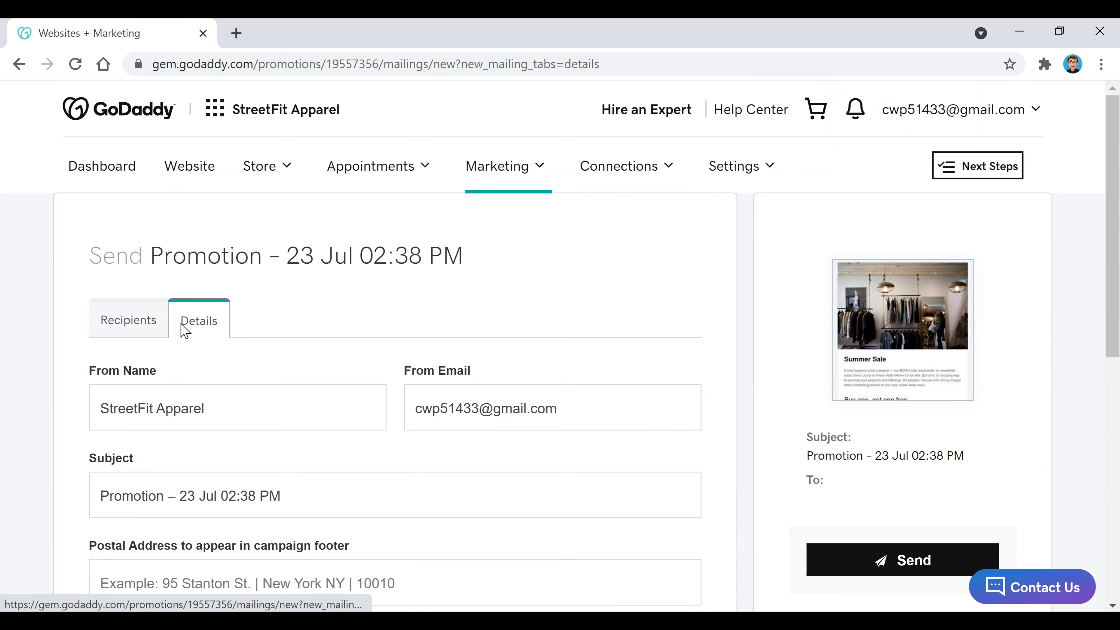
{"action": "scroll", "coordinate": [467, 318], "scroll_direction": "down", "scroll_amount": 2}
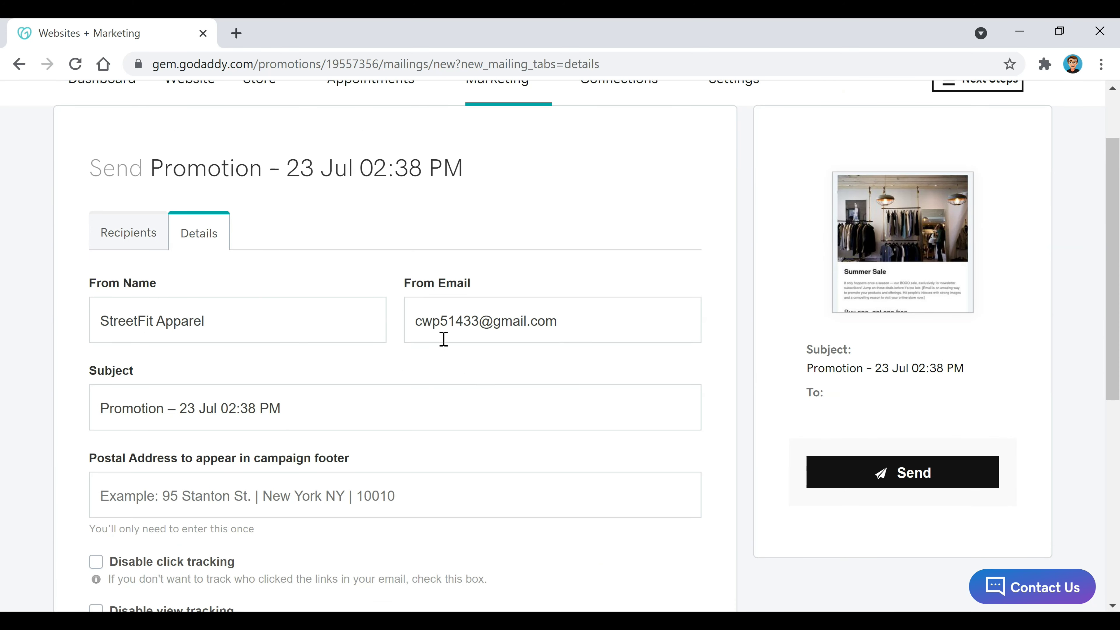
{"action": "scroll", "coordinate": [444, 339], "scroll_direction": "down", "scroll_amount": 4}
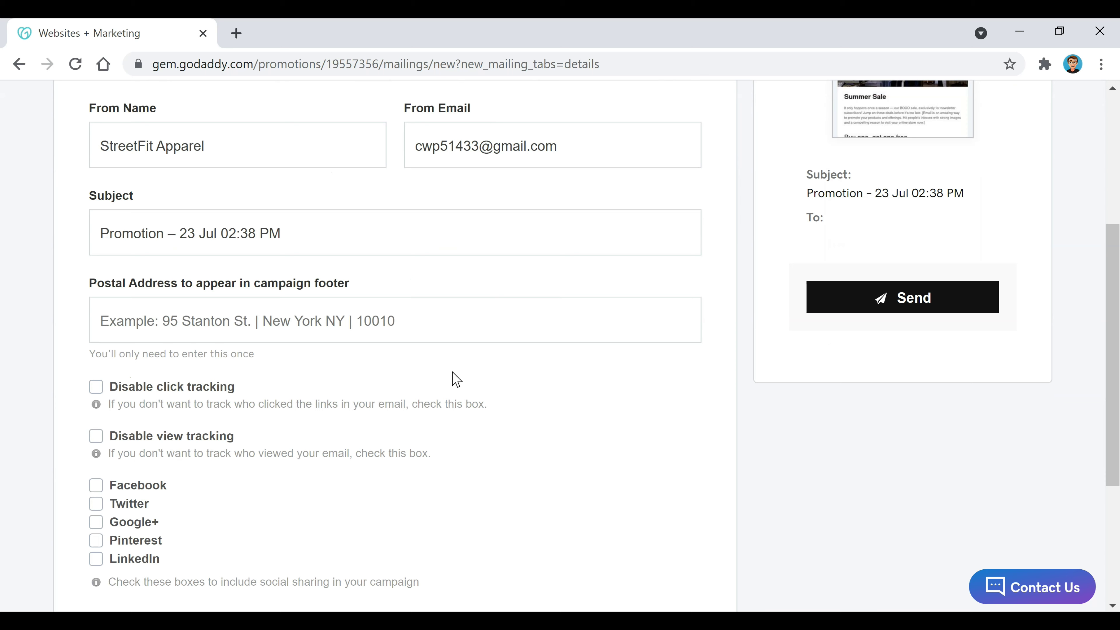
{"action": "scroll", "coordinate": [456, 378], "scroll_direction": "down", "scroll_amount": 4}
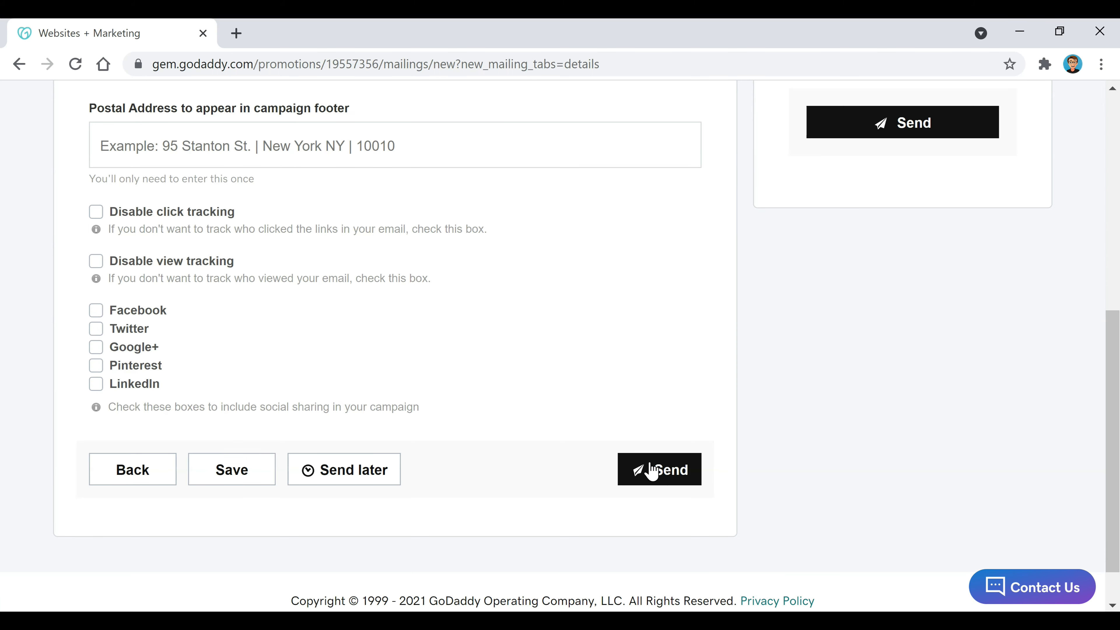
{"action": "scroll", "coordinate": [459, 446], "scroll_direction": "up", "scroll_amount": 4}
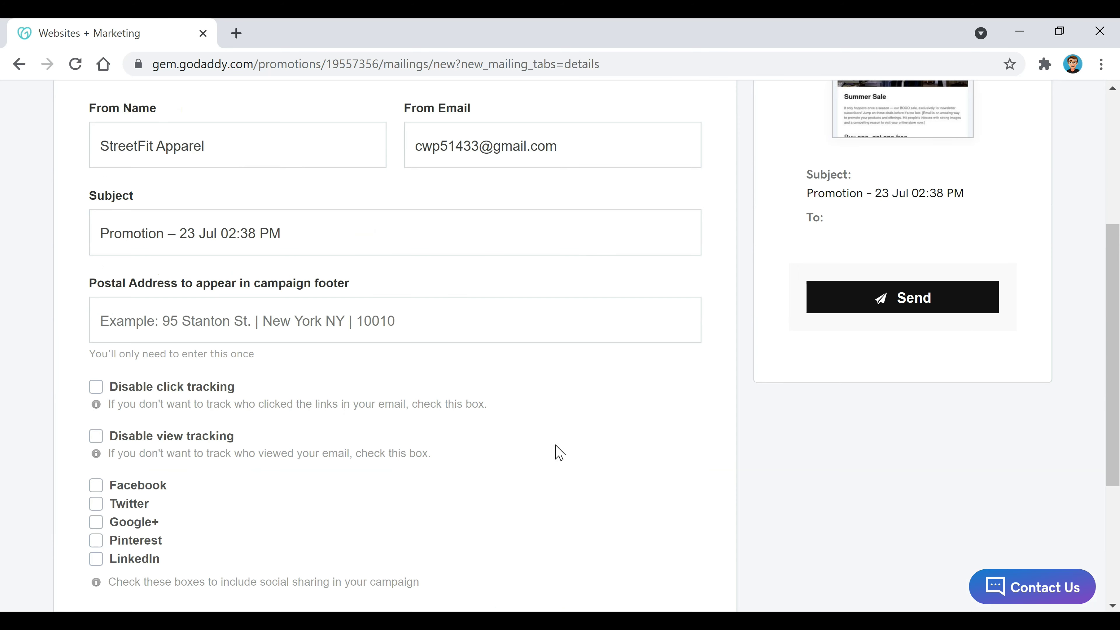
{"action": "scroll", "coordinate": [547, 472], "scroll_direction": "up", "scroll_amount": 6}
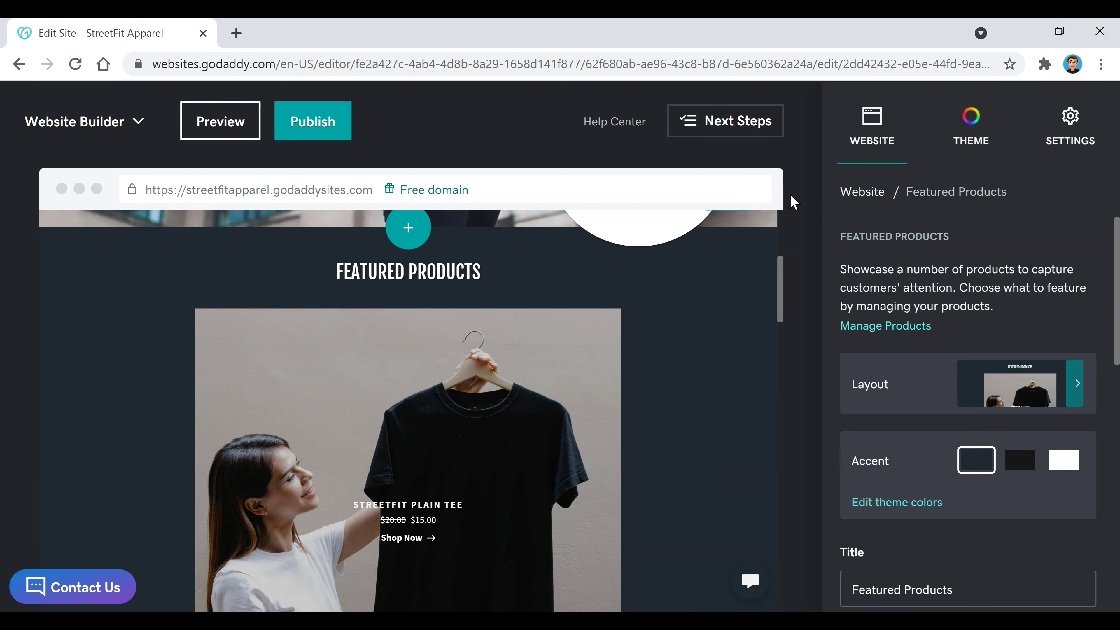
Return to the website editor and review the home page from Featured Products through About Us and Subscribe to Contact Us.
{"action": "scroll", "coordinate": [683, 324], "scroll_direction": "down", "scroll_amount": 10}
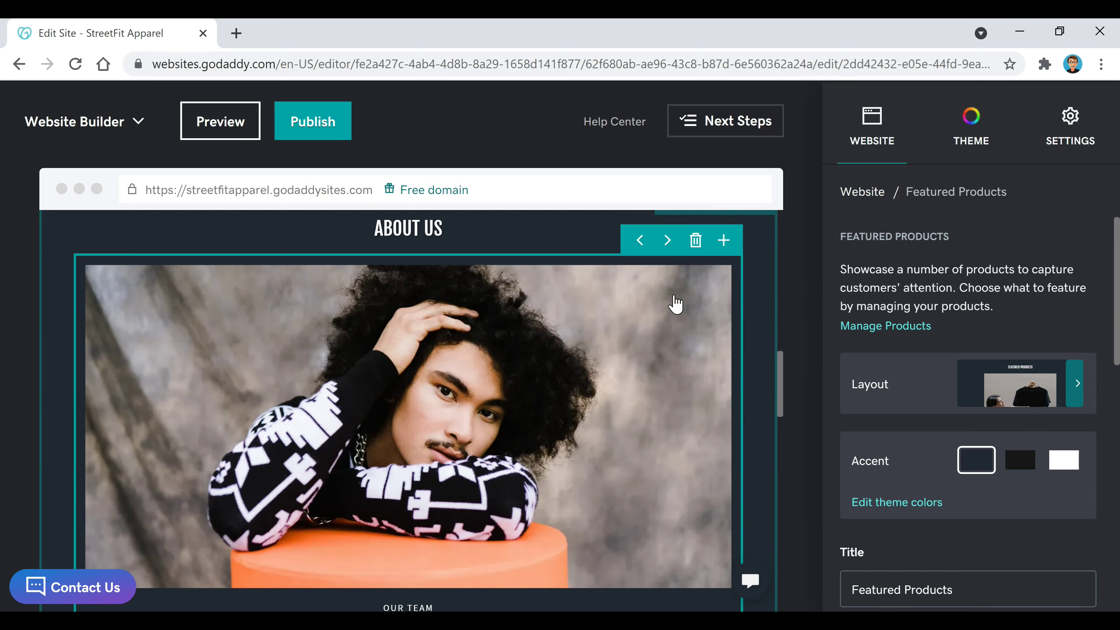
{"action": "scroll", "coordinate": [595, 303], "scroll_direction": "down", "scroll_amount": 2}
{"action": "scroll", "coordinate": [485, 409], "scroll_direction": "up", "scroll_amount": 2}
{"action": "scroll", "coordinate": [503, 399], "scroll_direction": "up", "scroll_amount": 1}
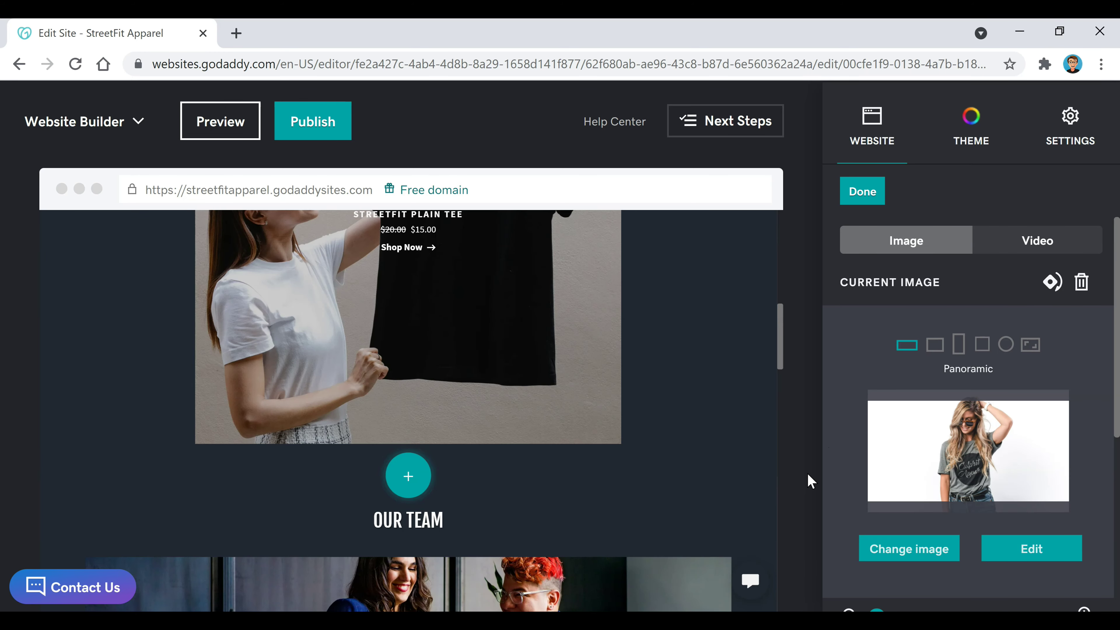
{"action": "scroll", "coordinate": [758, 474], "scroll_direction": "down", "scroll_amount": 10}
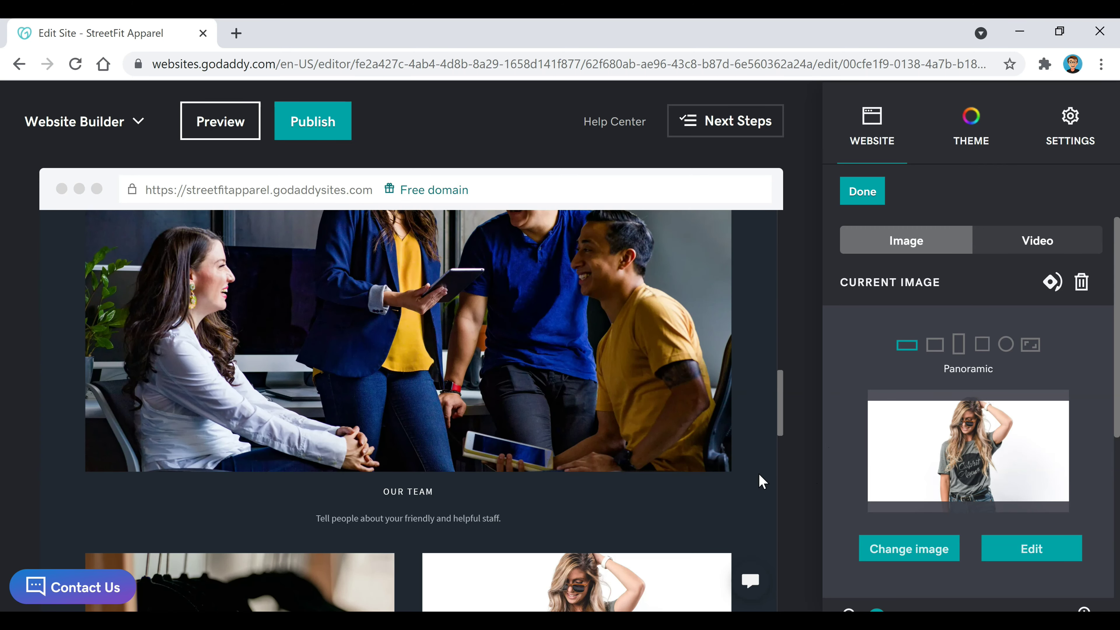
{"action": "scroll", "coordinate": [758, 482], "scroll_direction": "down", "scroll_amount": 8}
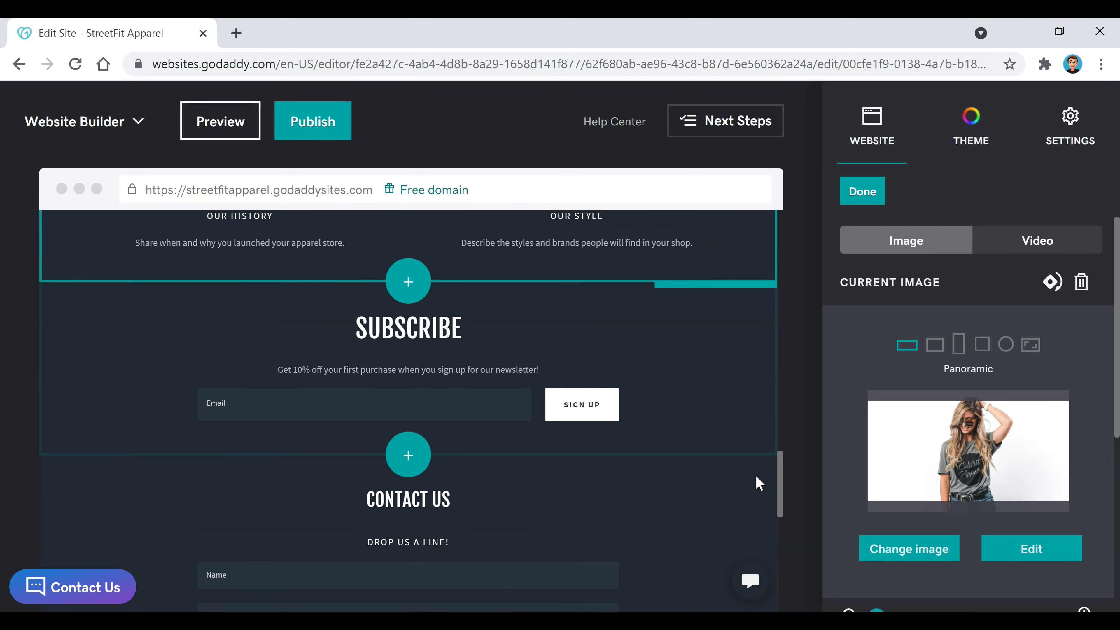
{"action": "scroll", "coordinate": [758, 483], "scroll_direction": "down", "scroll_amount": 7}
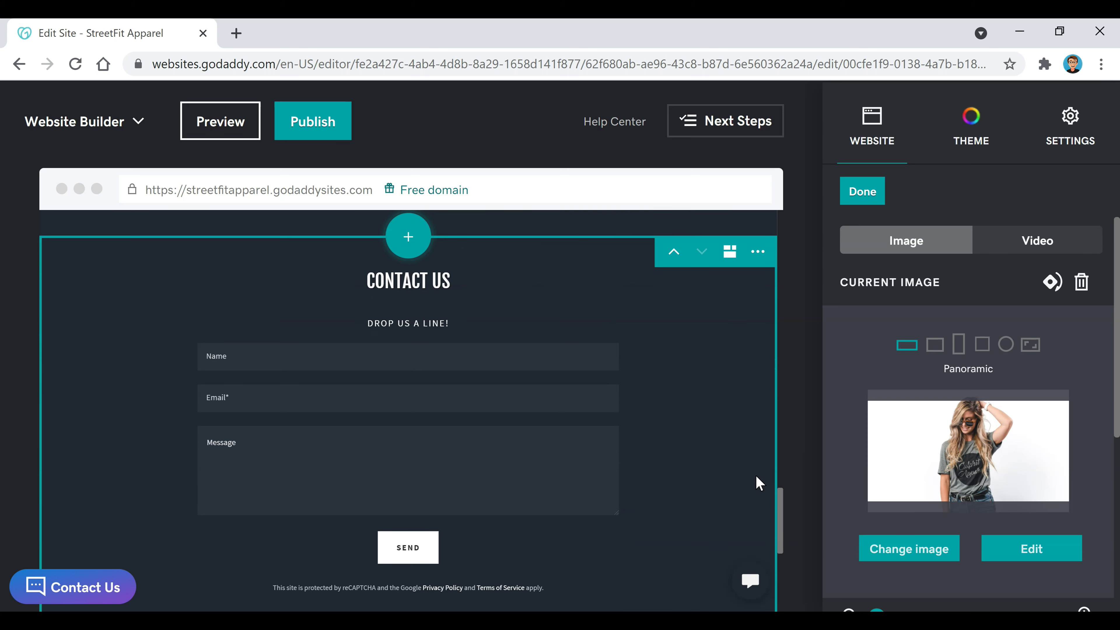
{"action": "scroll", "coordinate": [753, 475], "scroll_direction": "up", "scroll_amount": 3}
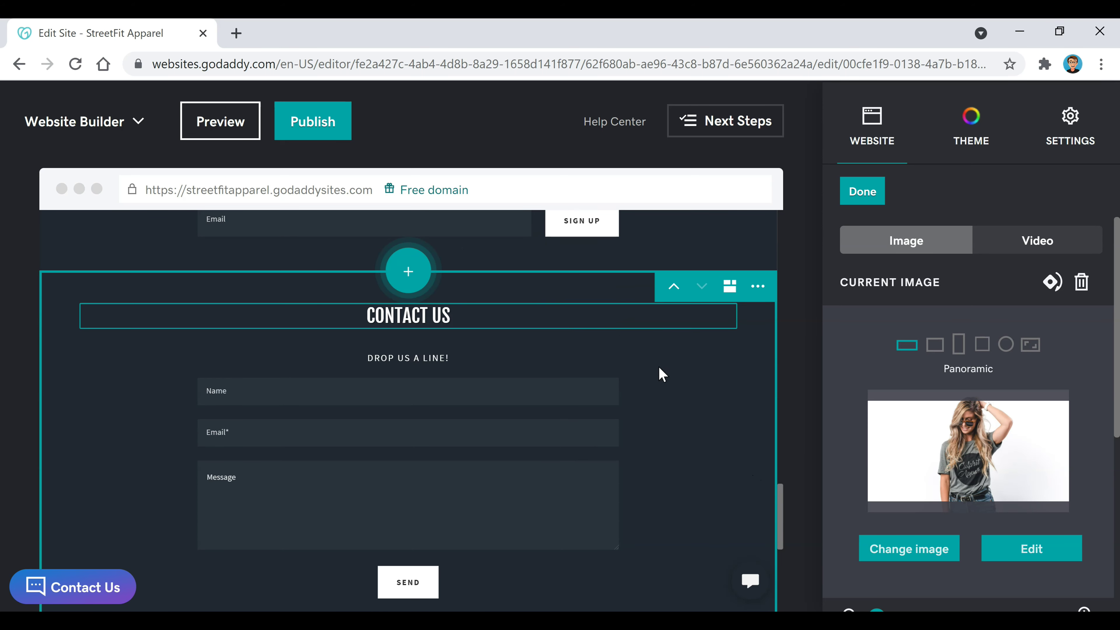
Examine the Contact Us section's layout choices, its settings and its duplicate, move and delete options.
{"action": "left_click", "coordinate": [730, 287]}
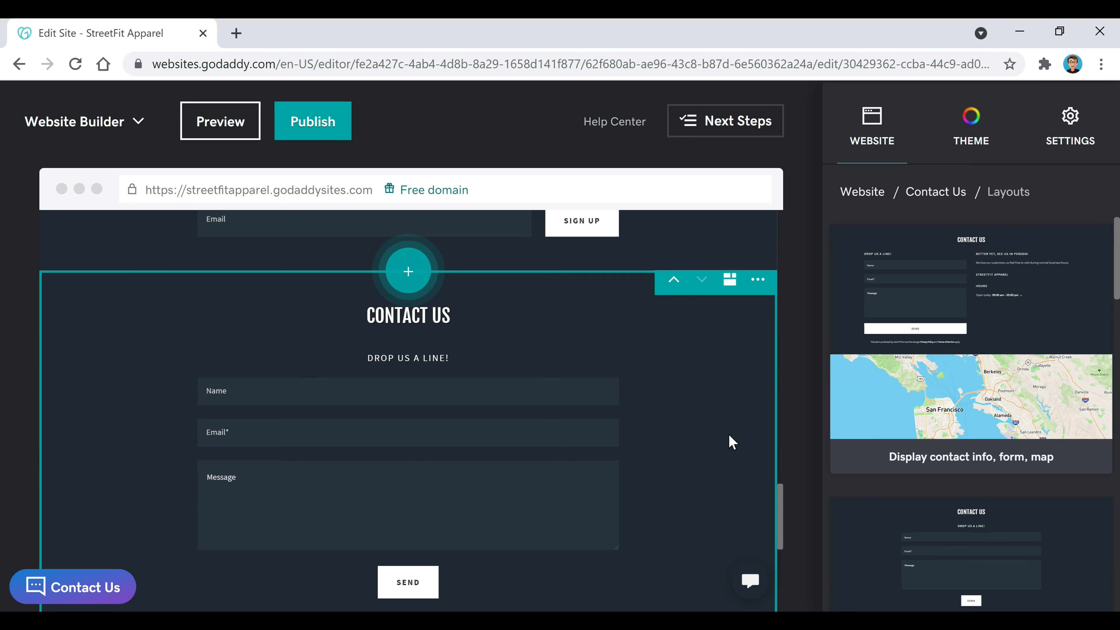
{"action": "left_click", "coordinate": [704, 435]}
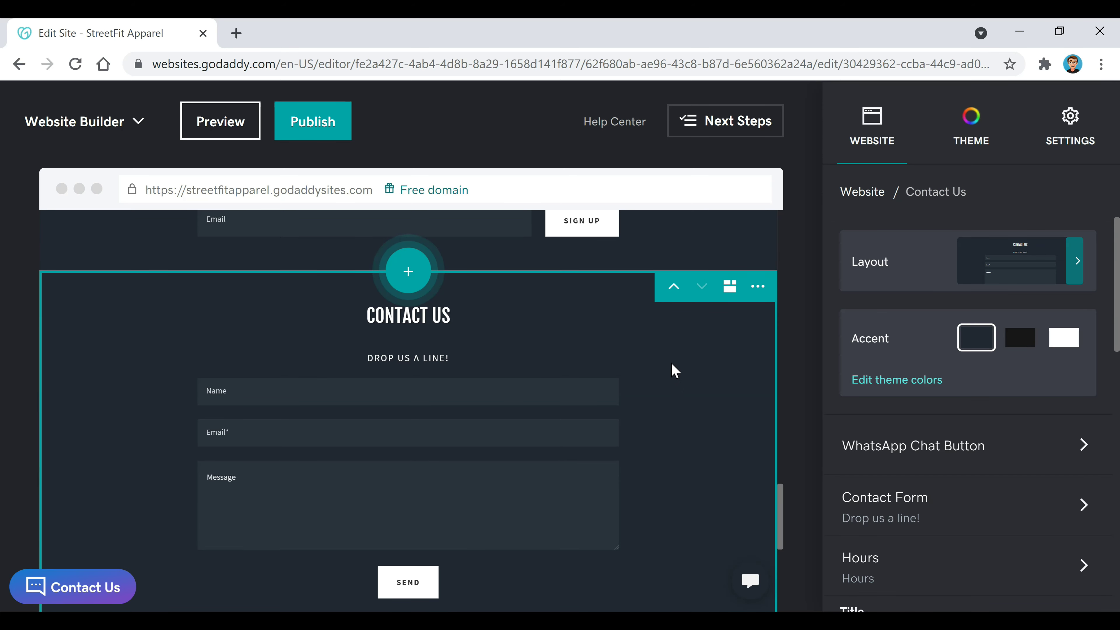
{"action": "left_click", "coordinate": [757, 287]}
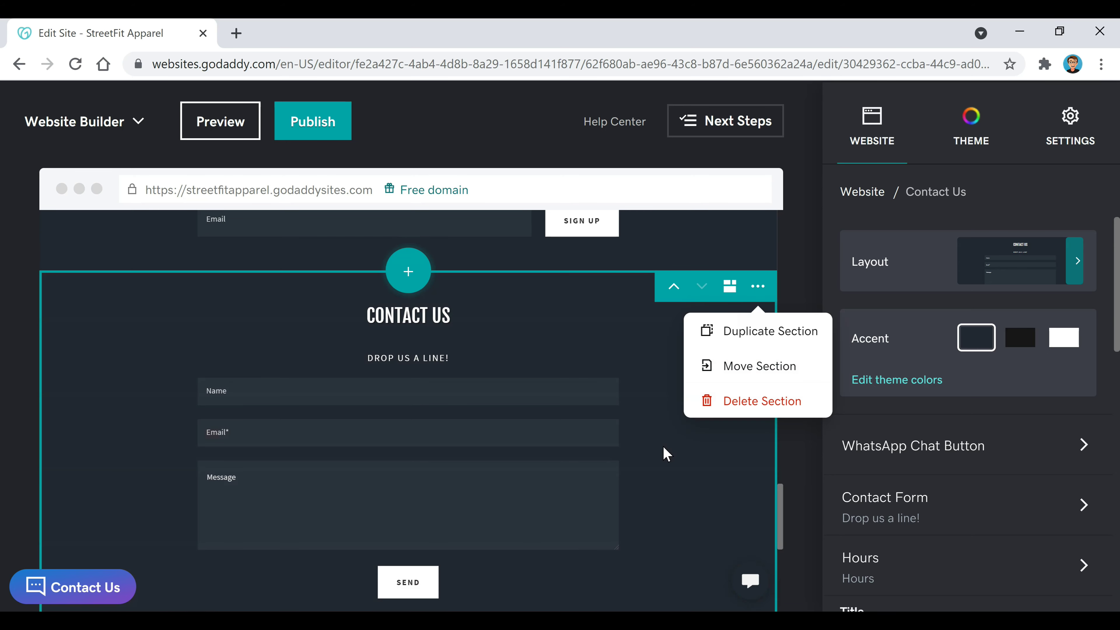
{"action": "left_click", "coordinate": [800, 516]}
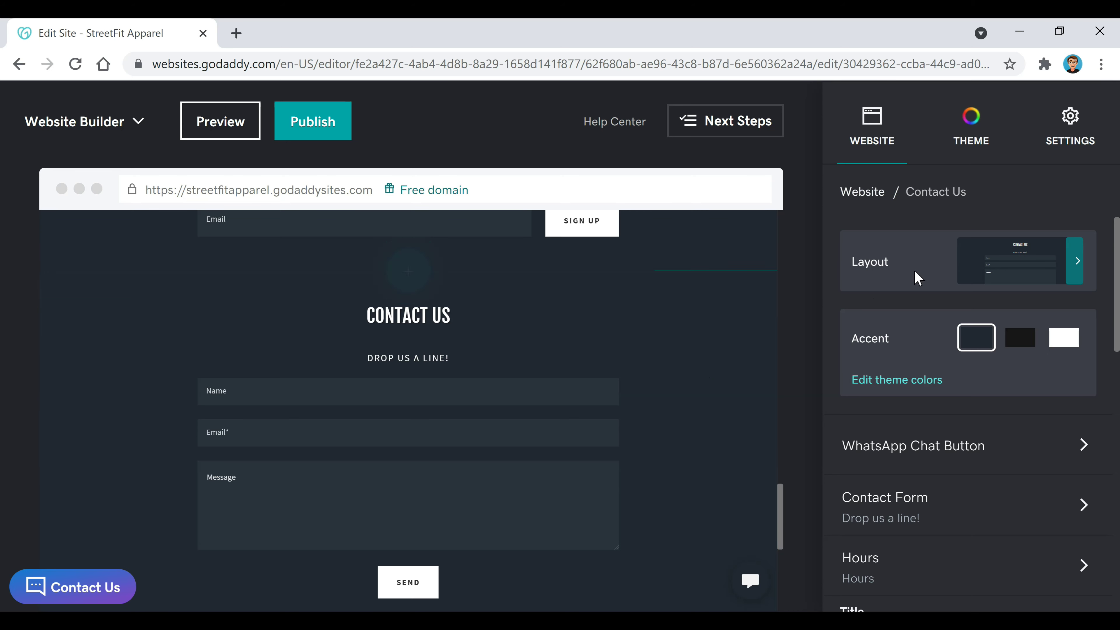
Try the "Display contact info, form, map" layout on the Contact Us section and inspect its form, hours and map.
{"action": "left_click", "coordinate": [981, 259]}
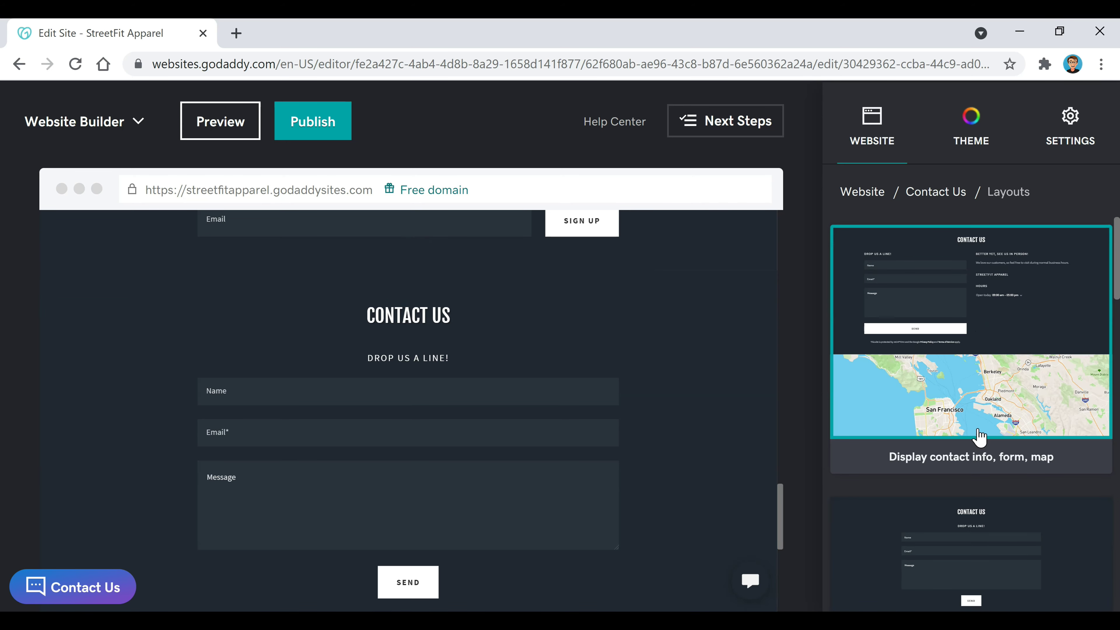
{"action": "scroll", "coordinate": [1019, 403], "scroll_direction": "down", "scroll_amount": 1}
{"action": "scroll", "coordinate": [1021, 406], "scroll_direction": "down", "scroll_amount": 3}
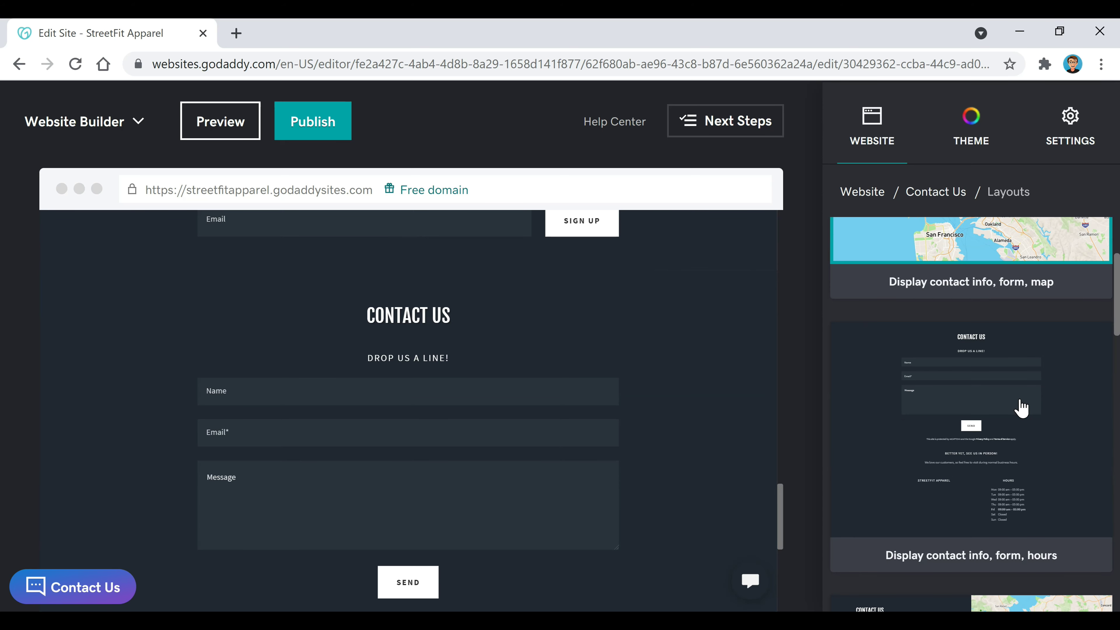
{"action": "scroll", "coordinate": [1020, 391], "scroll_direction": "up", "scroll_amount": 2}
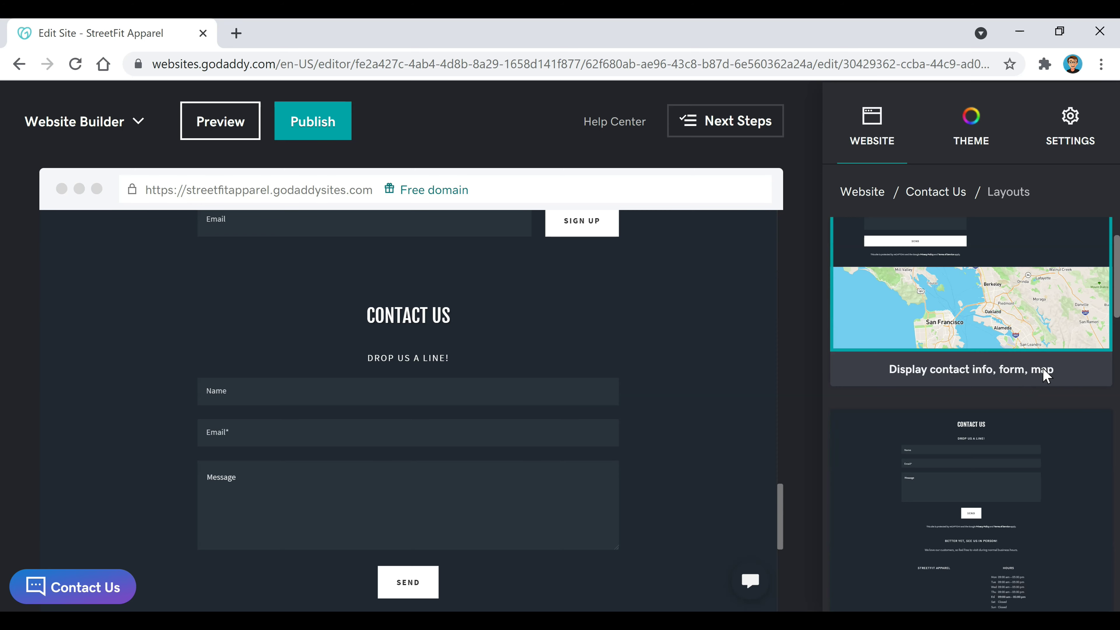
{"action": "left_click", "coordinate": [1055, 314]}
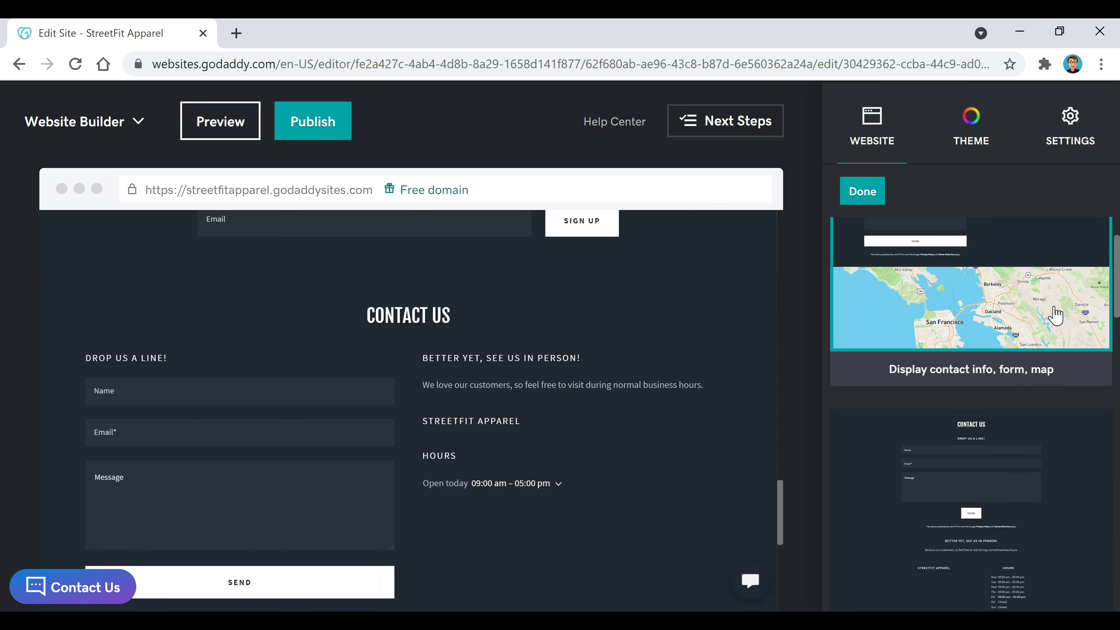
{"action": "scroll", "coordinate": [532, 377], "scroll_direction": "down", "scroll_amount": 6}
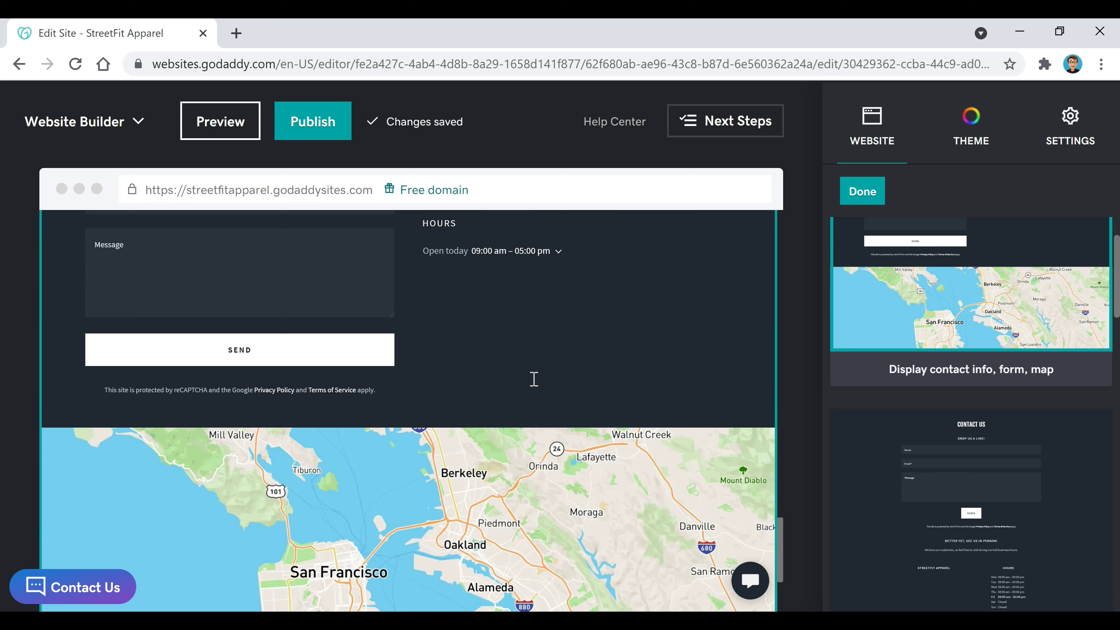
{"action": "scroll", "coordinate": [533, 379], "scroll_direction": "down", "scroll_amount": 5}
{"action": "scroll", "coordinate": [620, 450], "scroll_direction": "up", "scroll_amount": 6}
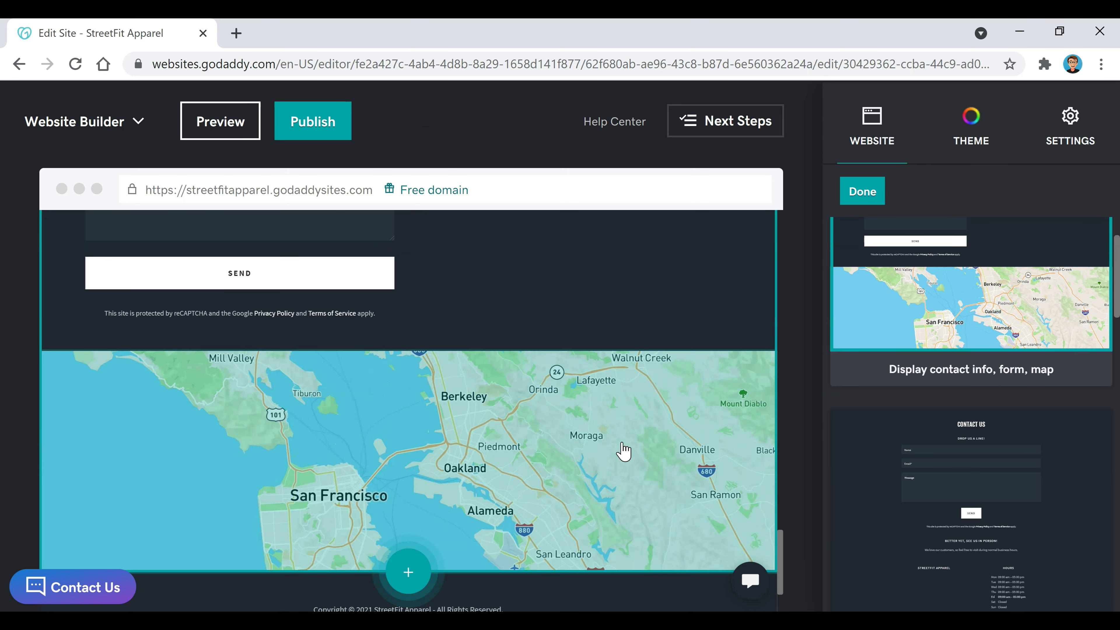
{"action": "scroll", "coordinate": [621, 450], "scroll_direction": "up", "scroll_amount": 4}
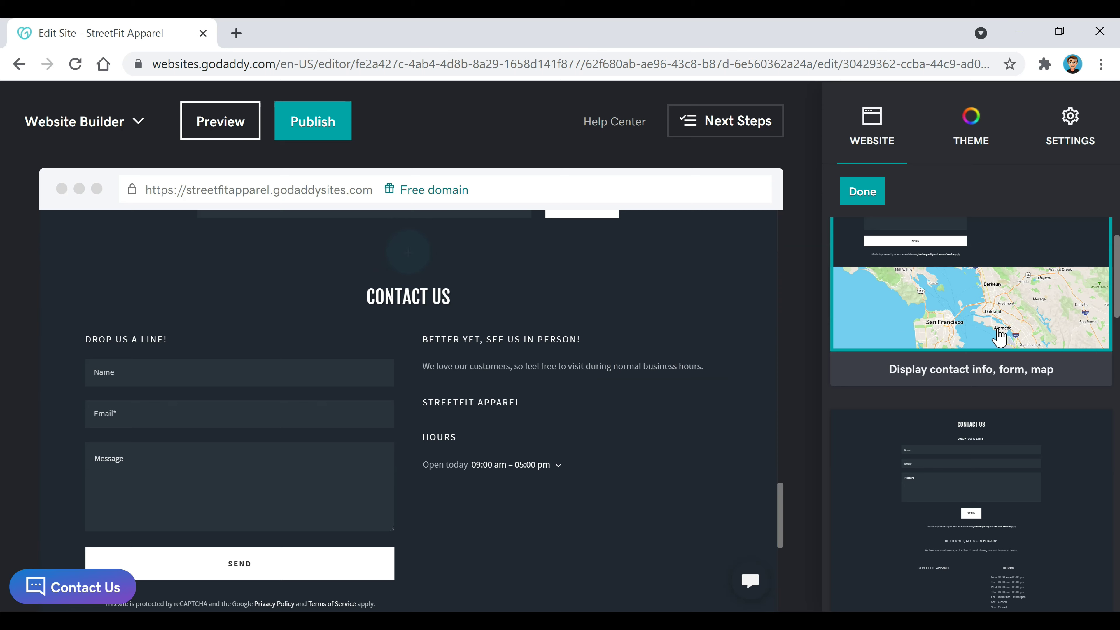
Compare the remaining Contact Us layouts and apply "Display contact info & hours with a featured image".
{"action": "scroll", "coordinate": [999, 338], "scroll_direction": "down", "scroll_amount": 4}
{"action": "scroll", "coordinate": [999, 338], "scroll_direction": "down", "scroll_amount": 12}
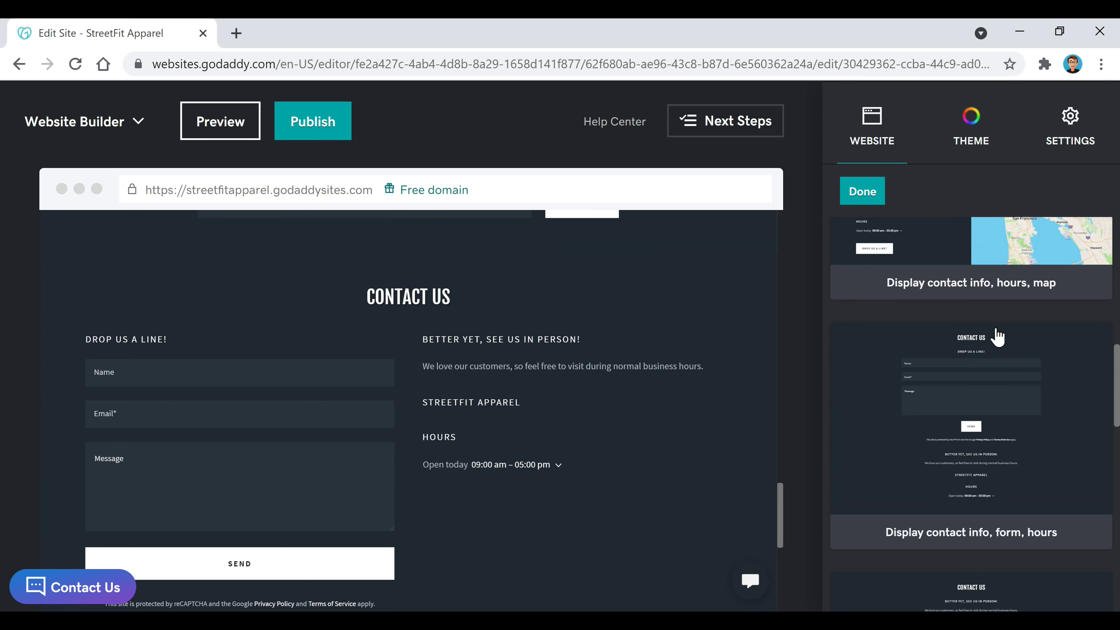
{"action": "scroll", "coordinate": [988, 338], "scroll_direction": "down", "scroll_amount": 6}
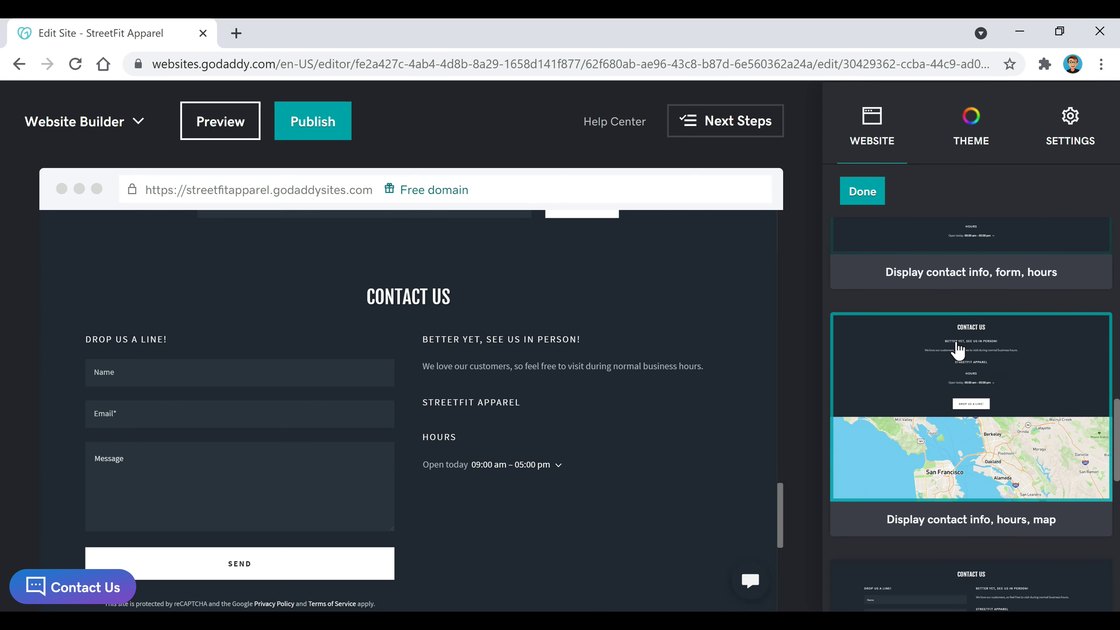
{"action": "scroll", "coordinate": [944, 315], "scroll_direction": "down", "scroll_amount": 6}
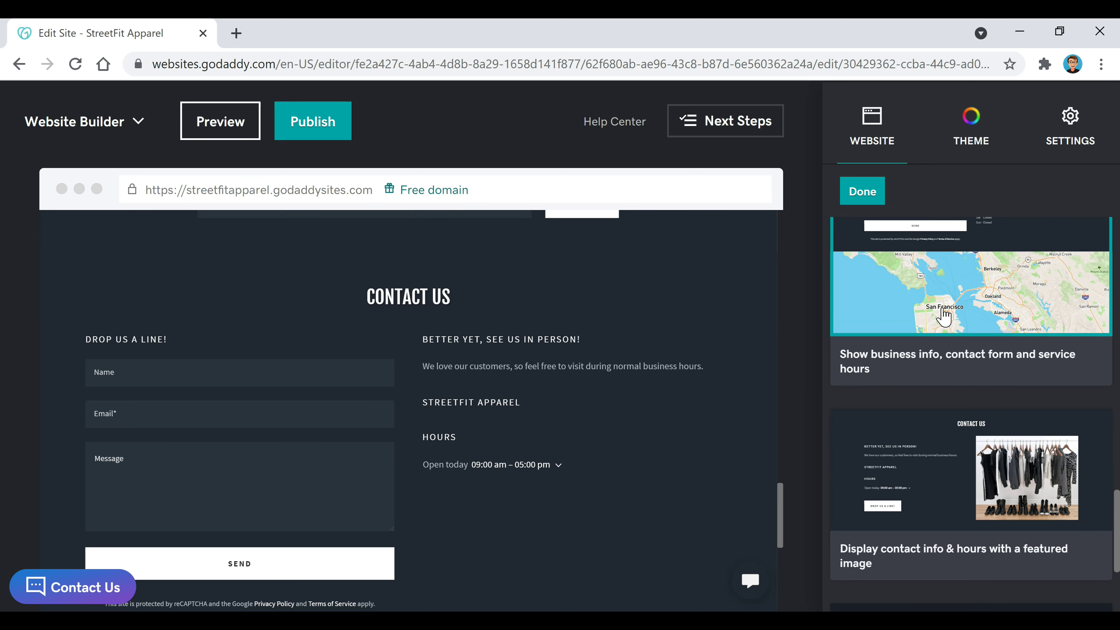
{"action": "scroll", "coordinate": [944, 316], "scroll_direction": "down", "scroll_amount": 4}
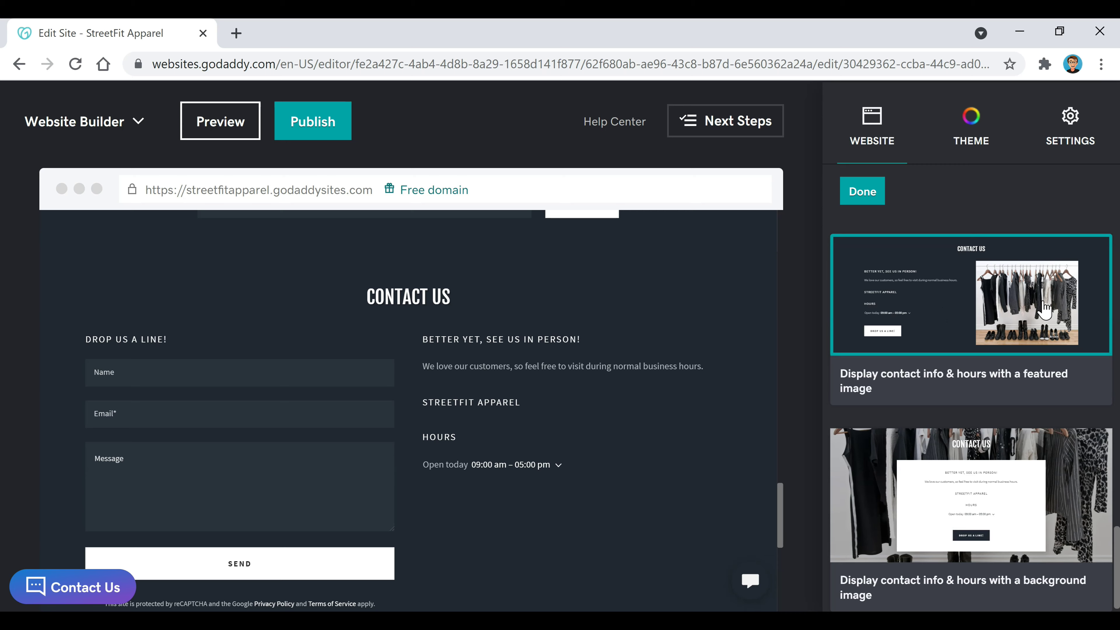
{"action": "left_click", "coordinate": [1032, 310]}
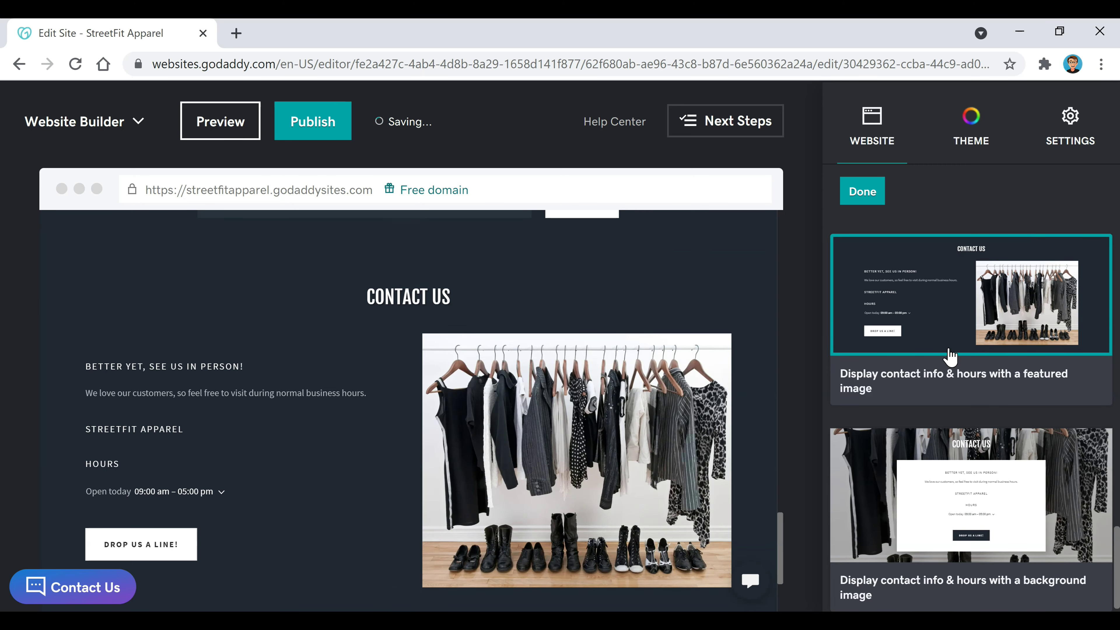
{"action": "left_click", "coordinate": [862, 194]}
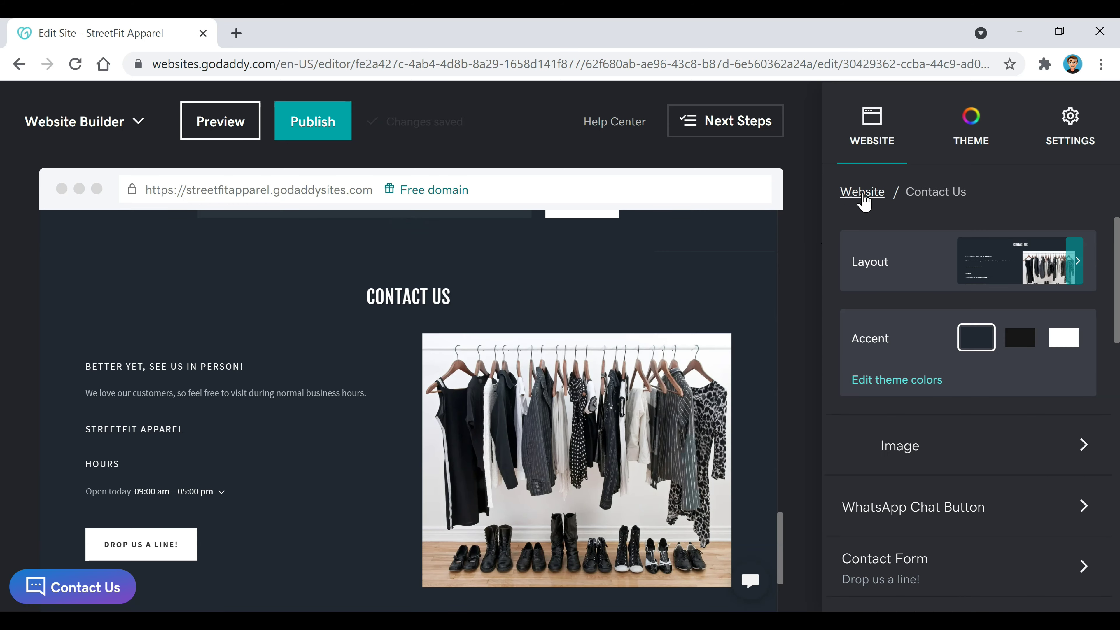
Examine the footer's layout, accent, copyright and footer note settings, and return to the site navigation list.
{"action": "scroll", "coordinate": [679, 256], "scroll_direction": "down", "scroll_amount": 3}
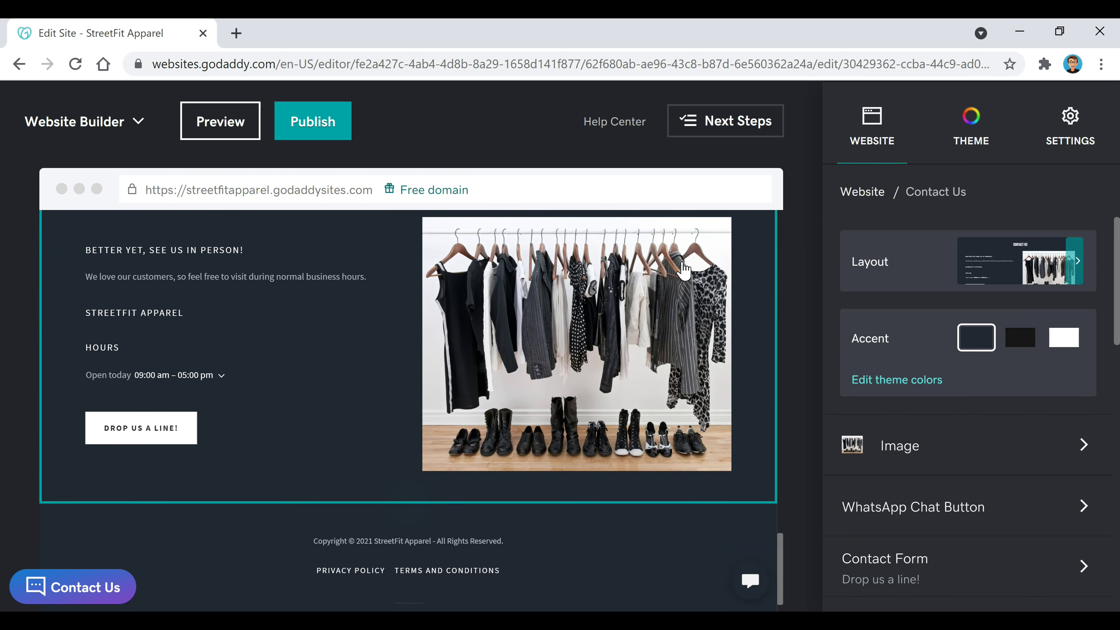
{"action": "scroll", "coordinate": [681, 267], "scroll_direction": "down", "scroll_amount": 1}
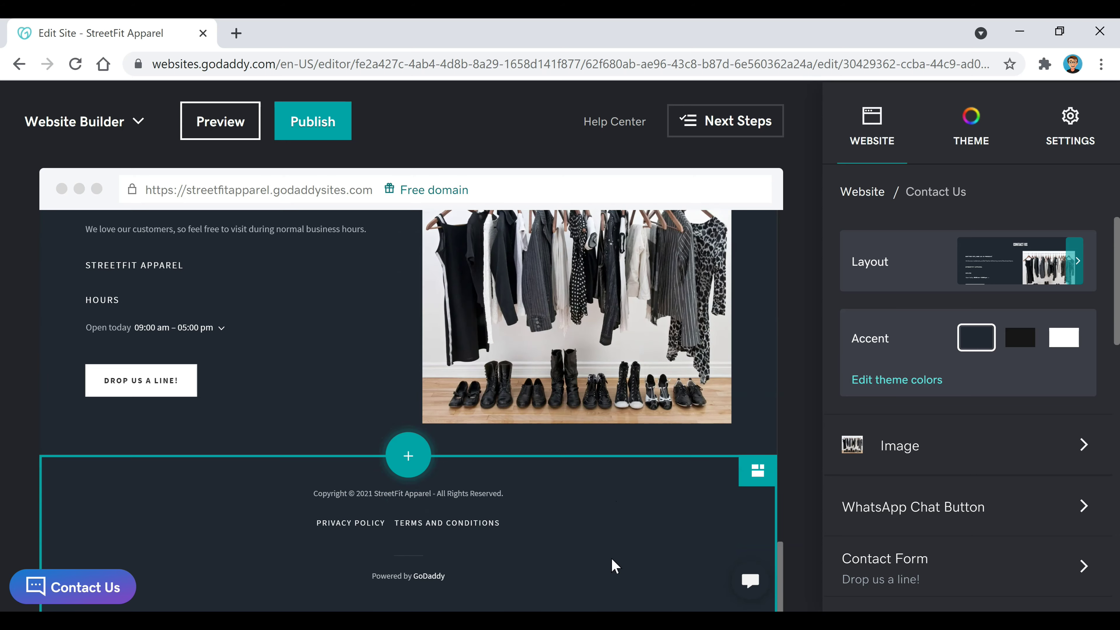
{"action": "left_click", "coordinate": [638, 529]}
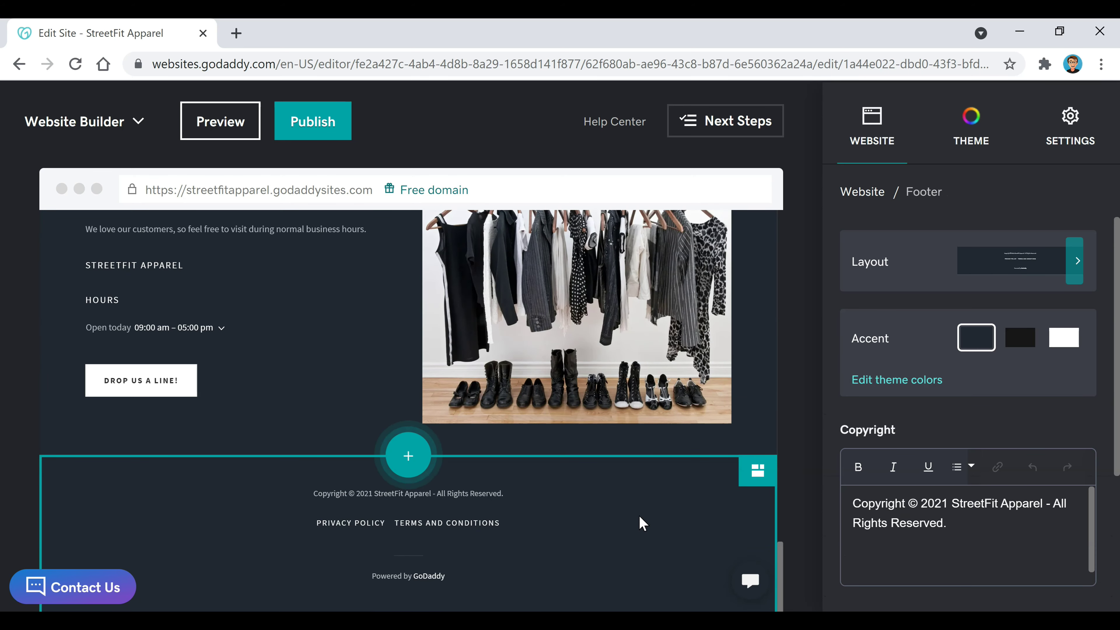
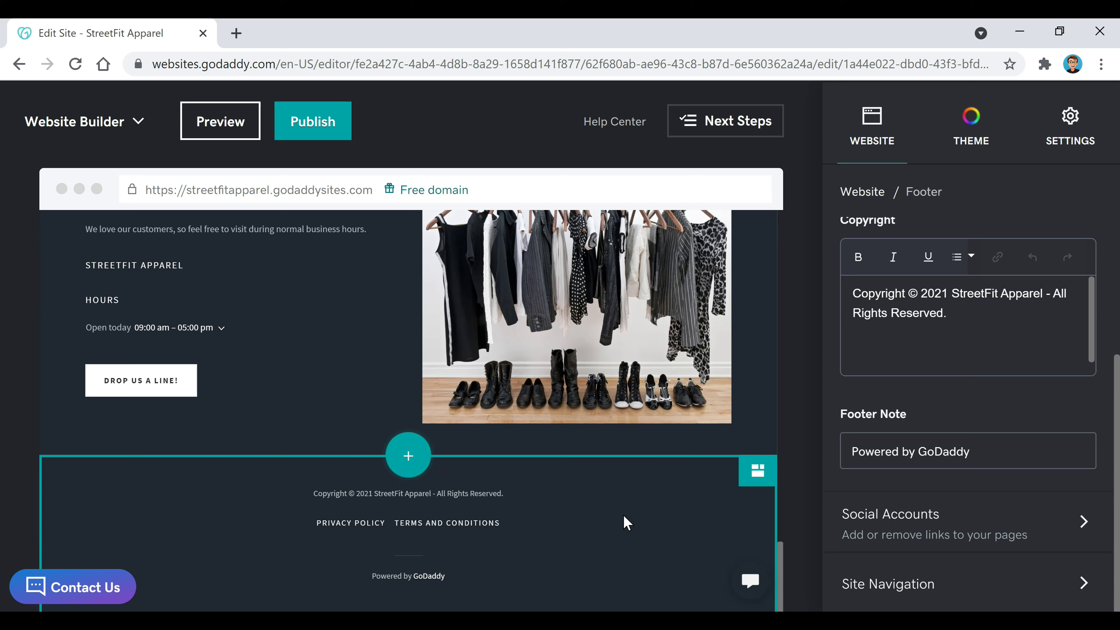
{"action": "left_click", "coordinate": [883, 121]}
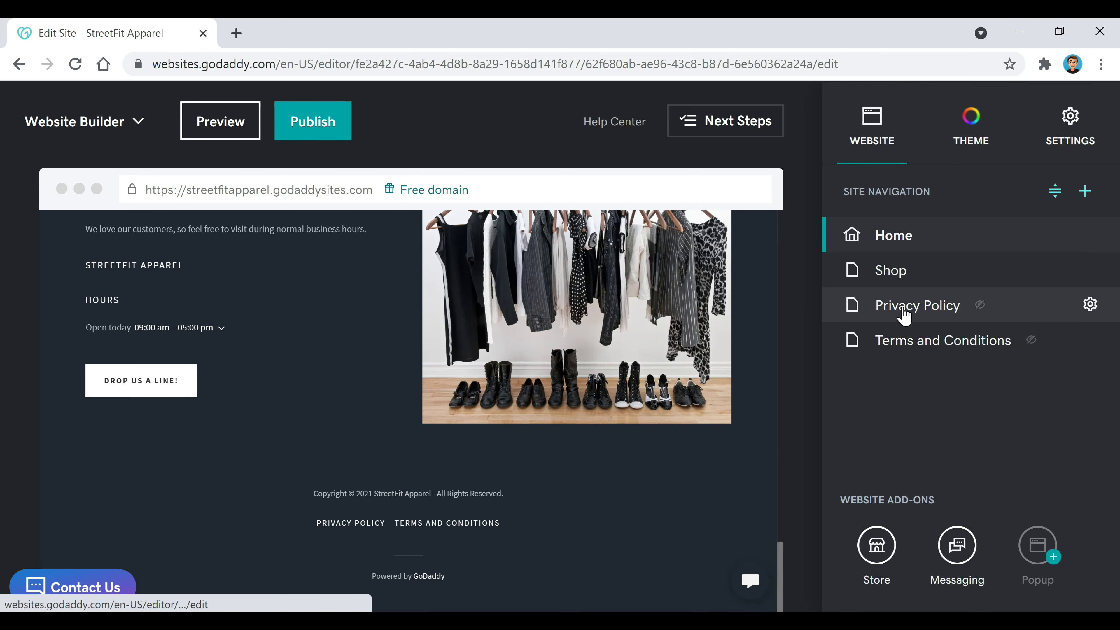
Review the footer's copyright text, footer note, social accounts and site navigation settings, and return to the page list.
{"action": "left_click", "coordinate": [664, 521]}
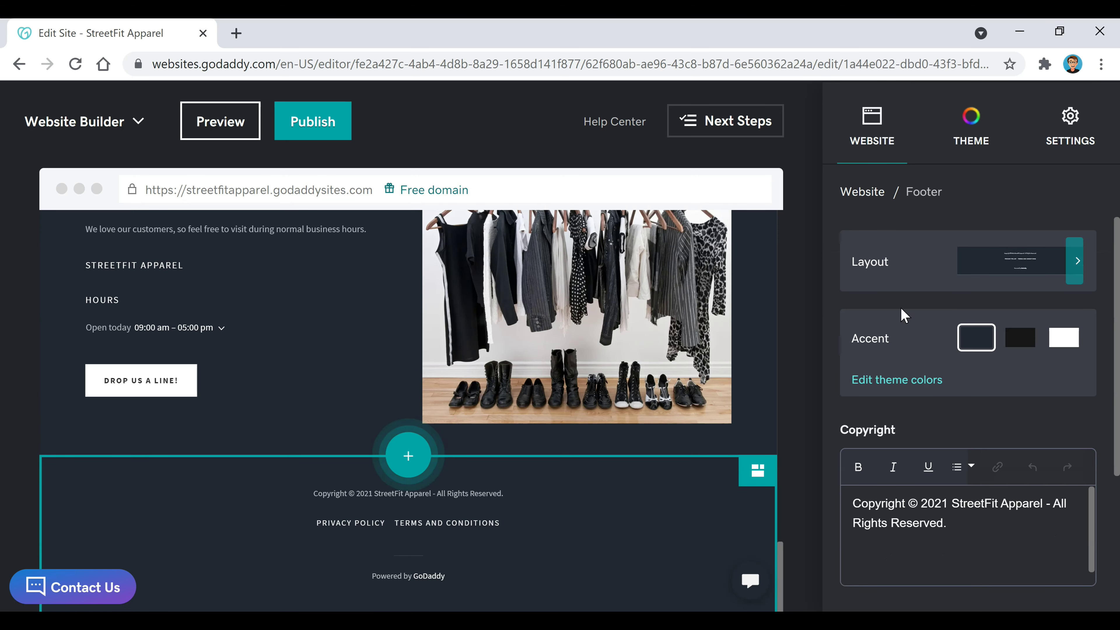
{"action": "scroll", "coordinate": [975, 395], "scroll_direction": "down", "scroll_amount": 5}
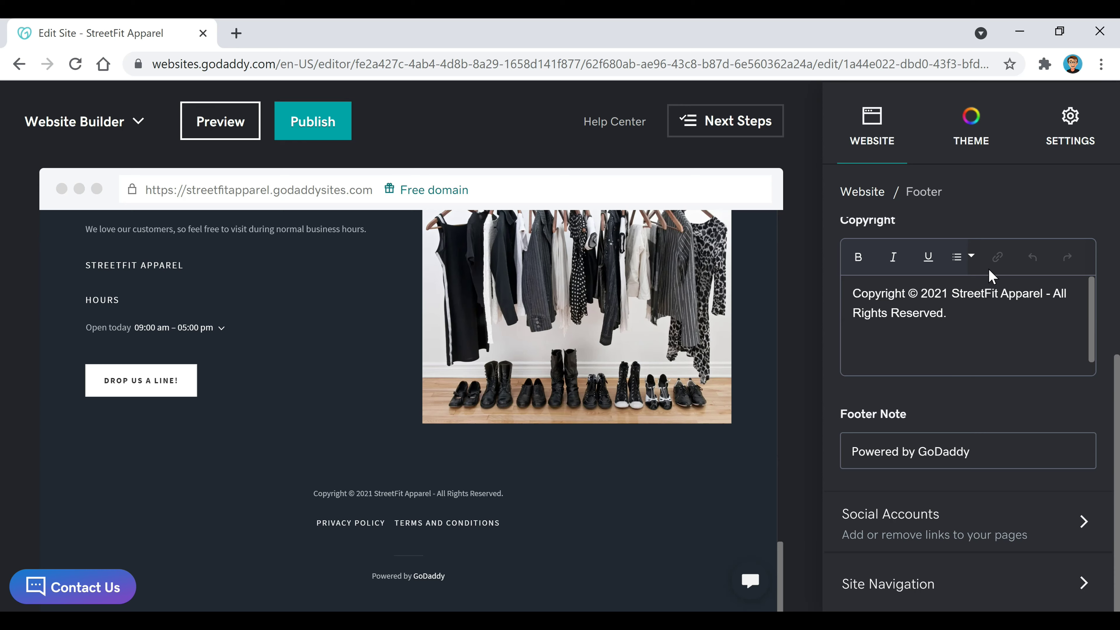
{"action": "left_click", "coordinate": [1014, 456]}
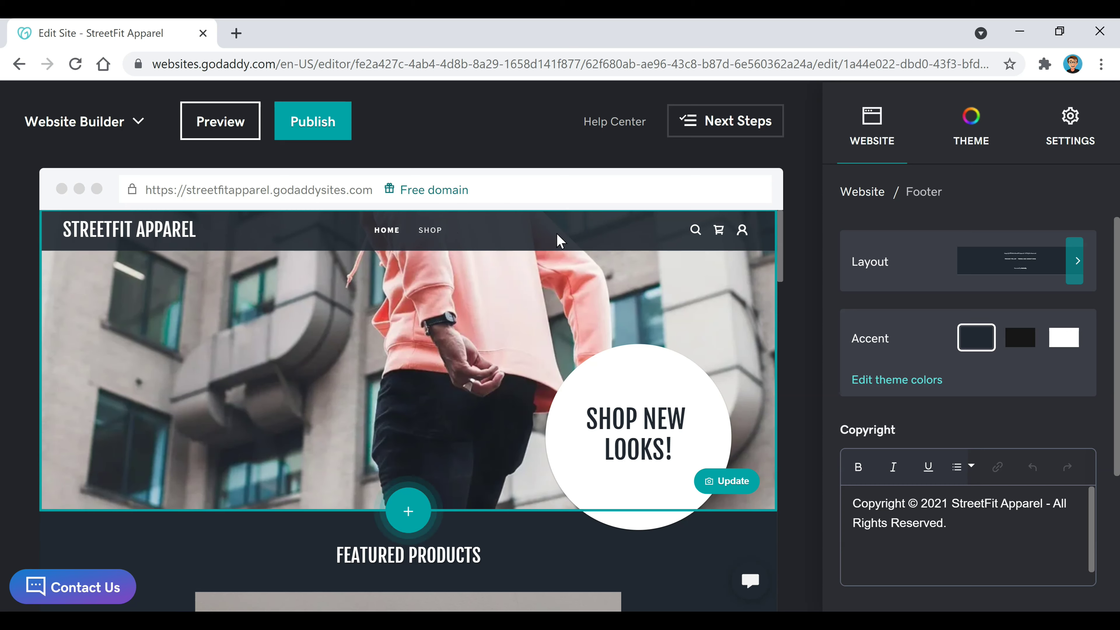
{"action": "left_click", "coordinate": [871, 158]}
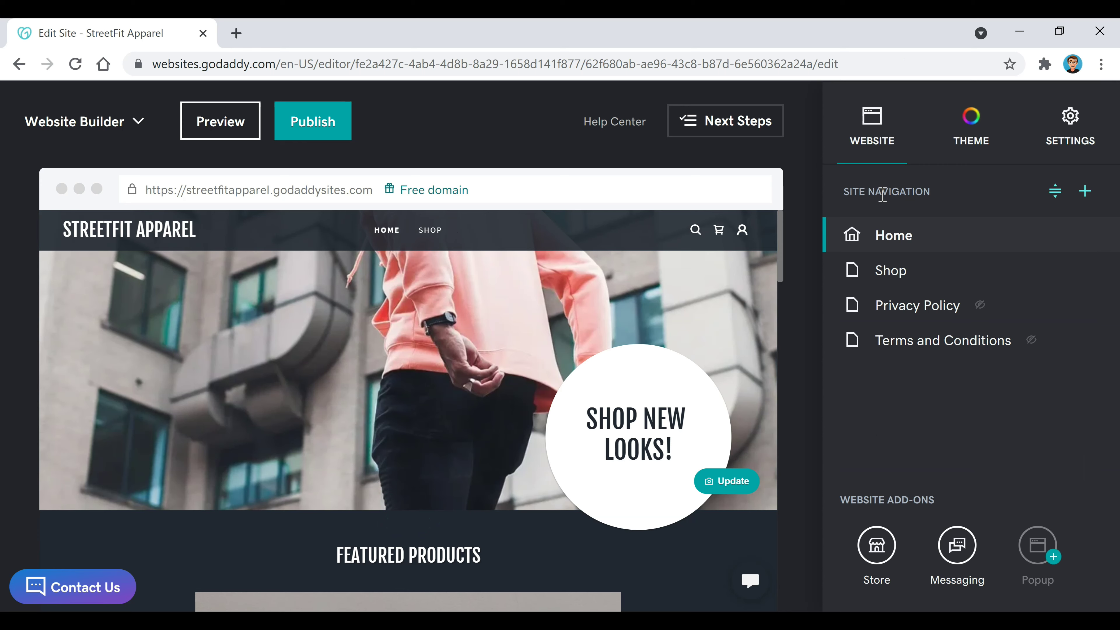
Examine the options for adding a new page, a link to an external website or a dropdown menu.
{"action": "left_click", "coordinate": [1084, 194]}
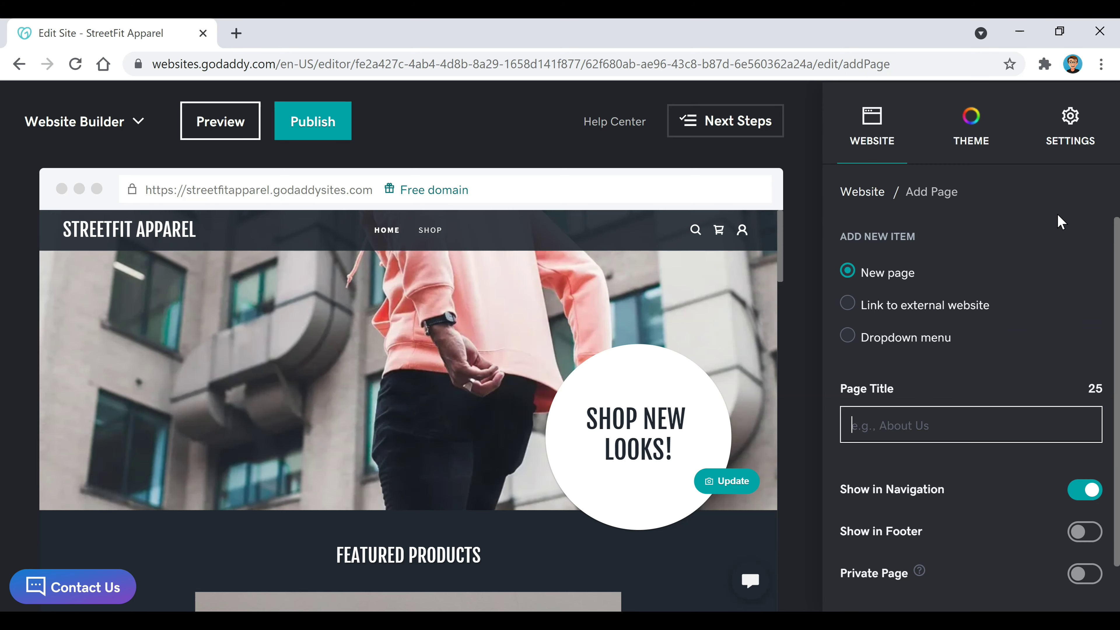
{"action": "scroll", "coordinate": [979, 247], "scroll_direction": "down", "scroll_amount": 2}
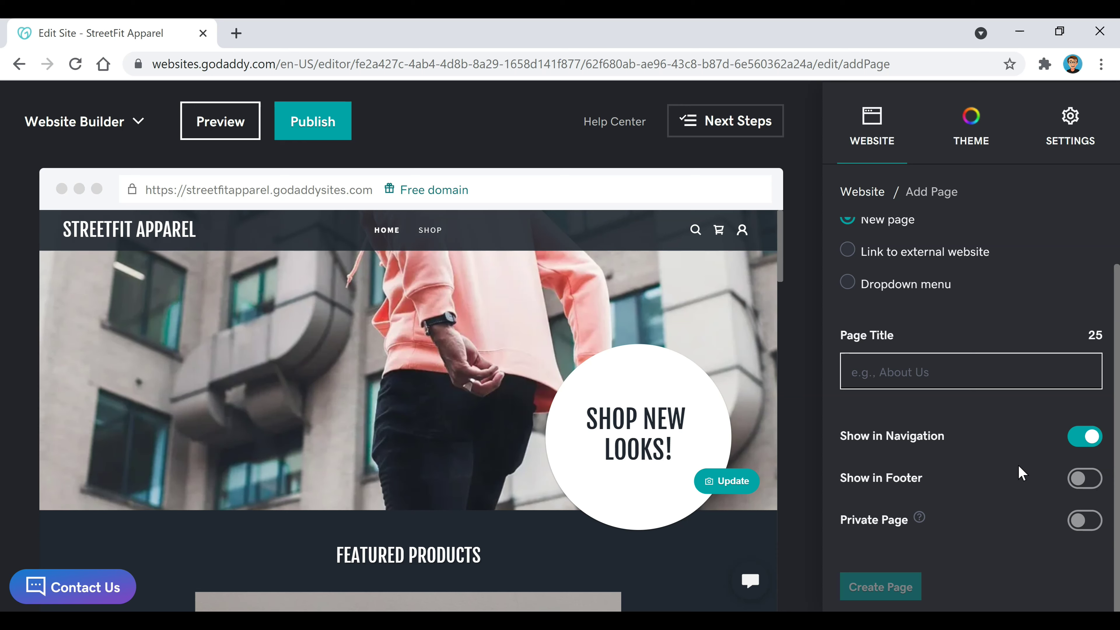
{"action": "scroll", "coordinate": [1016, 469], "scroll_direction": "up", "scroll_amount": 2}
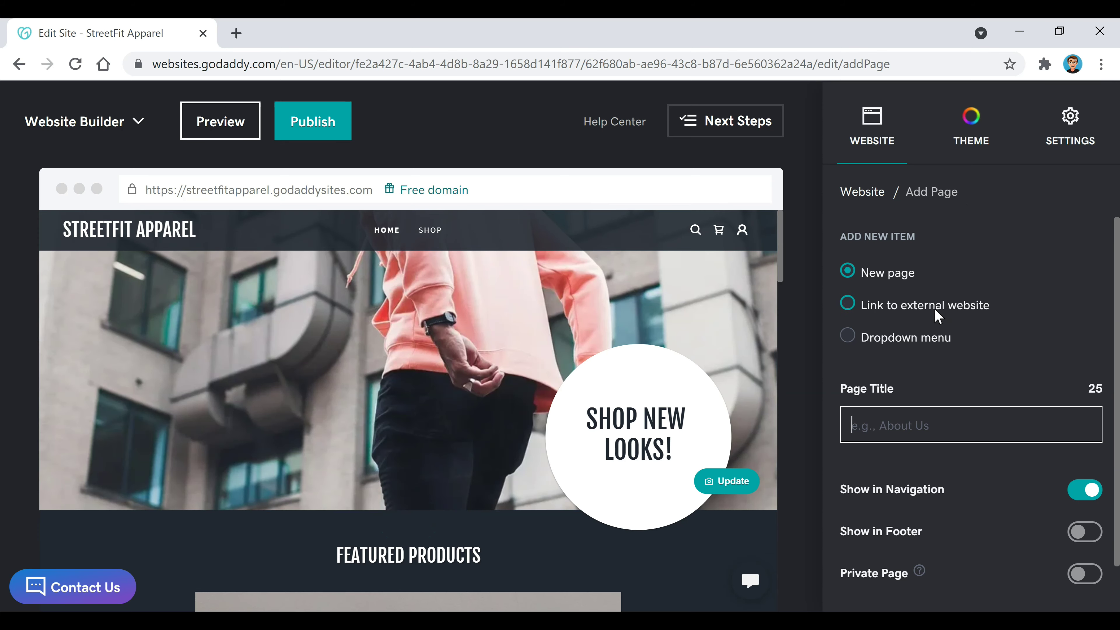
{"action": "left_click", "coordinate": [885, 344]}
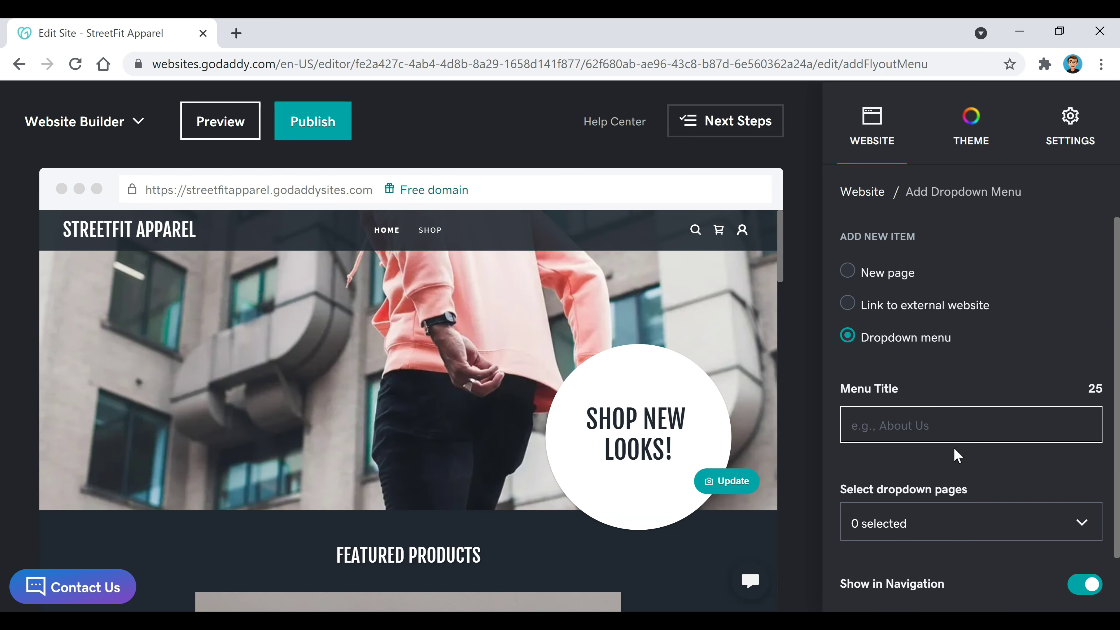
{"action": "left_click", "coordinate": [801, 394]}
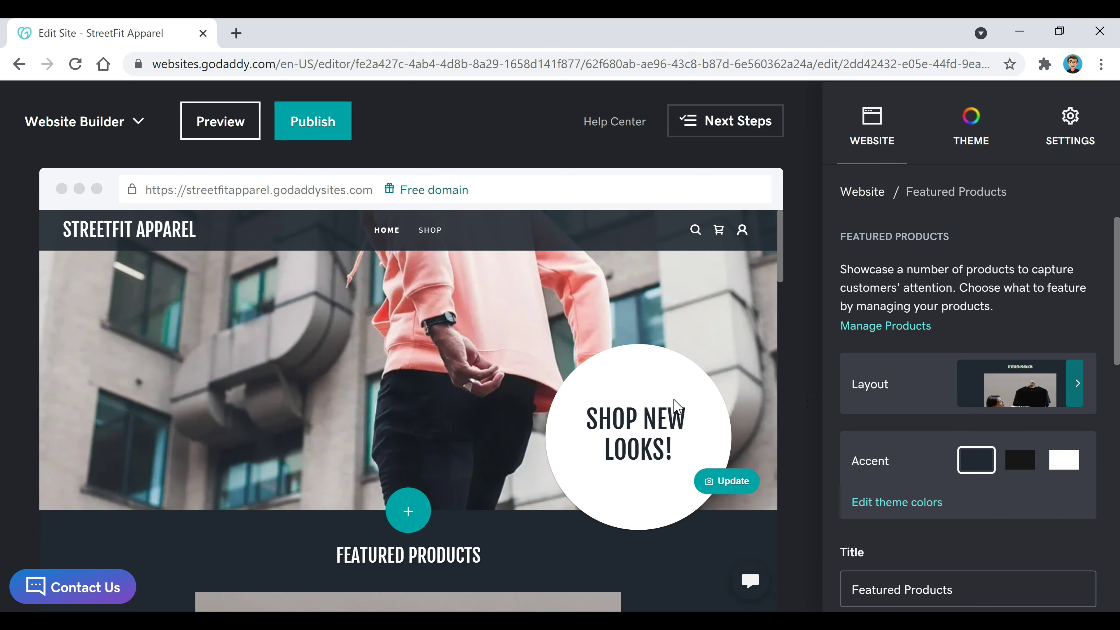
Browse the popular section types that can be inserted above the Our Team section, and close the list without adding any.
{"action": "scroll", "coordinate": [632, 405], "scroll_direction": "down", "scroll_amount": 12}
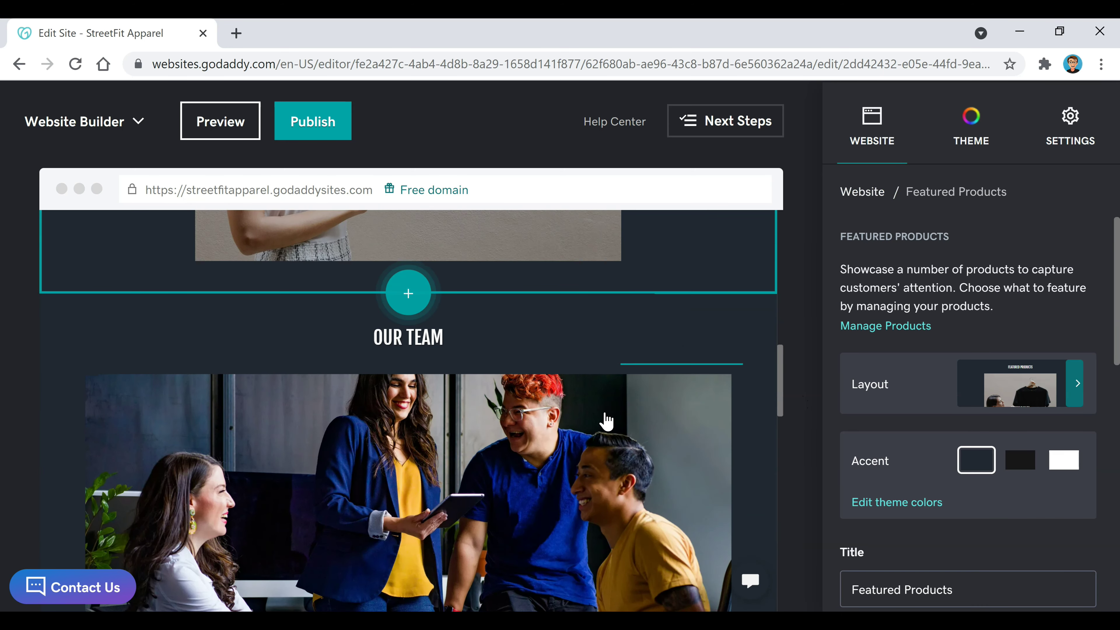
{"action": "scroll", "coordinate": [610, 422], "scroll_direction": "down", "scroll_amount": 10}
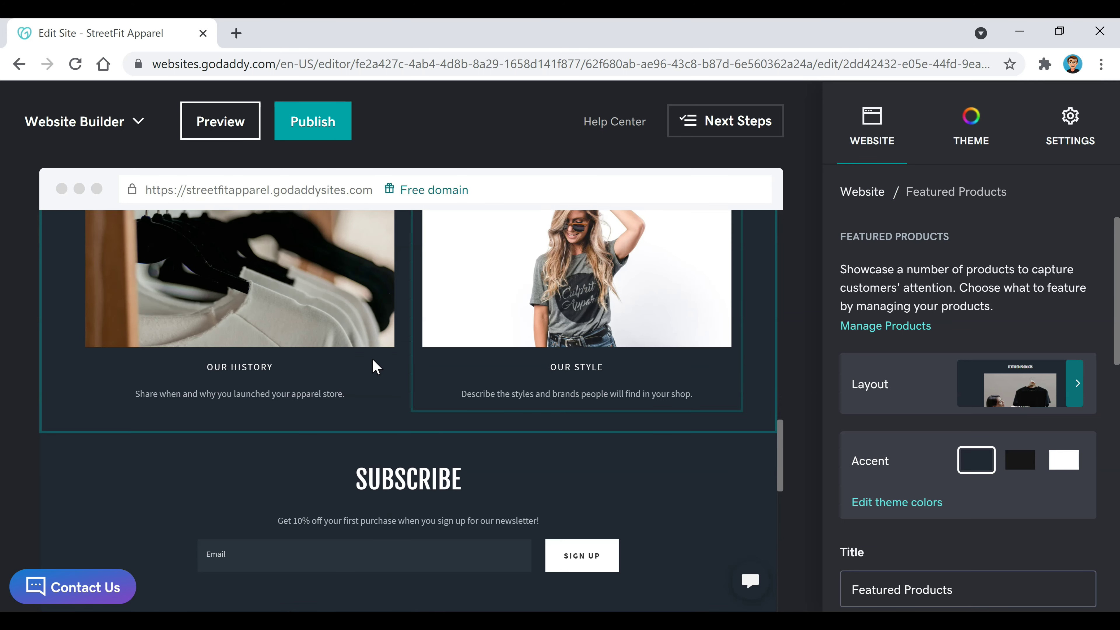
{"action": "scroll", "coordinate": [373, 359], "scroll_direction": "up", "scroll_amount": 12}
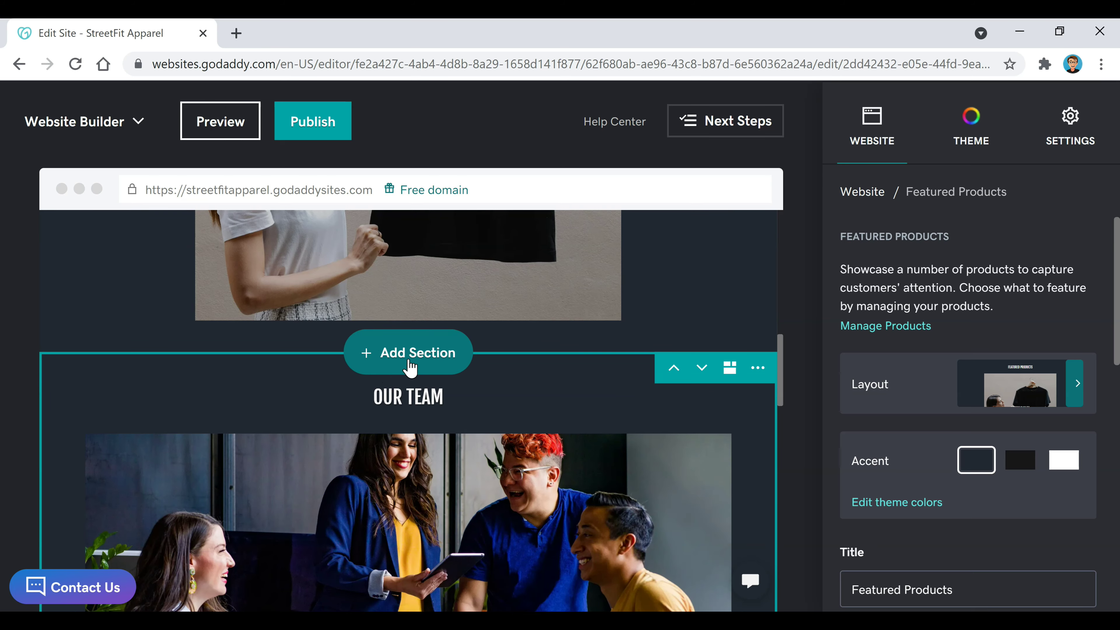
{"action": "left_click", "coordinate": [426, 356]}
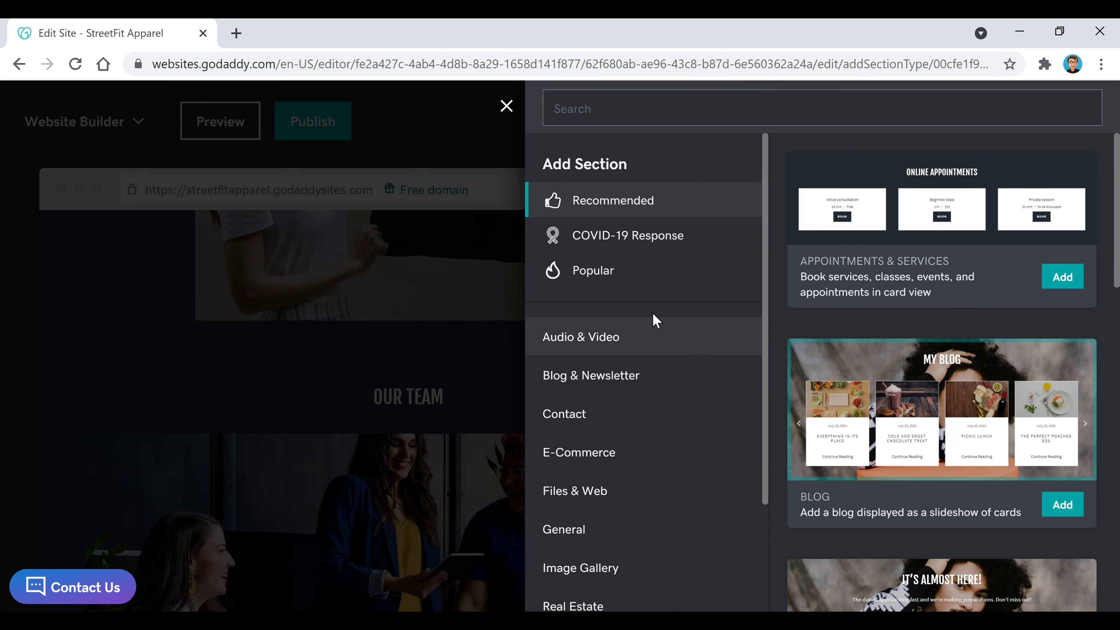
{"action": "left_click", "coordinate": [614, 282]}
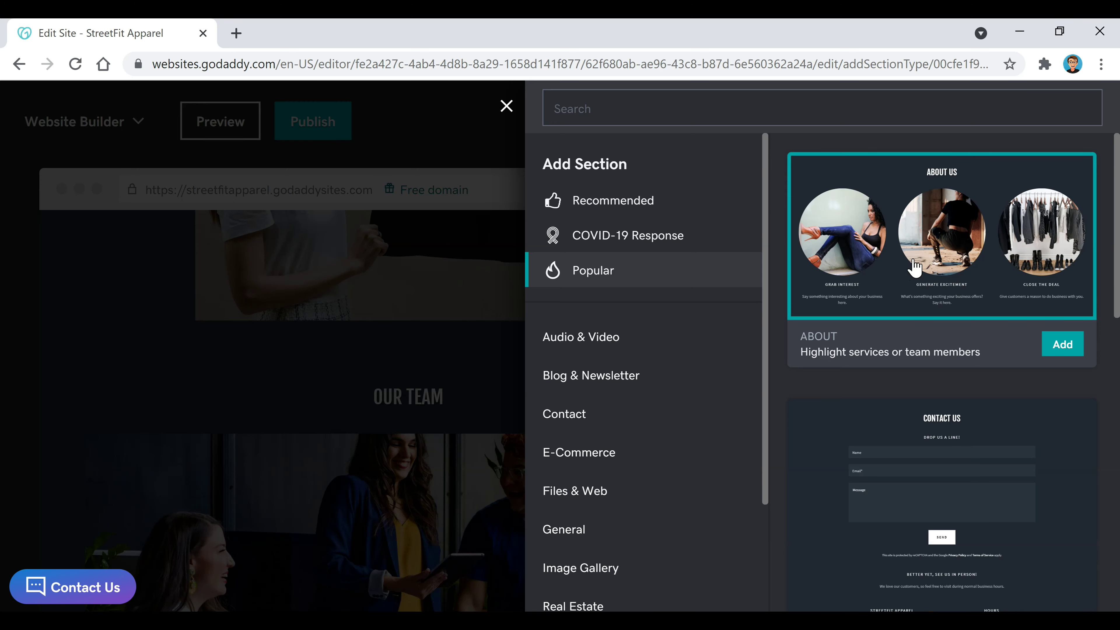
{"action": "scroll", "coordinate": [833, 349], "scroll_direction": "down", "scroll_amount": 10}
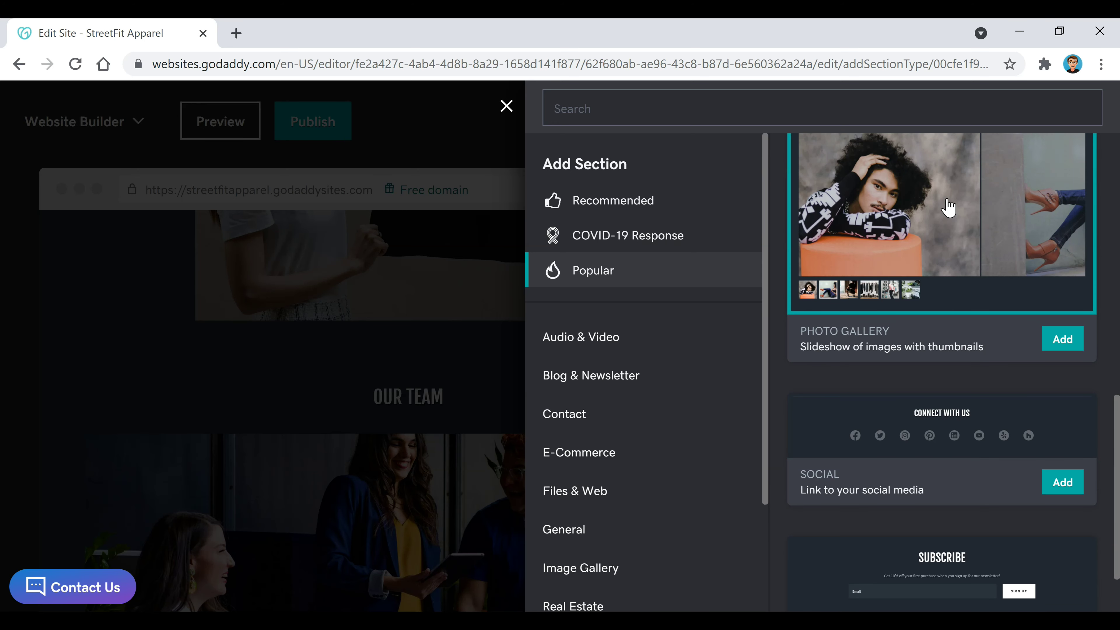
{"action": "scroll", "coordinate": [882, 260], "scroll_direction": "down", "scroll_amount": 2}
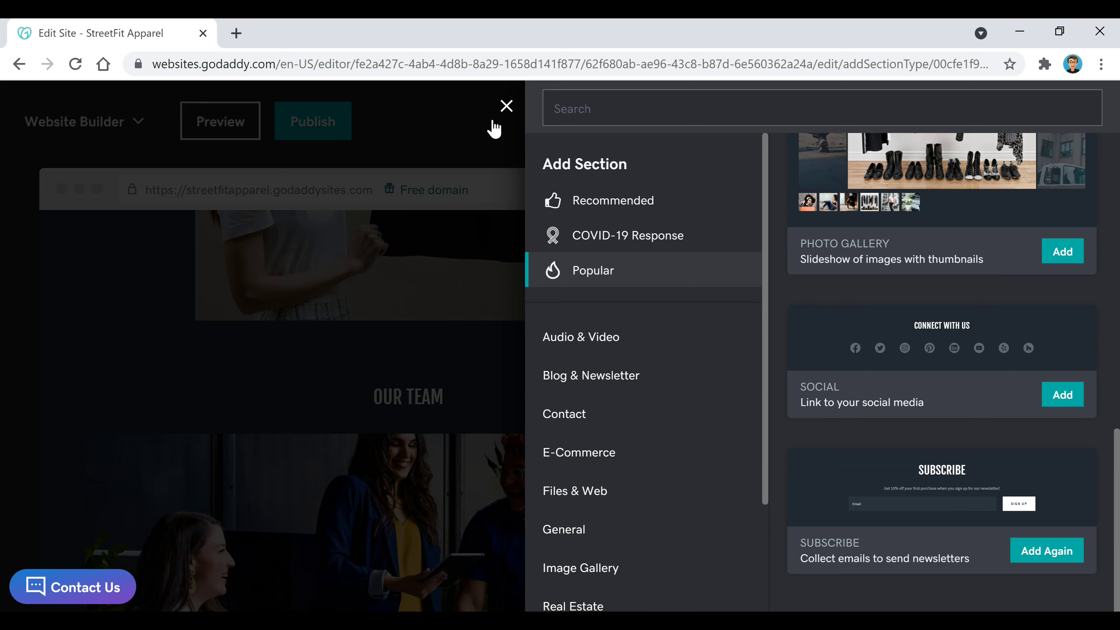
{"action": "left_click", "coordinate": [507, 106]}
Add the "Link to your social media" Social section between the Contact Us section and the footer.
{"action": "scroll", "coordinate": [493, 403], "scroll_direction": "down", "scroll_amount": 10}
{"action": "scroll", "coordinate": [481, 382], "scroll_direction": "up", "scroll_amount": 1}
{"action": "scroll", "coordinate": [480, 381], "scroll_direction": "down", "scroll_amount": 9}
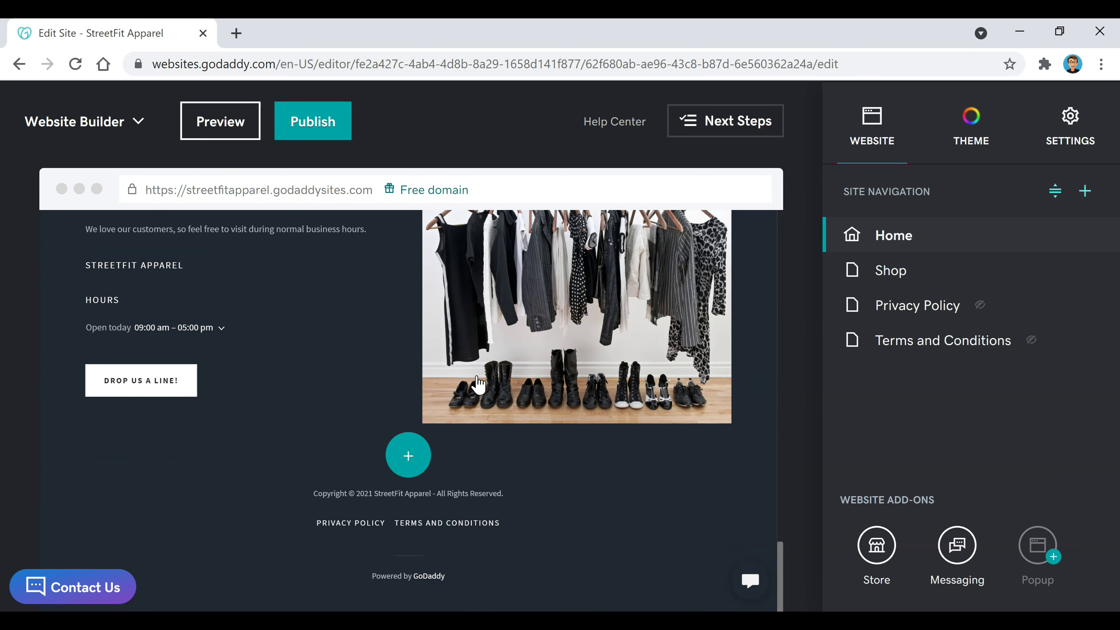
{"action": "left_click", "coordinate": [403, 456]}
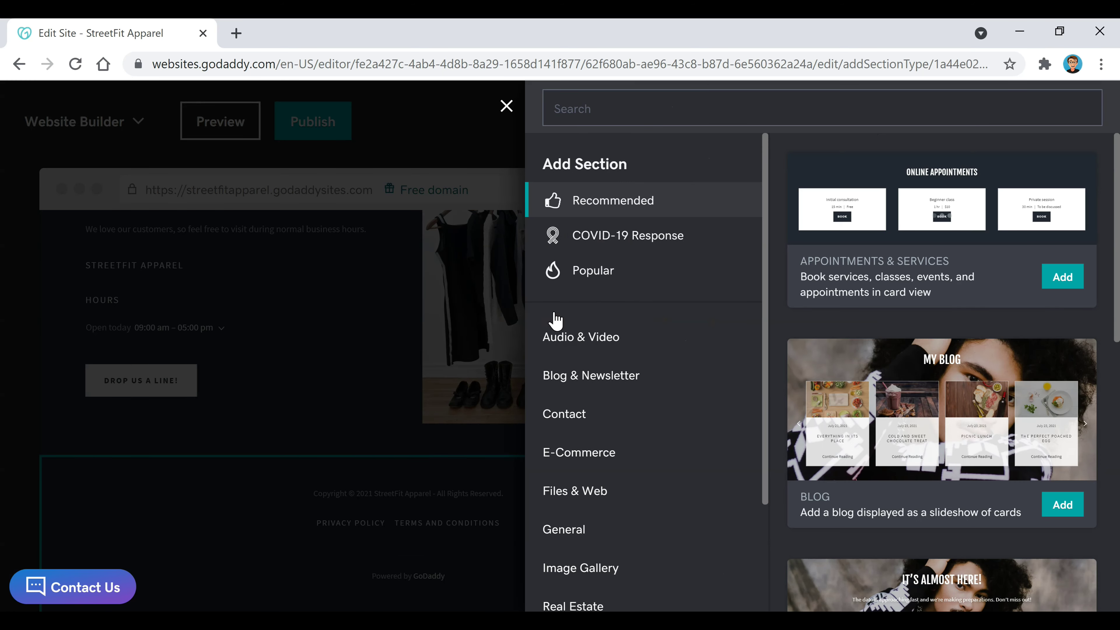
{"action": "left_click", "coordinate": [595, 271]}
{"action": "scroll", "coordinate": [941, 294], "scroll_direction": "down", "scroll_amount": 10}
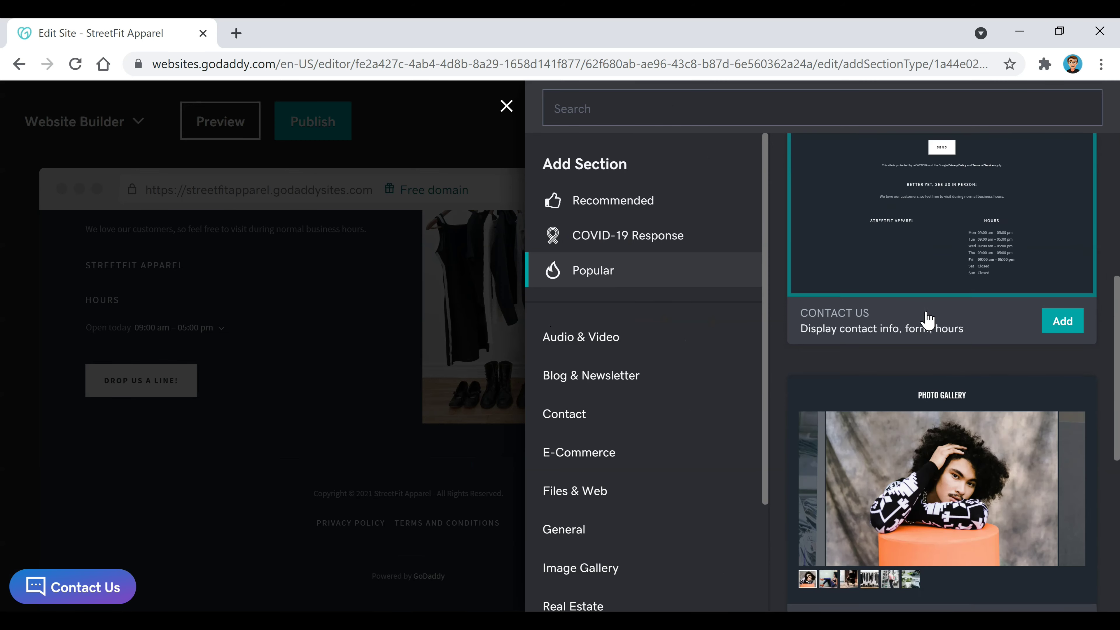
{"action": "left_click", "coordinate": [1062, 394]}
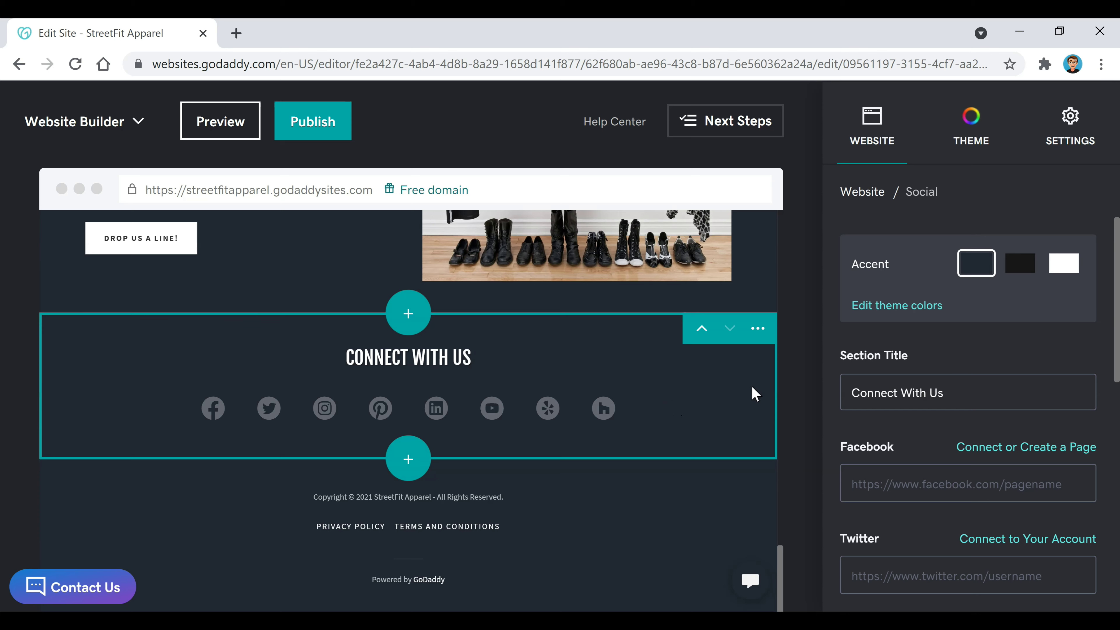
Examine the Social section's title and its account link fields, and return to the site navigation list.
{"action": "scroll", "coordinate": [962, 342], "scroll_direction": "down", "scroll_amount": 4}
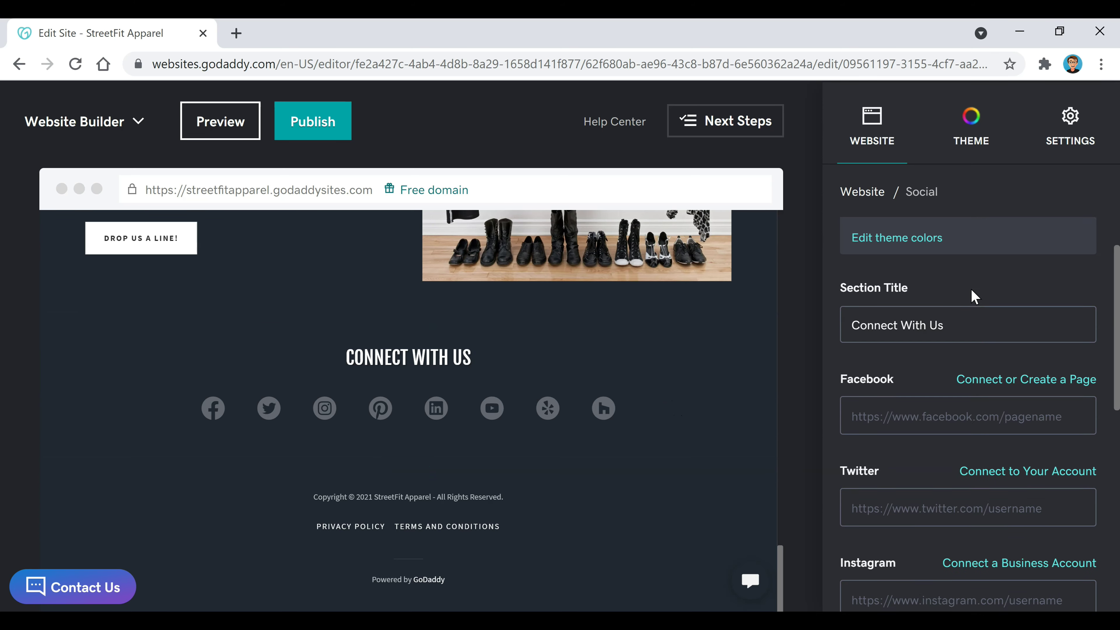
{"action": "scroll", "coordinate": [882, 375], "scroll_direction": "up", "scroll_amount": 2}
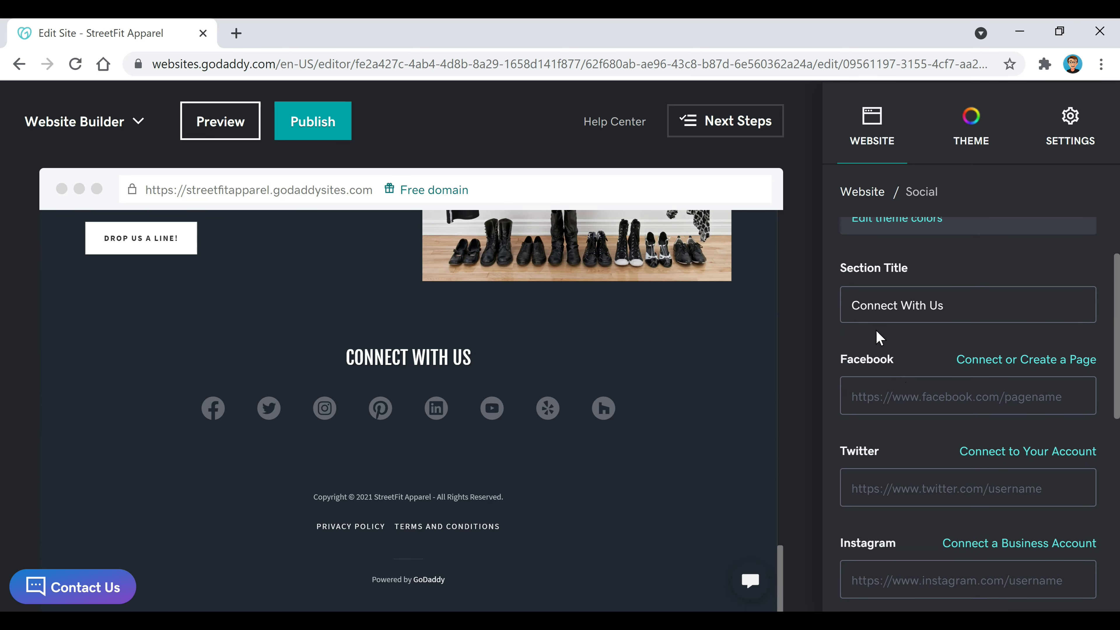
{"action": "scroll", "coordinate": [914, 404], "scroll_direction": "down", "scroll_amount": 2}
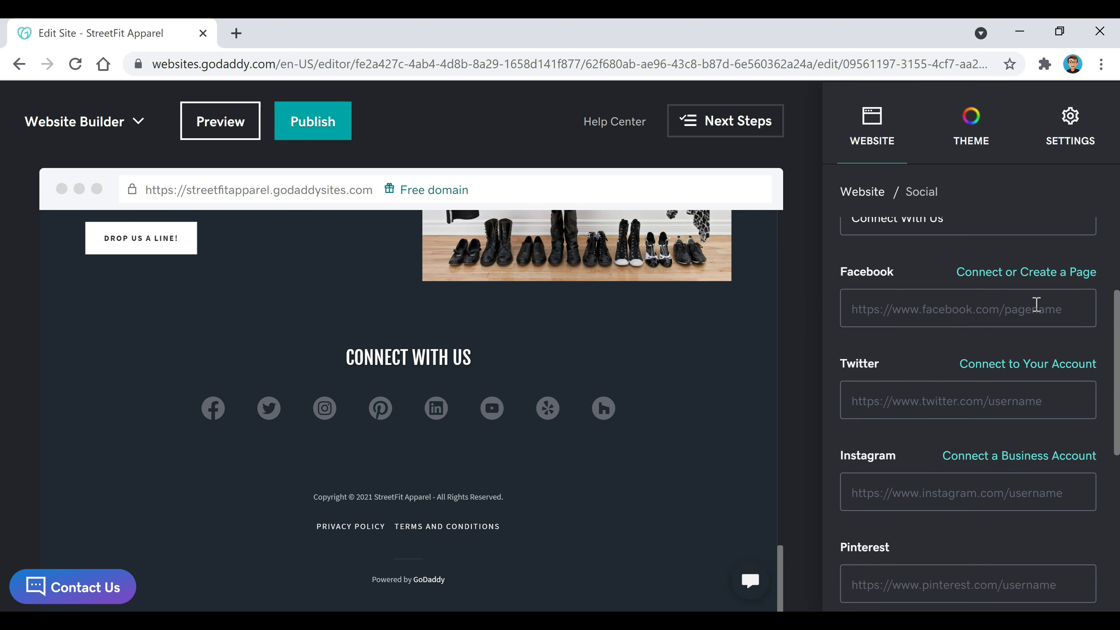
{"action": "scroll", "coordinate": [915, 393], "scroll_direction": "down", "scroll_amount": 6}
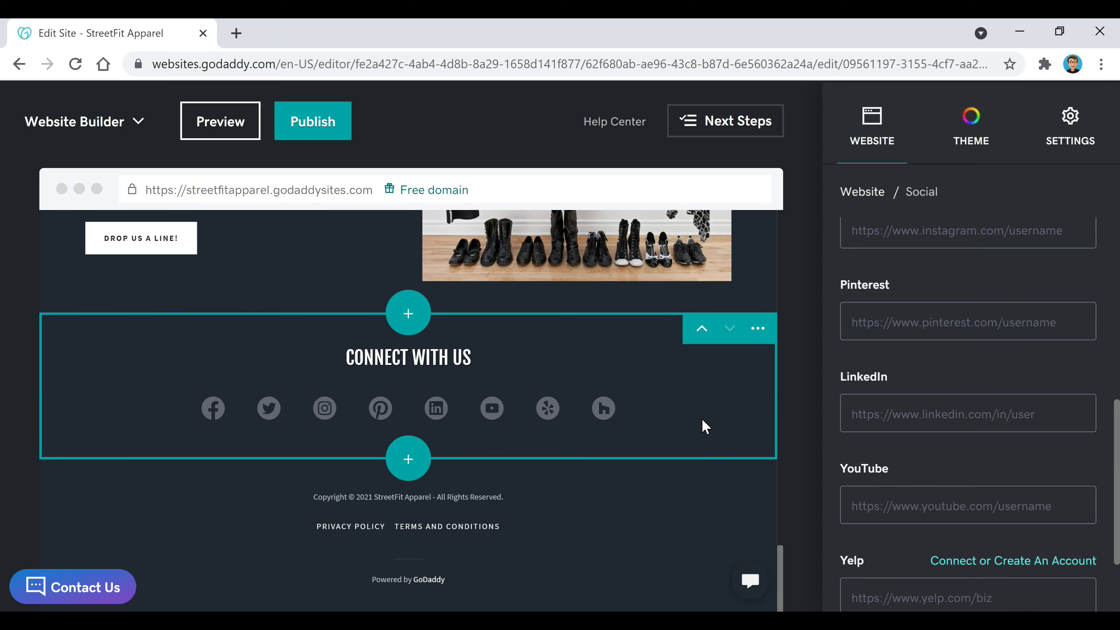
{"action": "left_click", "coordinate": [862, 191]}
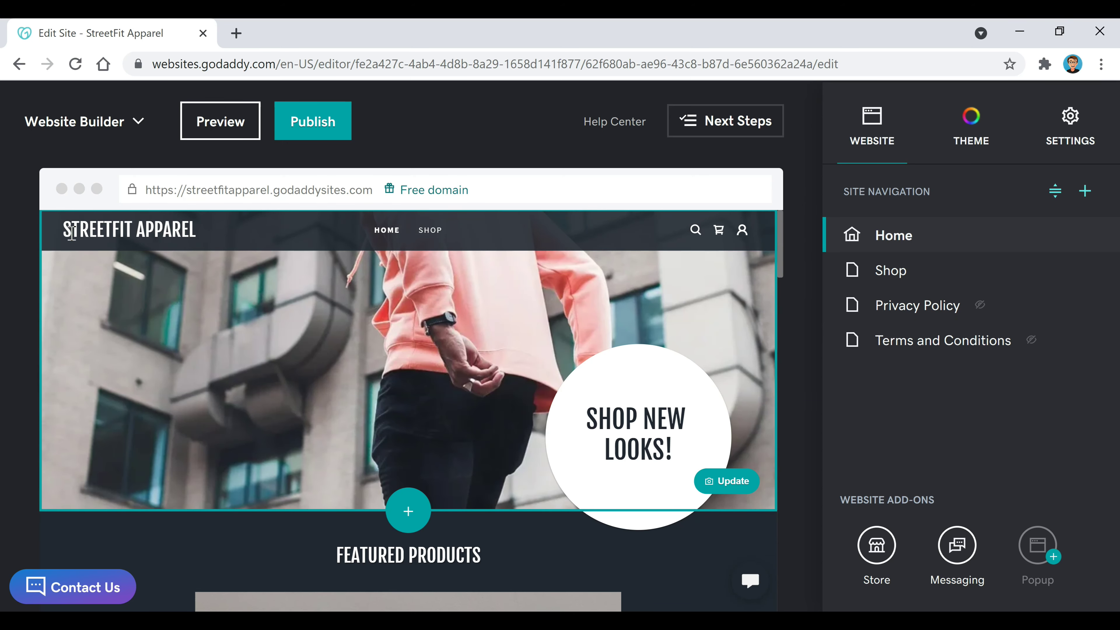
Review the home page from the header through Featured Products and Our Team to the Contact Us section.
{"action": "scroll", "coordinate": [371, 291], "scroll_direction": "down", "scroll_amount": 3}
{"action": "scroll", "coordinate": [372, 292], "scroll_direction": "down", "scroll_amount": 4}
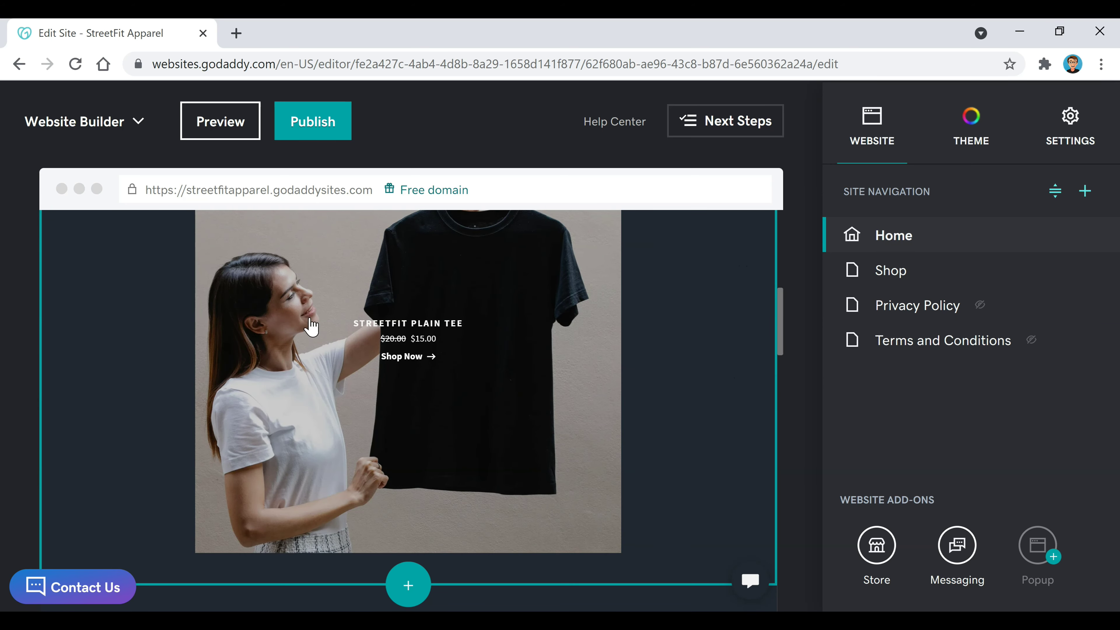
{"action": "scroll", "coordinate": [476, 408], "scroll_direction": "down", "scroll_amount": 2}
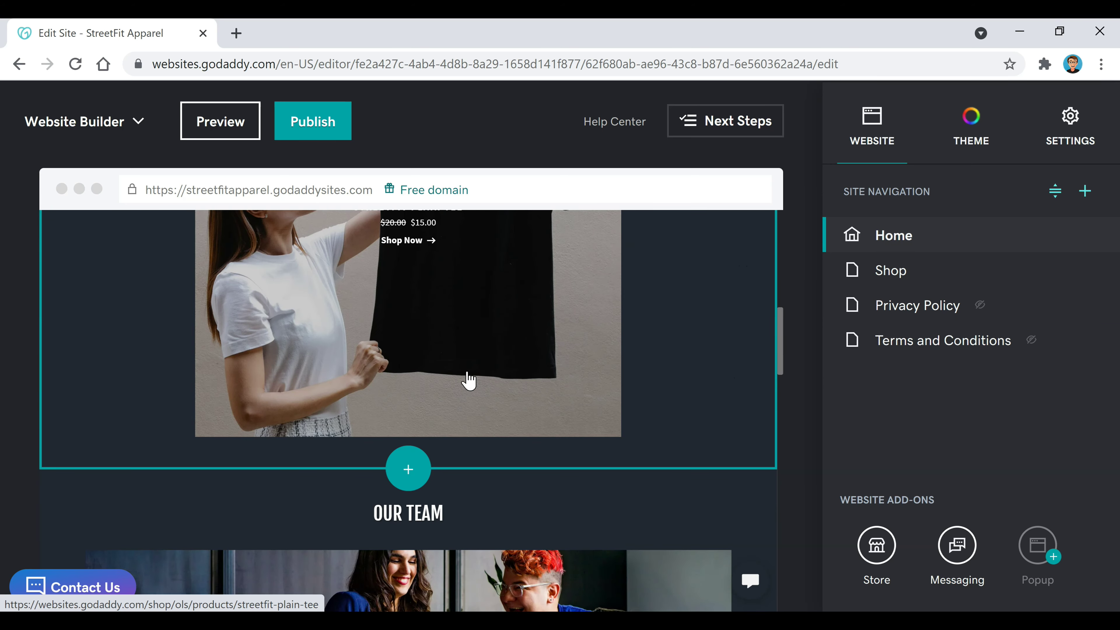
{"action": "scroll", "coordinate": [468, 388], "scroll_direction": "down", "scroll_amount": 5}
{"action": "scroll", "coordinate": [546, 413], "scroll_direction": "down", "scroll_amount": 10}
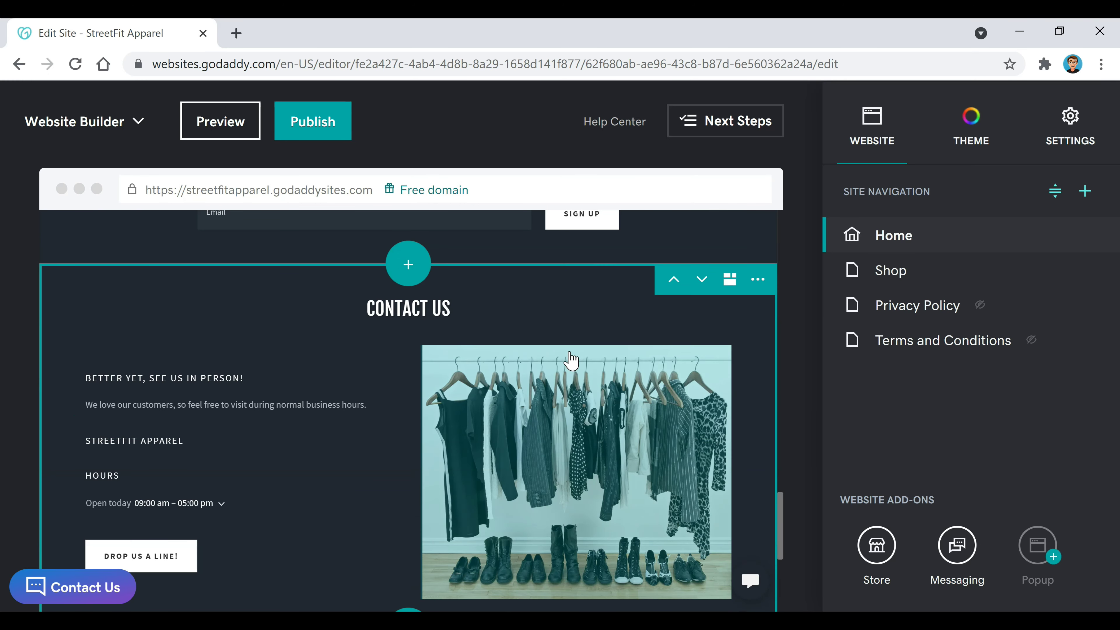
{"action": "scroll", "coordinate": [616, 501], "scroll_direction": "up", "scroll_amount": 6}
{"action": "scroll", "coordinate": [616, 502], "scroll_direction": "up", "scroll_amount": 10}
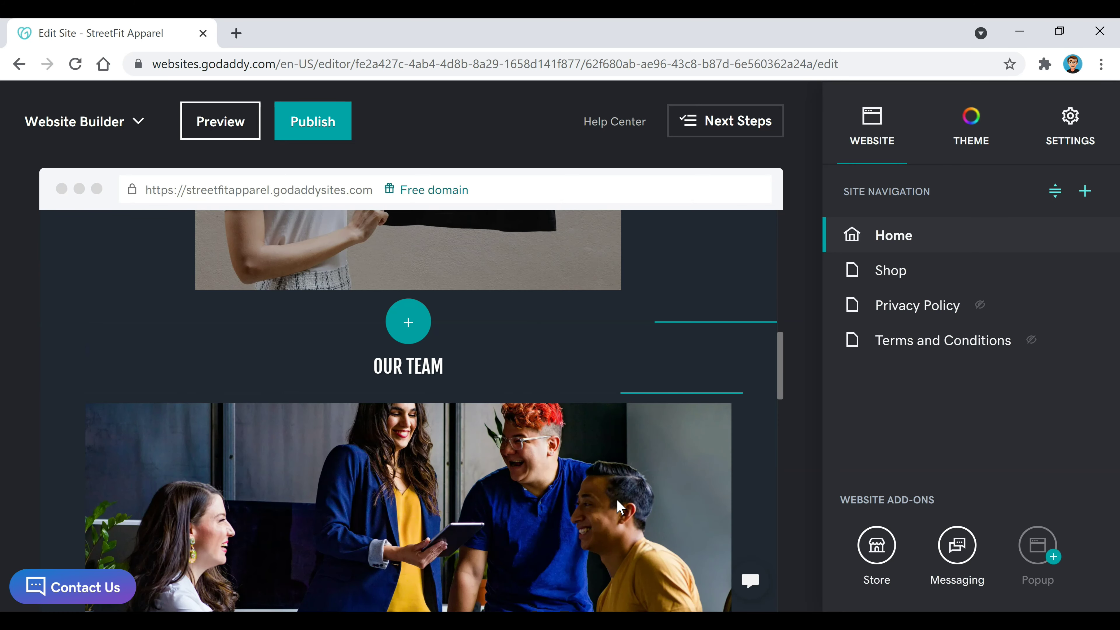
{"action": "scroll", "coordinate": [619, 507], "scroll_direction": "up", "scroll_amount": 2}
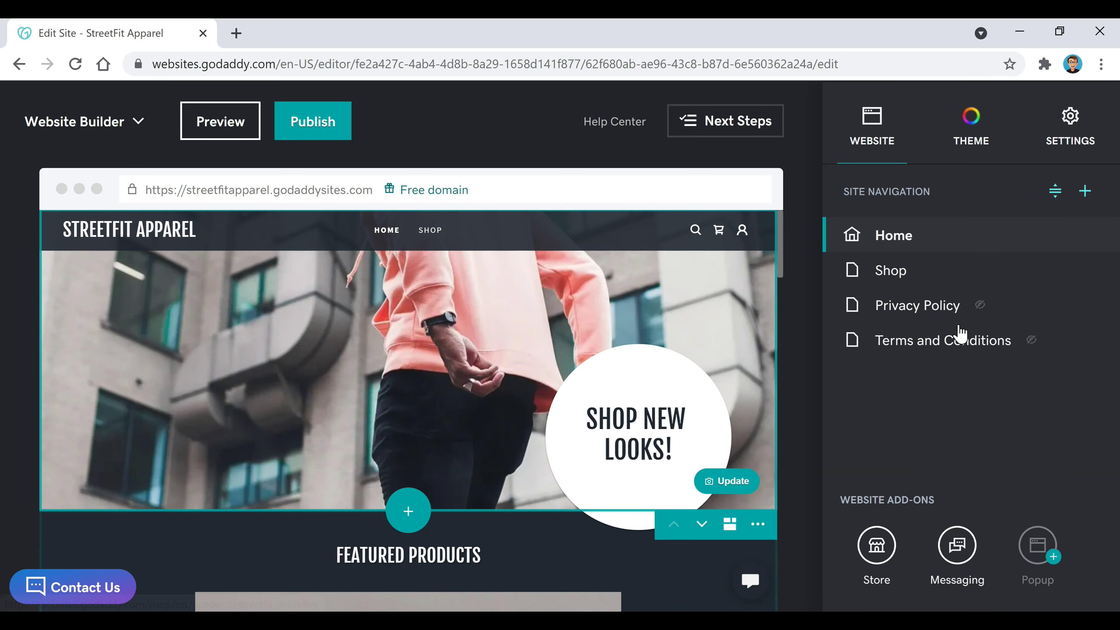
Publish the site and open the free domain offer.
{"action": "left_click", "coordinate": [316, 128]}
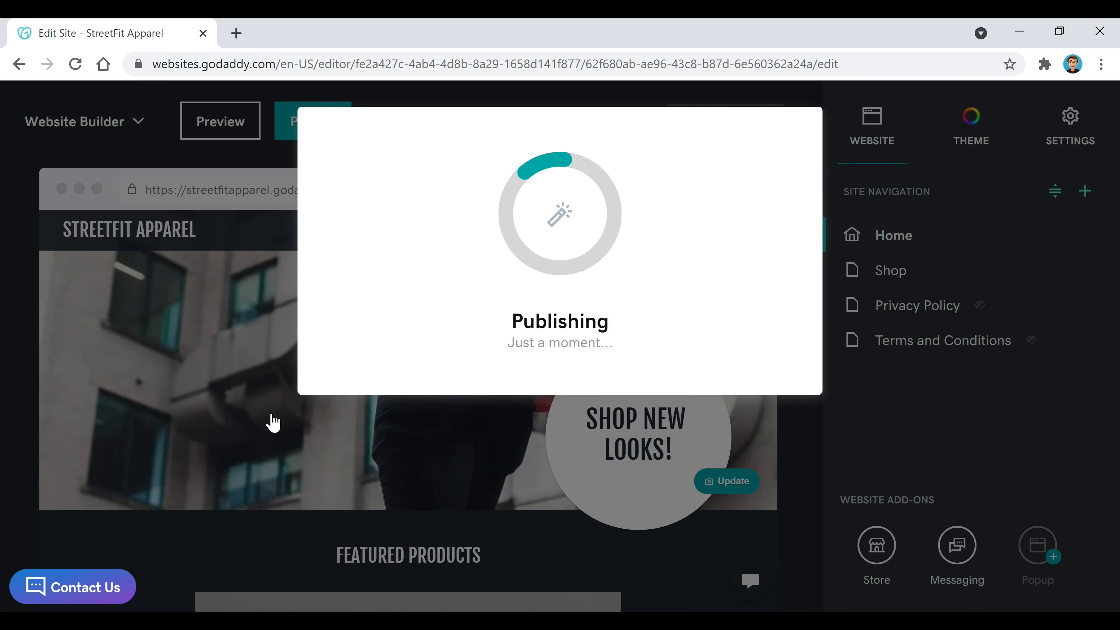
{"action": "left_click", "coordinate": [563, 460]}
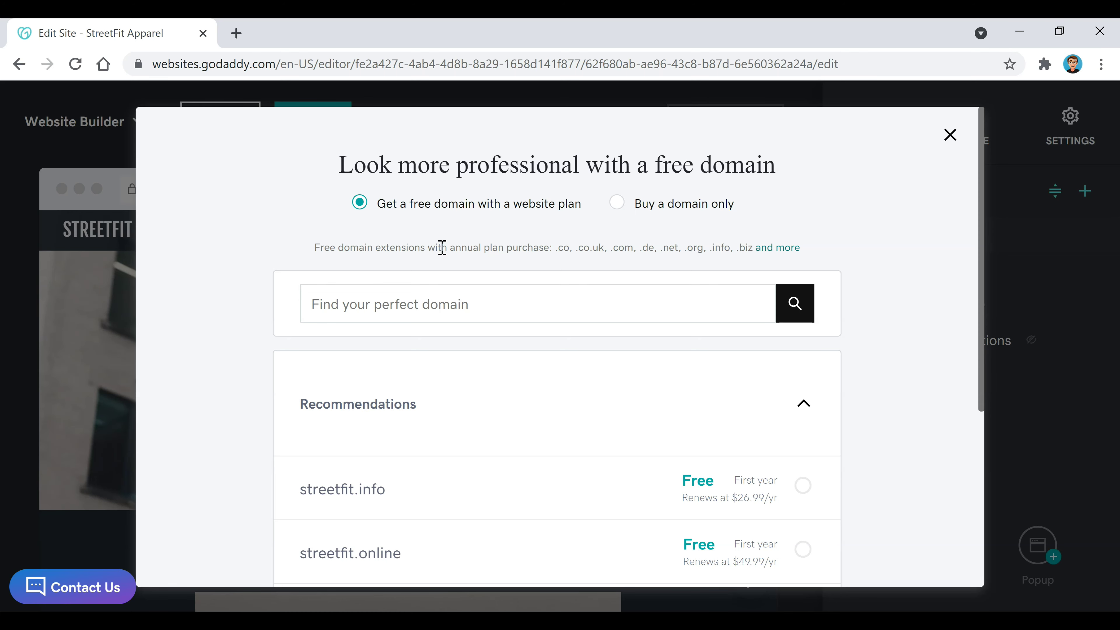
Search for the domain streetfitclothingonline and look through the recommended alternatives down to the plan selection.
{"action": "left_click", "coordinate": [490, 311]}
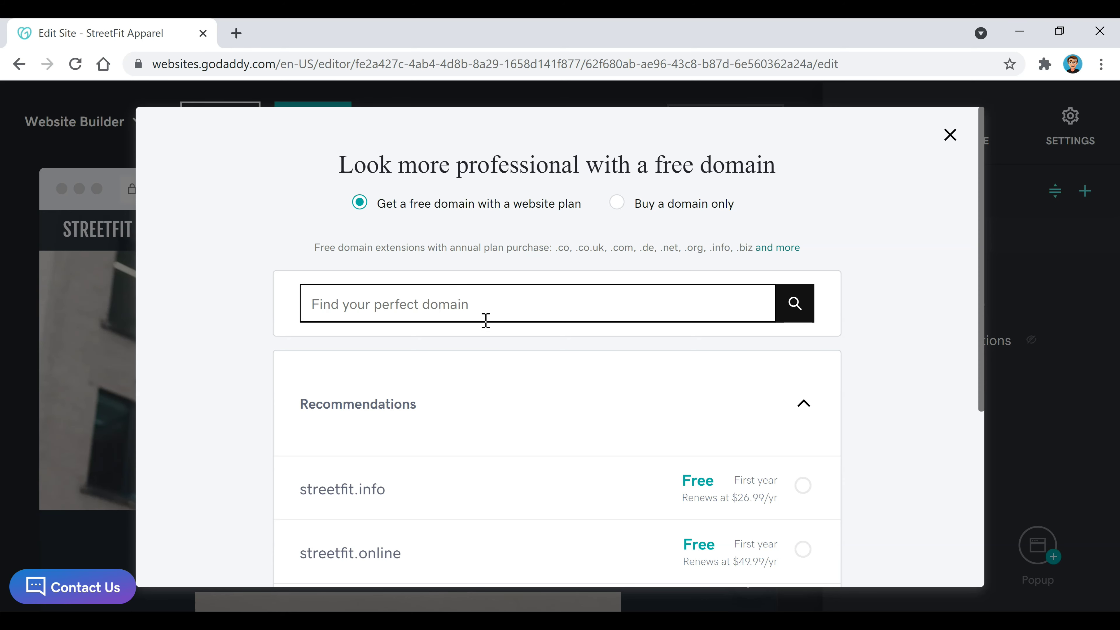
{"action": "type", "text": "streetfitclothingonline"}
{"action": "left_click", "coordinate": [793, 316]}
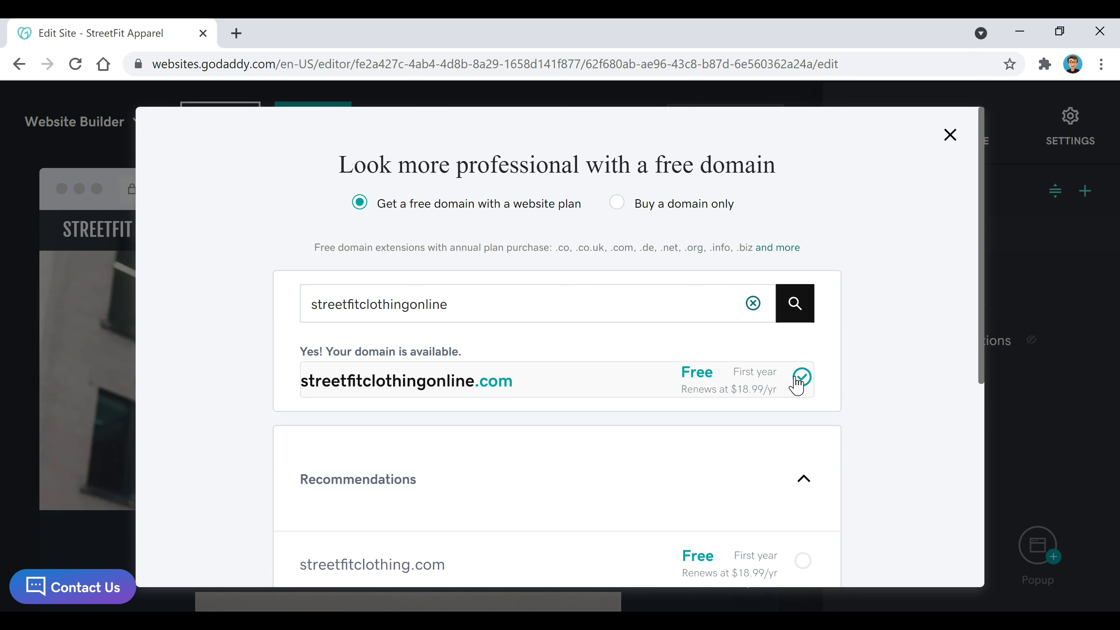
{"action": "scroll", "coordinate": [856, 363], "scroll_direction": "down", "scroll_amount": 1}
{"action": "scroll", "coordinate": [855, 363], "scroll_direction": "down", "scroll_amount": 5}
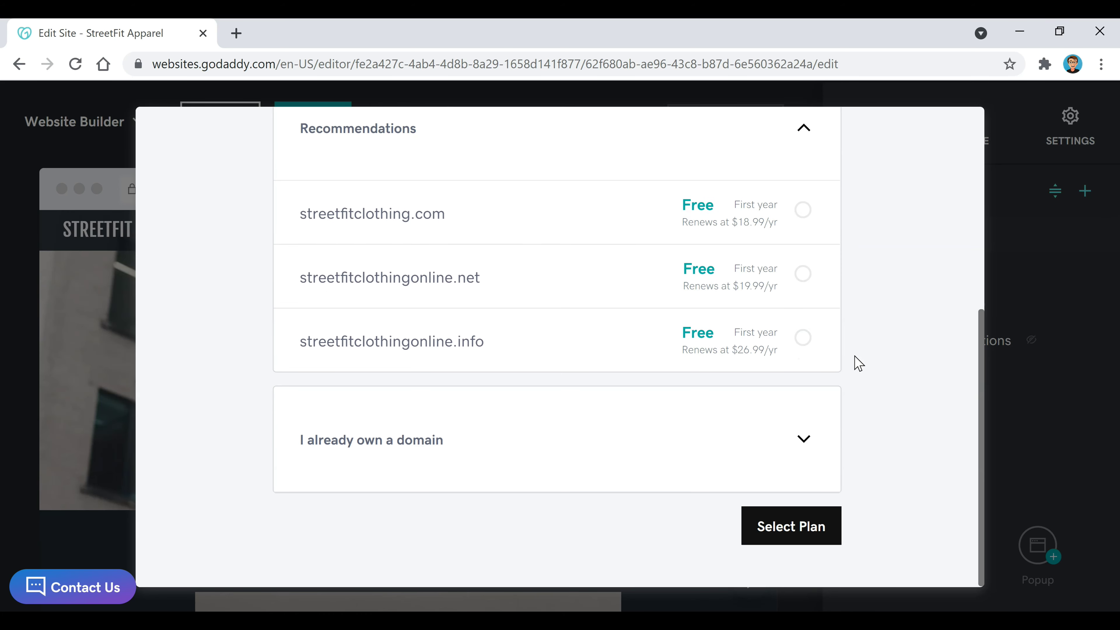
Open the plan selection for the domain and examine the yearly plans, including the Basic plan.
{"action": "left_click", "coordinate": [796, 535]}
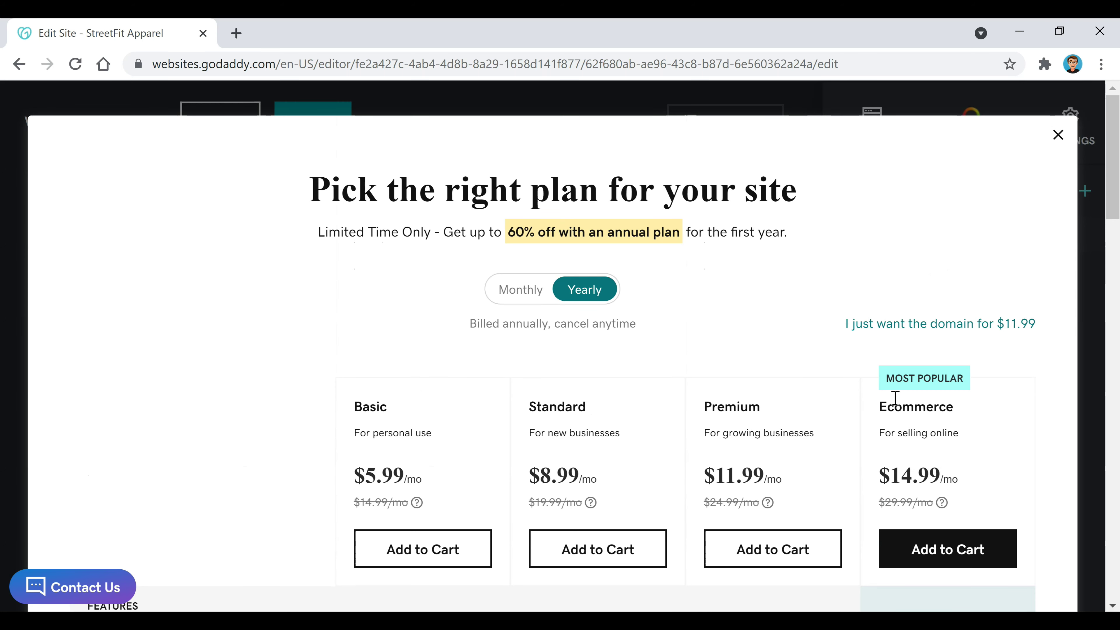
{"action": "left_click", "coordinate": [441, 551]}
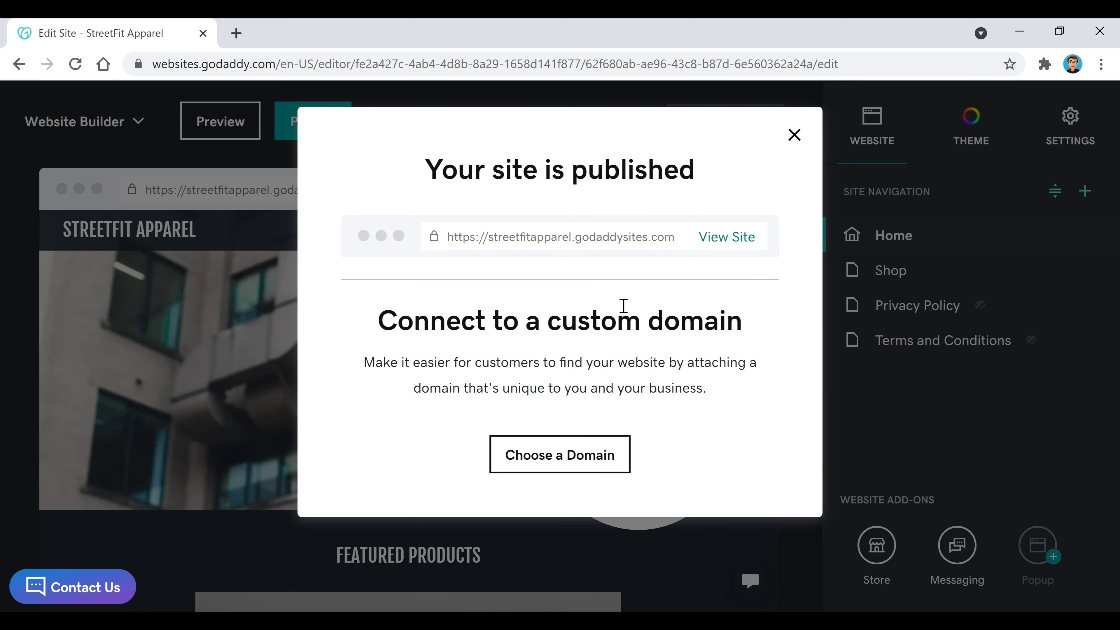
Open the published StreetFit Apparel site and review its home page down to the social links and back up to Featured Products.
{"action": "left_click", "coordinate": [735, 243]}
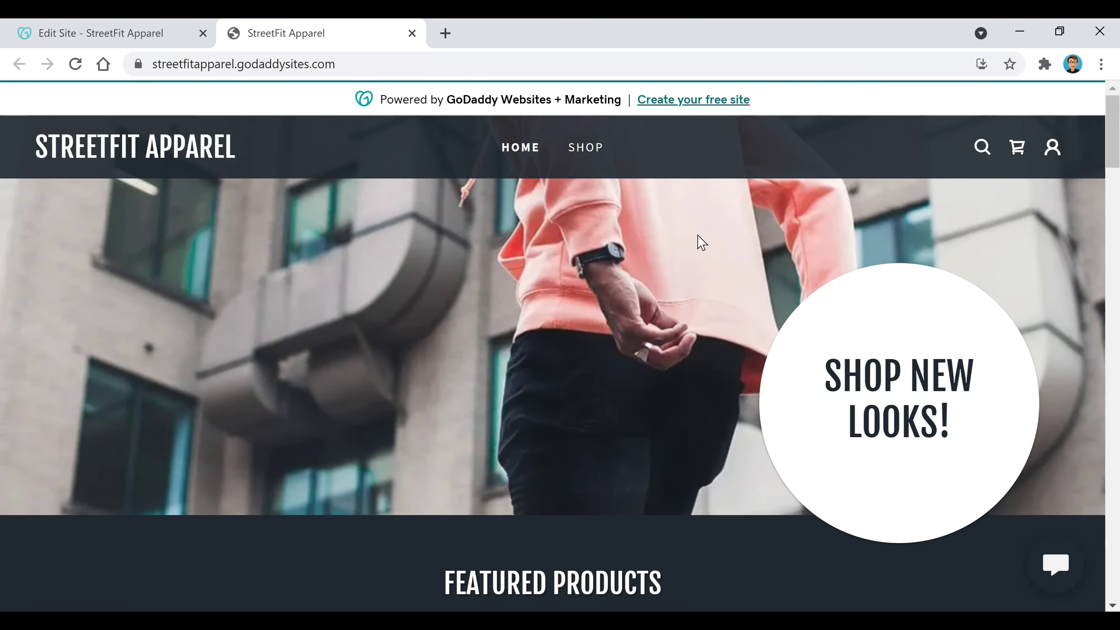
{"action": "scroll", "coordinate": [697, 242], "scroll_direction": "down", "scroll_amount": 6}
{"action": "scroll", "coordinate": [657, 251], "scroll_direction": "down", "scroll_amount": 15}
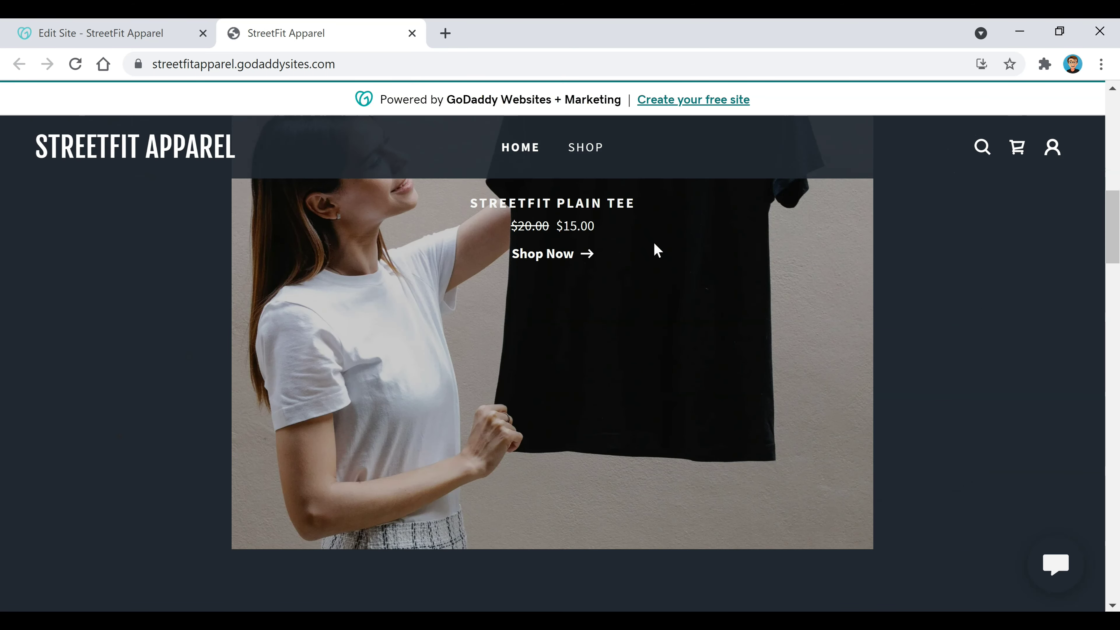
{"action": "scroll", "coordinate": [657, 261], "scroll_direction": "down", "scroll_amount": 15}
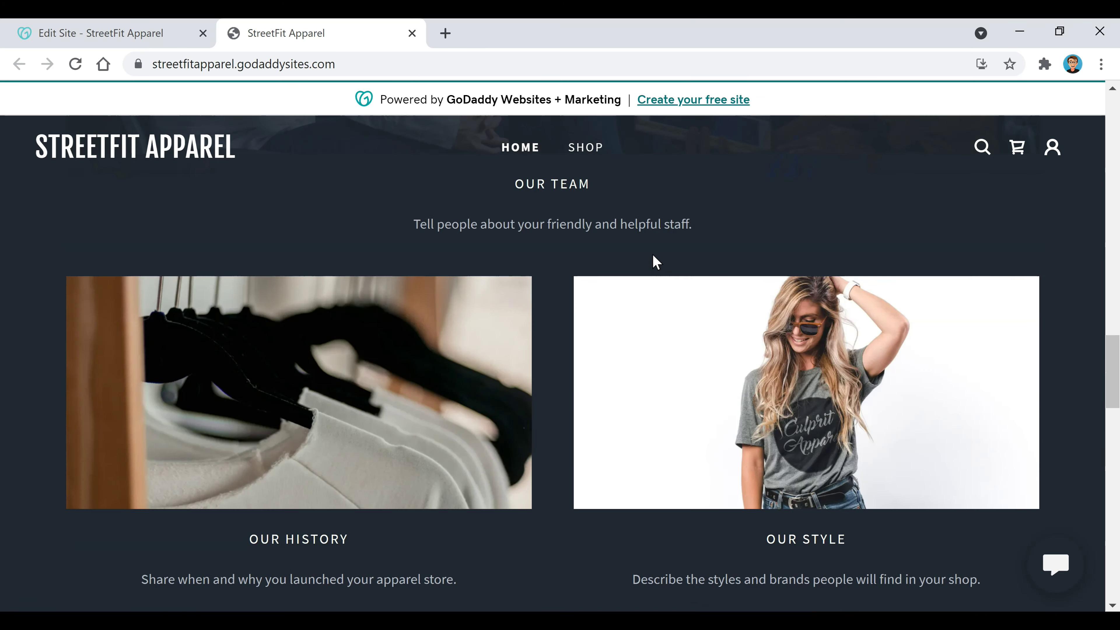
{"action": "scroll", "coordinate": [652, 260], "scroll_direction": "down", "scroll_amount": 15}
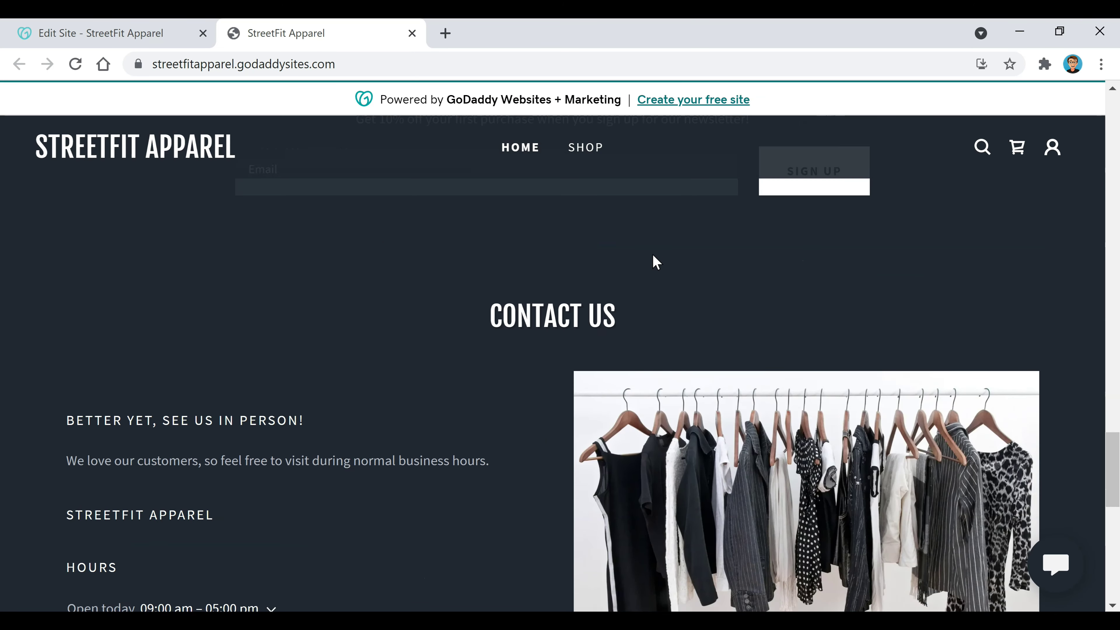
{"action": "scroll", "coordinate": [653, 261], "scroll_direction": "down", "scroll_amount": 5}
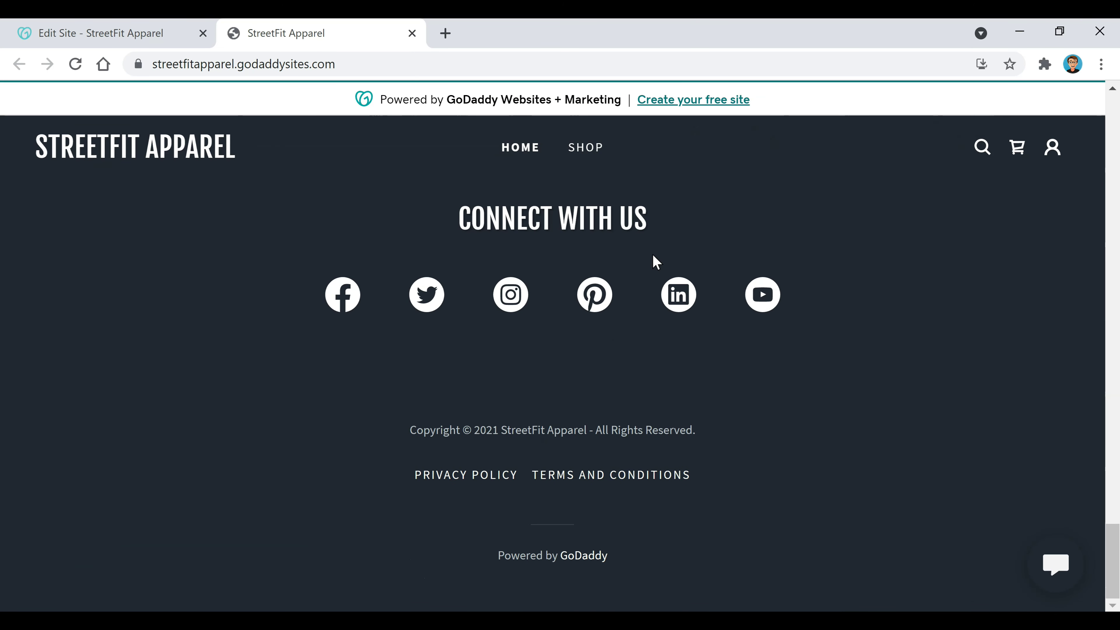
{"action": "scroll", "coordinate": [787, 320], "scroll_direction": "up", "scroll_amount": 7}
{"action": "scroll", "coordinate": [865, 348], "scroll_direction": "up", "scroll_amount": 8}
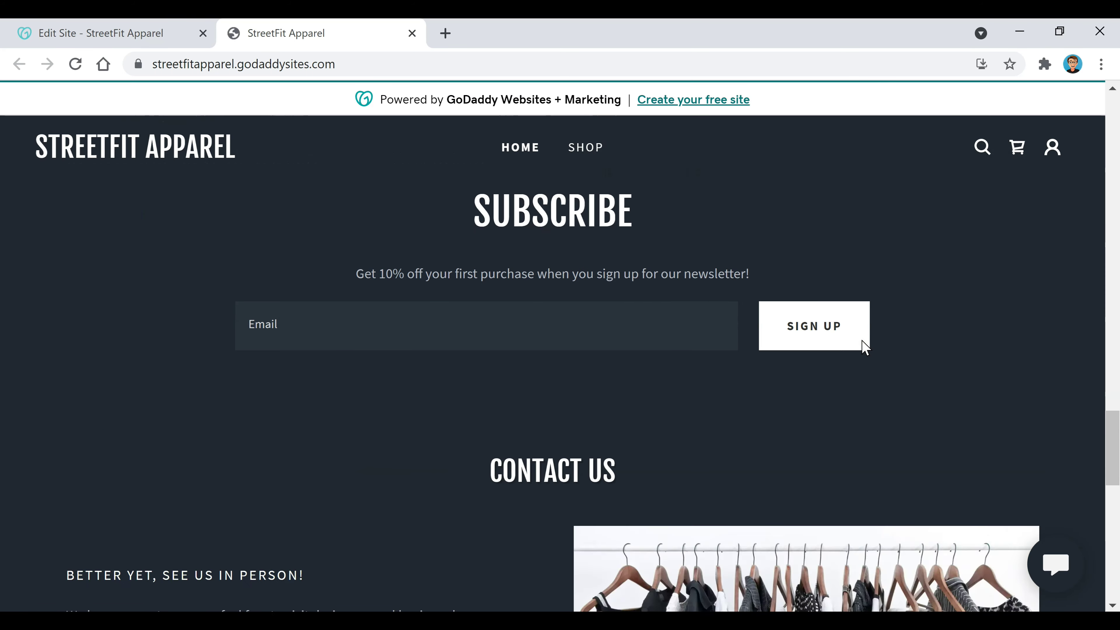
{"action": "scroll", "coordinate": [865, 348], "scroll_direction": "up", "scroll_amount": 10}
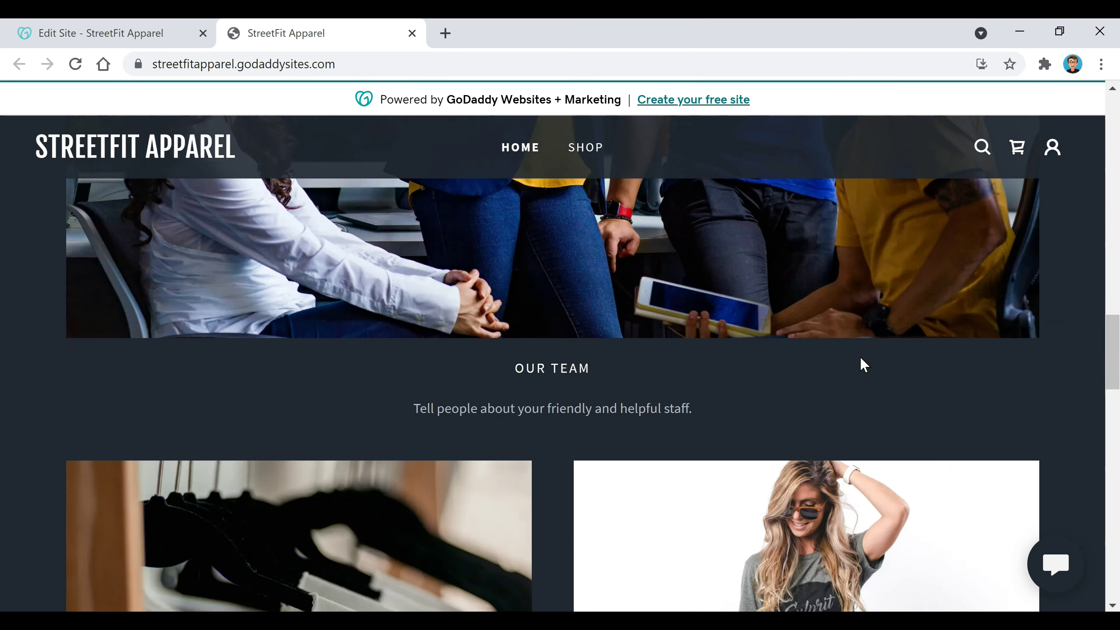
{"action": "scroll", "coordinate": [865, 365], "scroll_direction": "up", "scroll_amount": 10}
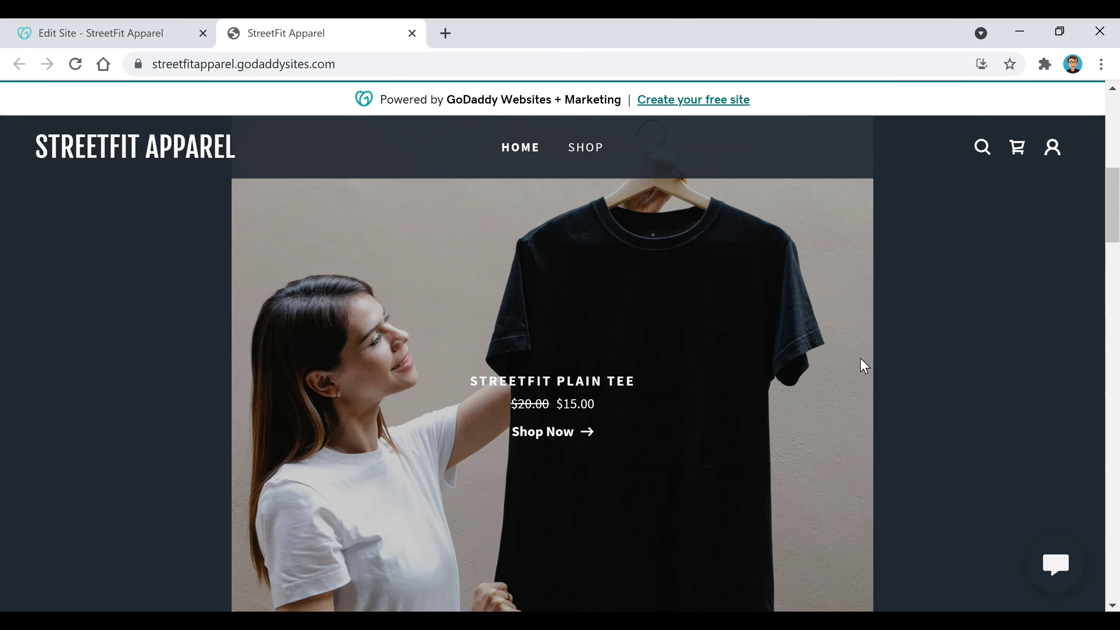
Open the StreetFit Plain Tee product page and review its pricing, size, color and quantity options, and description.
{"action": "scroll", "coordinate": [862, 357], "scroll_direction": "up", "scroll_amount": 1}
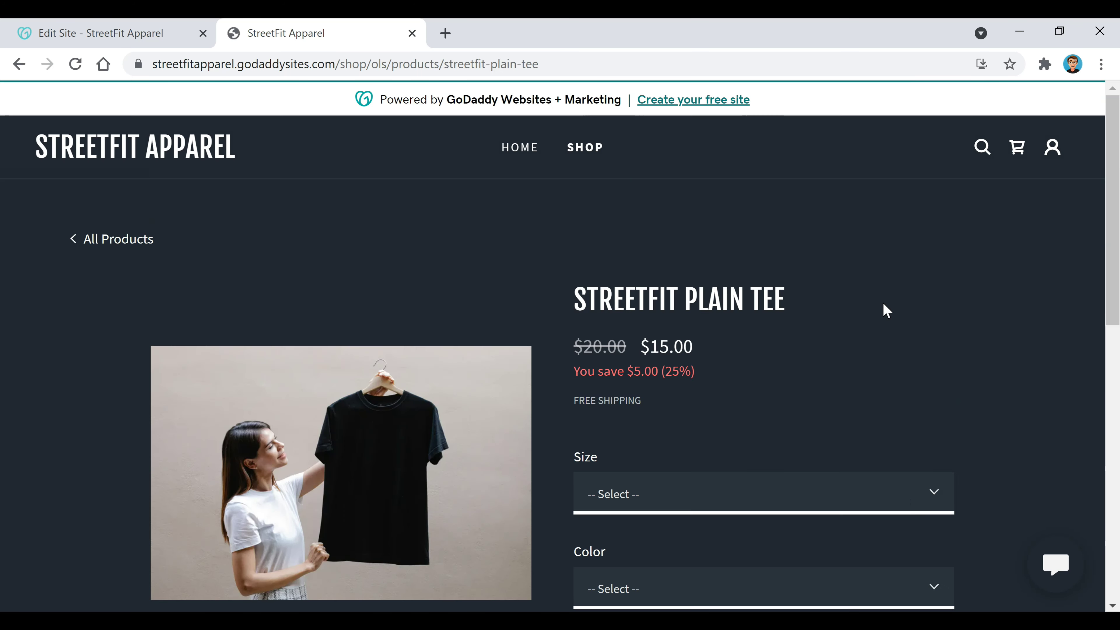
{"action": "scroll", "coordinate": [912, 300], "scroll_direction": "down", "scroll_amount": 5}
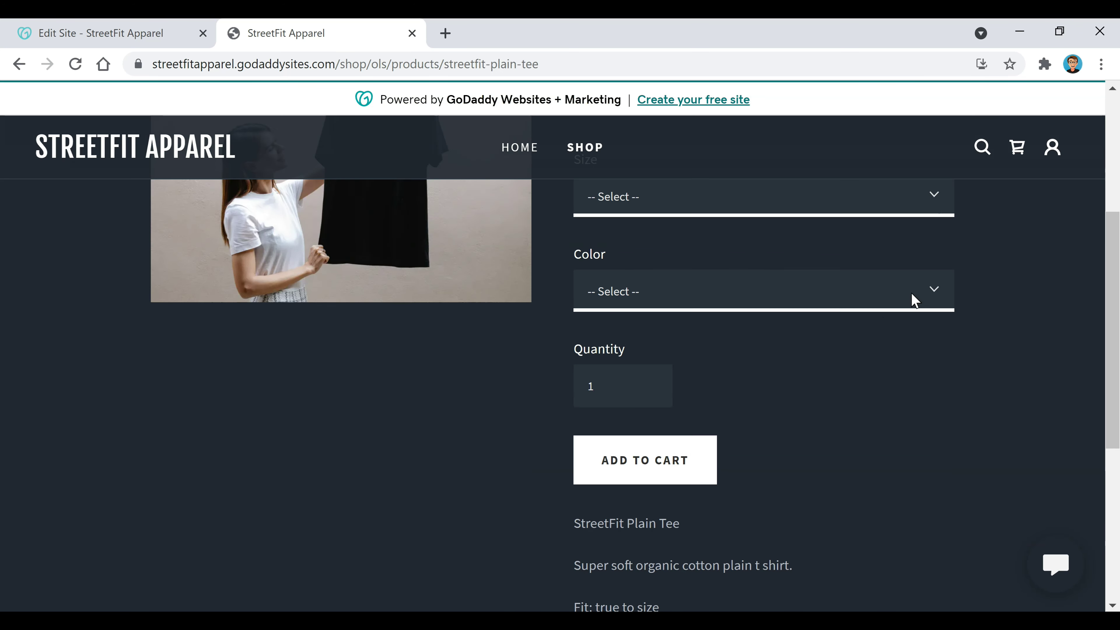
{"action": "scroll", "coordinate": [912, 300], "scroll_direction": "up", "scroll_amount": 3}
{"action": "scroll", "coordinate": [893, 311], "scroll_direction": "up", "scroll_amount": 3}
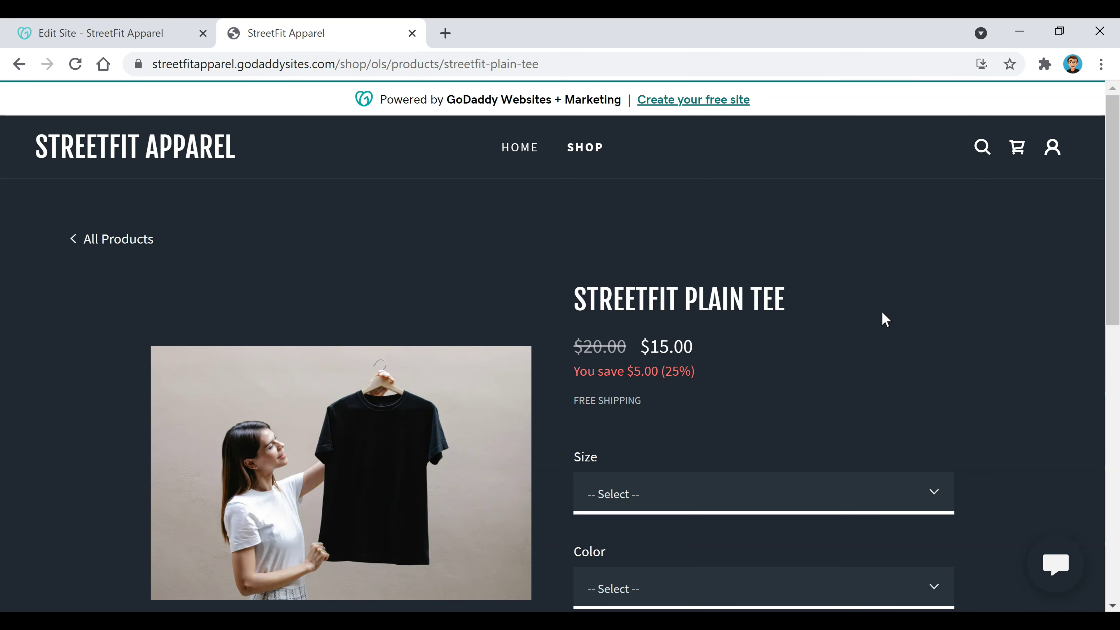
{"action": "scroll", "coordinate": [884, 316], "scroll_direction": "down", "scroll_amount": 3}
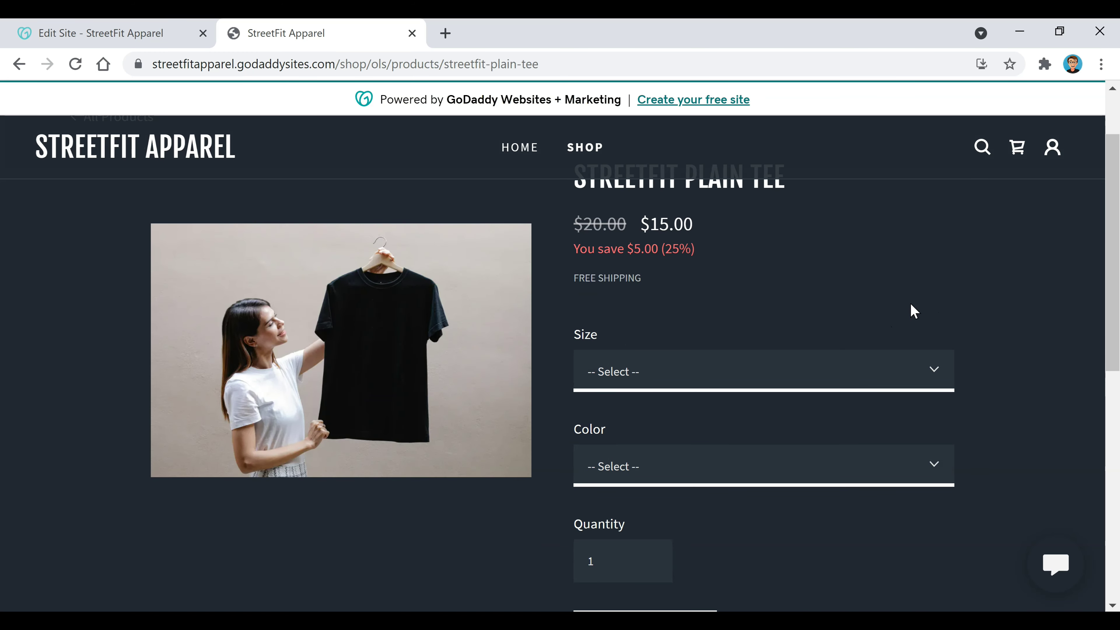
{"action": "scroll", "coordinate": [775, 379], "scroll_direction": "down", "scroll_amount": 5}
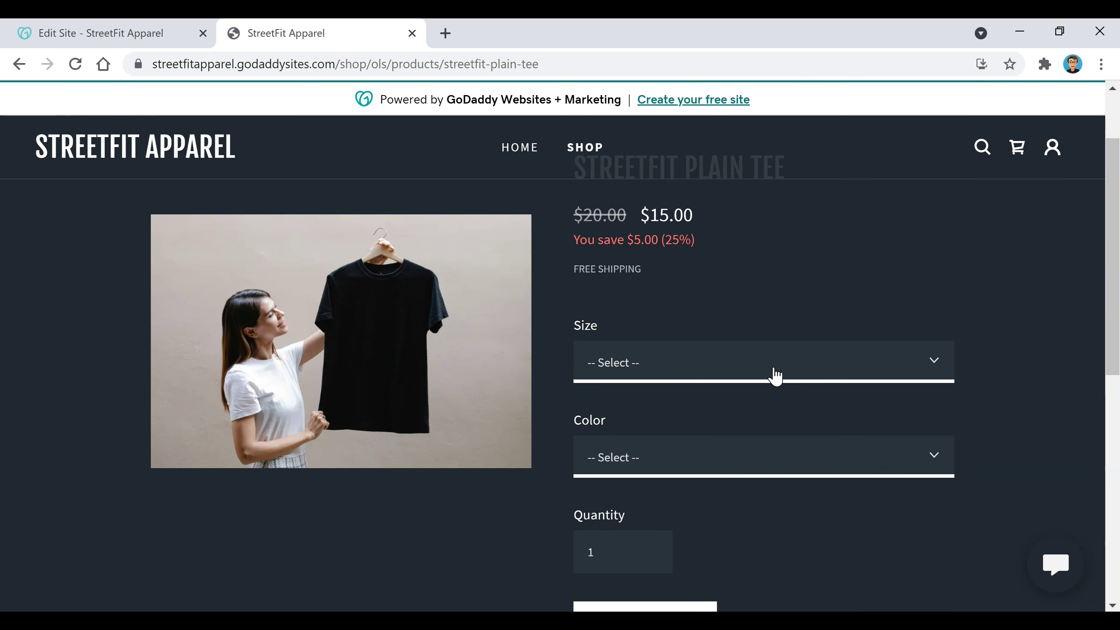
{"action": "scroll", "coordinate": [851, 401], "scroll_direction": "up", "scroll_amount": 8}
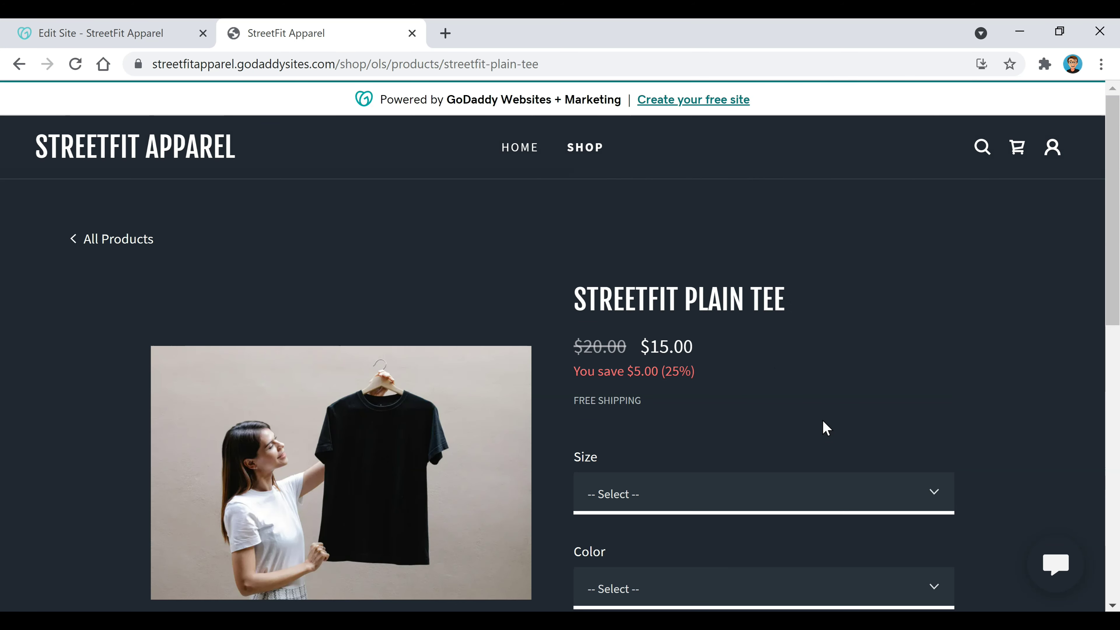